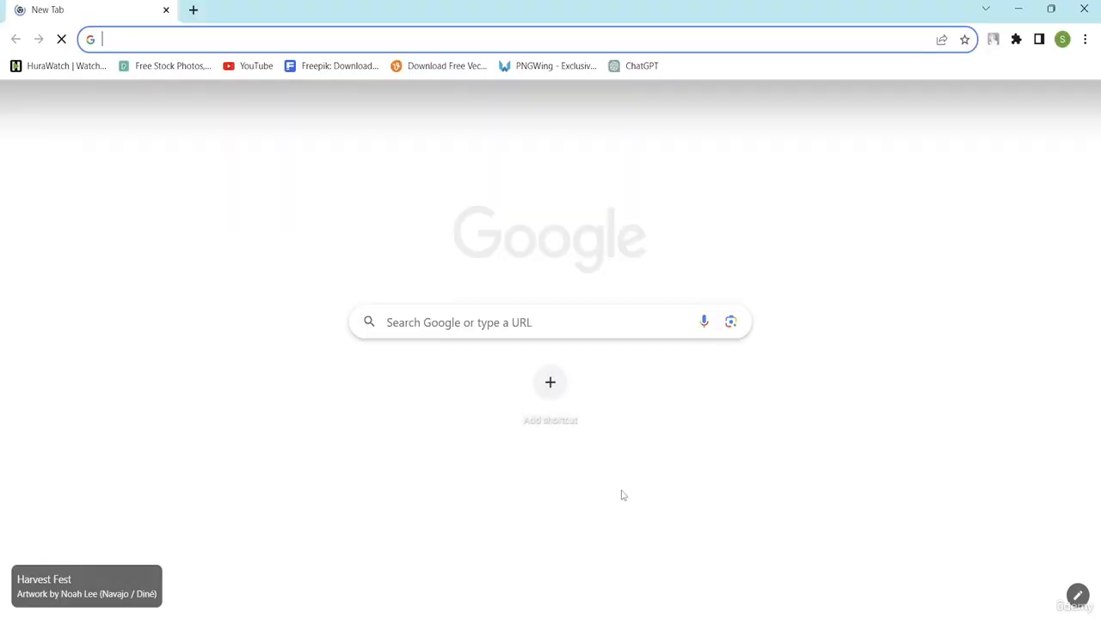
# Step: Search Google for "cv template"
pyautogui.click(413, 320)
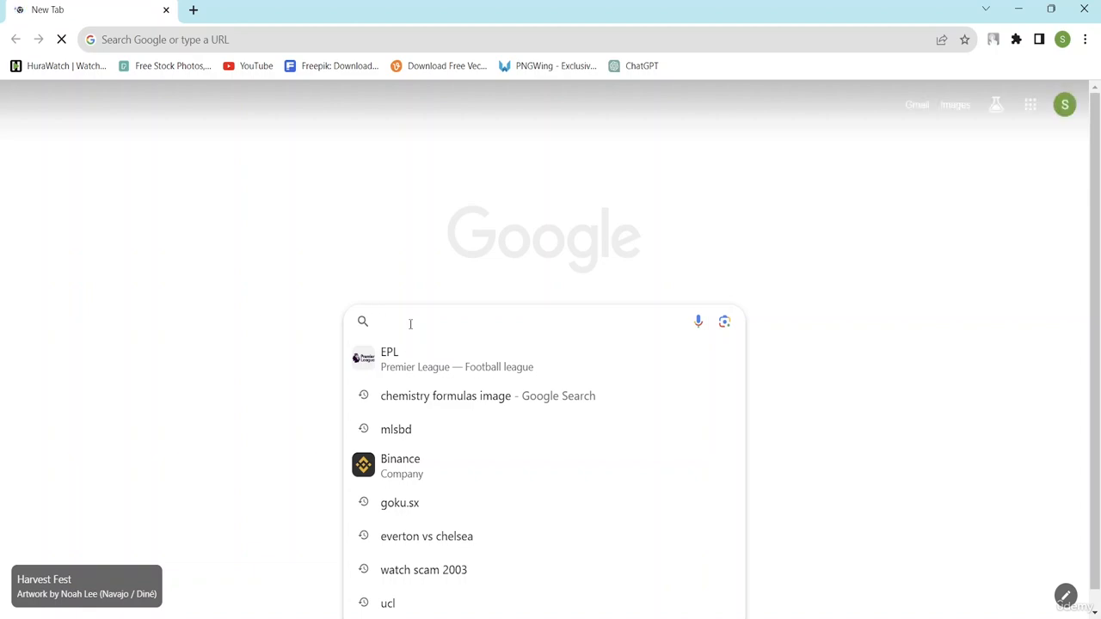
pyautogui.write('cv ')
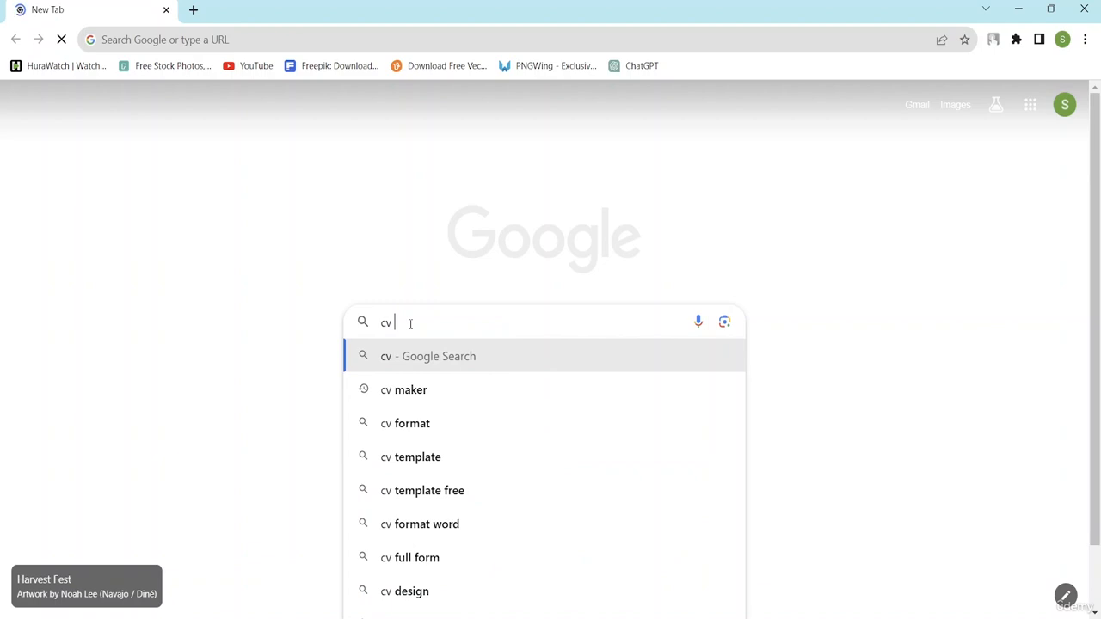
pyautogui.write('tee')
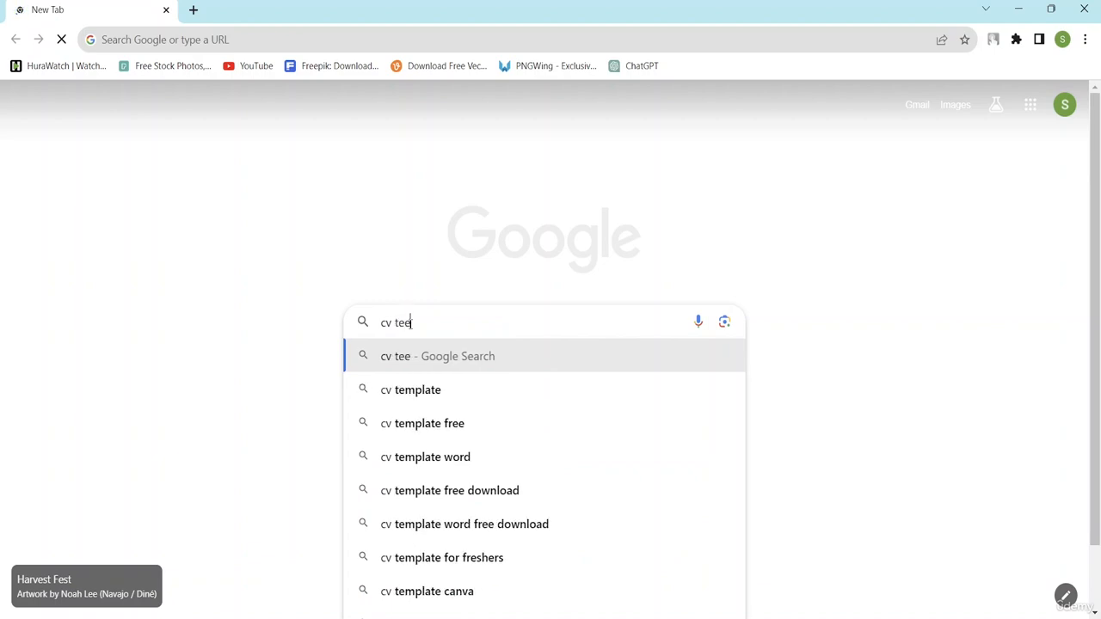
pyautogui.press('BackSpace')
pyautogui.write('mpla')
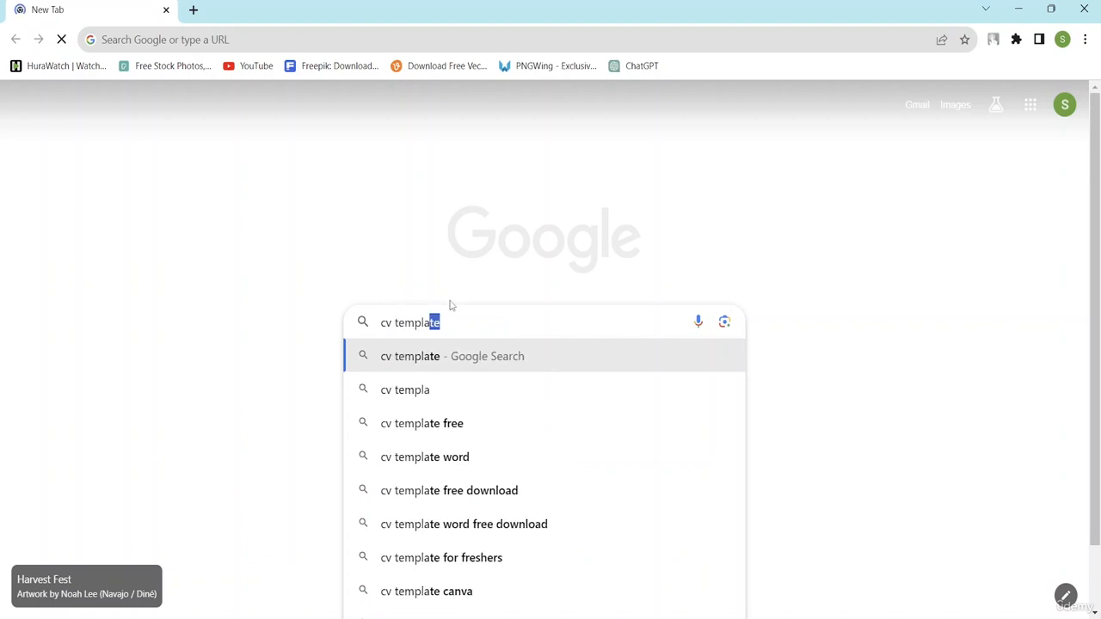
pyautogui.write('te')
pyautogui.press('Return')
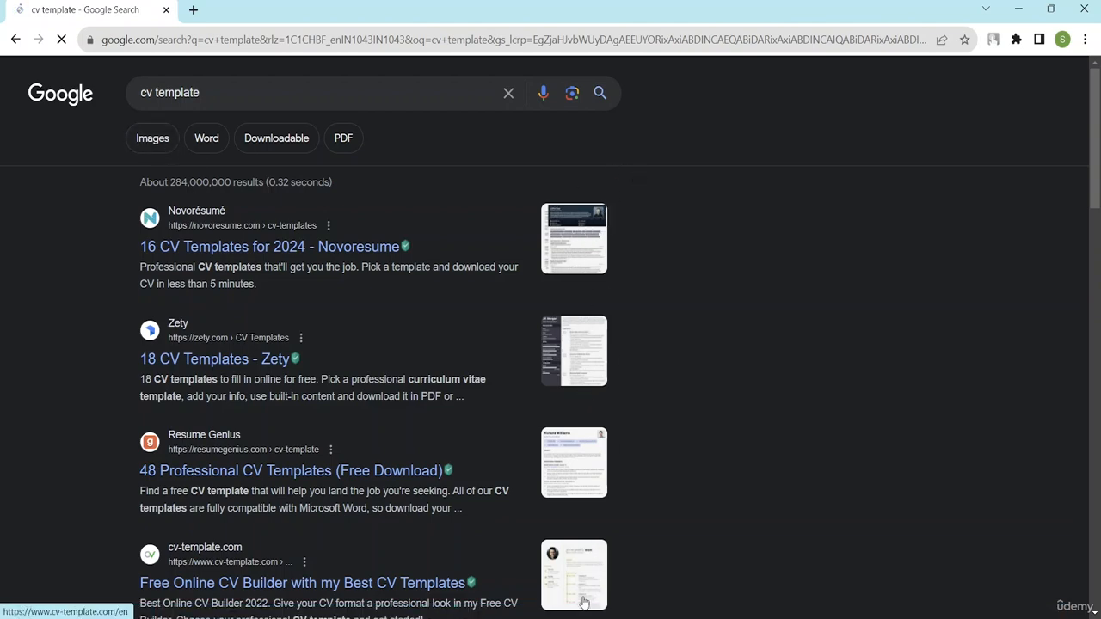
# Step: Look through the search results and sample images for CV template layouts and providers
pyautogui.scroll(-6, 557, 404)
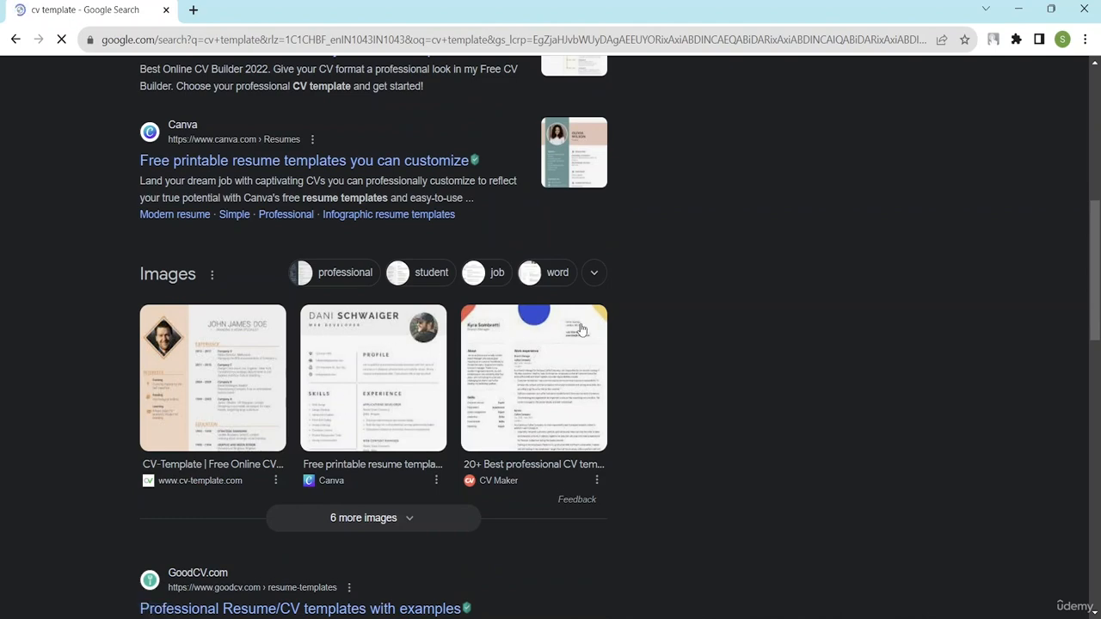
pyautogui.scroll(6, 501, 315)
pyautogui.scroll(-1, 482, 307)
pyautogui.scroll(1, 485, 308)
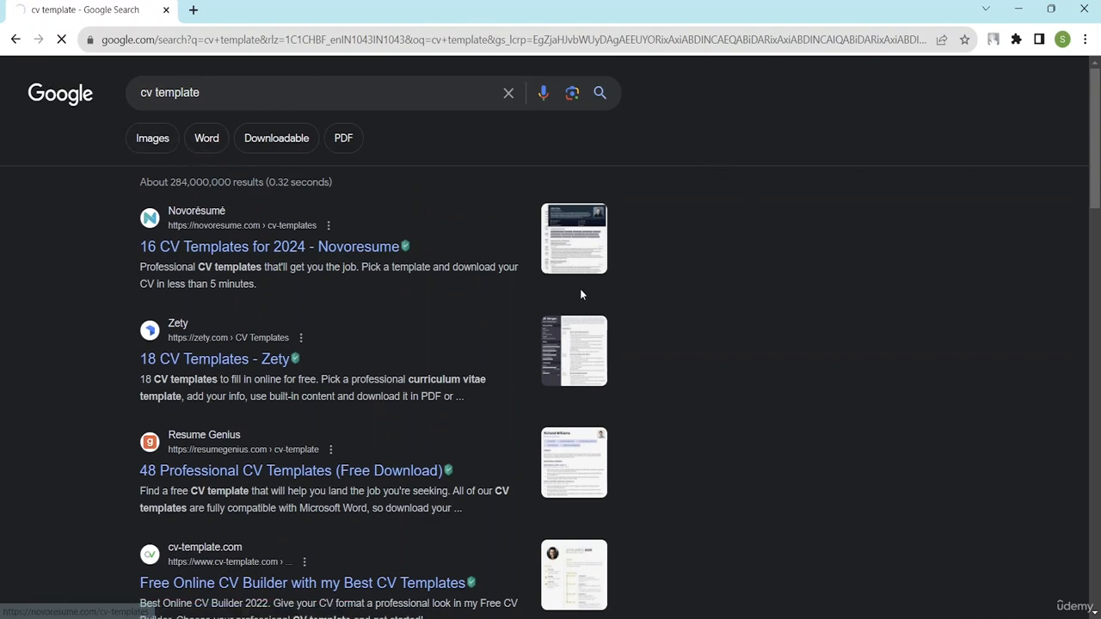
pyautogui.scroll(-1, 594, 327)
pyautogui.scroll(-6, 594, 344)
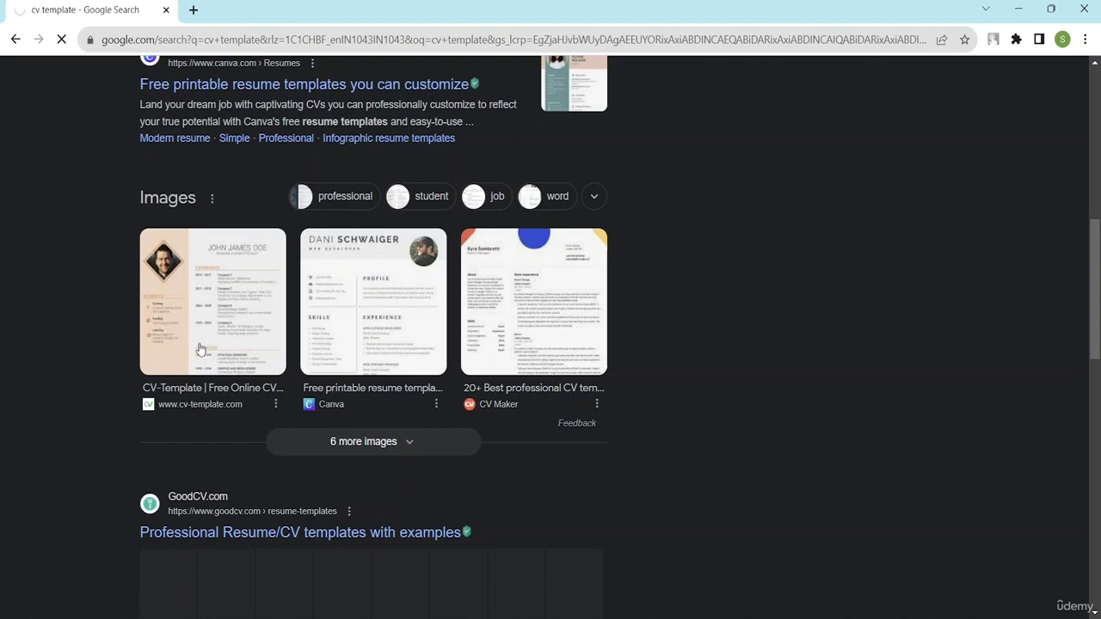
pyautogui.scroll(-2, 252, 292)
pyautogui.scroll(6, 216, 302)
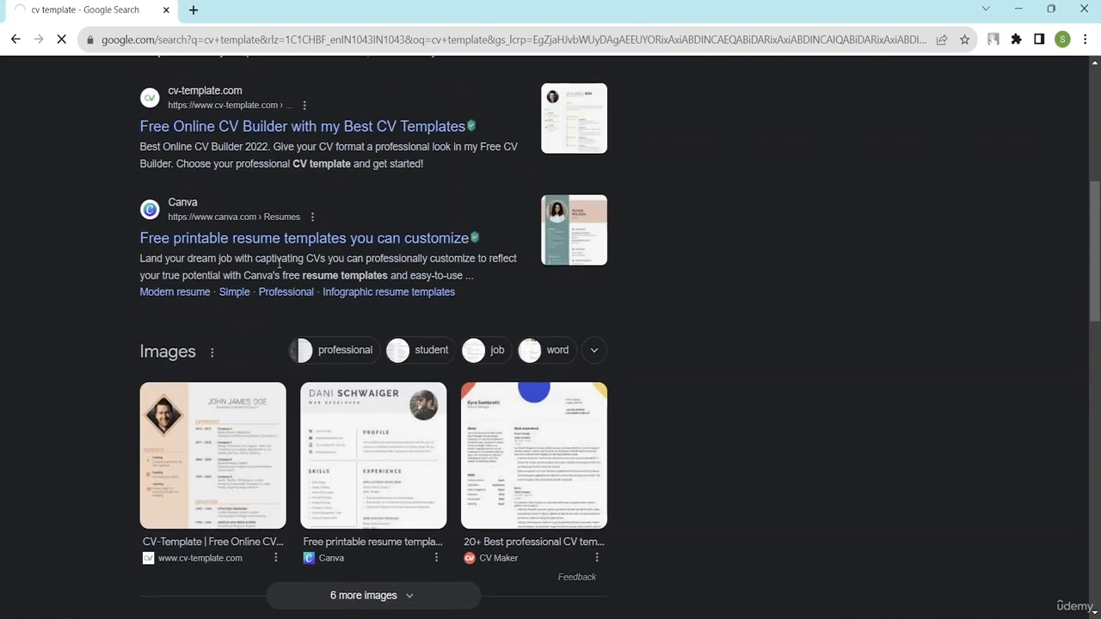
pyautogui.scroll(3, 290, 246)
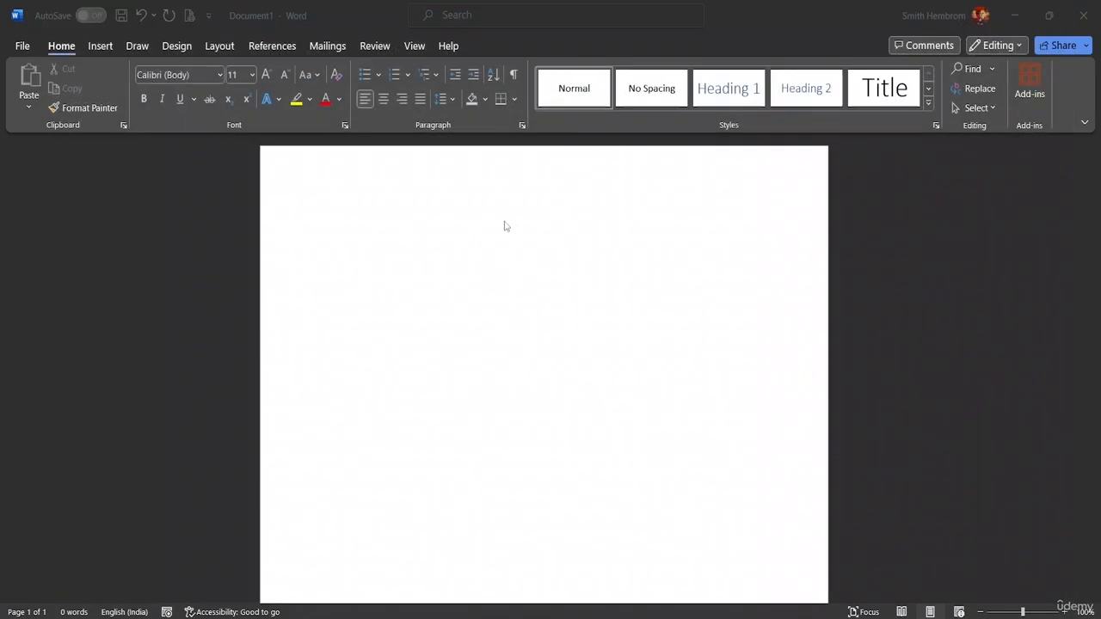
# Step: Switch to the blank Word document and set the font size to 14
pyautogui.click(322, 185)
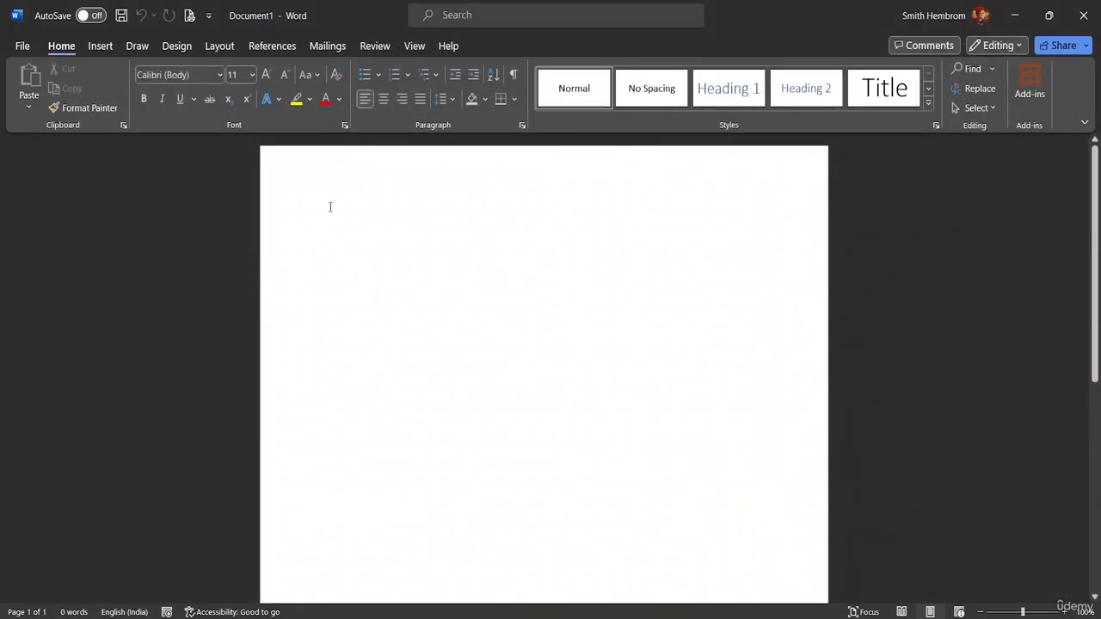
pyautogui.click(252, 79)
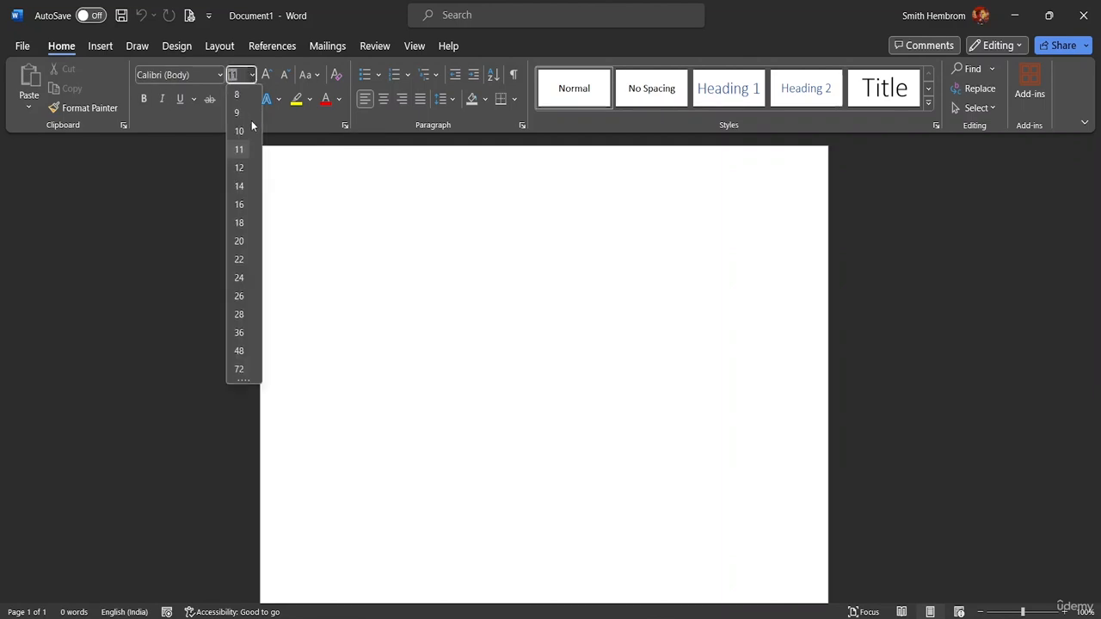
pyautogui.click(241, 189)
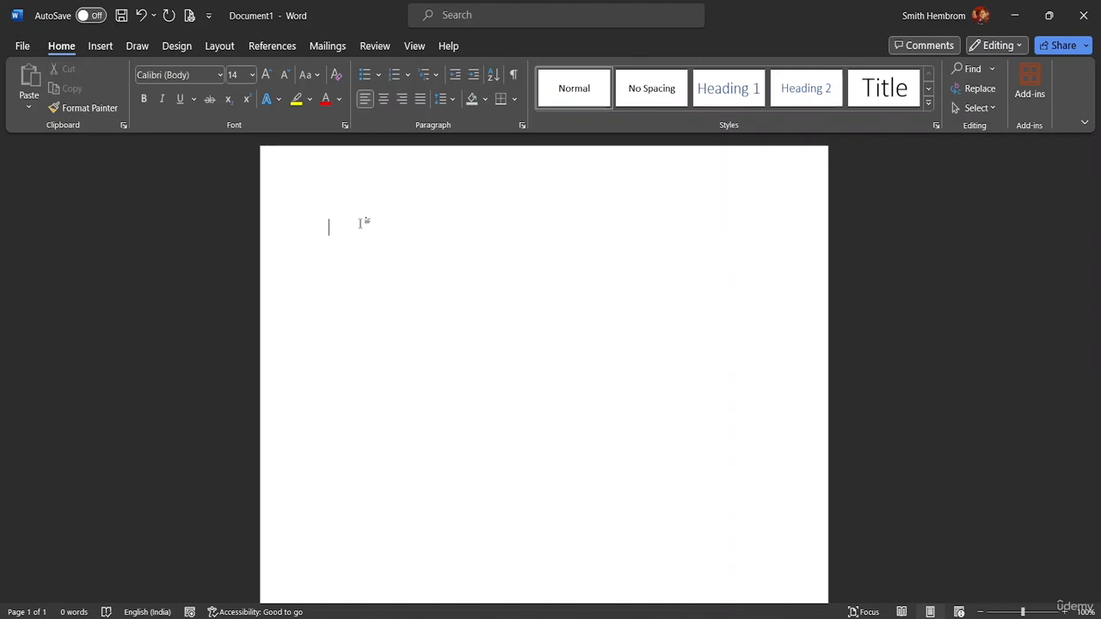
# Step: Enter the CV owner's full name on the first line of the document
pyautogui.write('R')
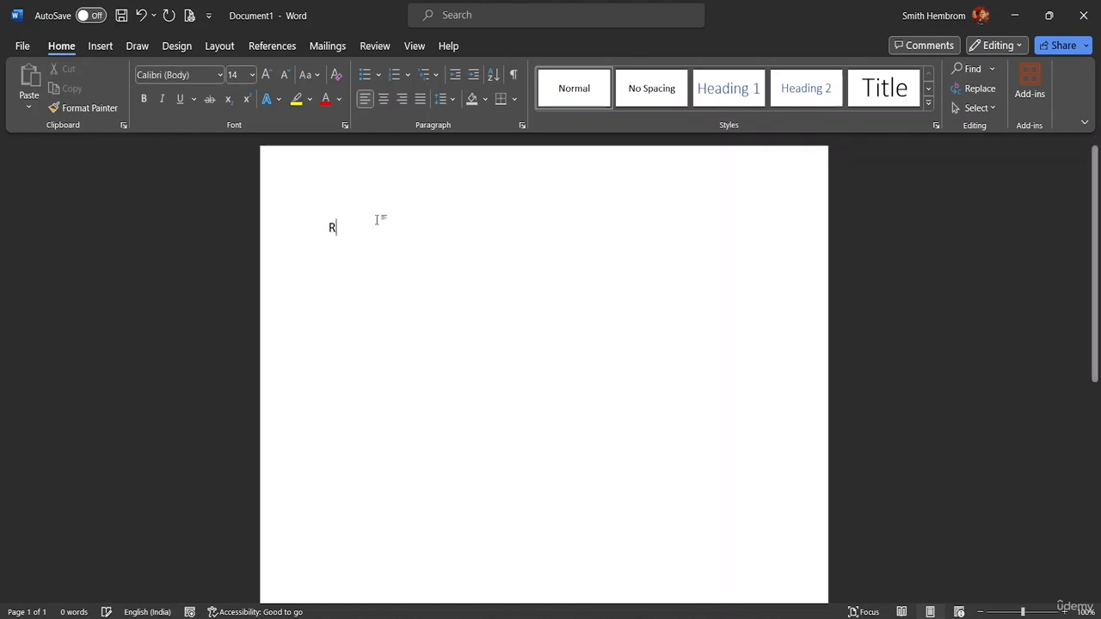
pyautogui.write('oal')
pyautogui.press('BackSpace')
pyautogui.press('BackSpace')
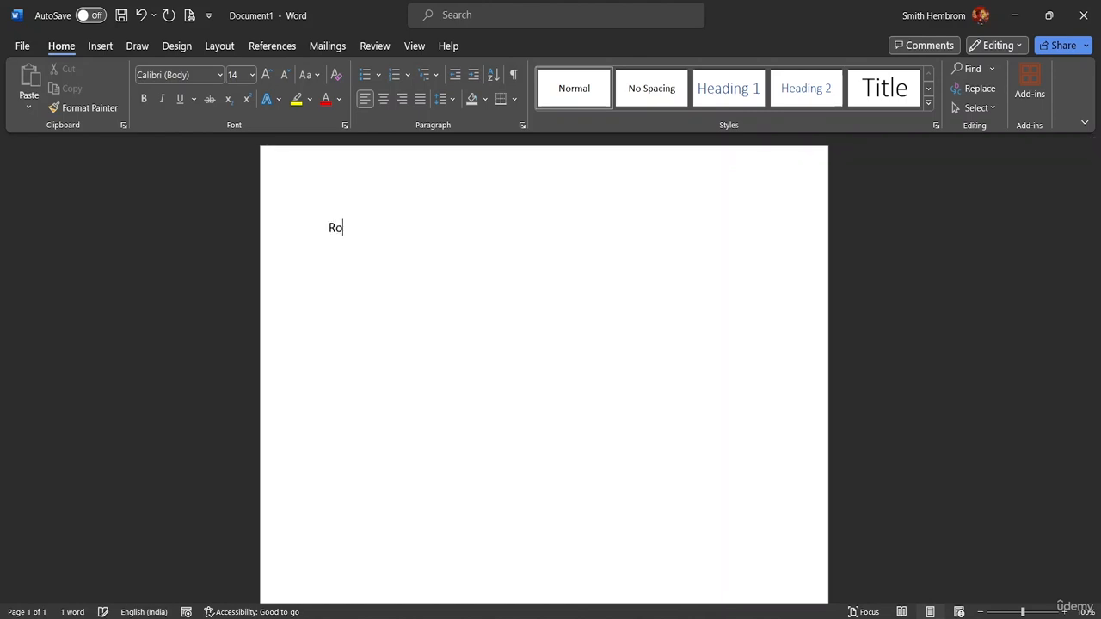
pyautogui.write('land An')
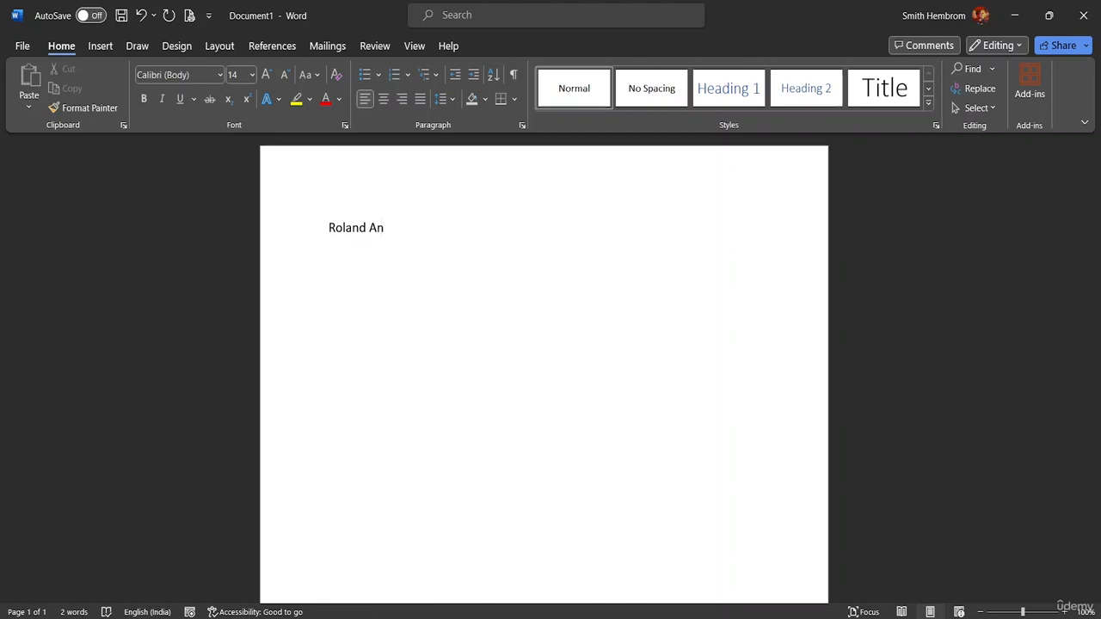
pyautogui.write('derson')
# Step: Add the job title "Staff Nurse" on a new line below the name
pyautogui.press('Return')
pyautogui.write('St')
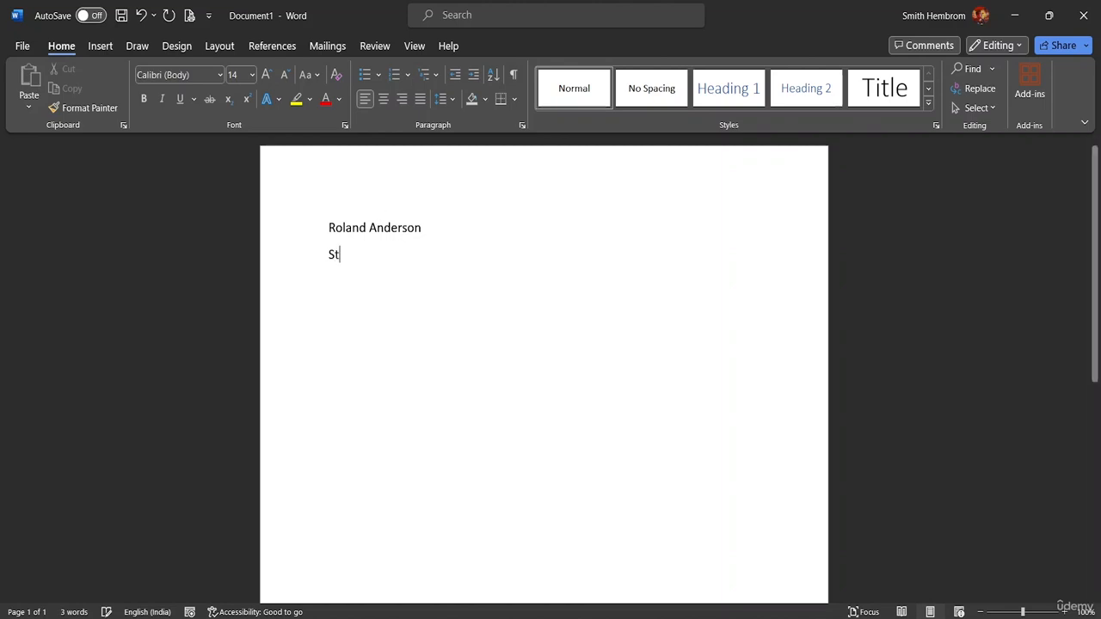
pyautogui.write('aff')
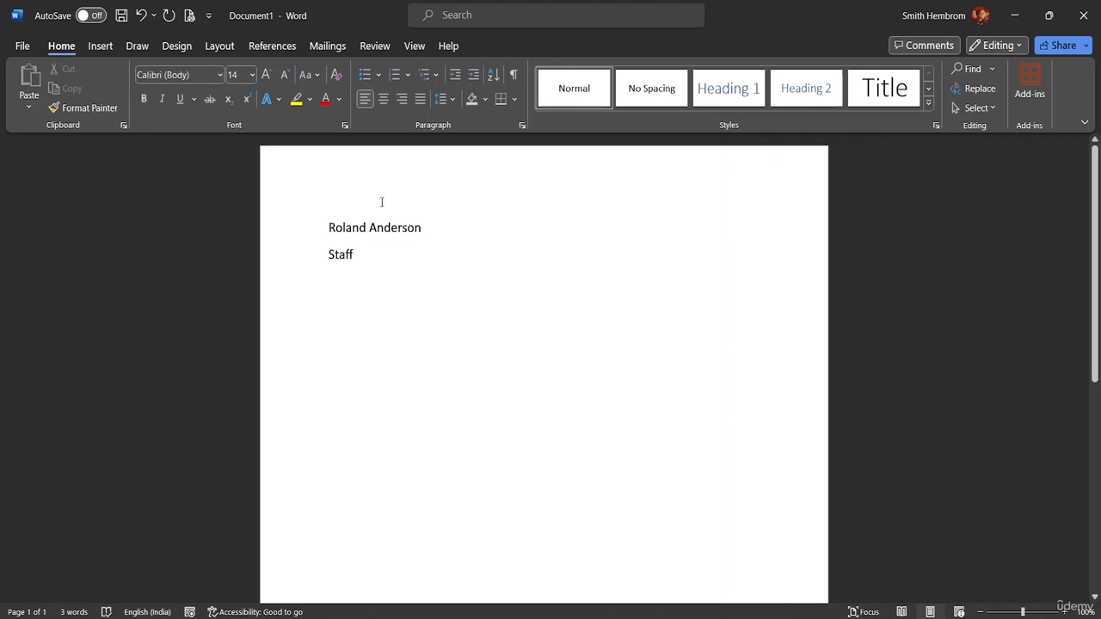
pyautogui.write(' Nur')
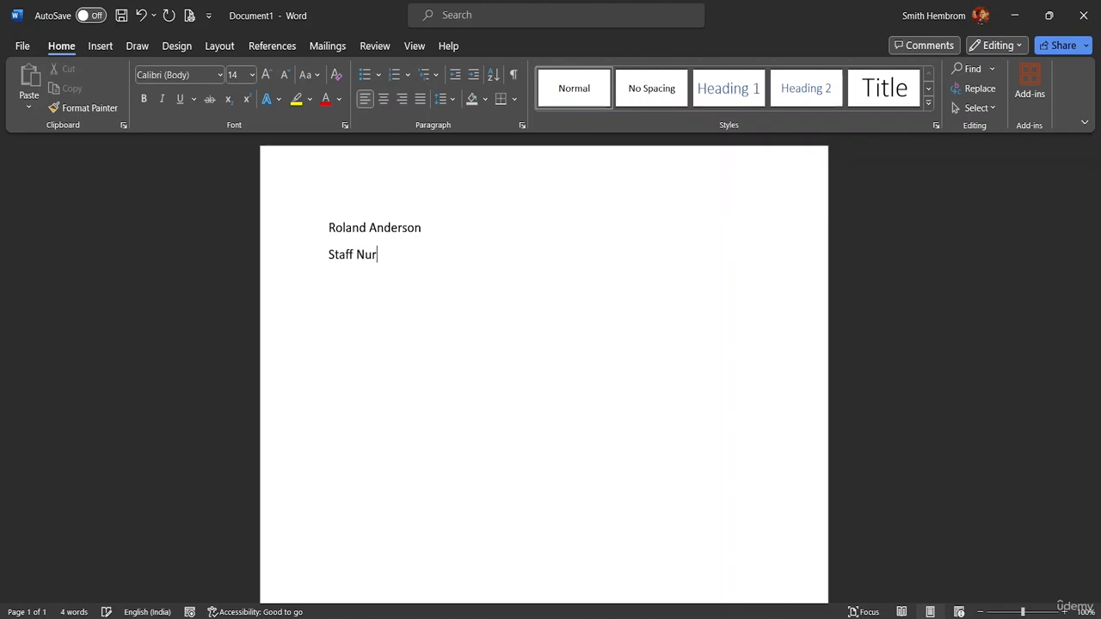
pyautogui.write('se')
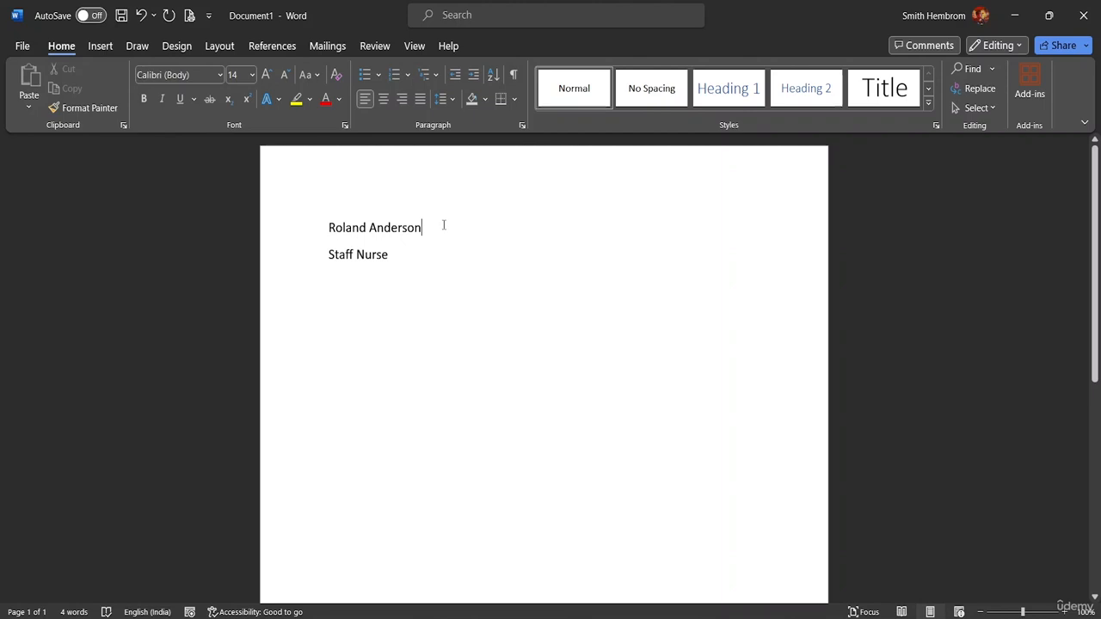
# Step: Format the name line in bold at font size 28
pyautogui.tripleClick(424, 228)
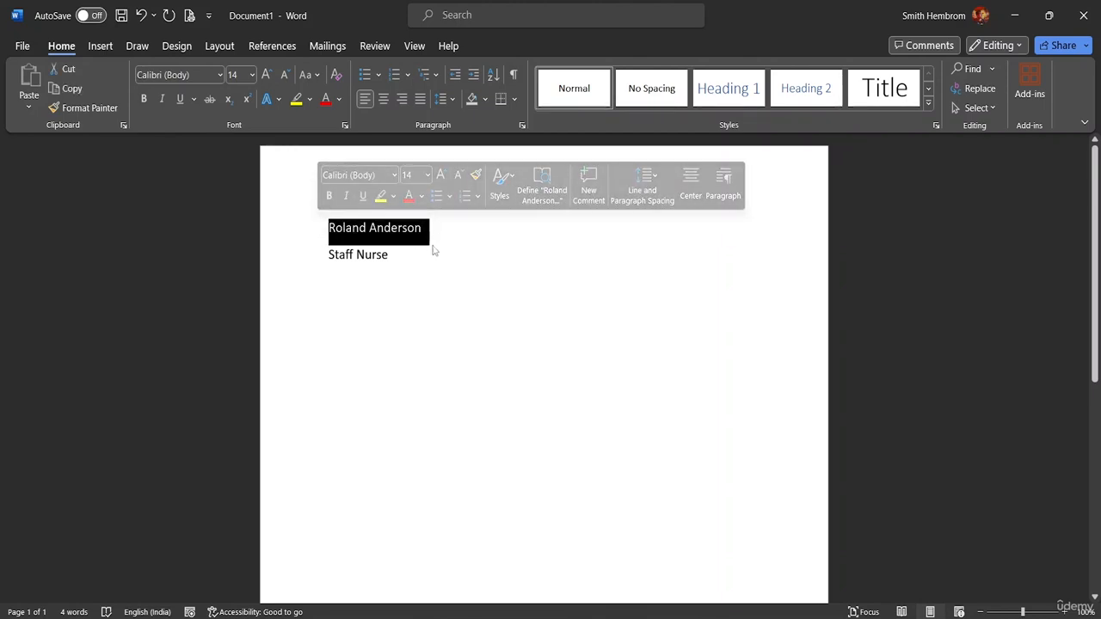
pyautogui.click(428, 175)
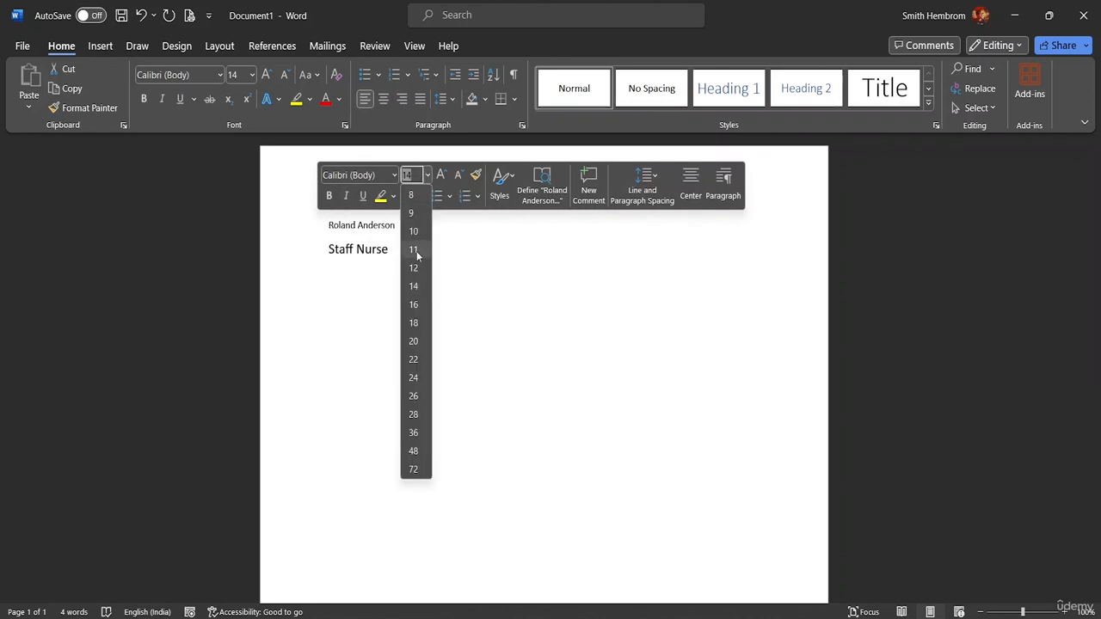
pyautogui.click(413, 416)
pyautogui.click(331, 197)
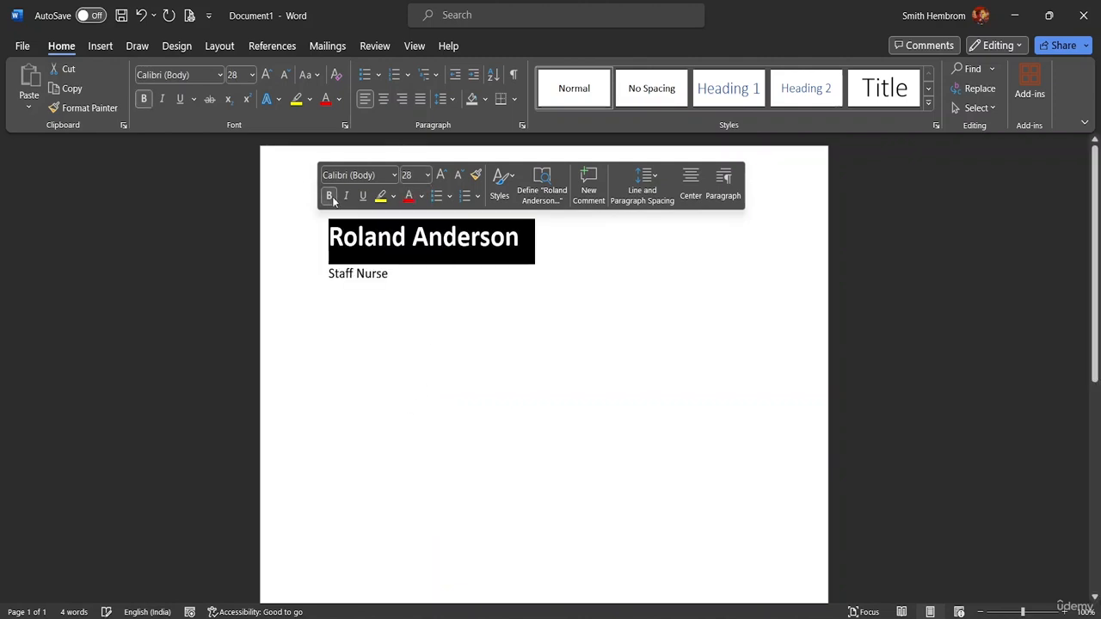
# Step: Format the "Staff Nurse" line in bold at font size 26 with the darkest orange theme color
pyautogui.moveTo(398, 275); pyautogui.dragTo(327, 273)
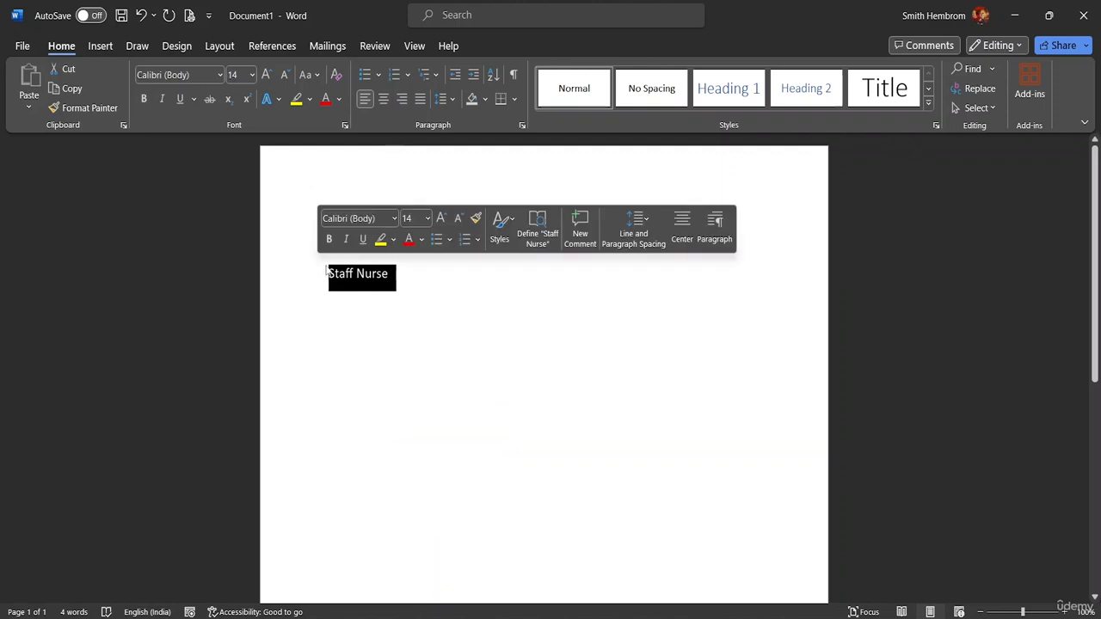
pyautogui.click(253, 75)
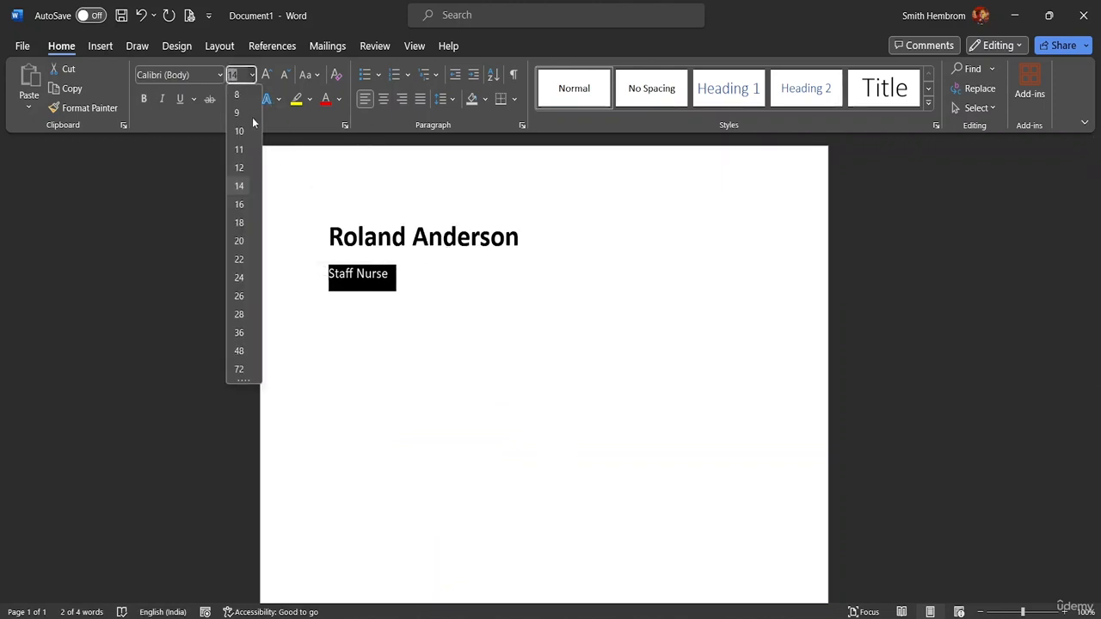
pyautogui.click(239, 296)
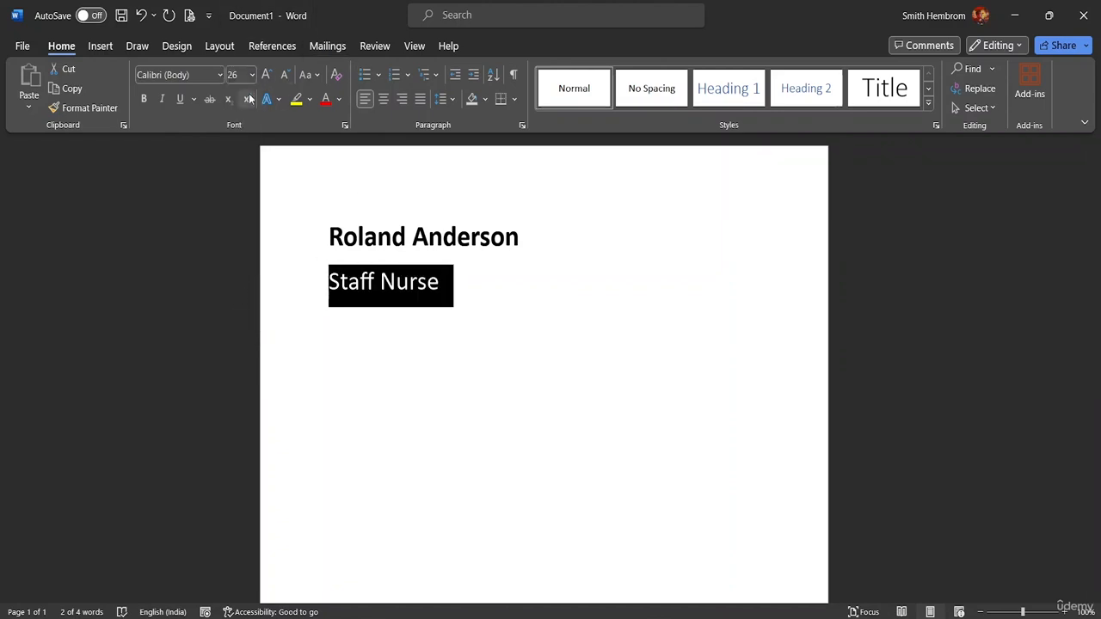
pyautogui.click(144, 98)
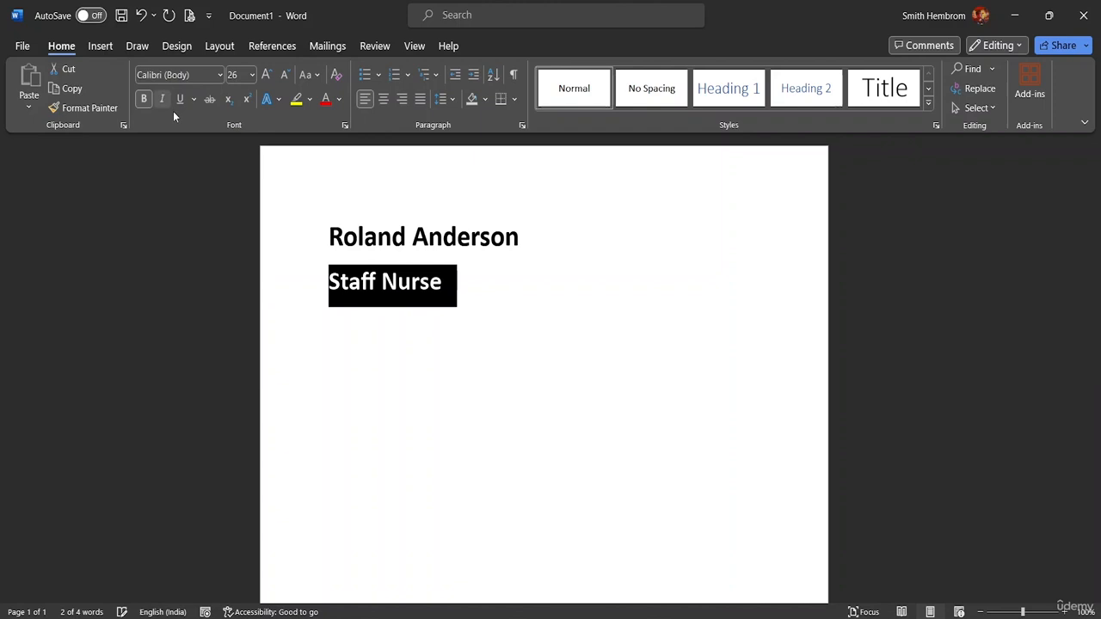
pyautogui.click(339, 99)
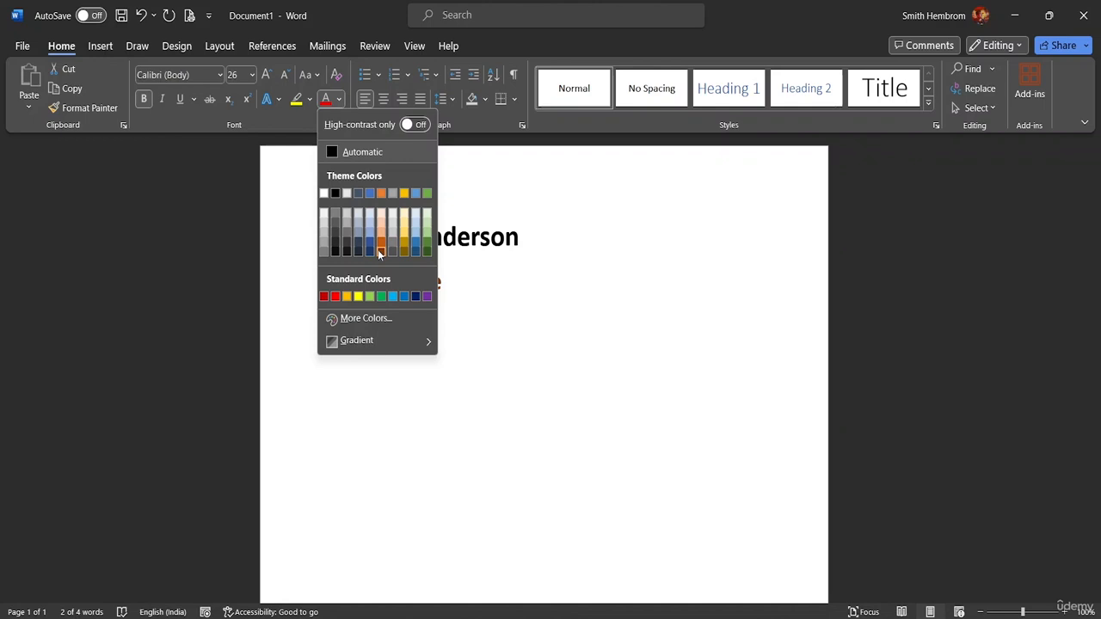
pyautogui.click(380, 250)
pyautogui.click(453, 280)
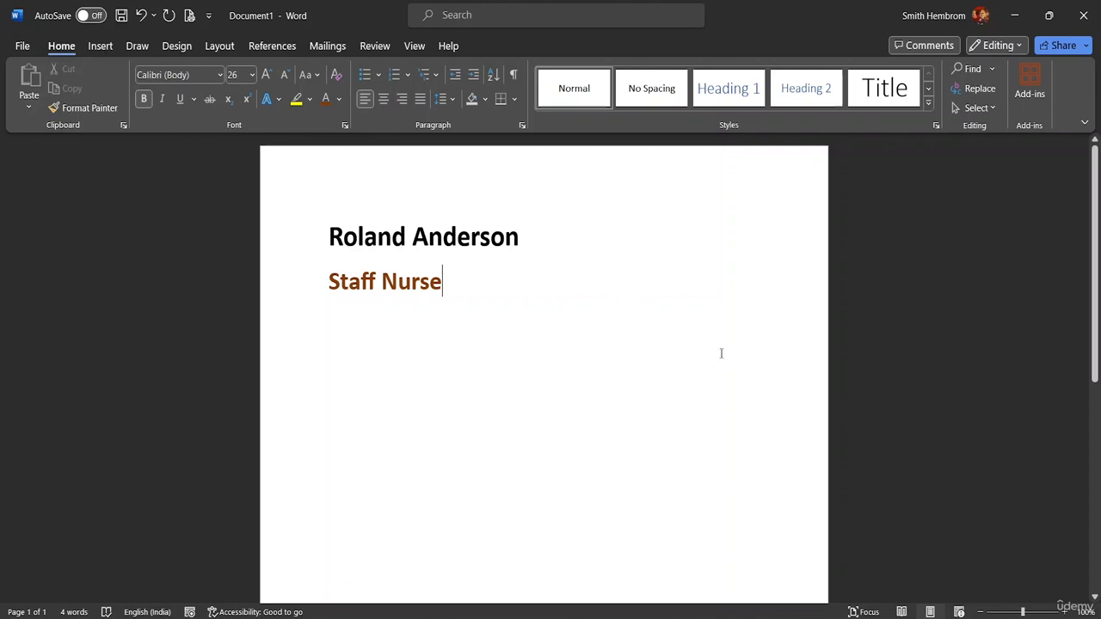
# Step: Start a new line below the "Staff Nurse" job title
pyautogui.click(337, 325)
pyautogui.click(457, 292)
pyautogui.press('Return')
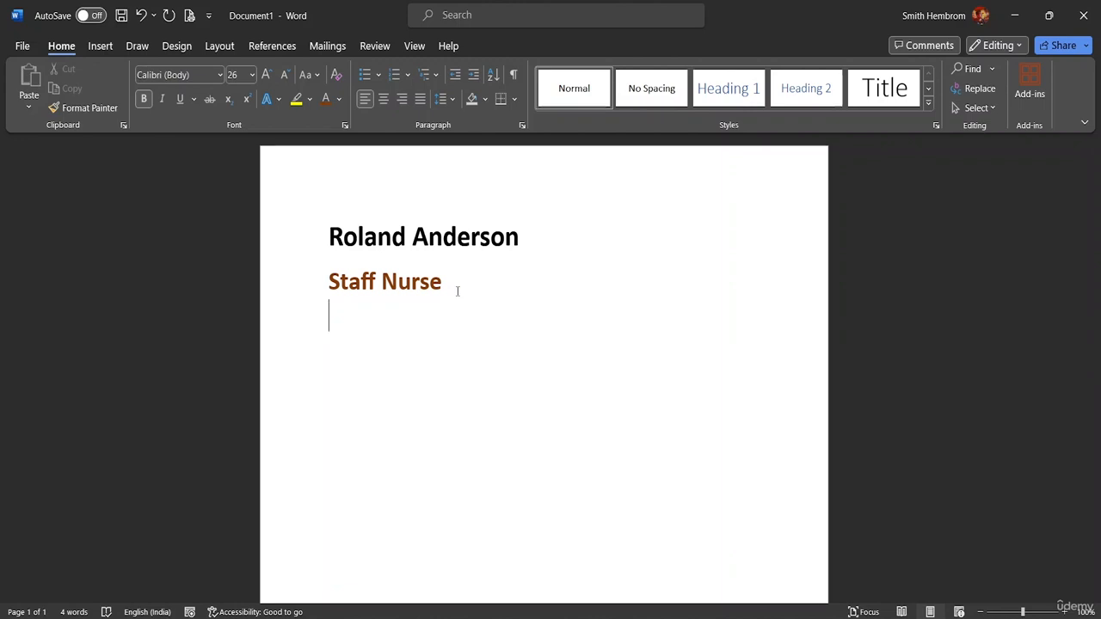
pyautogui.click(253, 76)
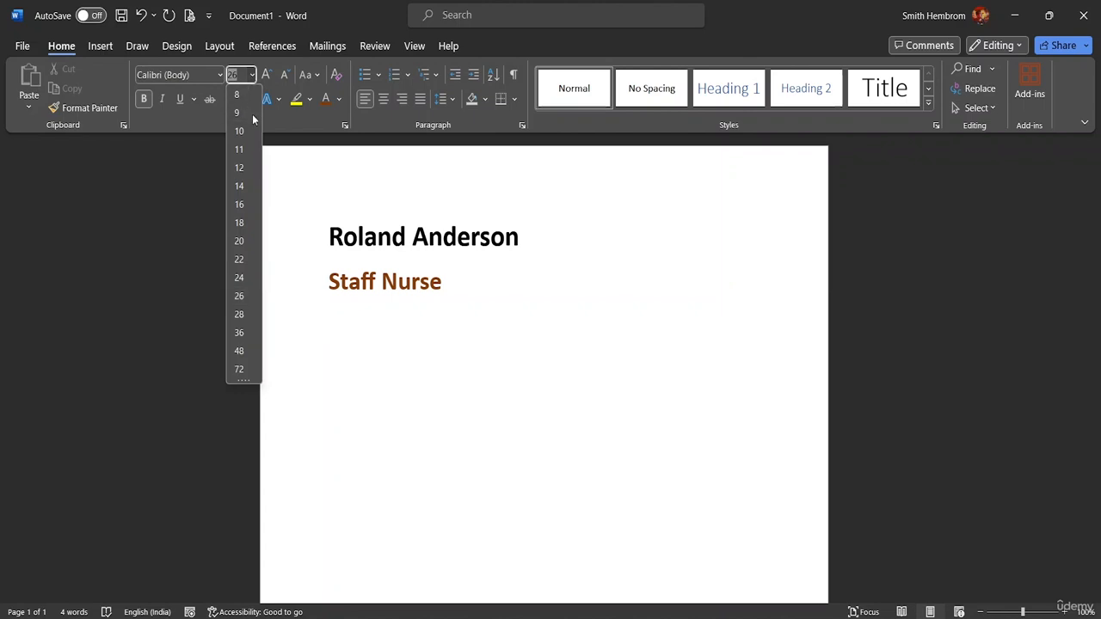
pyautogui.click(330, 268)
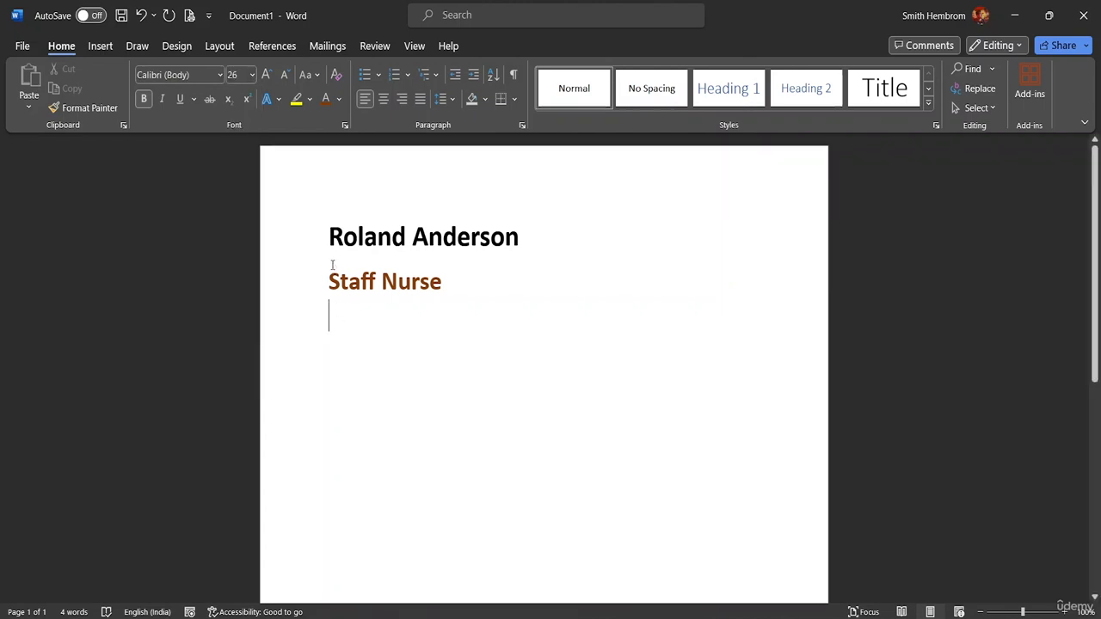
pyautogui.click(328, 255)
pyautogui.press('Down')
pyautogui.press('BackSpace')
pyautogui.press('Return')
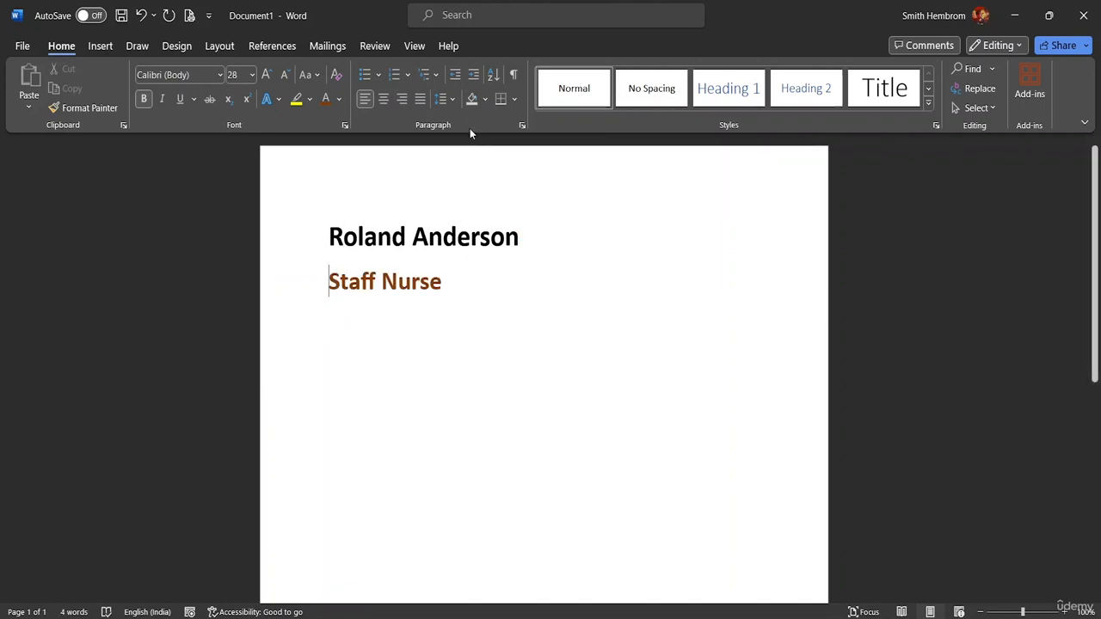
# Step: Set the left and right indents of the name and "Staff Nurse" lines to -0.7 cm
pyautogui.click(455, 101)
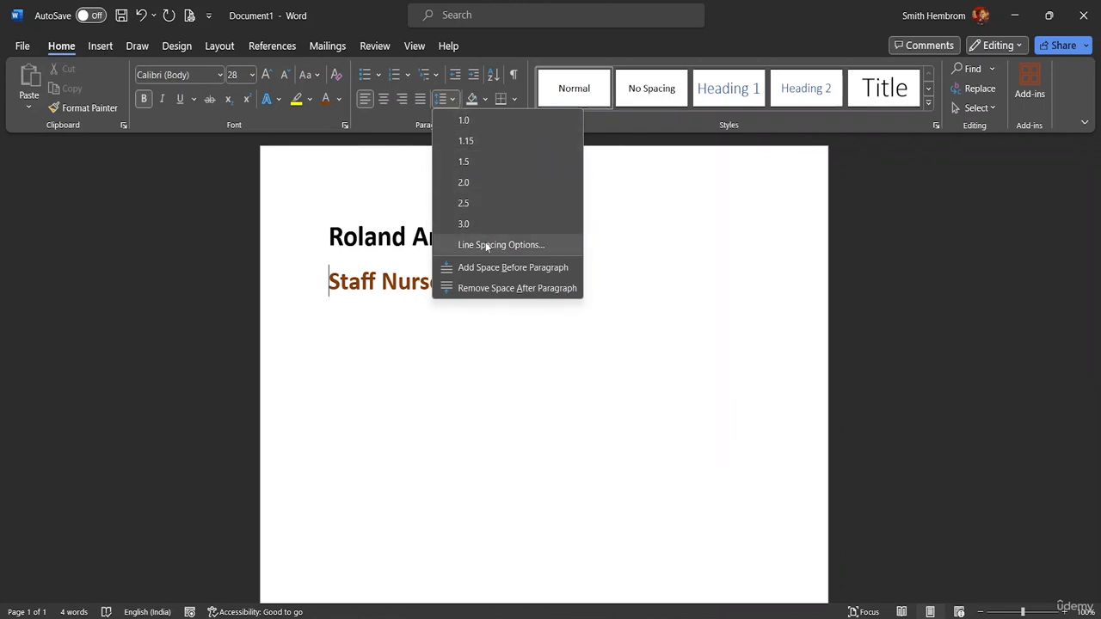
pyautogui.press('Escape')
pyautogui.moveTo(442, 282); pyautogui.dragTo(317, 213)
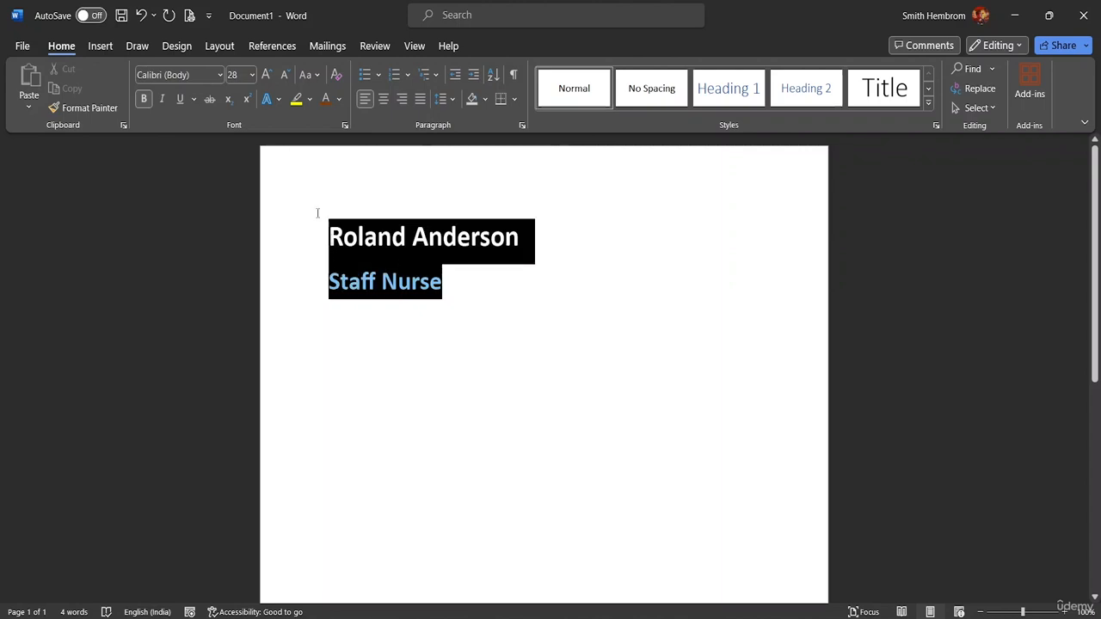
pyautogui.click(450, 101)
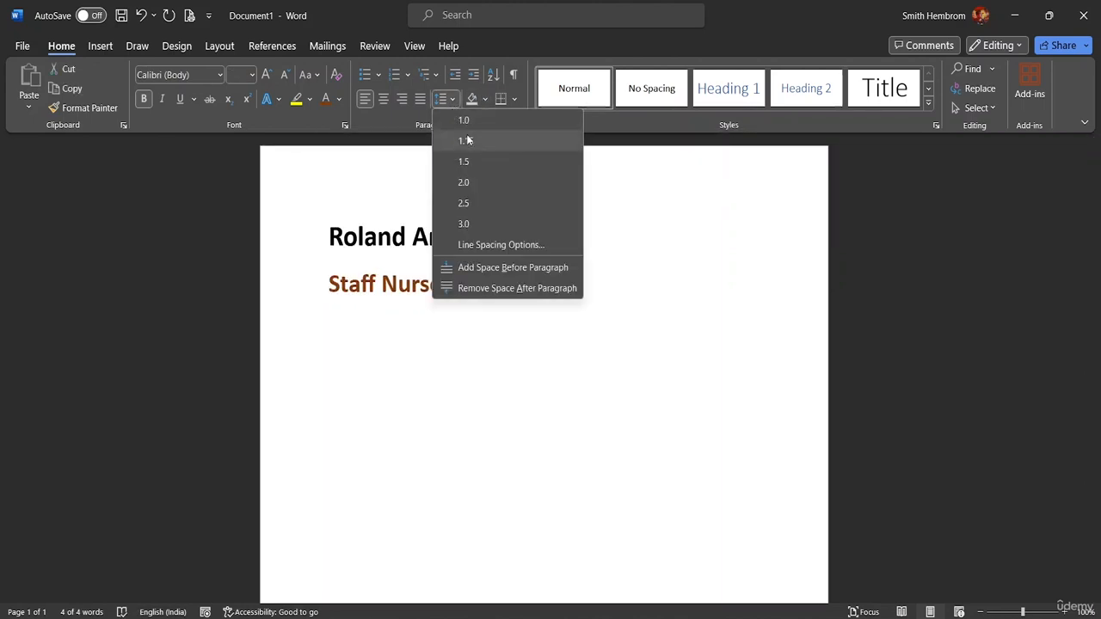
pyautogui.click(476, 245)
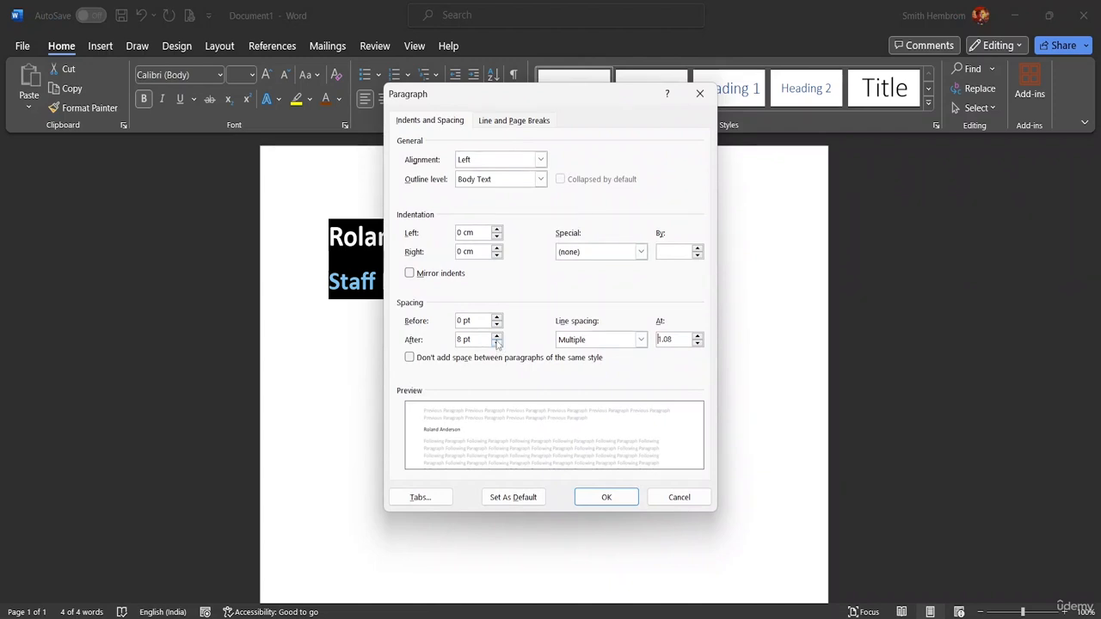
pyautogui.click(496, 237)
pyautogui.click(496, 238)
pyautogui.click(496, 238)
pyautogui.click(496, 239)
pyautogui.click(496, 238)
pyautogui.click(496, 255)
pyautogui.click(497, 256)
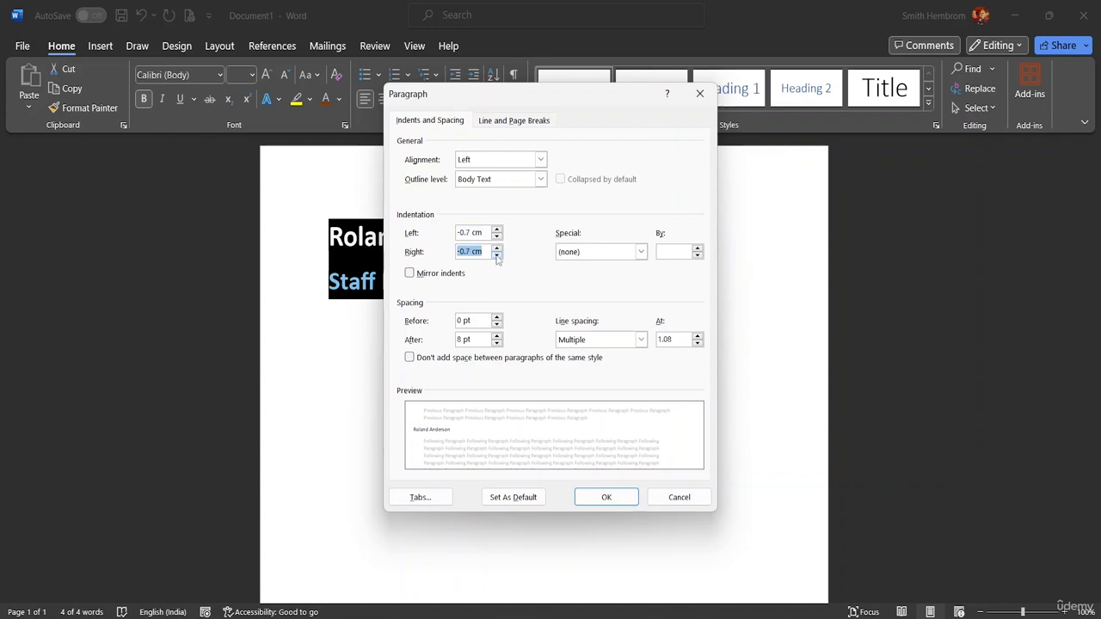
pyautogui.click(594, 499)
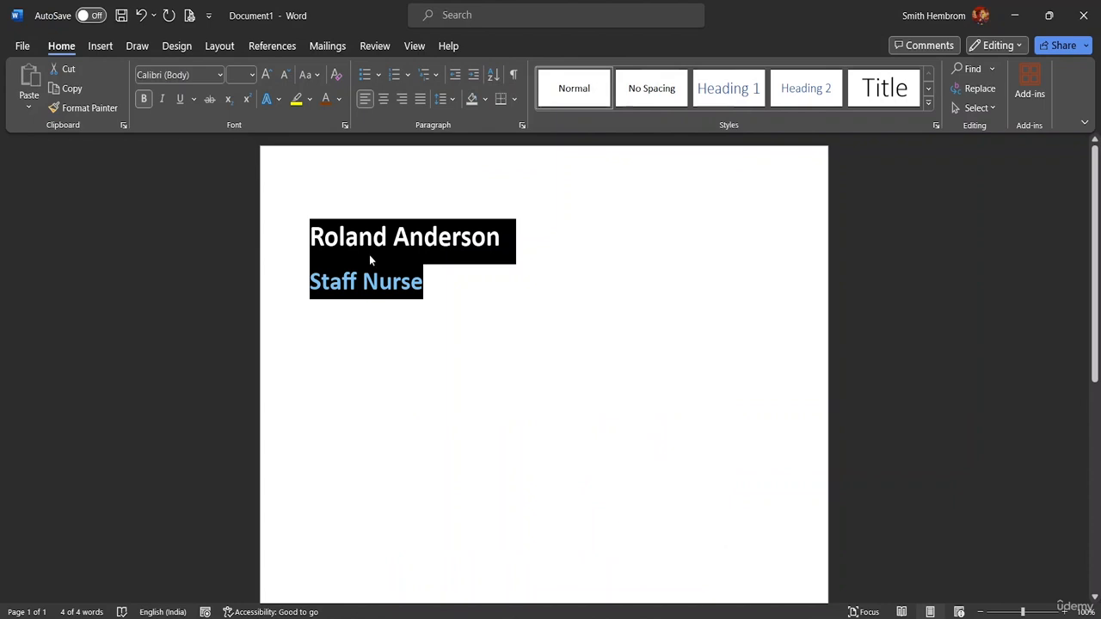
# Step: Start a new line below "Staff Nurse" and set its font to Calibri (Body) at size 12
pyautogui.click(425, 273)
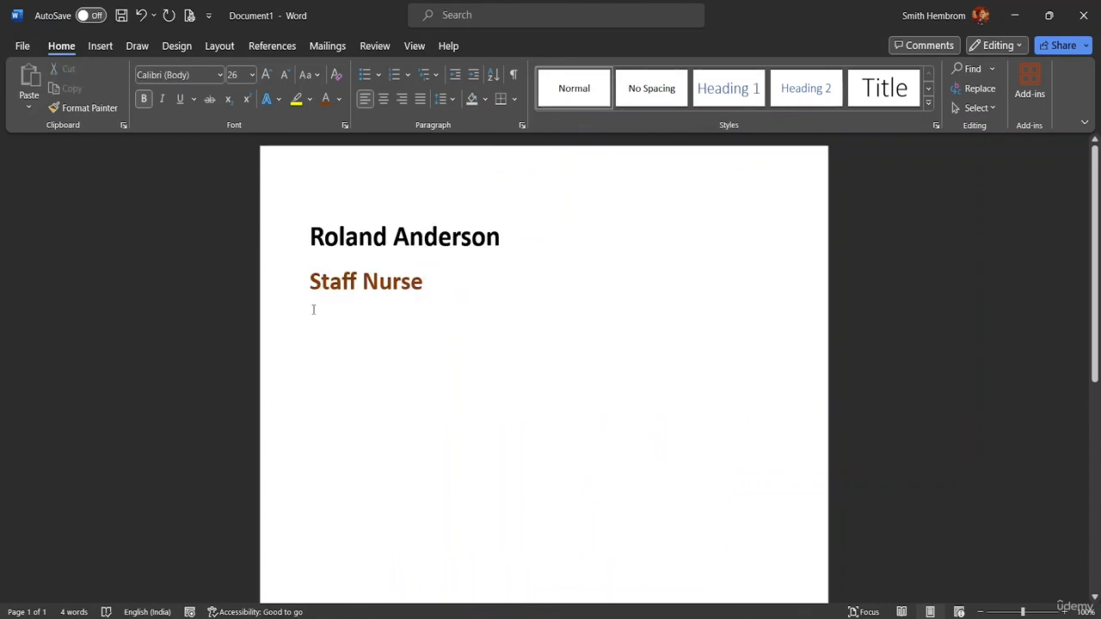
pyautogui.press('Return')
pyautogui.press('Return')
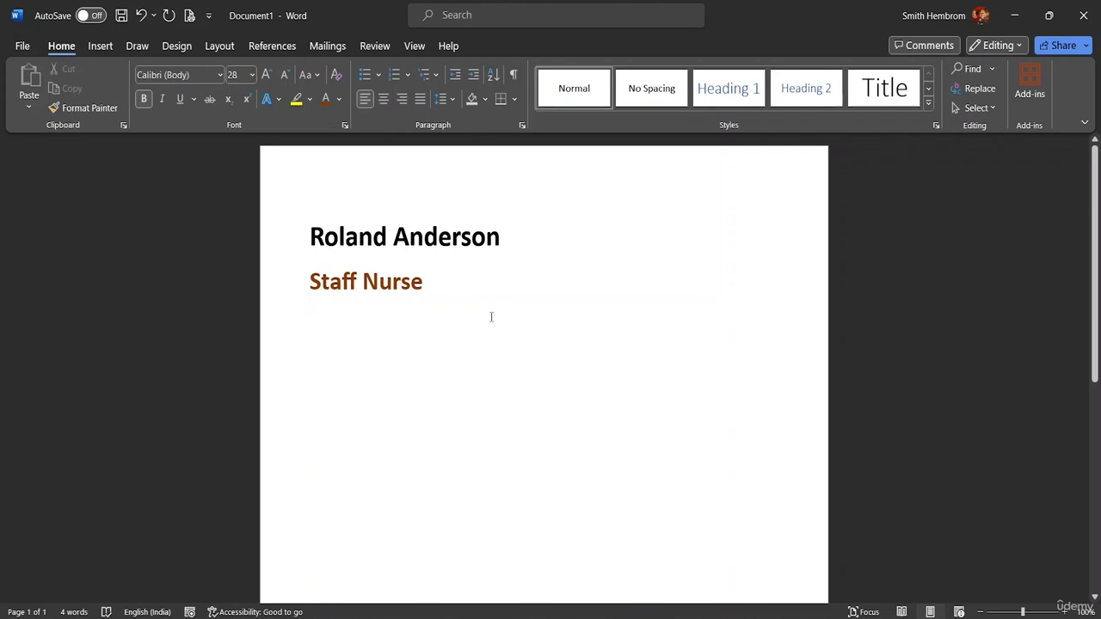
pyautogui.click(220, 75)
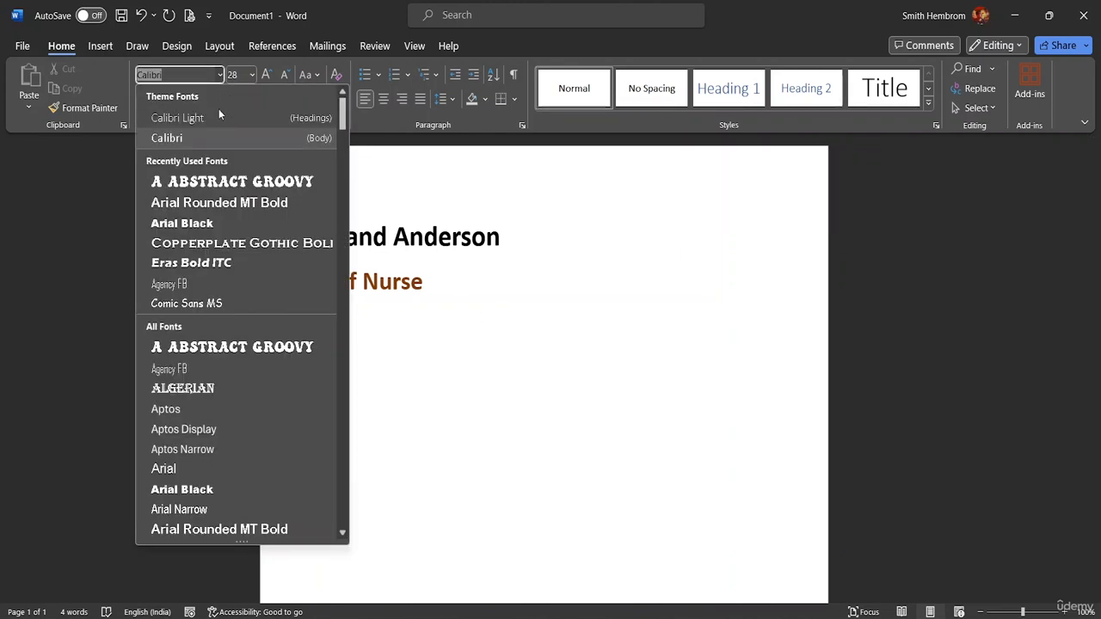
pyautogui.click(181, 142)
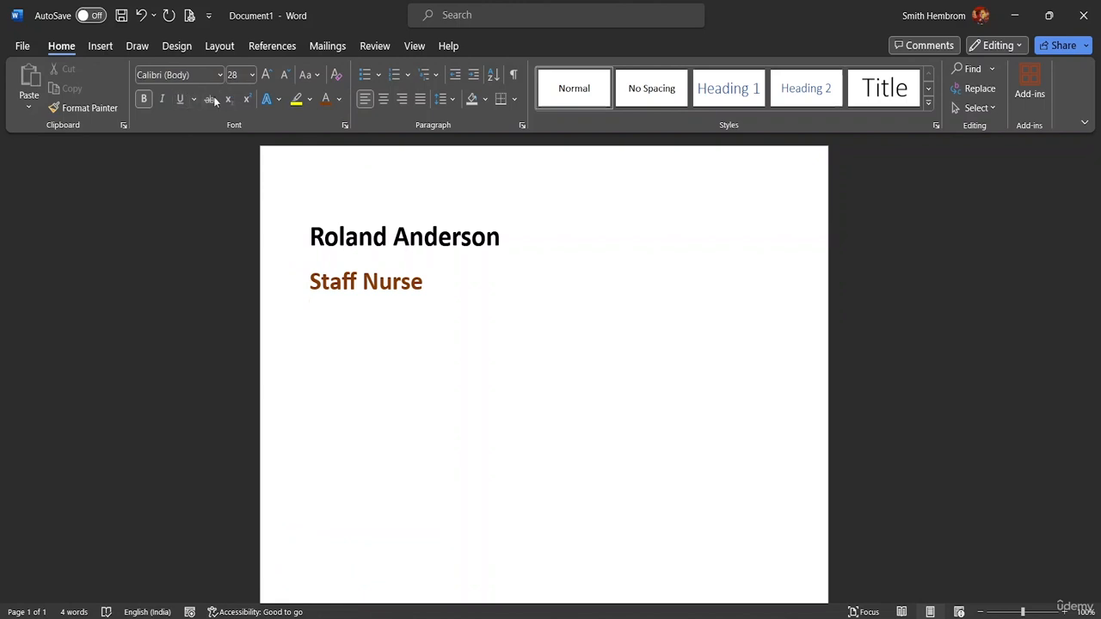
pyautogui.click(252, 76)
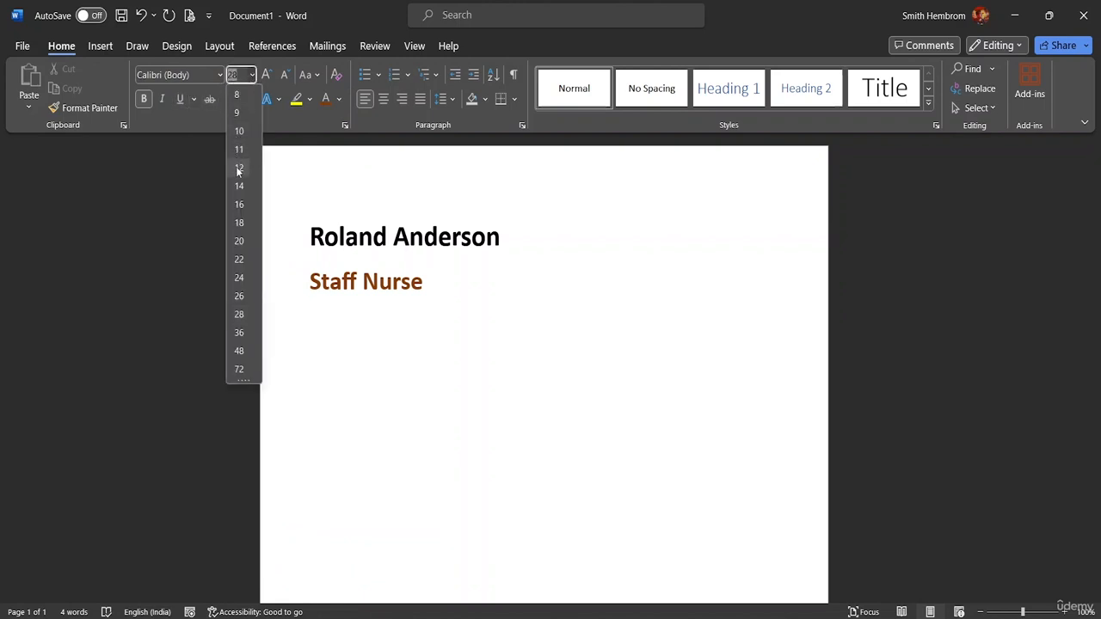
pyautogui.click(236, 170)
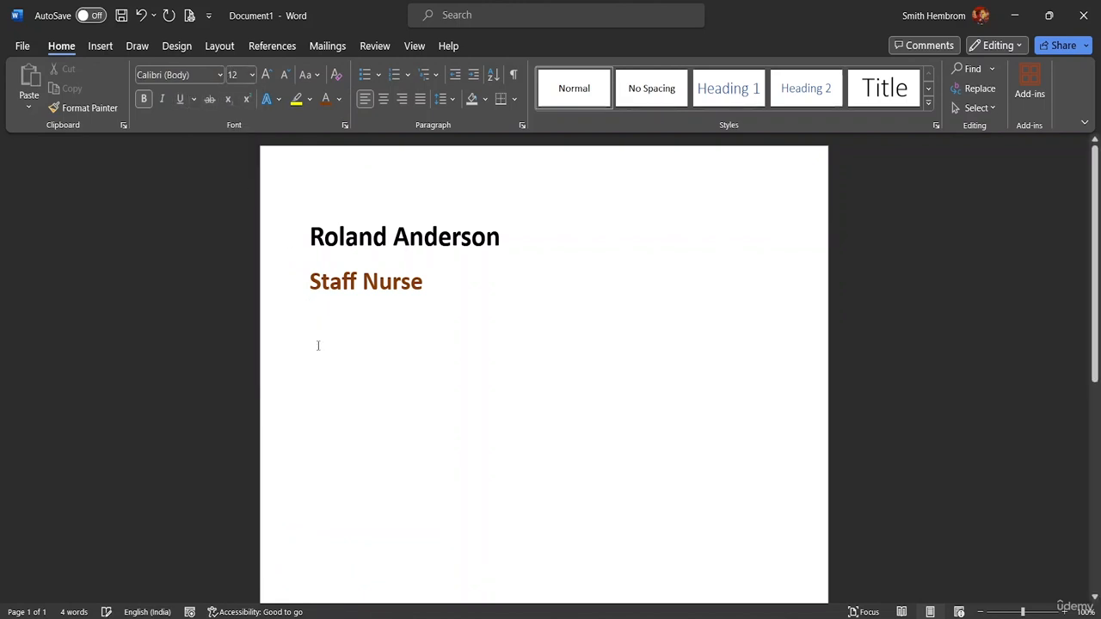
# Step: Enter the section heading "Objective" on the new line below the job title
pyautogui.write('O')
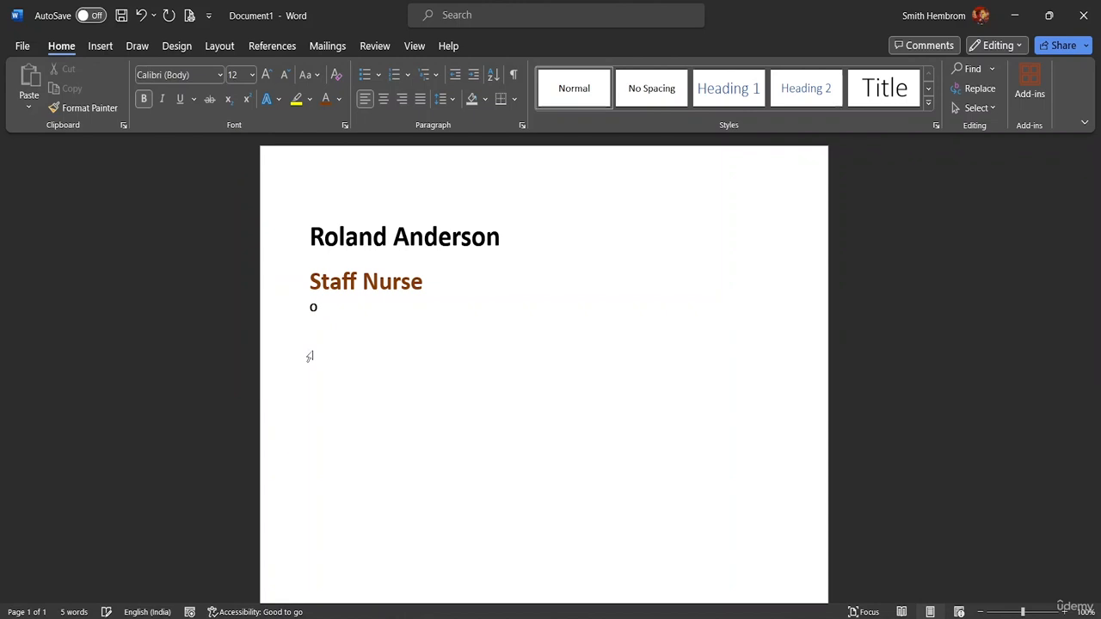
pyautogui.write('bjecti')
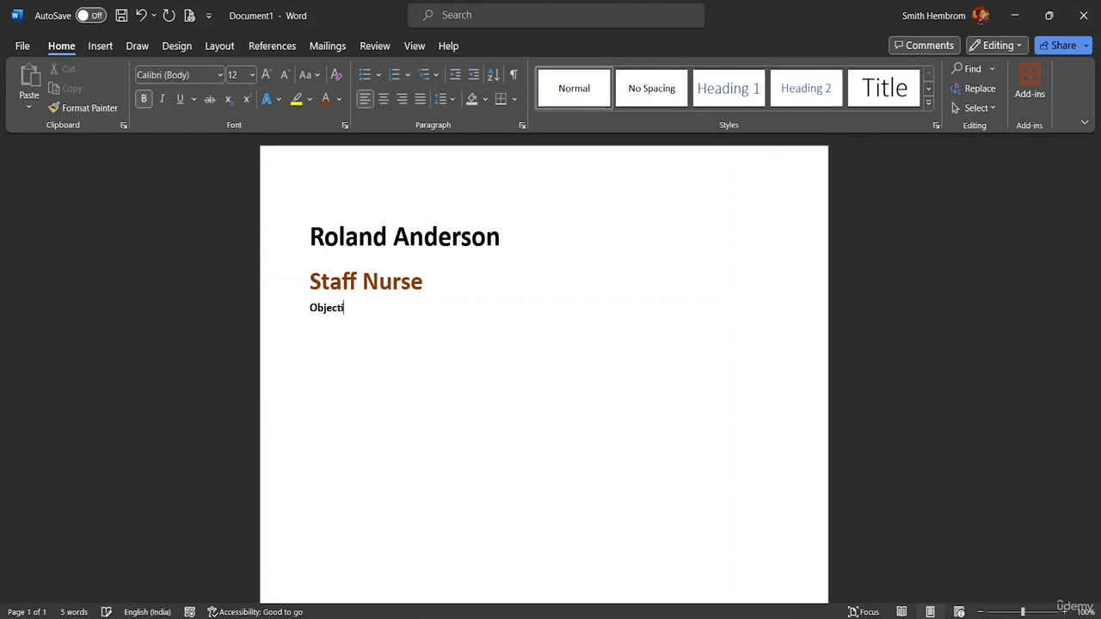
pyautogui.write('ve')
pyautogui.press('BackSpace')
pyautogui.press('BackSpace')
pyautogui.write('ve')
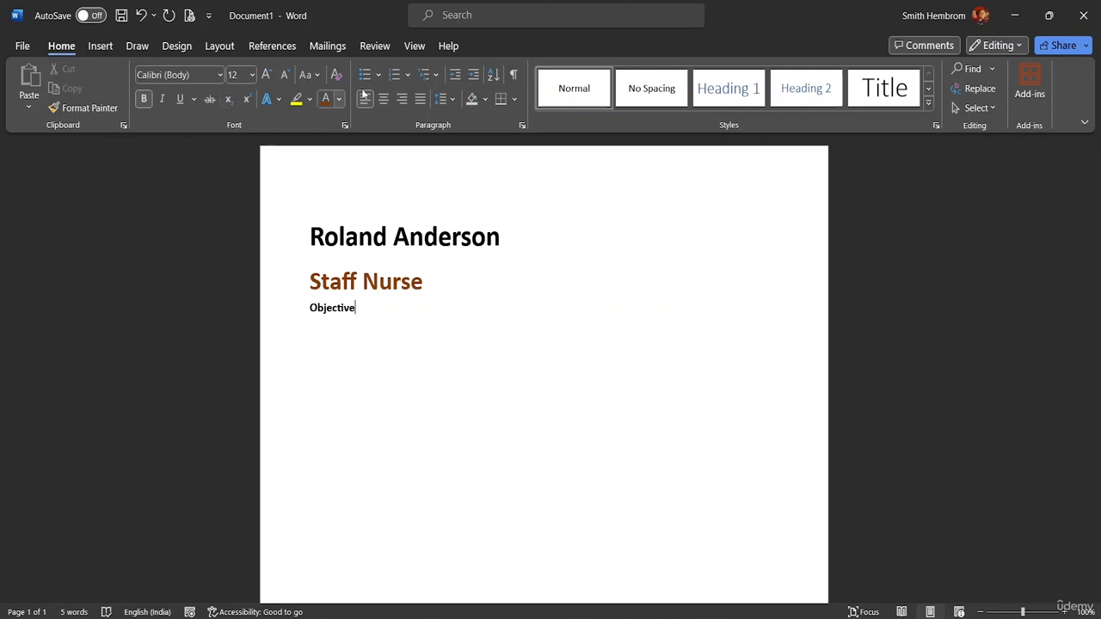
# Step: Add a bottom border under the "Objective" heading
pyautogui.click(515, 99)
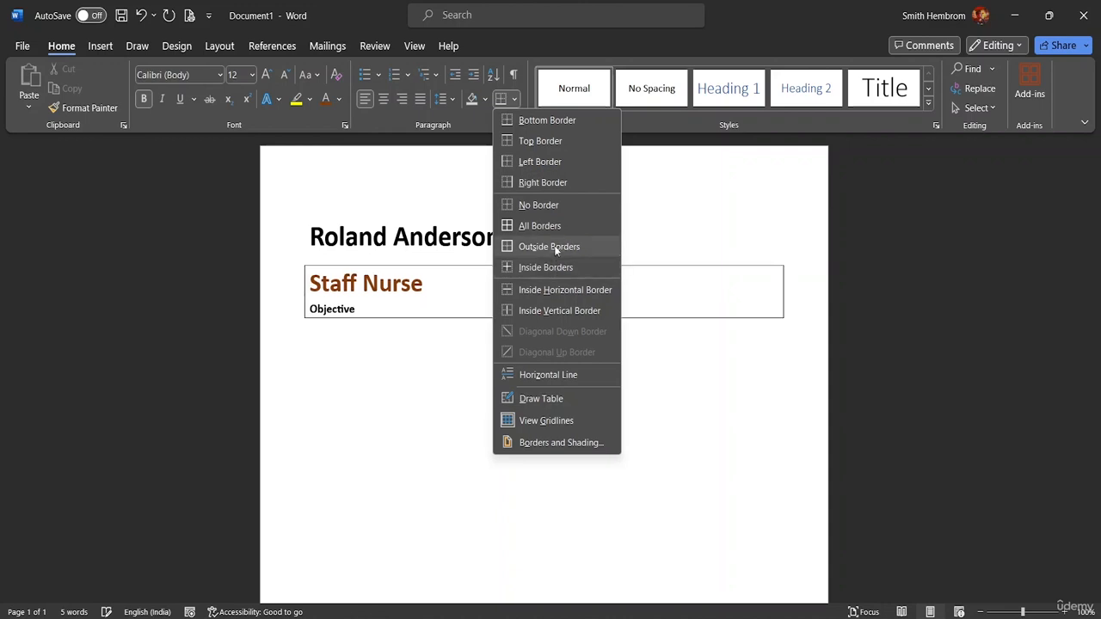
pyautogui.click(556, 122)
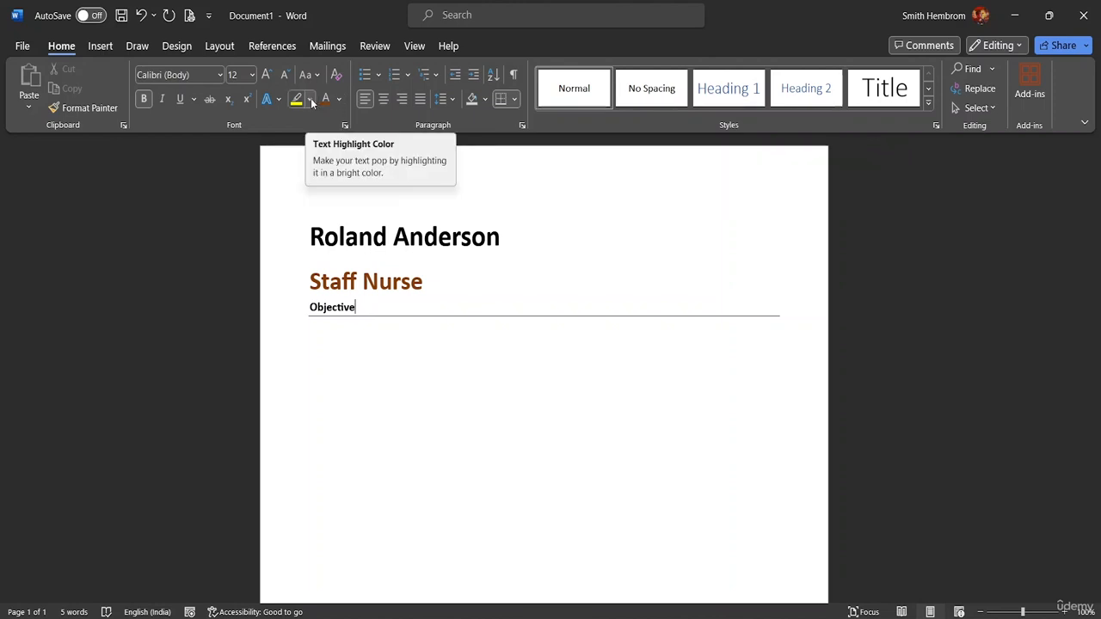
pyautogui.click(487, 99)
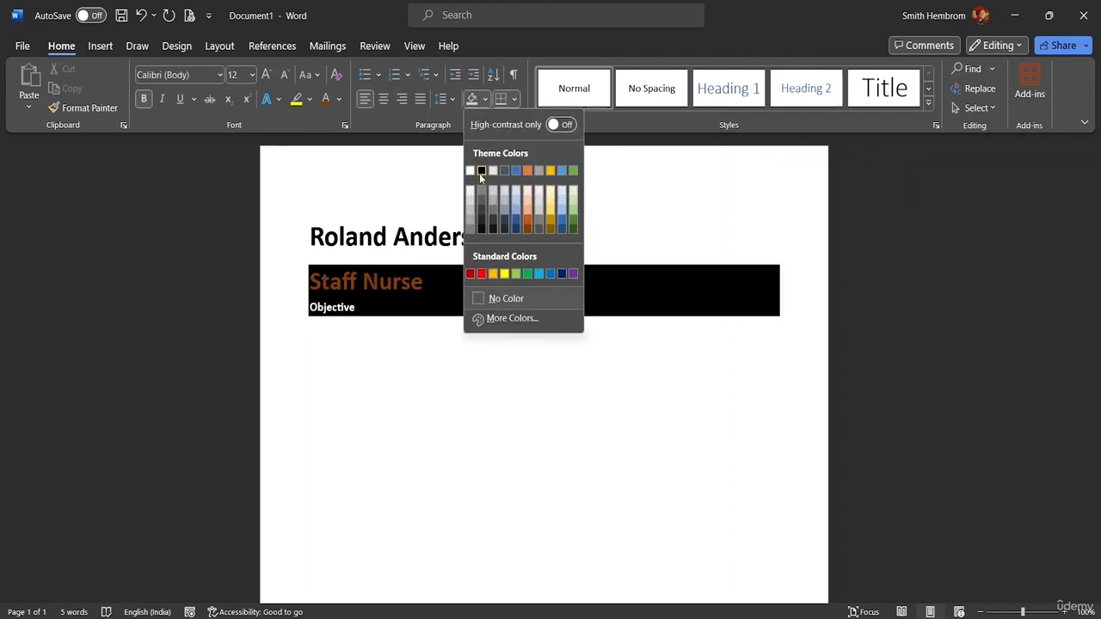
pyautogui.click(362, 309)
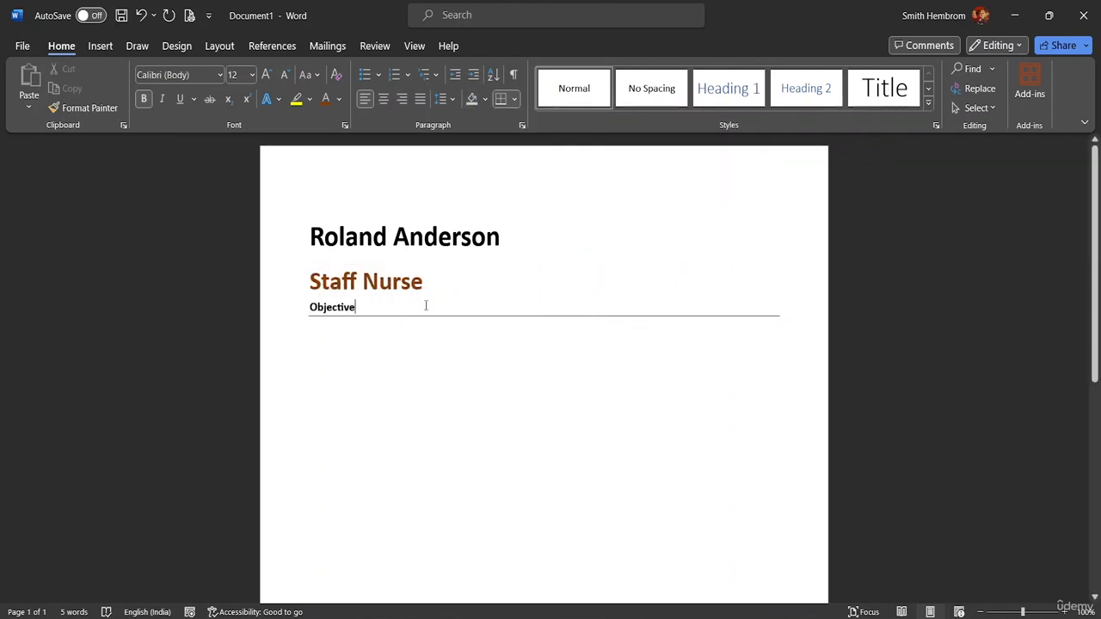
# Step: Insert a blank line between "Staff Nurse" and the "Objective" heading
pyautogui.press('Return')
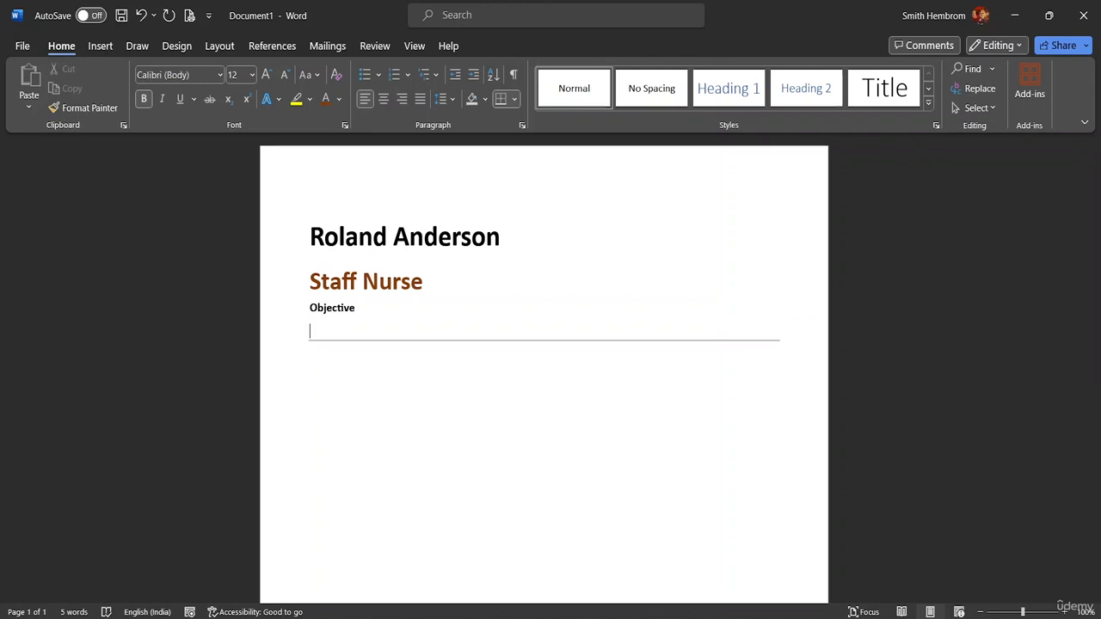
pyautogui.press('BackSpace')
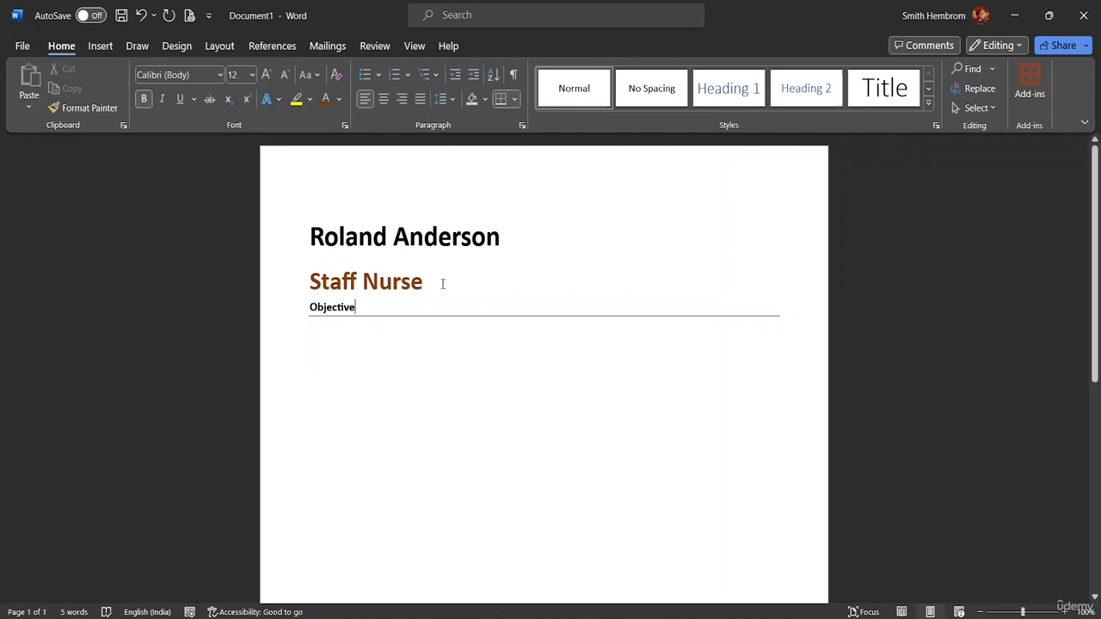
pyautogui.click(312, 303)
pyautogui.press('Return')
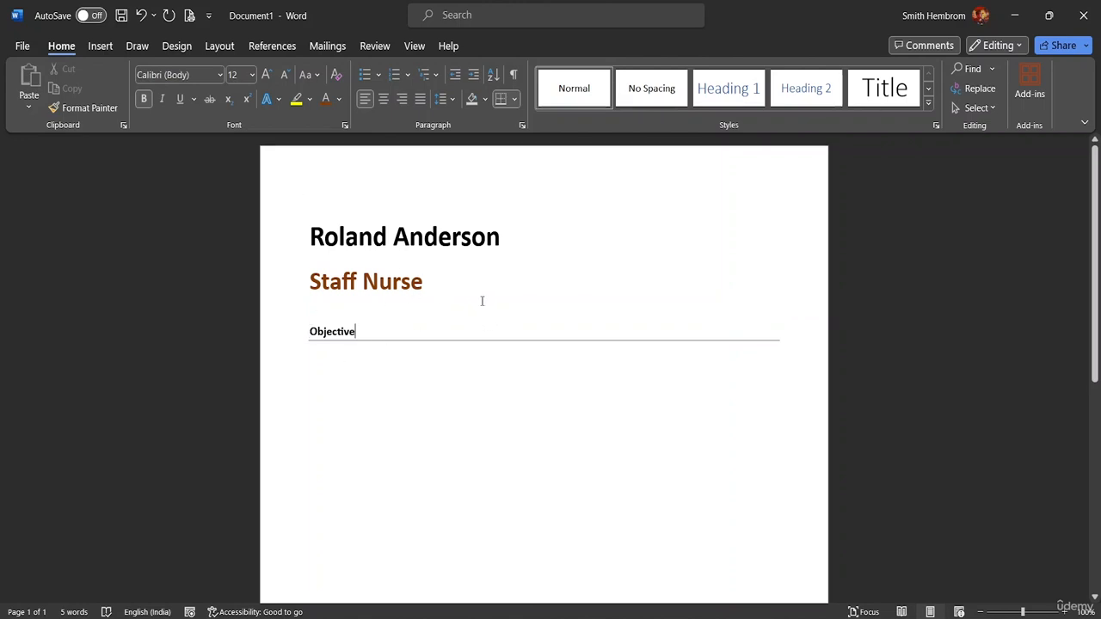
# Step: Shade the "Objective" heading's paragraph with the second-lightest gold theme color
pyautogui.click(535, 348)
pyautogui.click(484, 98)
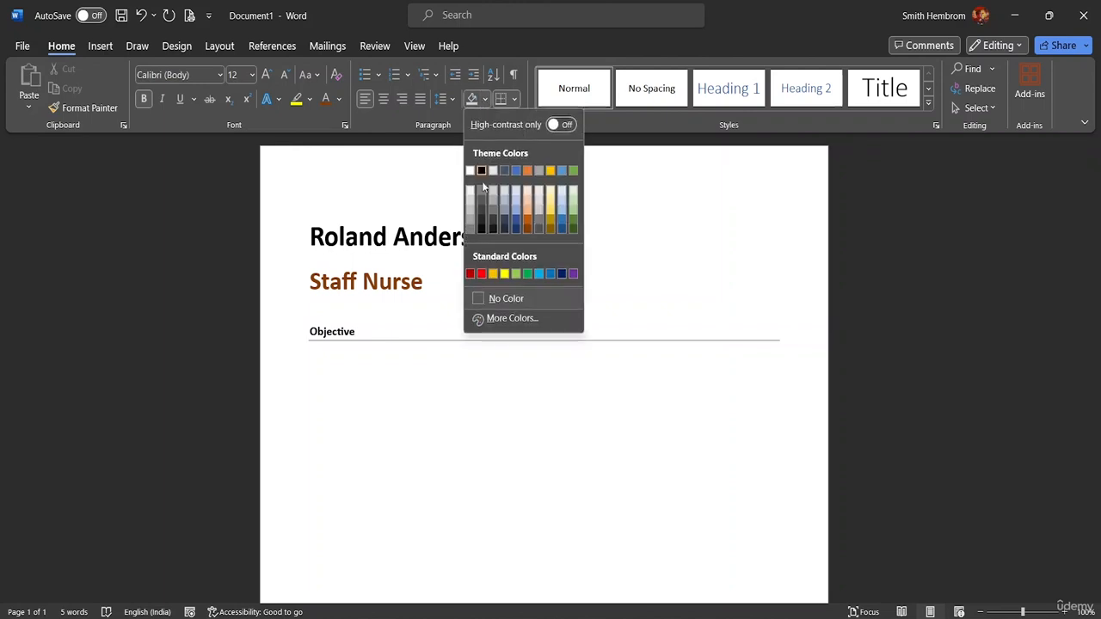
pyautogui.click(554, 202)
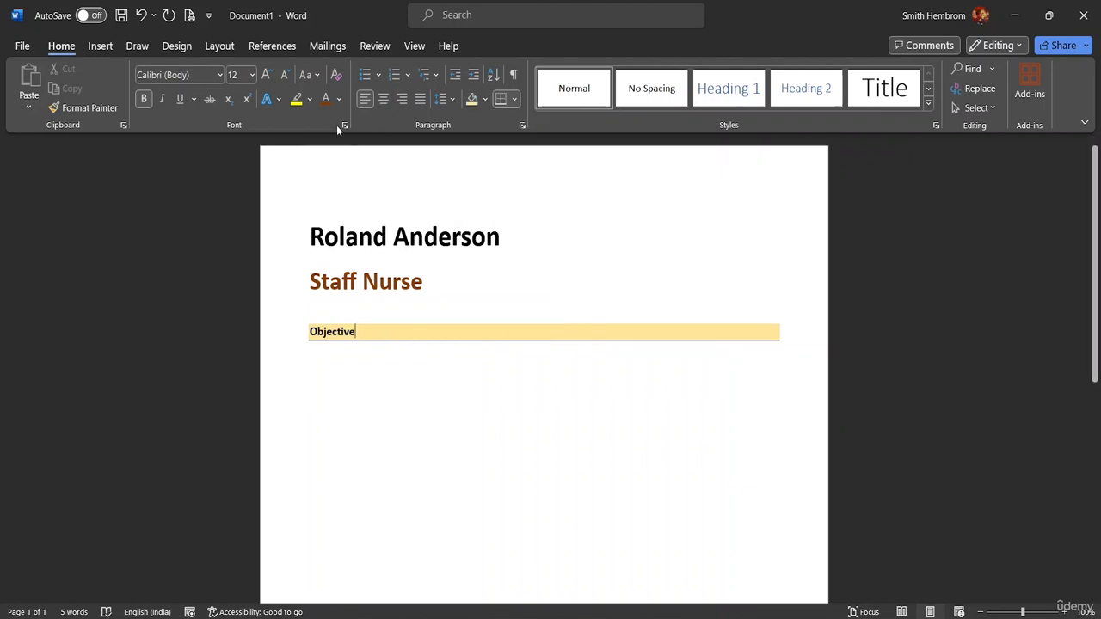
# Step: Set the "Objective" heading text to font size 14
pyautogui.click(249, 79)
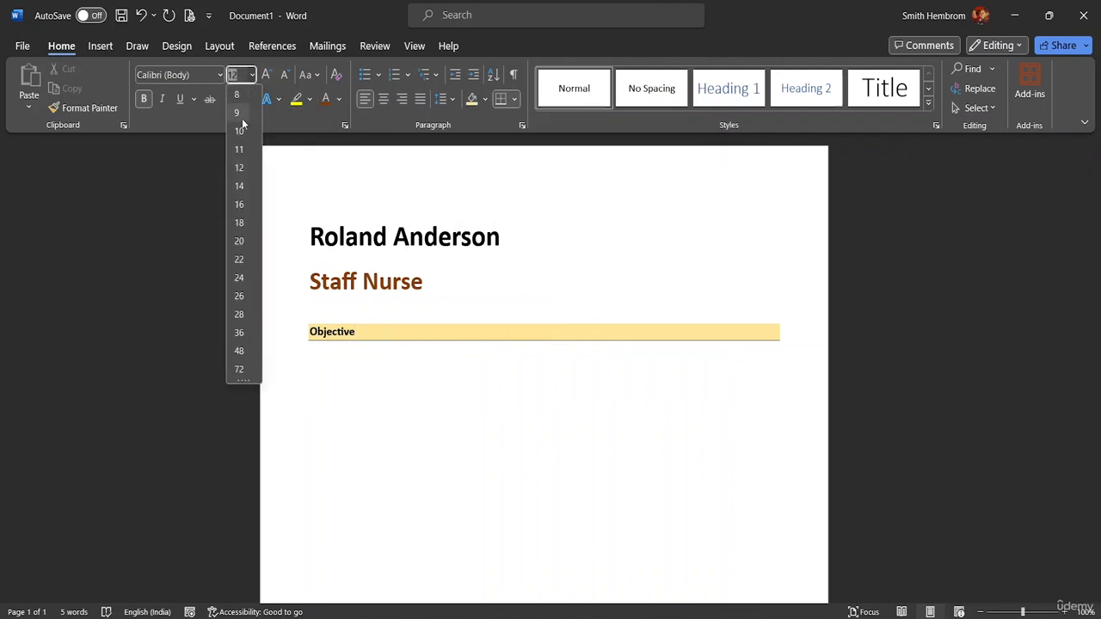
pyautogui.click(363, 331)
pyautogui.moveTo(363, 331); pyautogui.dragTo(309, 332)
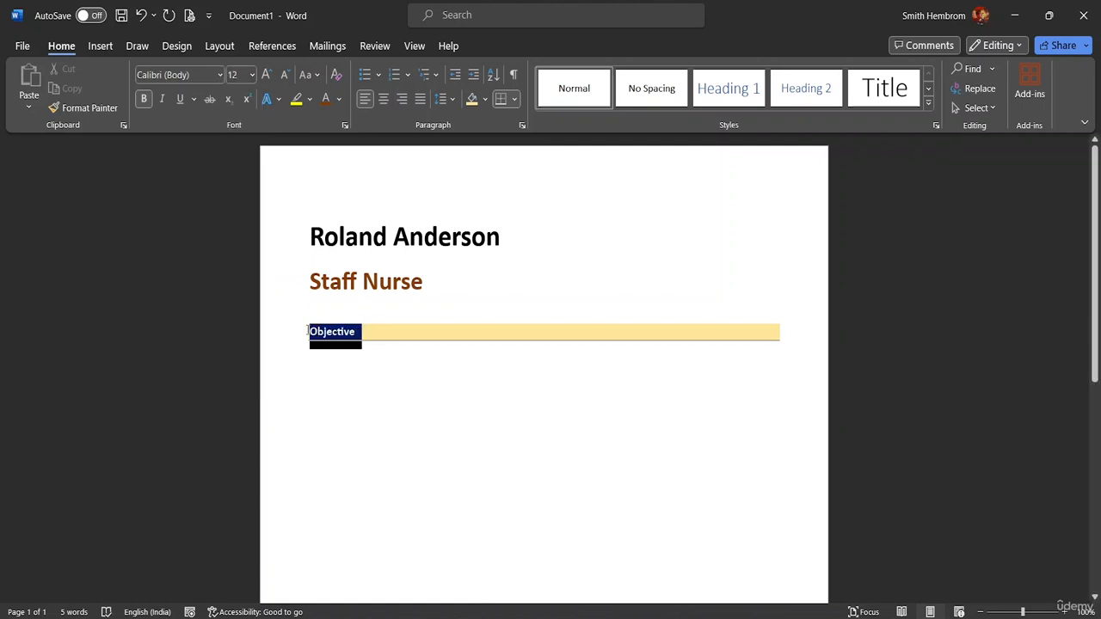
pyautogui.click(252, 75)
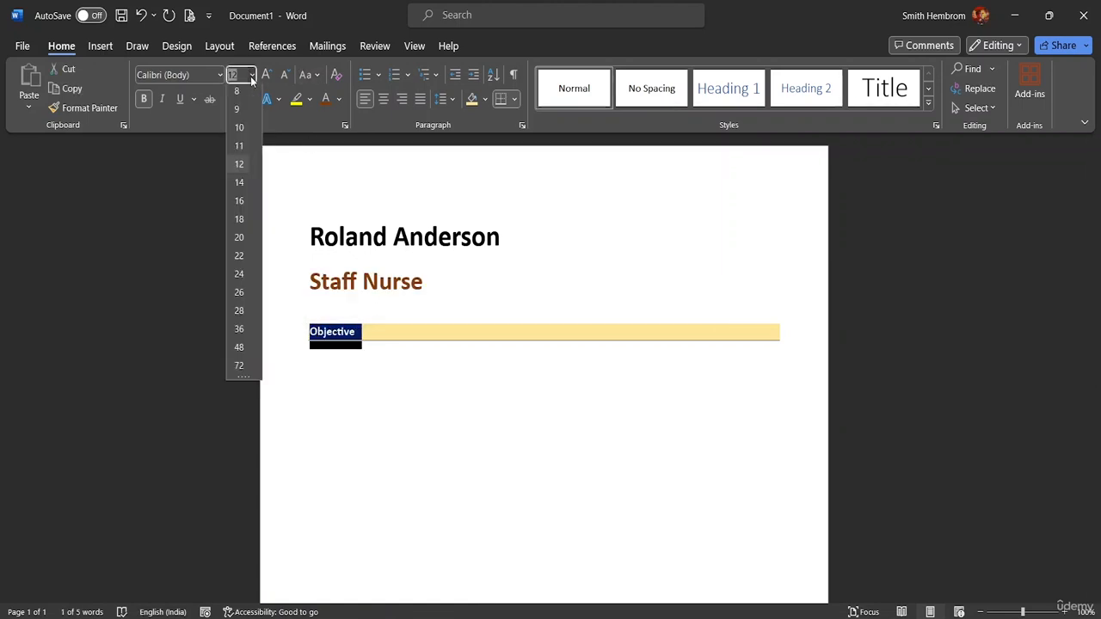
pyautogui.click(240, 186)
pyautogui.click(504, 403)
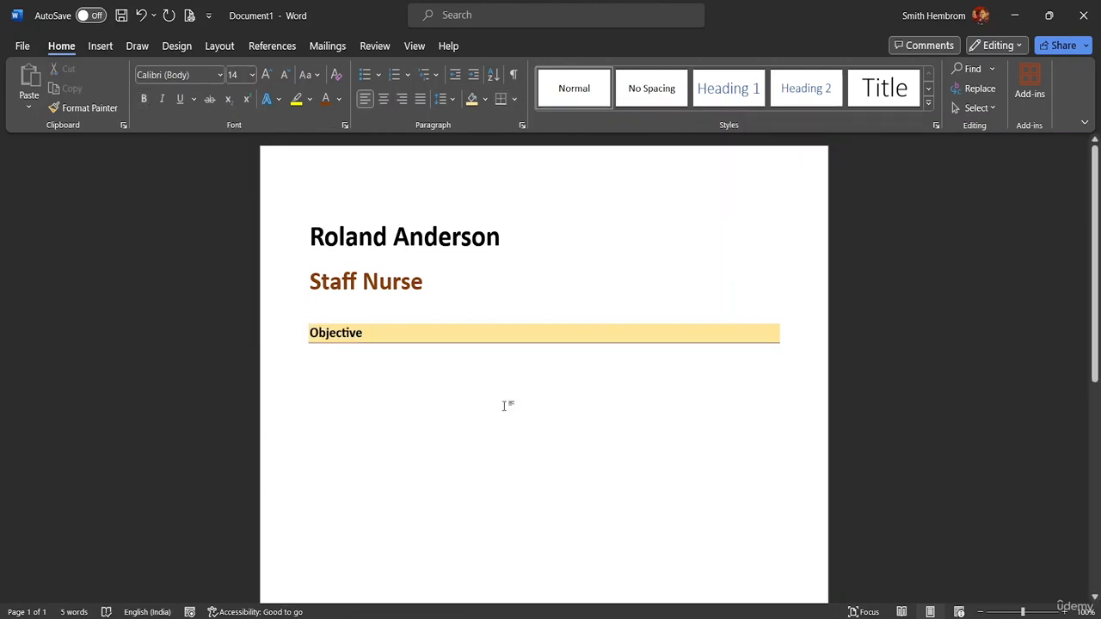
# Step: Try to start a new line directly after the shaded "Objective" heading
pyautogui.click(792, 338)
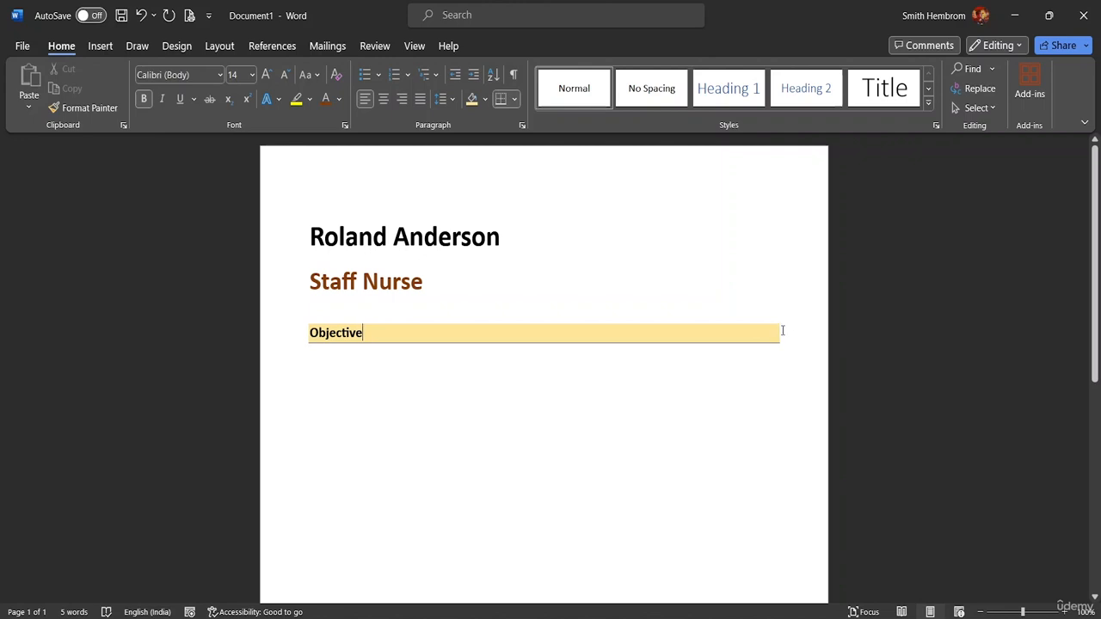
pyautogui.click(310, 349)
pyautogui.press('Return')
pyautogui.press('BackSpace')
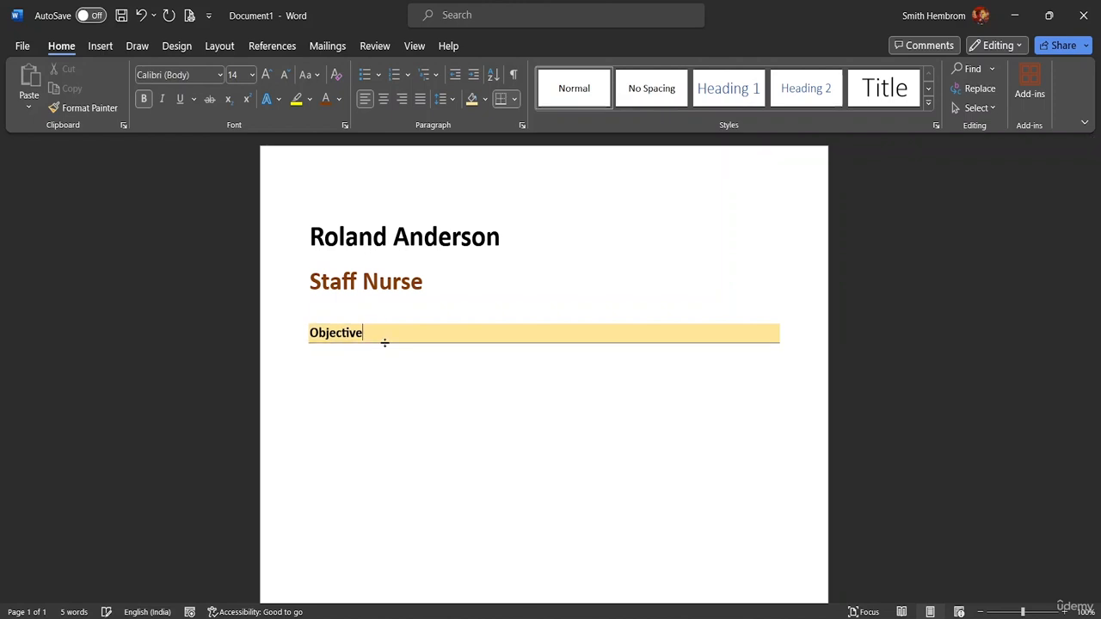
pyautogui.press('Return')
pyautogui.press('BackSpace')
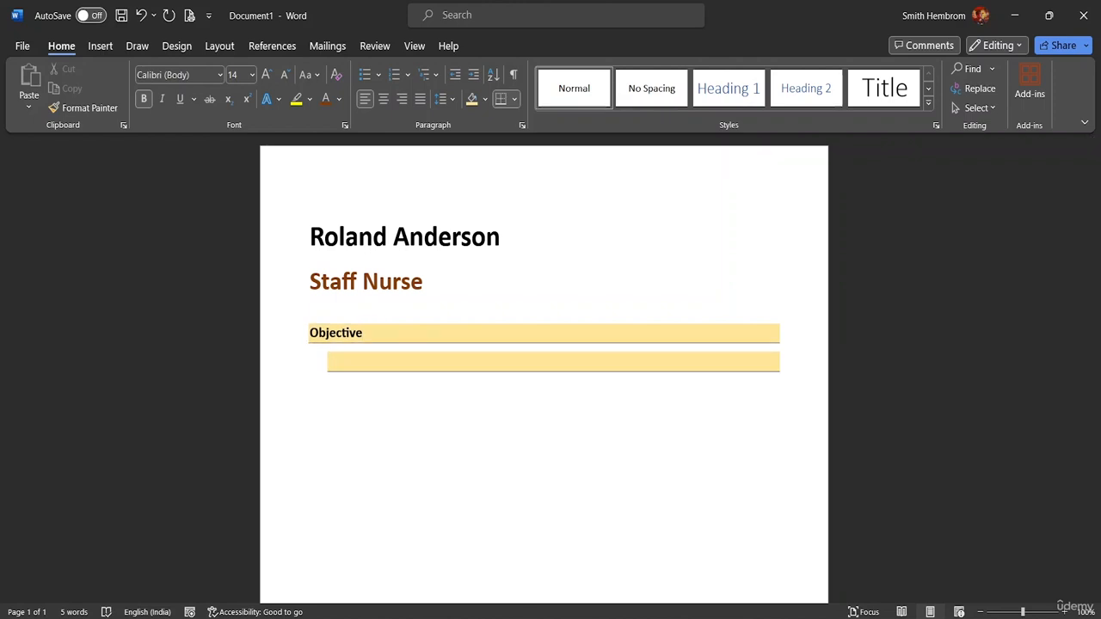
pyautogui.press('BackSpace')
pyautogui.press('BackSpace')
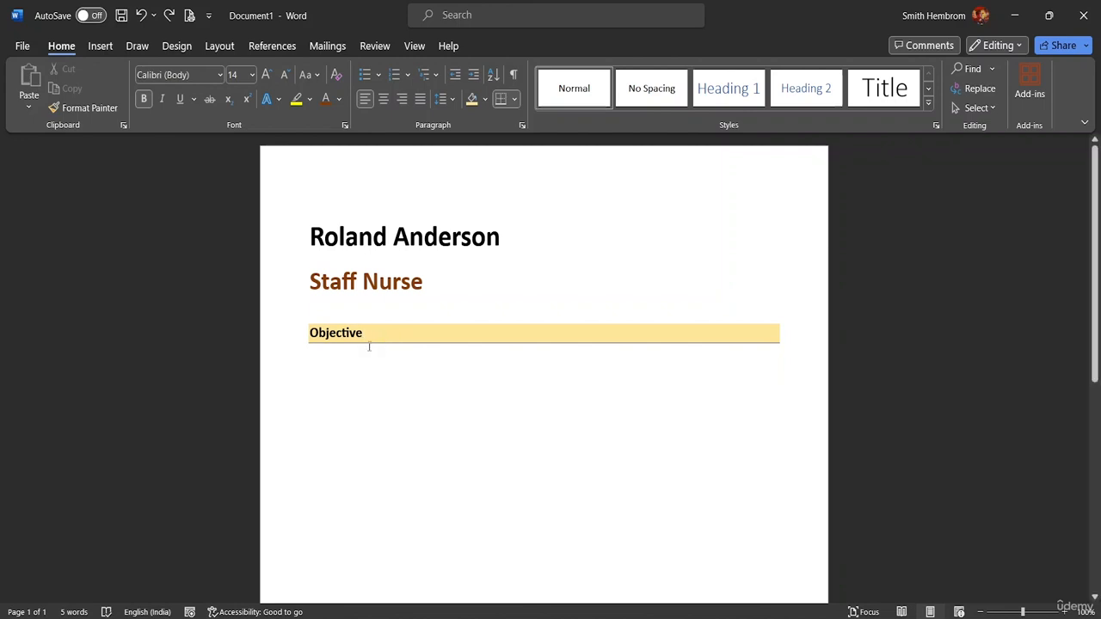
# Step: Place the text cursor on the empty unshaded line below the "Objective" heading
pyautogui.click(312, 363)
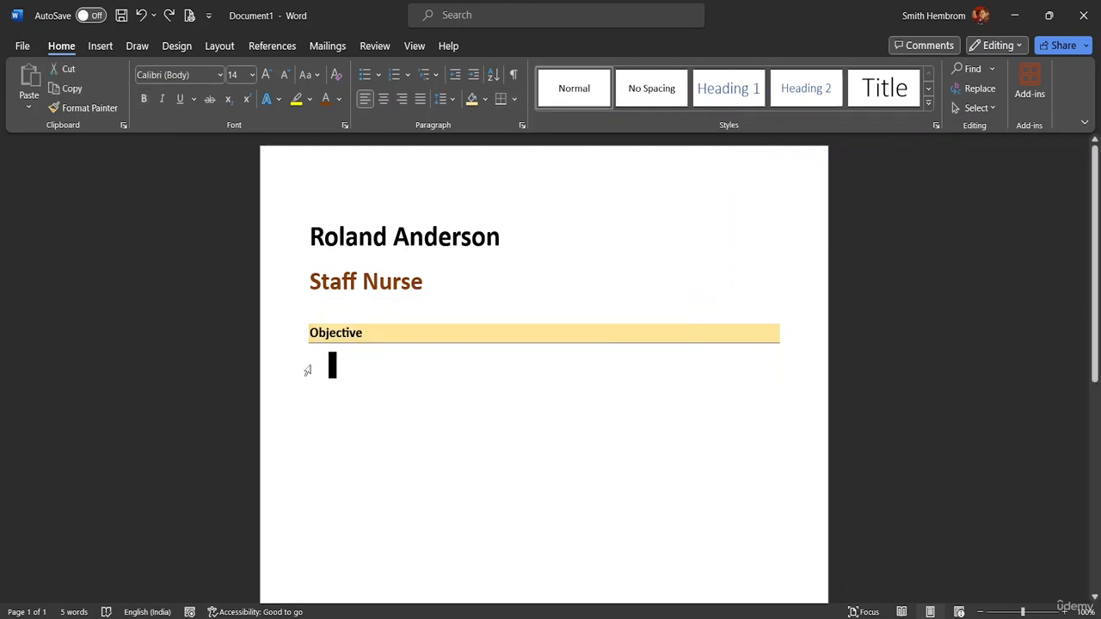
pyautogui.click(389, 385)
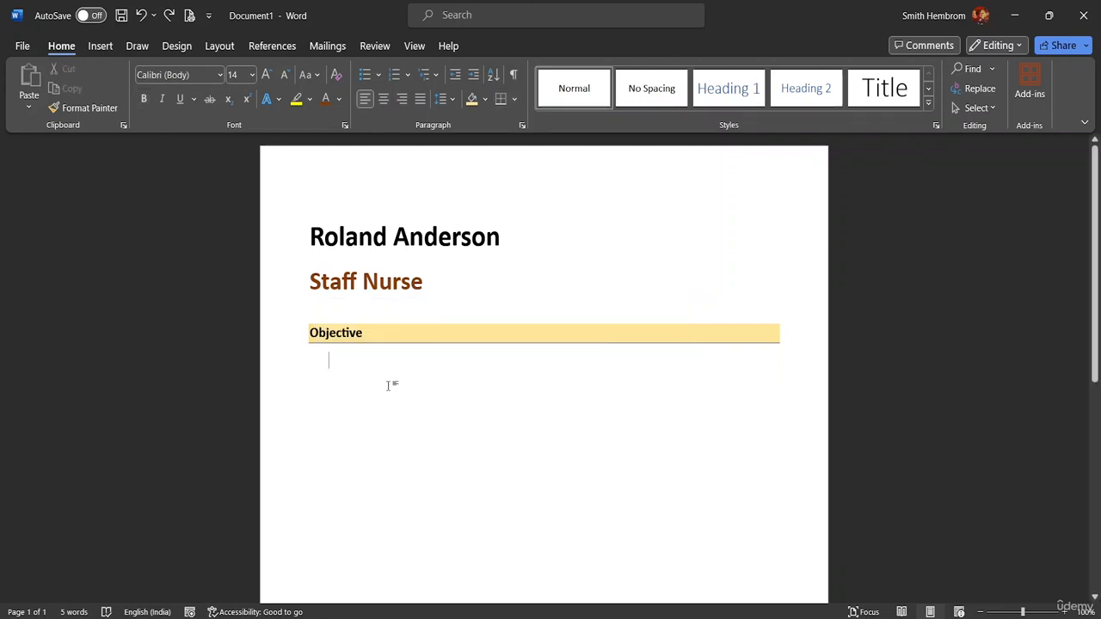
pyautogui.click(313, 360)
pyautogui.click(339, 367)
# Step: Switch to the Chrome browser and search Google for "objective for a job"
pyautogui.click(568, 618)
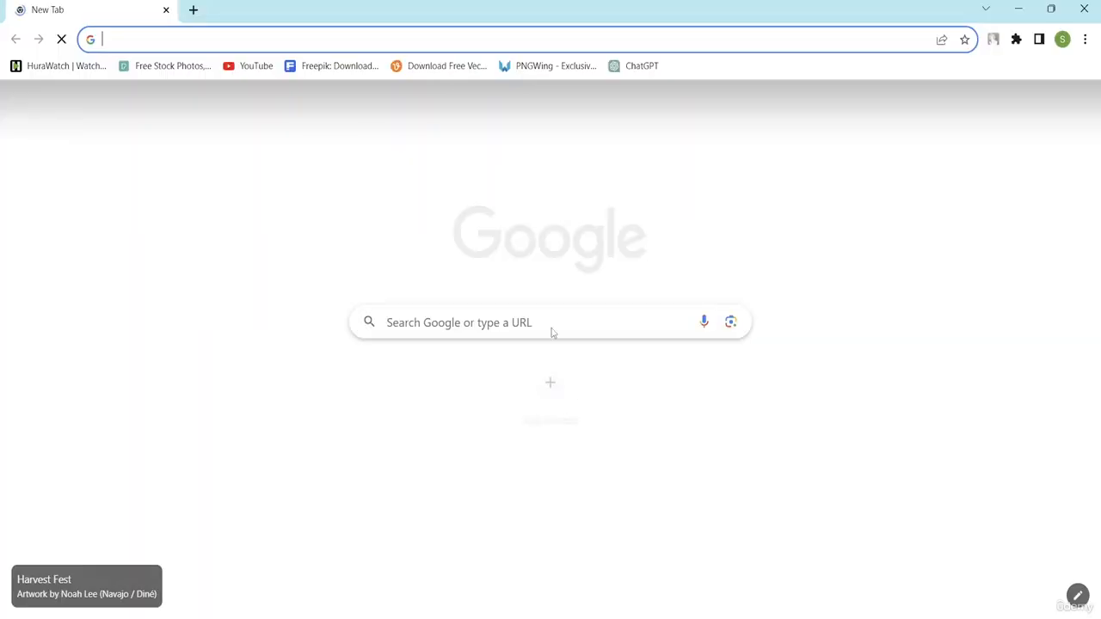
pyautogui.click(428, 315)
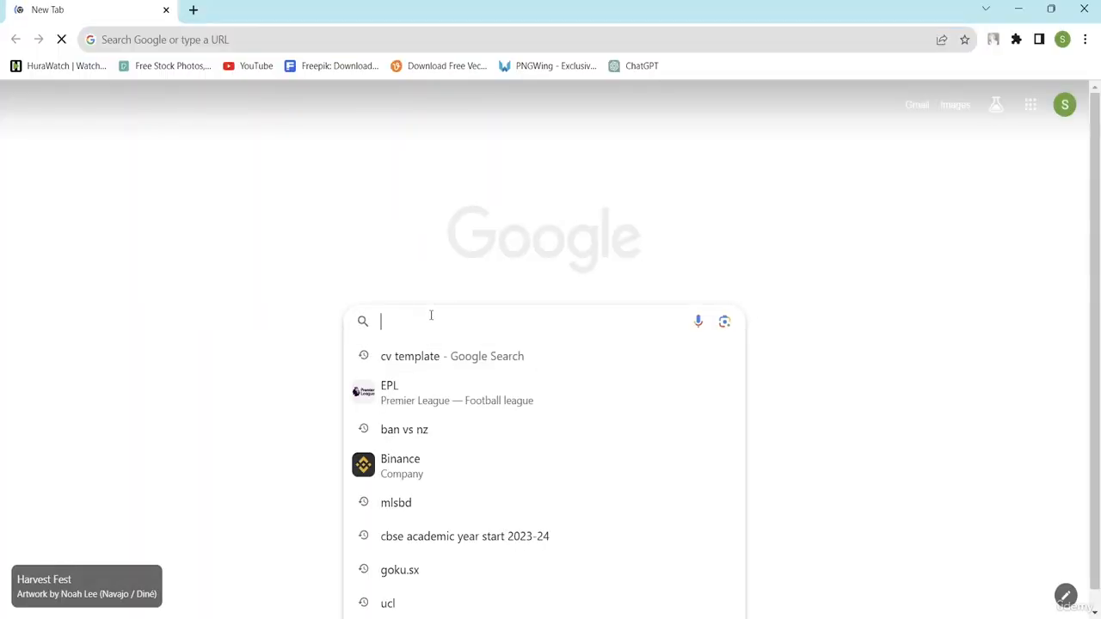
pyautogui.write('ob')
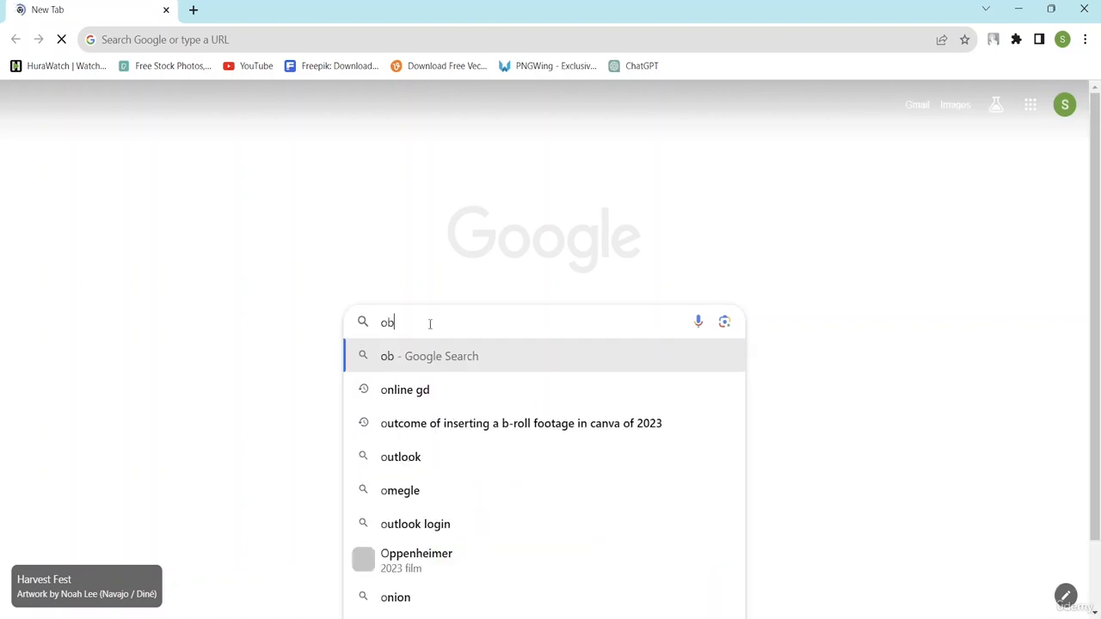
pyautogui.write('jective for a')
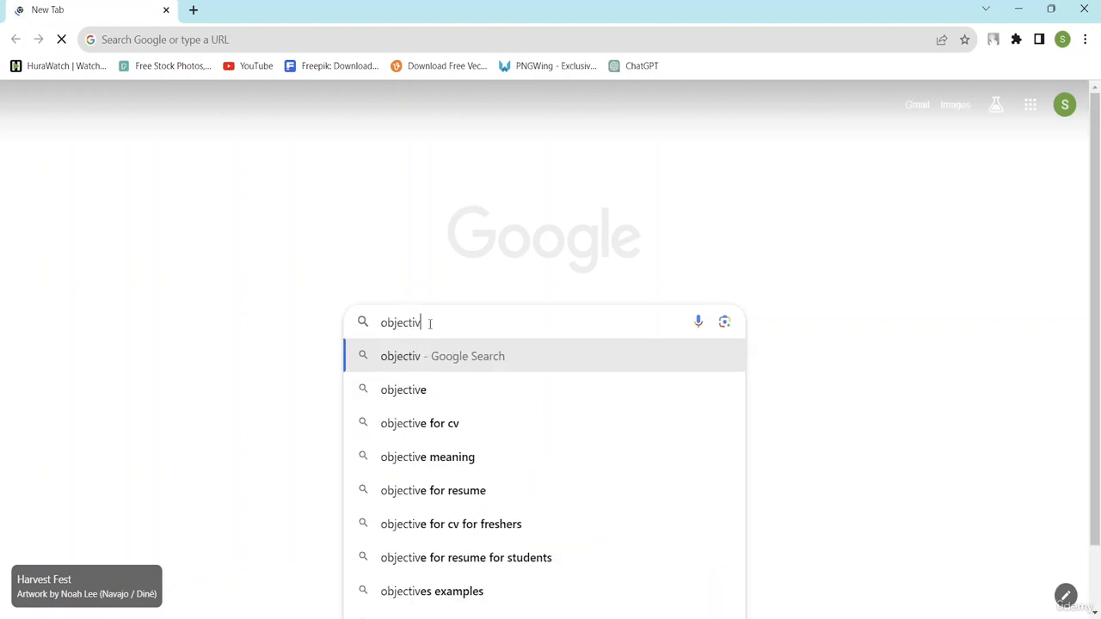
pyautogui.write(' job')
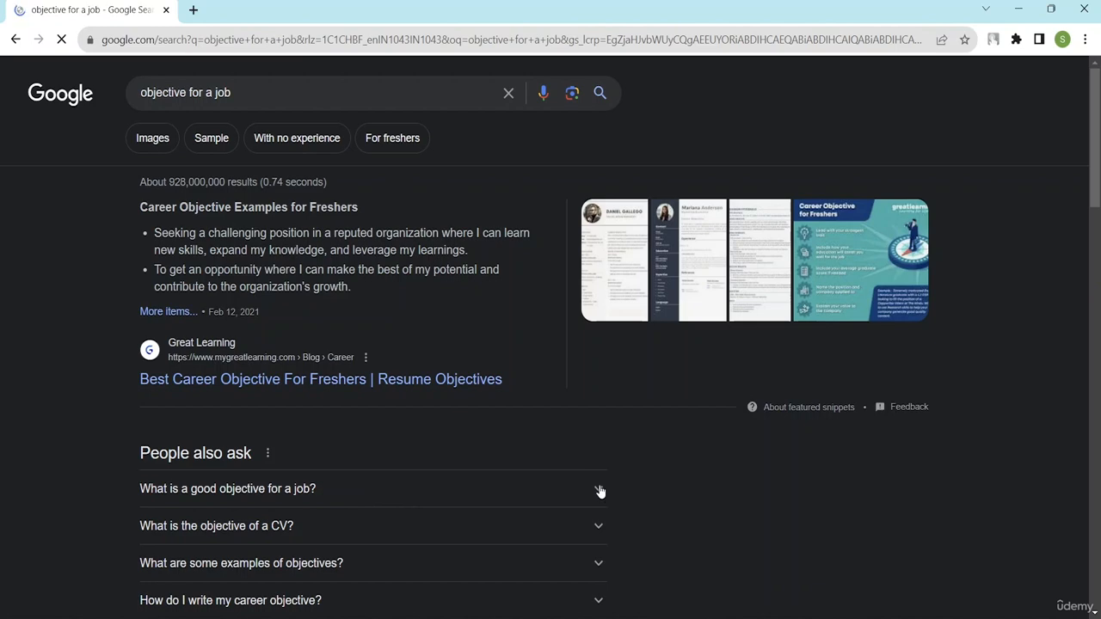
# Step: Expand the "What is a good objective for a job?" answer and copy its text from "To secure a challenging position" through "the company."
pyautogui.scroll(-4, 600, 492)
pyautogui.scroll(3, 492, 356)
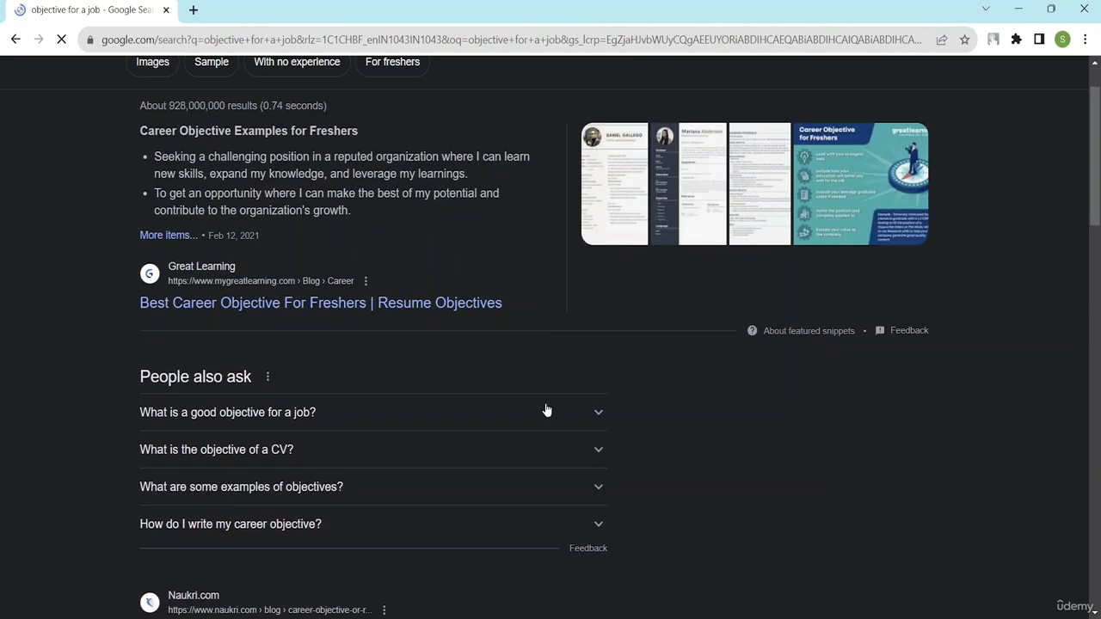
pyautogui.click(599, 414)
pyautogui.scroll(-2, 389, 456)
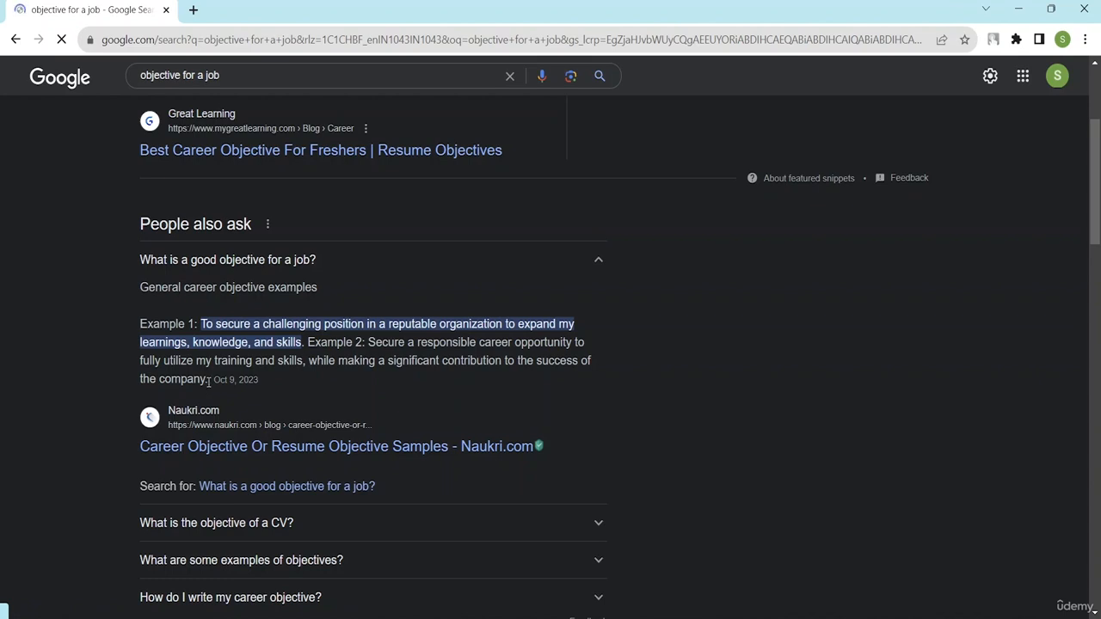
pyautogui.moveTo(208, 382); pyautogui.dragTo(200, 327)
pyautogui.hotkey('ctrl', 'c')
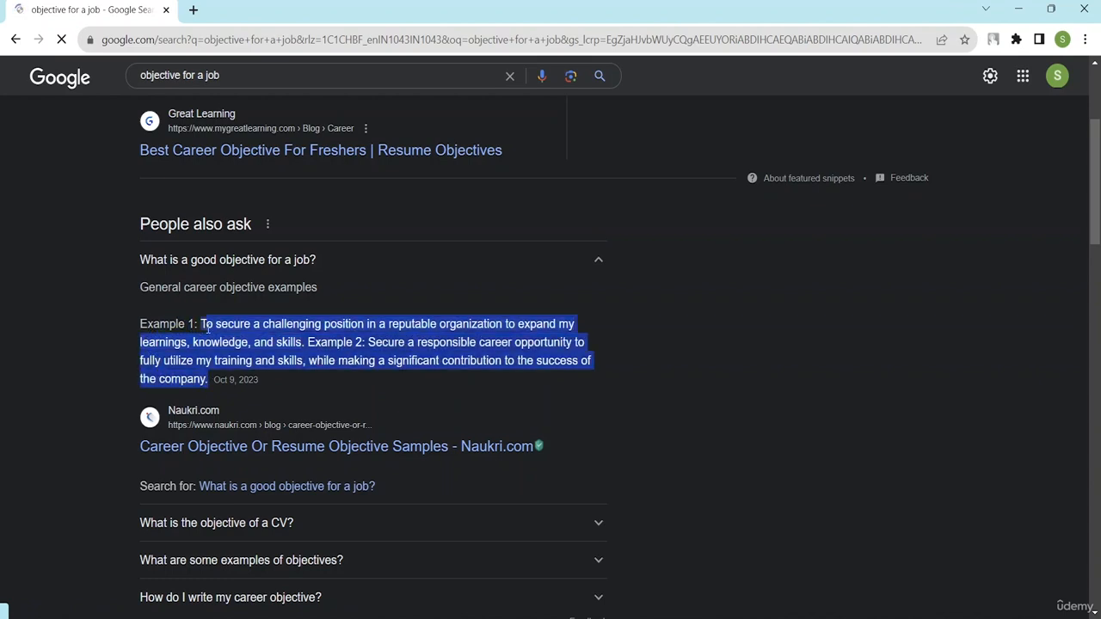
# Step: Switch back to Word and try to remove the indent of the empty line below the "Objective" heading
pyautogui.click(359, 420)
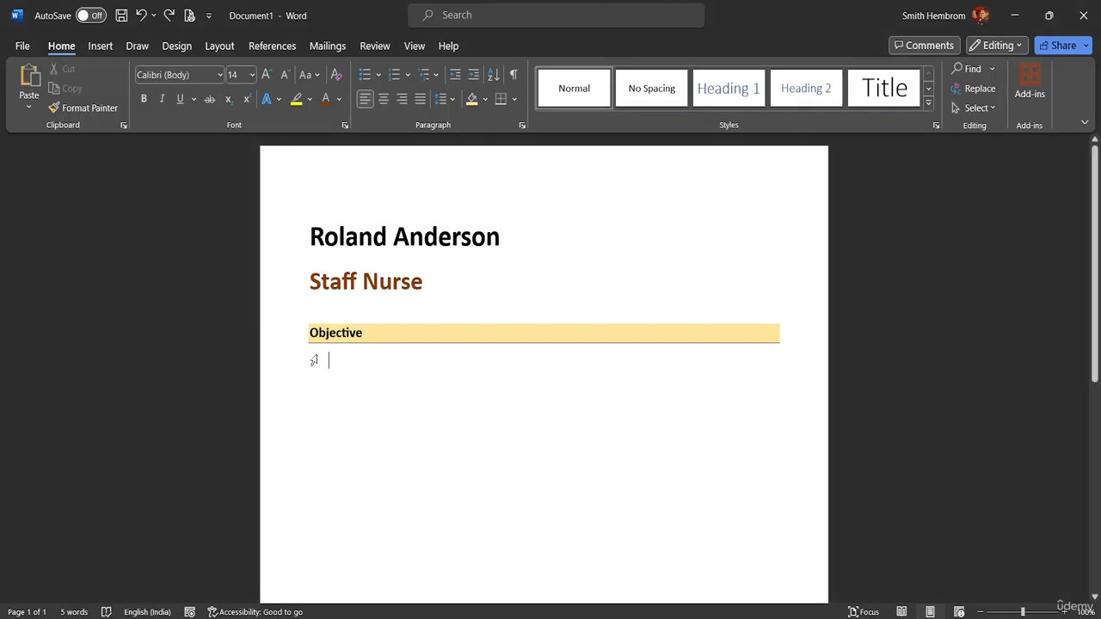
pyautogui.click(308, 361)
pyautogui.click(325, 364)
pyautogui.press('BackSpace')
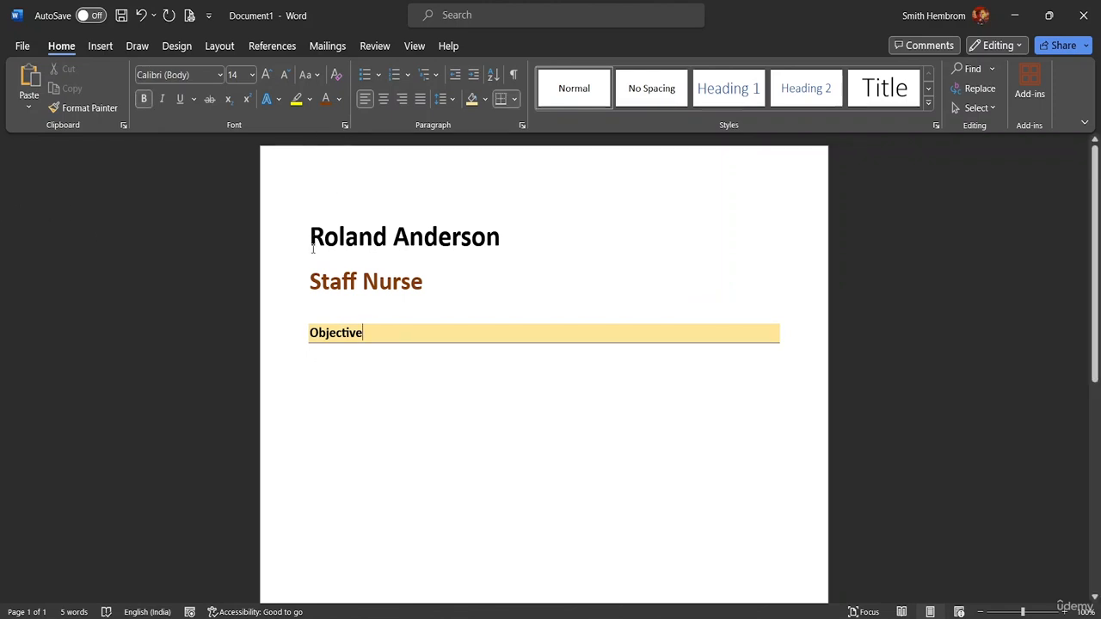
# Step: Offset the "Objective" heading text slightly from the edge of its shaded band with a leading space
pyautogui.click(309, 332)
pyautogui.press('BackSpace')
pyautogui.doubleClick(314, 364)
pyautogui.doubleClick(316, 367)
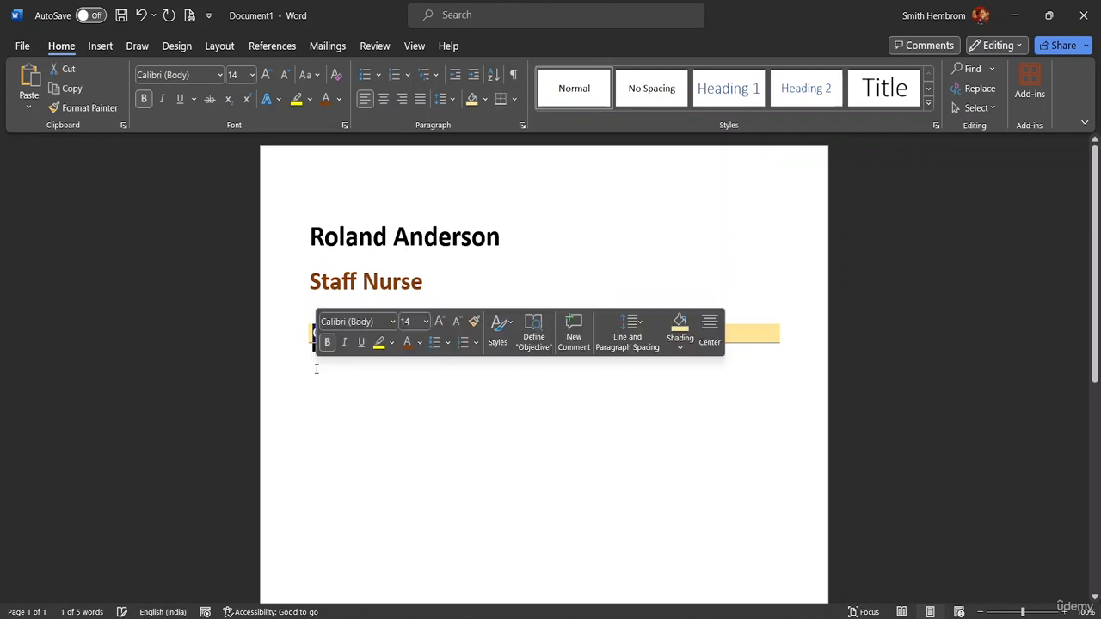
pyautogui.tripleClick(320, 369)
pyautogui.click(395, 393)
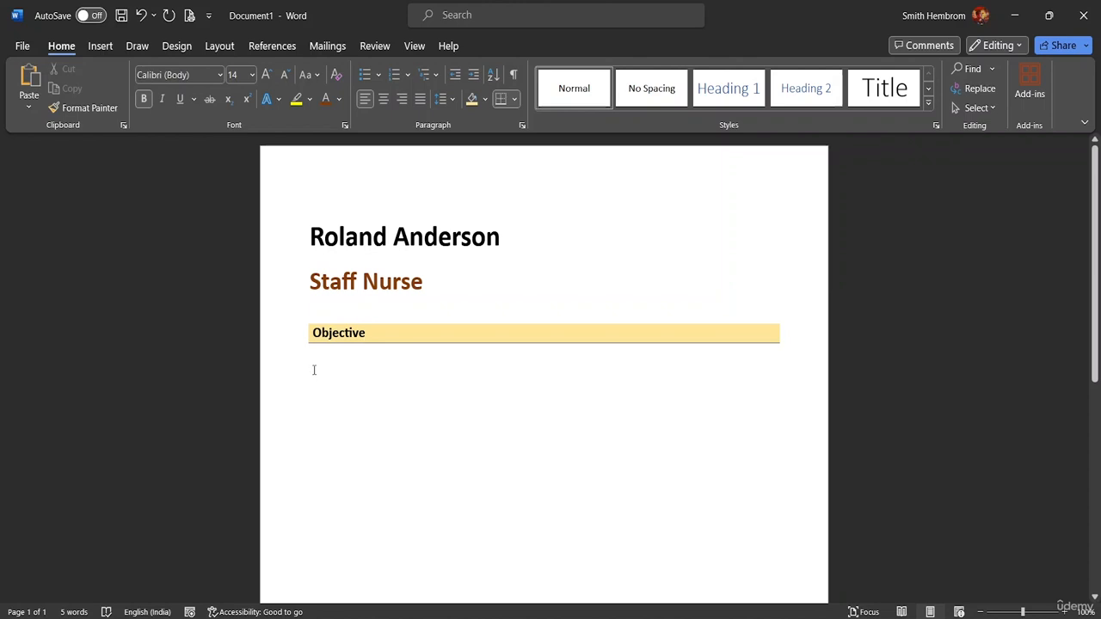
# Step: Paste the copied career objective text on the indented line below the "Objective" heading
pyautogui.click(319, 383)
pyautogui.click(368, 398)
pyautogui.doubleClick(712, 368)
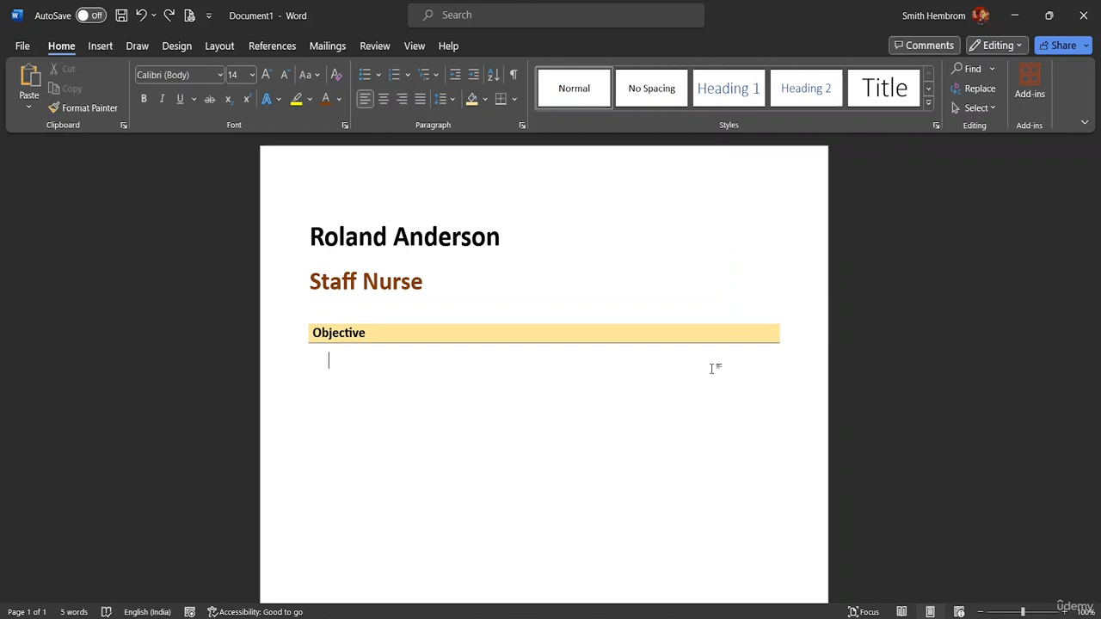
pyautogui.hotkey('ctrl', 'v')
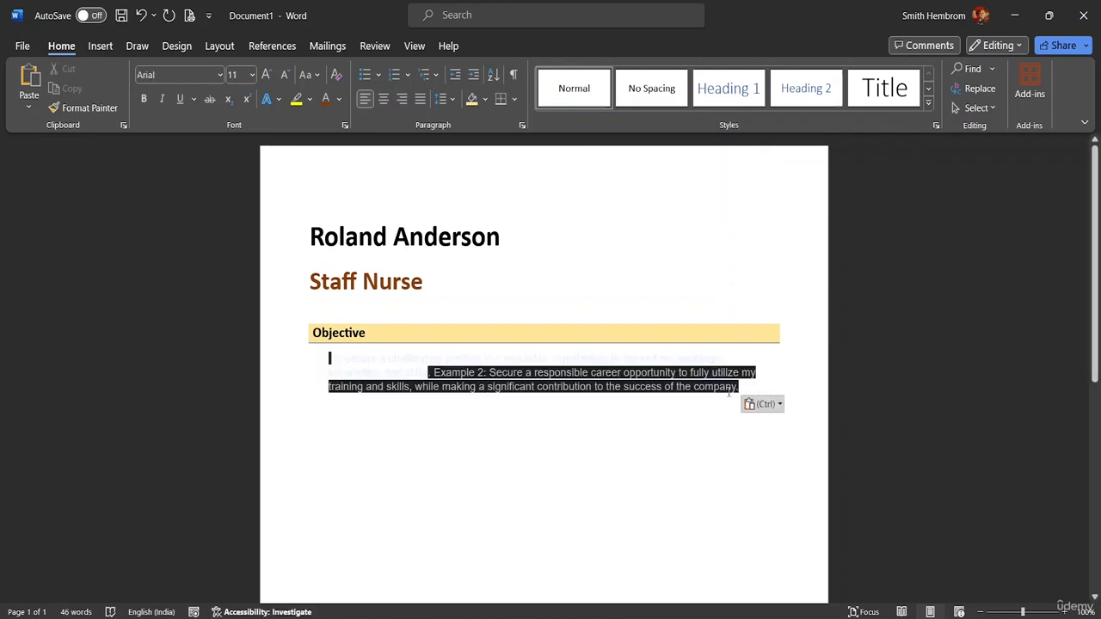
# Step: Set the font color of the whole pasted objective paragraph to the black theme color
pyautogui.moveTo(743, 388); pyautogui.dragTo(337, 405)
pyautogui.click(406, 423)
pyautogui.moveTo(743, 387); pyautogui.dragTo(330, 359)
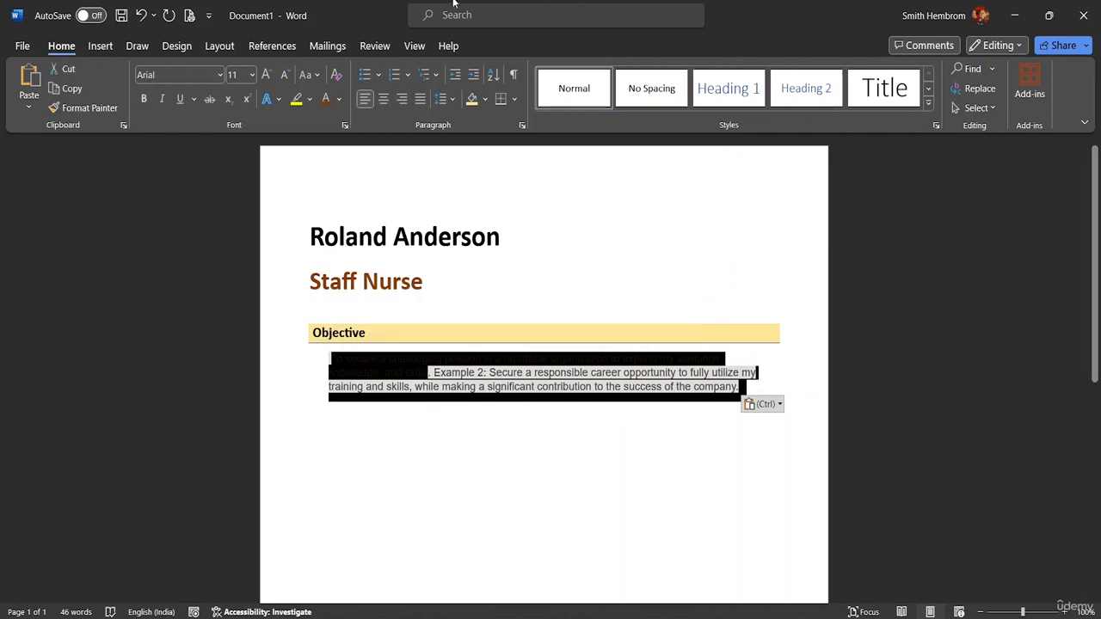
pyautogui.click(340, 100)
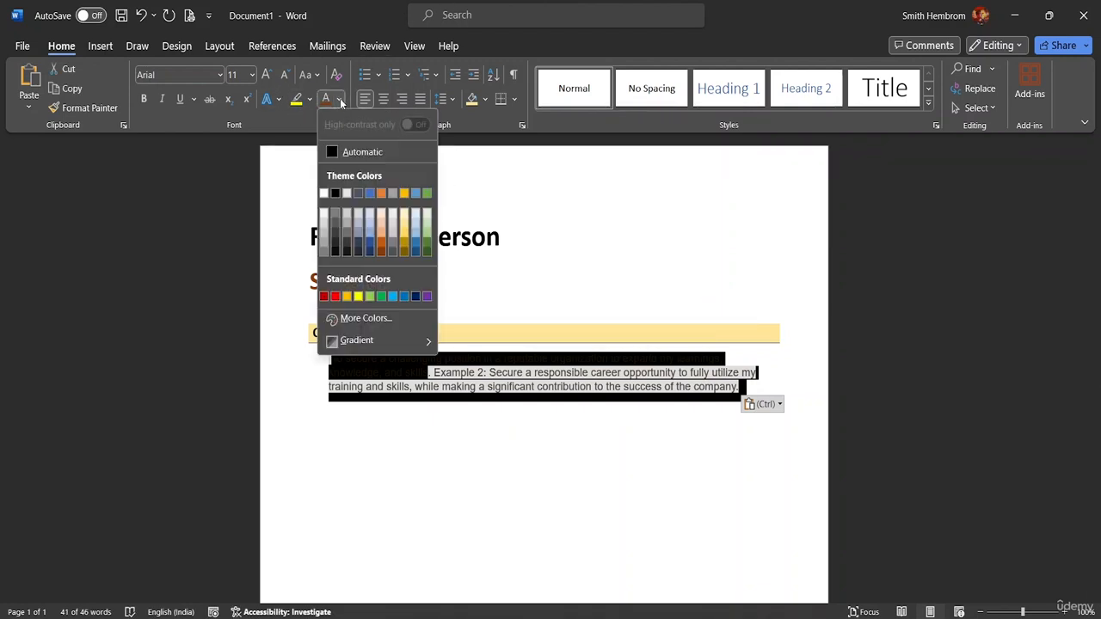
pyautogui.click(337, 195)
pyautogui.press('Left')
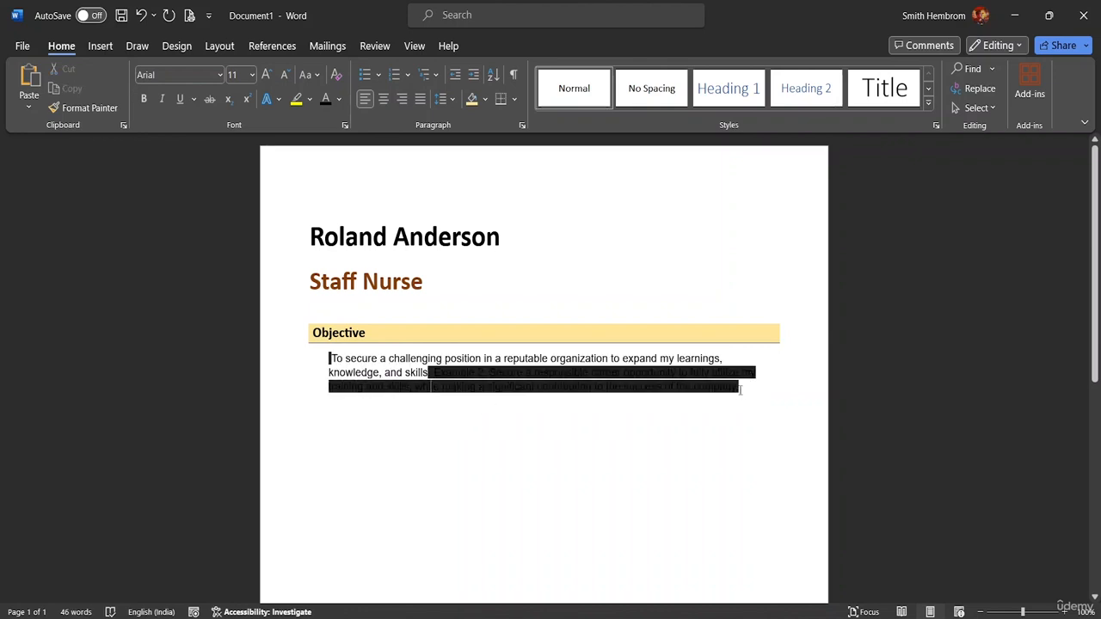
# Step: Apply White, Background 1 shading to the objective text from "Example 2" through "the company."
pyautogui.moveTo(741, 389)
pyautogui.mouseDown()
pyautogui.moveTo(385, 378)
pyautogui.moveTo(436, 375)
pyautogui.mouseUp()
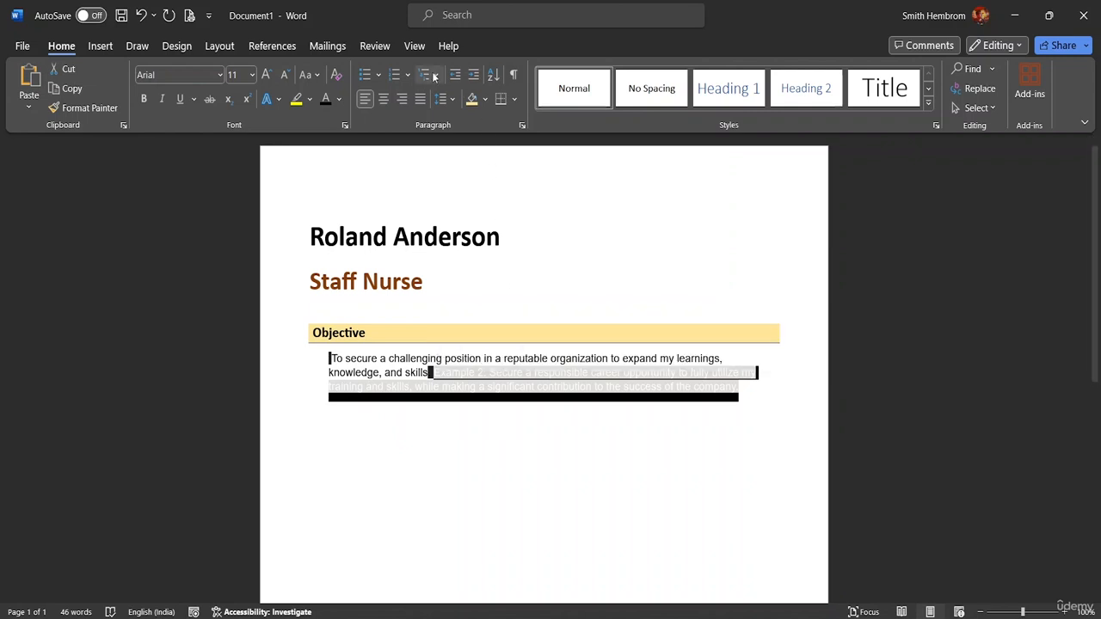
pyautogui.click(484, 99)
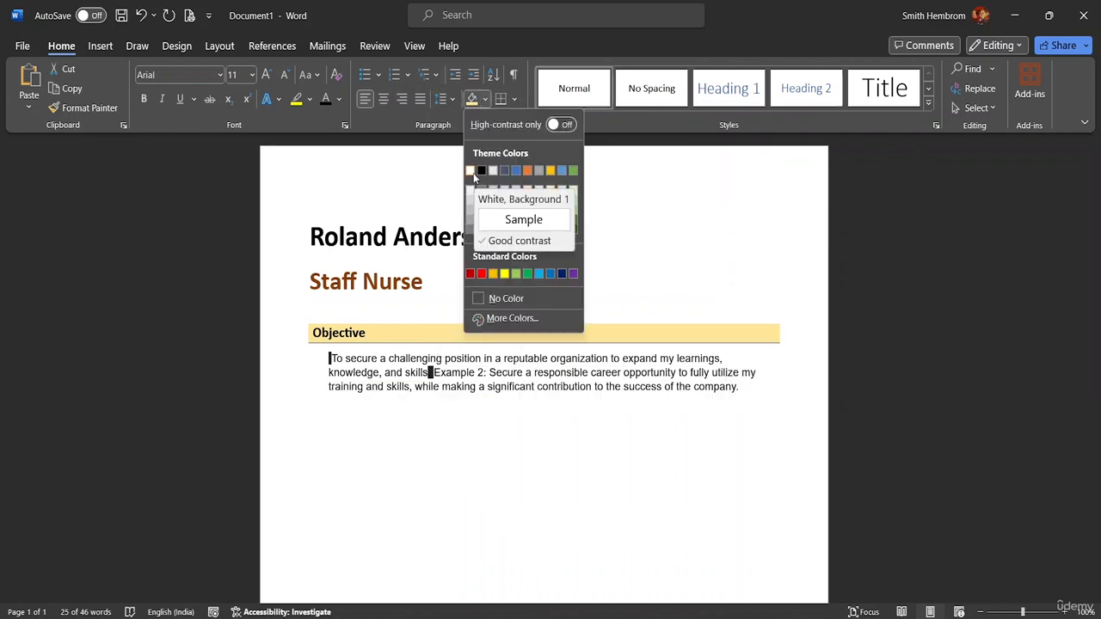
pyautogui.click(472, 172)
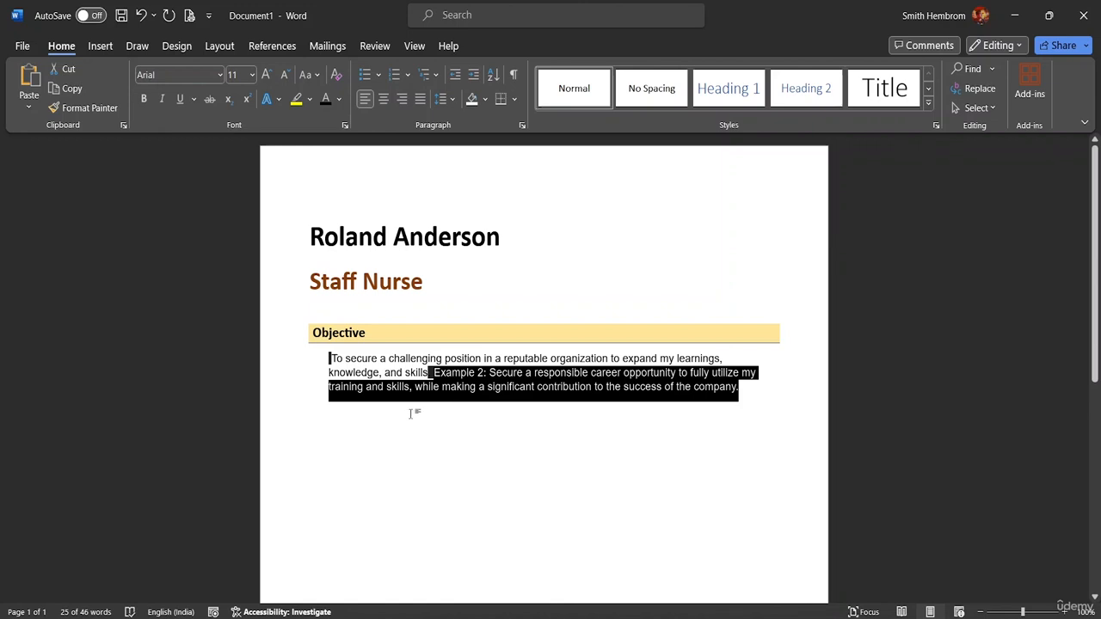
# Step: Delete the remaining dark-shaded characters after "skills" and at the start of the objective paragraph
pyautogui.click(410, 414)
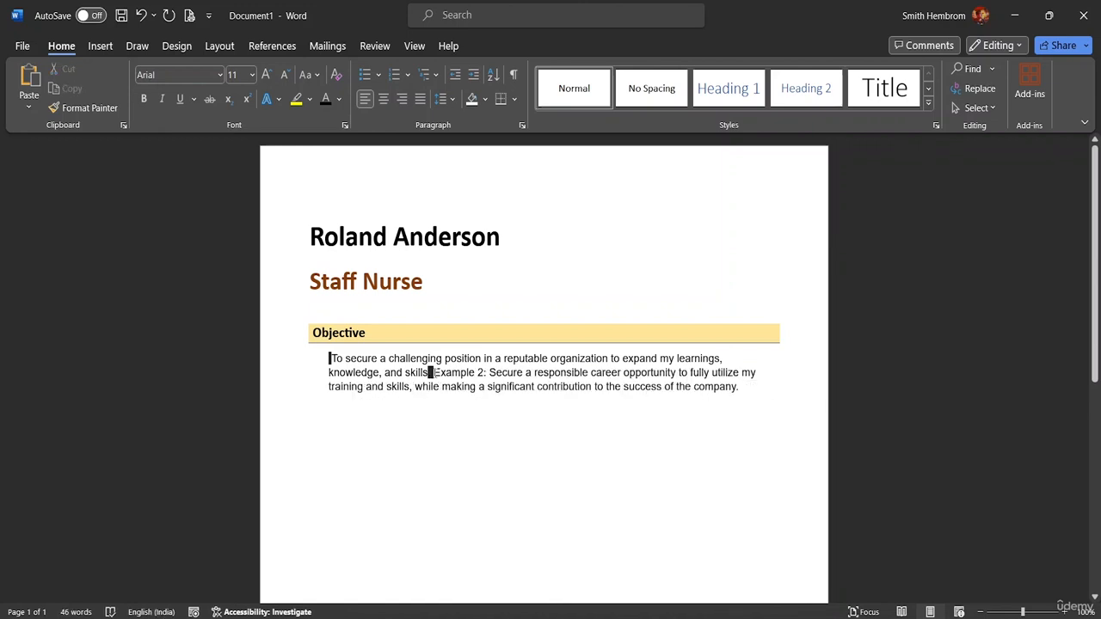
pyautogui.press('BackSpace')
pyautogui.press('BackSpace')
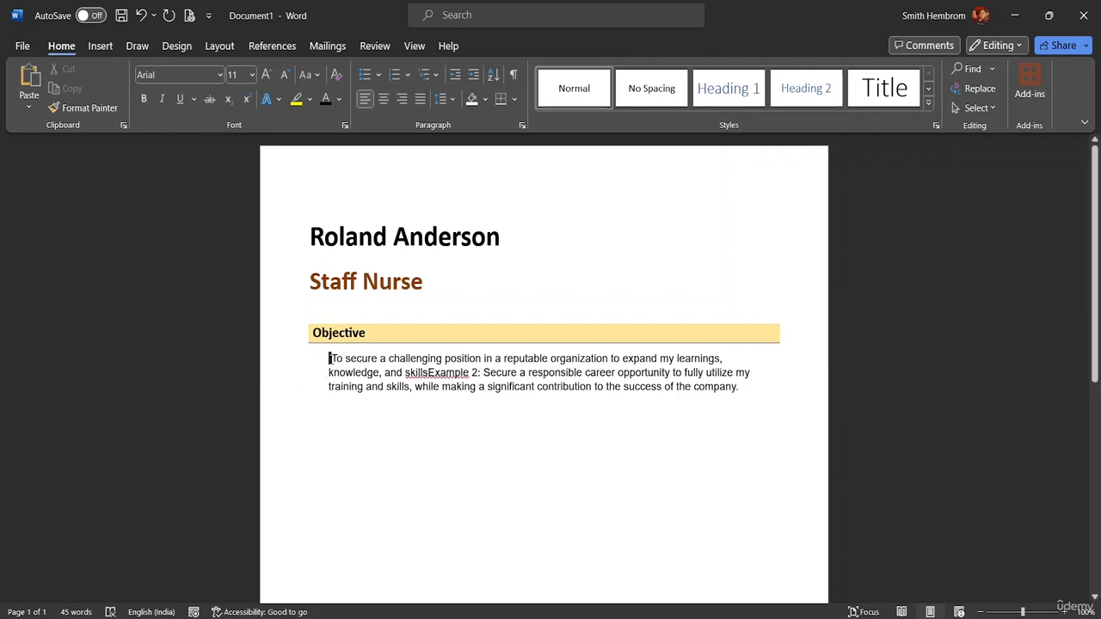
pyautogui.press('Delete')
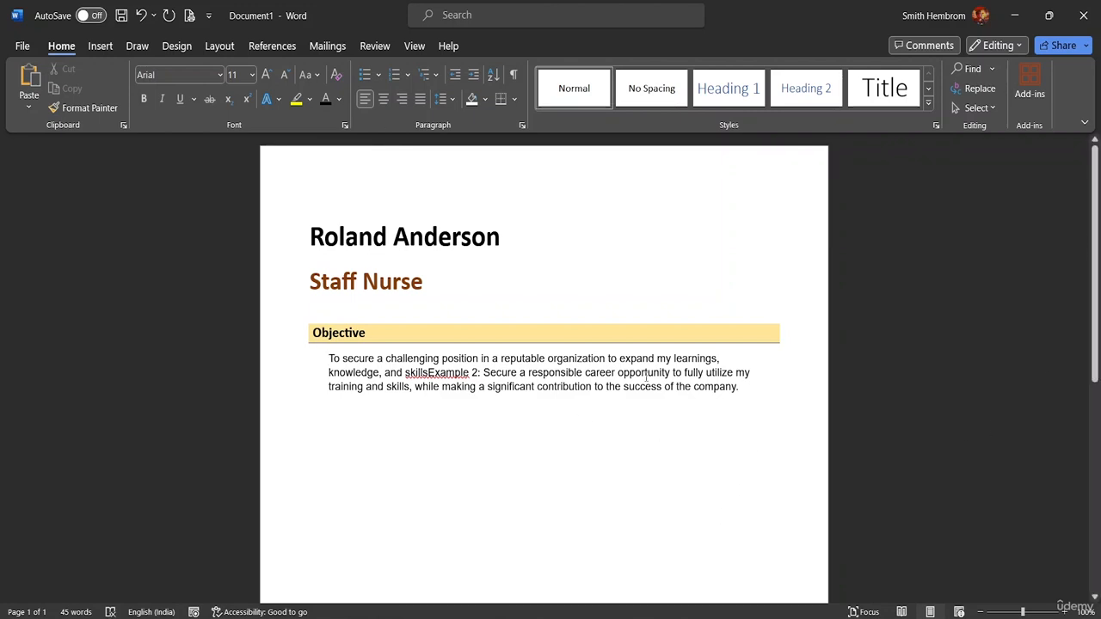
# Step: Try to select the document's text with Select Objects and Select All, then return the cursor to the objective paragraph
pyautogui.click(284, 318)
pyautogui.click(331, 333)
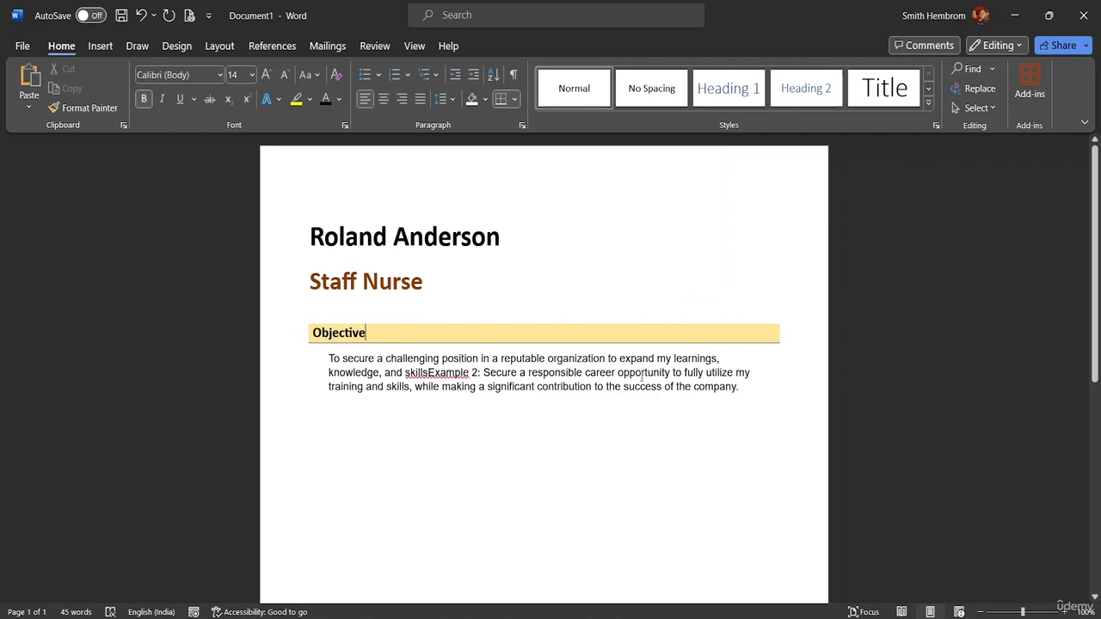
pyautogui.click(782, 420)
pyautogui.click(976, 107)
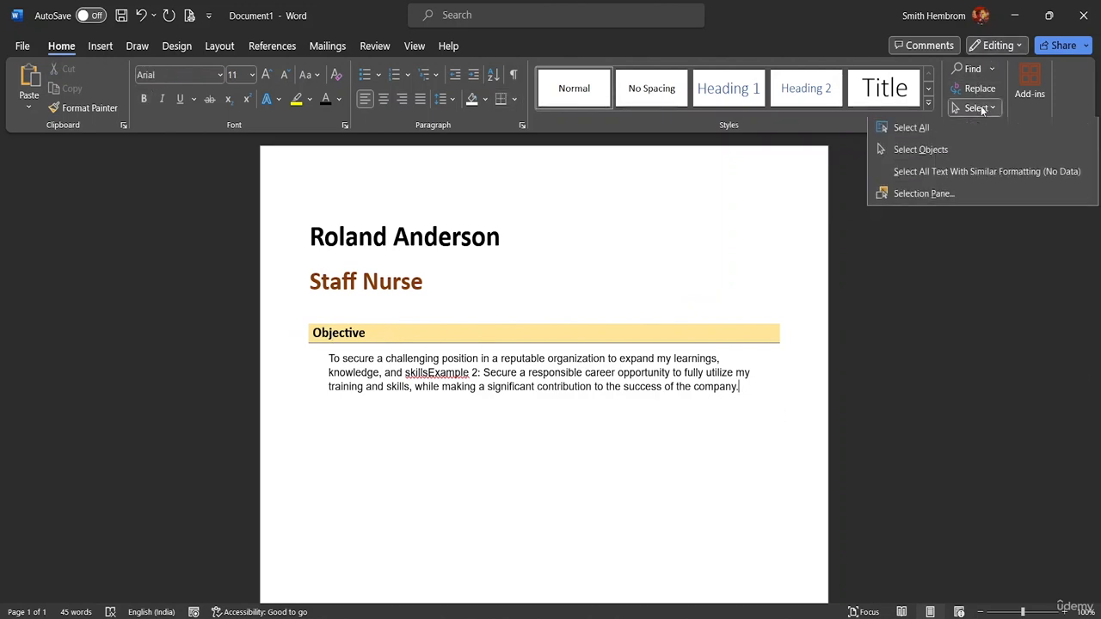
pyautogui.click(941, 151)
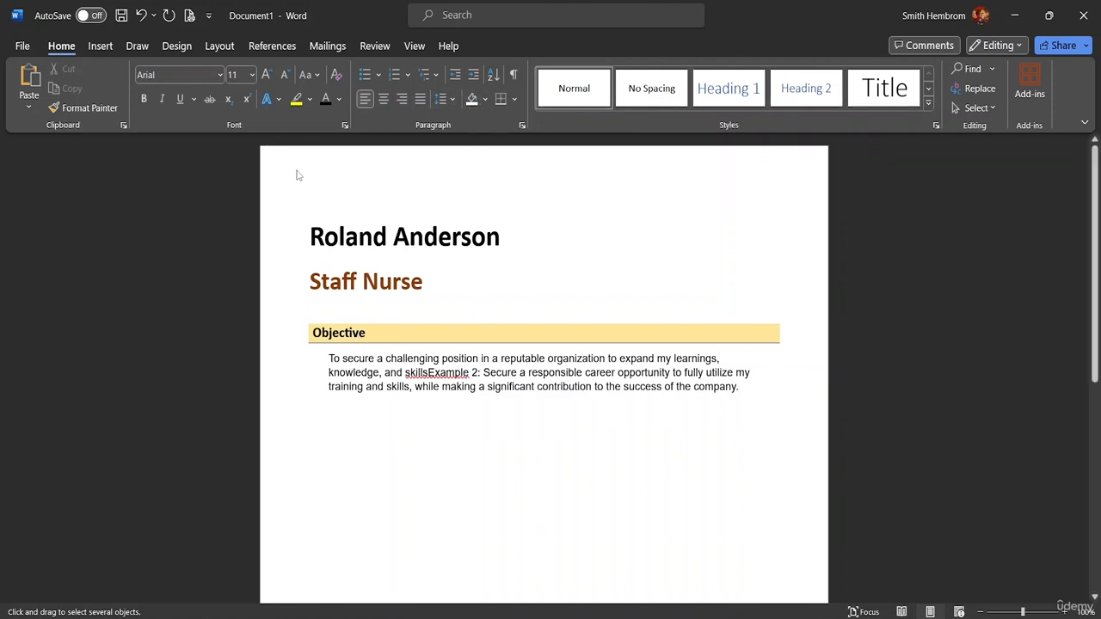
pyautogui.click(989, 108)
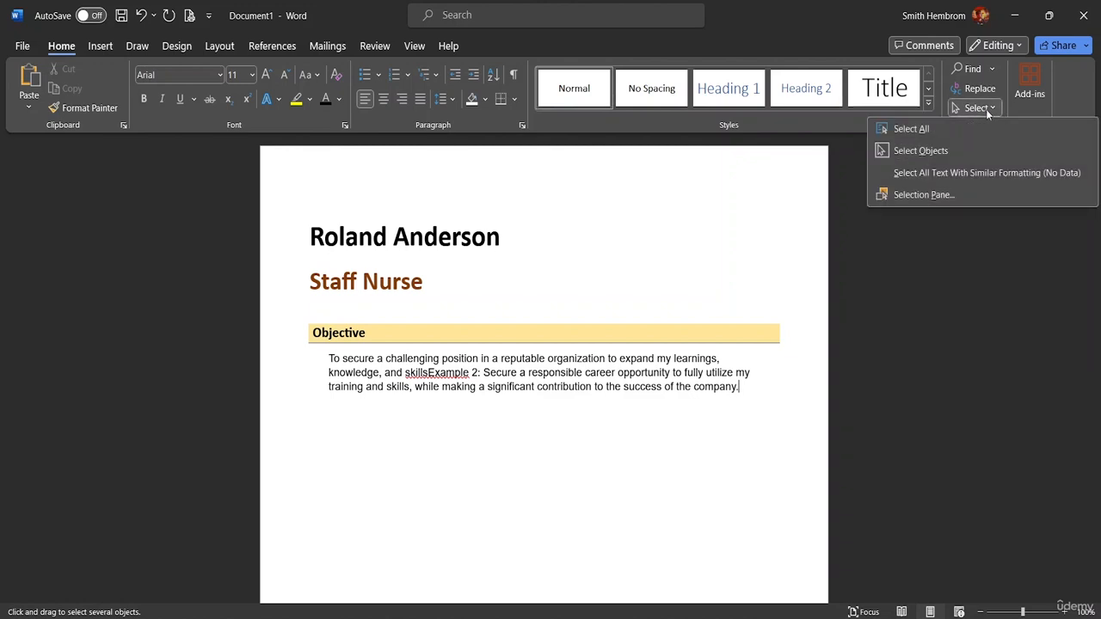
pyautogui.click(948, 210)
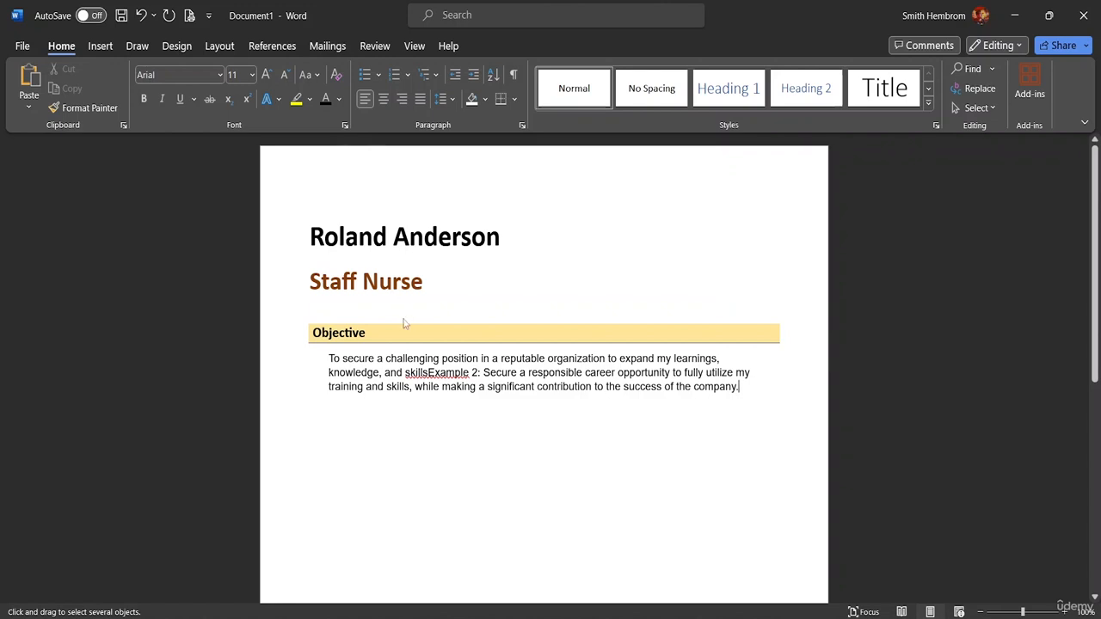
pyautogui.click(976, 108)
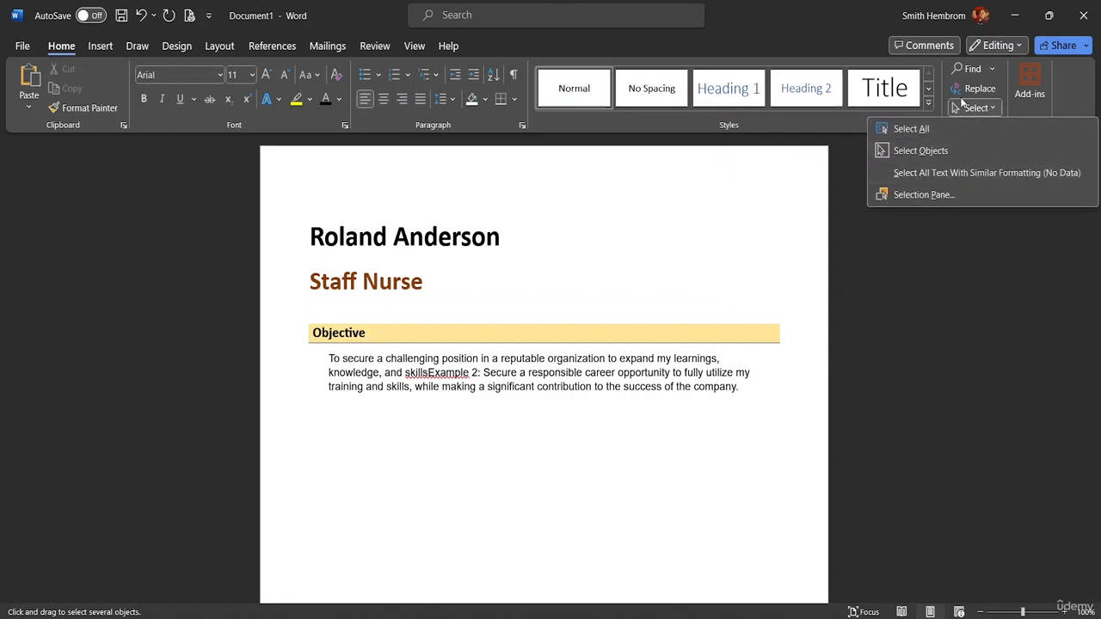
pyautogui.click(948, 129)
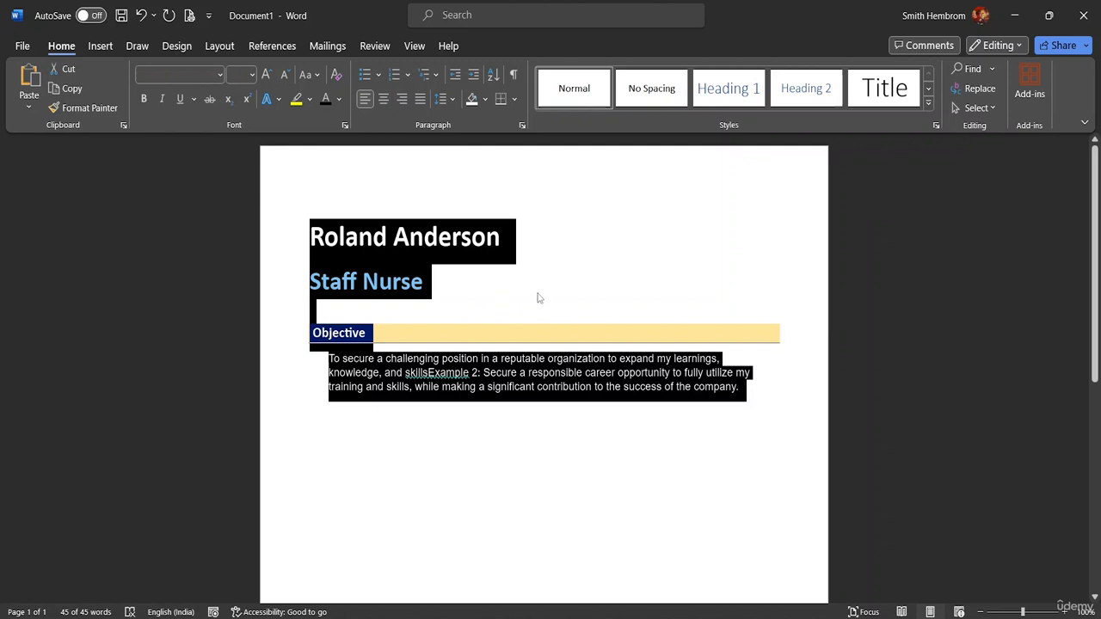
pyautogui.click(328, 365)
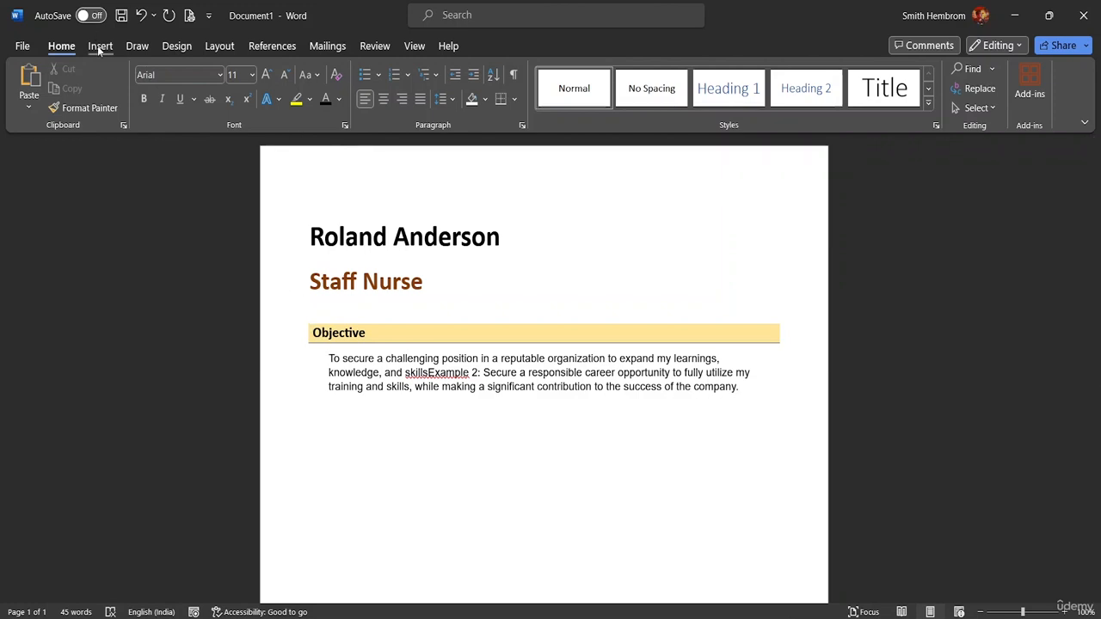
# Step: Apply the Normal page margins preset of 2.54 cm on all sides to the document
pyautogui.click(172, 48)
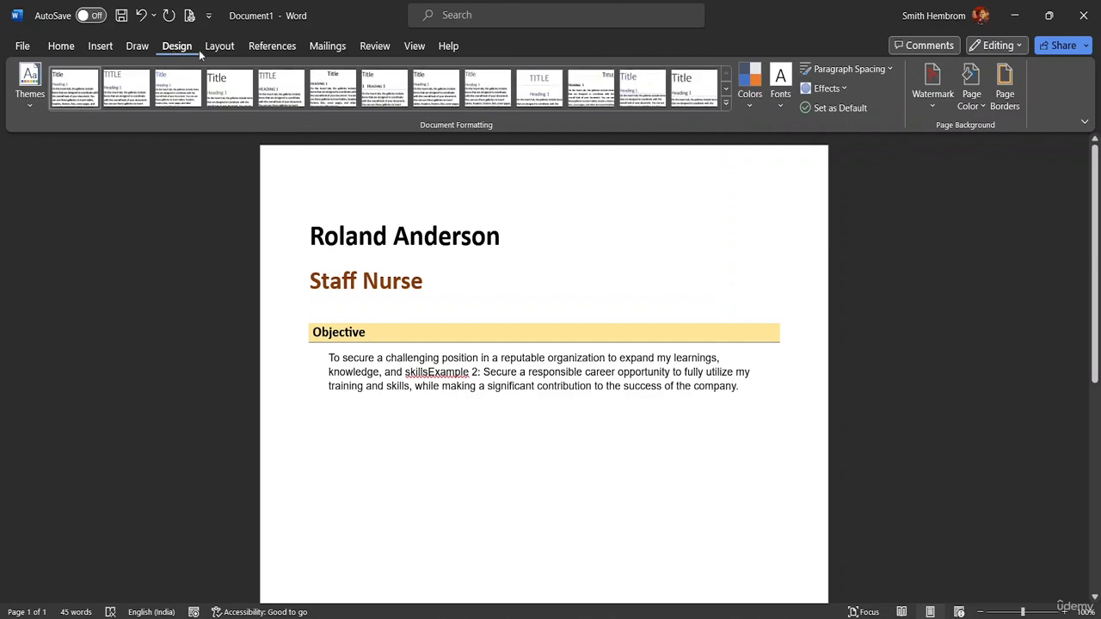
pyautogui.click(214, 47)
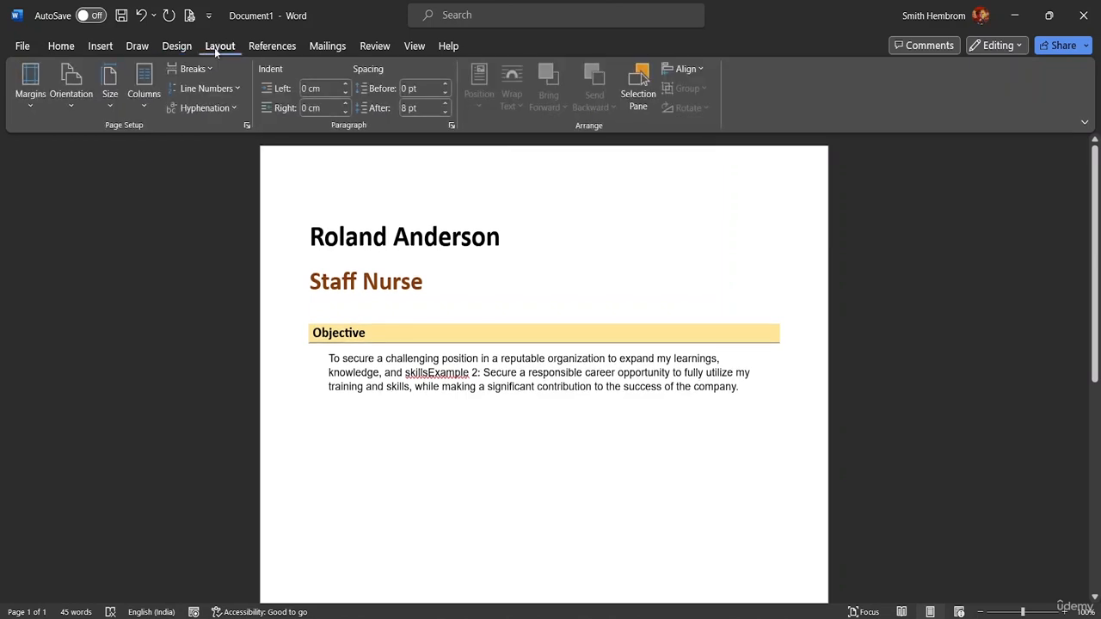
pyautogui.click(31, 101)
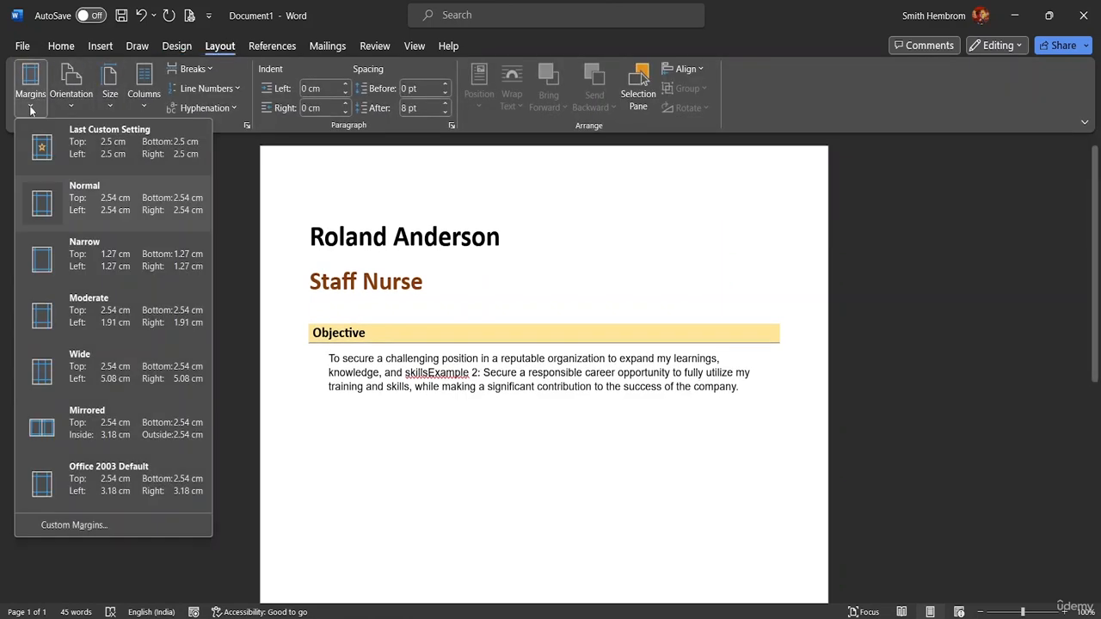
pyautogui.click(41, 211)
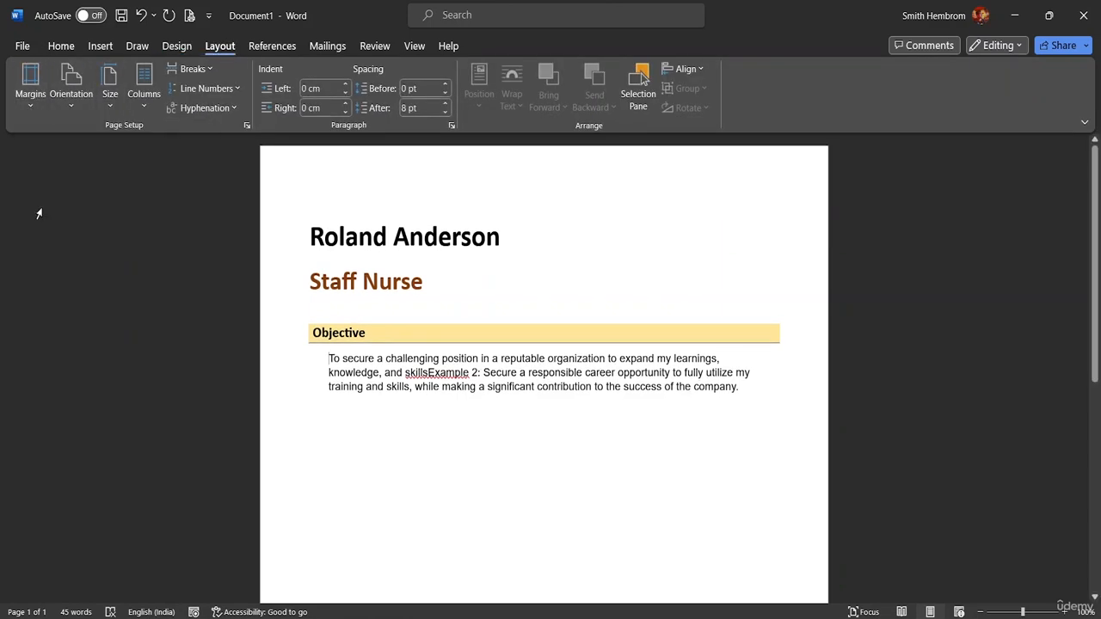
pyautogui.click(35, 103)
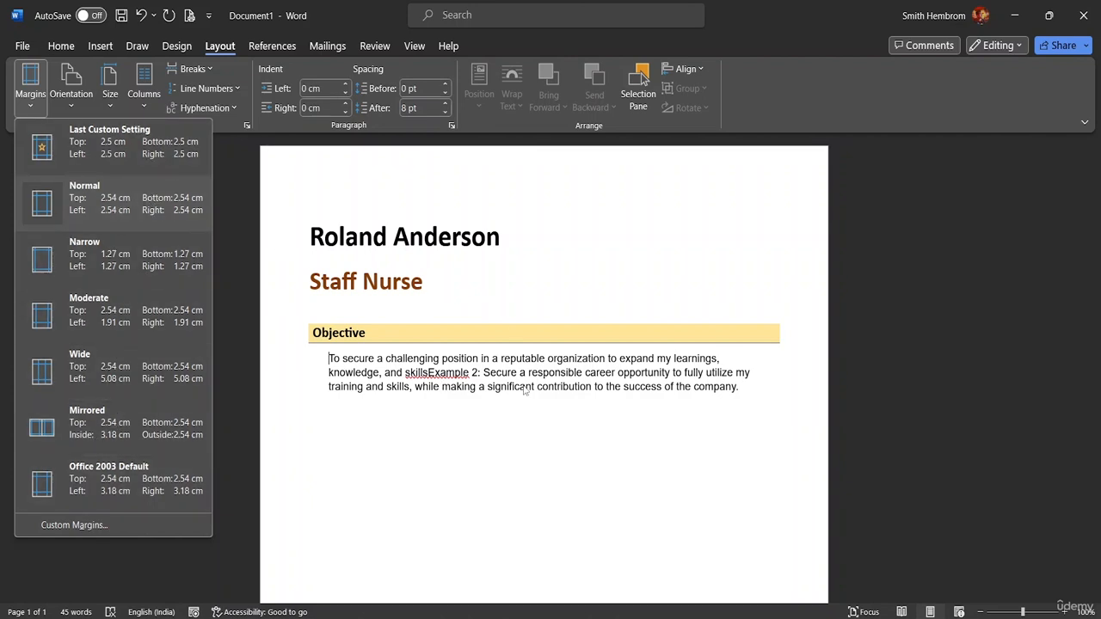
pyautogui.click(763, 377)
# Step: Copy the shaded "Objective" heading and paste it as a second section heading below the objective paragraph
pyautogui.click(752, 336)
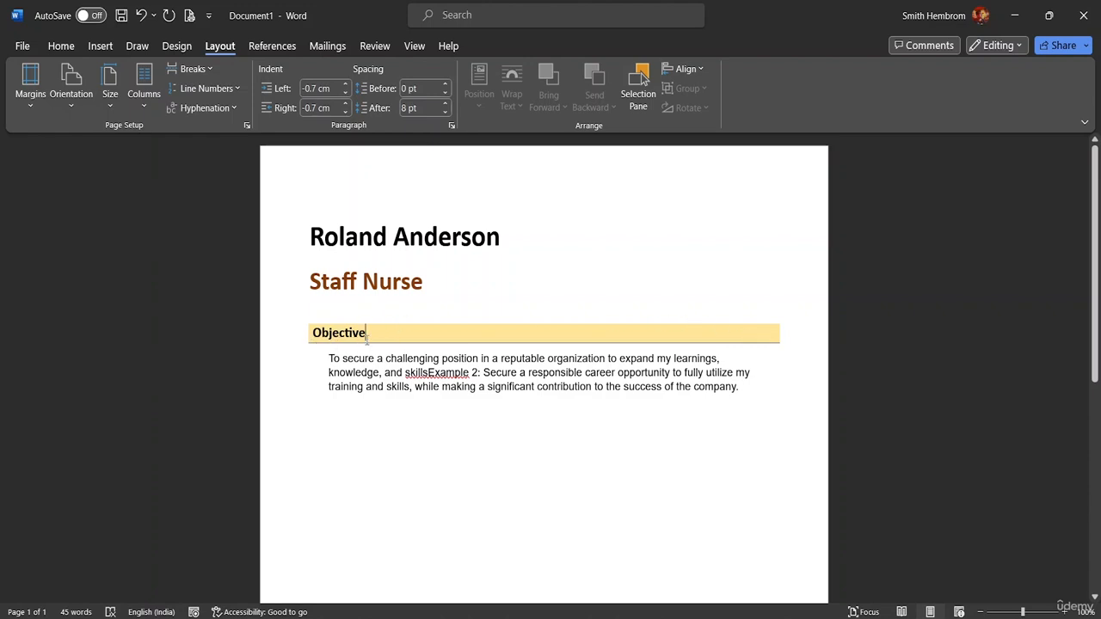
pyautogui.moveTo(366, 333); pyautogui.dragTo(290, 327)
pyautogui.hotkey('ctrl', 'c')
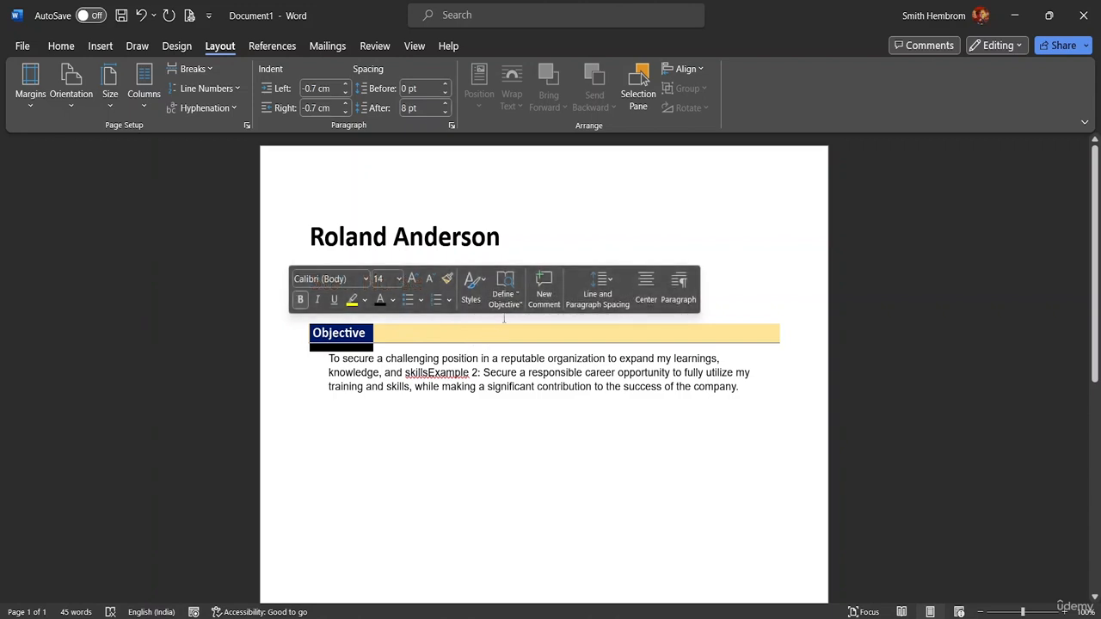
pyautogui.click(315, 418)
pyautogui.click(325, 421)
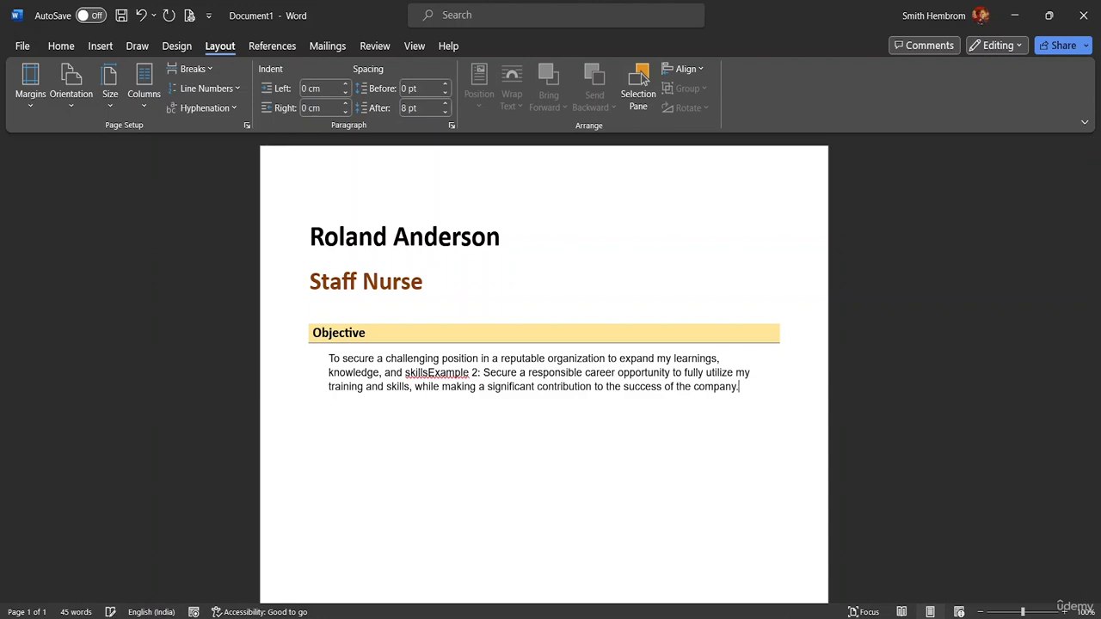
pyautogui.press('Return')
pyautogui.press('Return')
pyautogui.hotkey('ctrl', 'v')
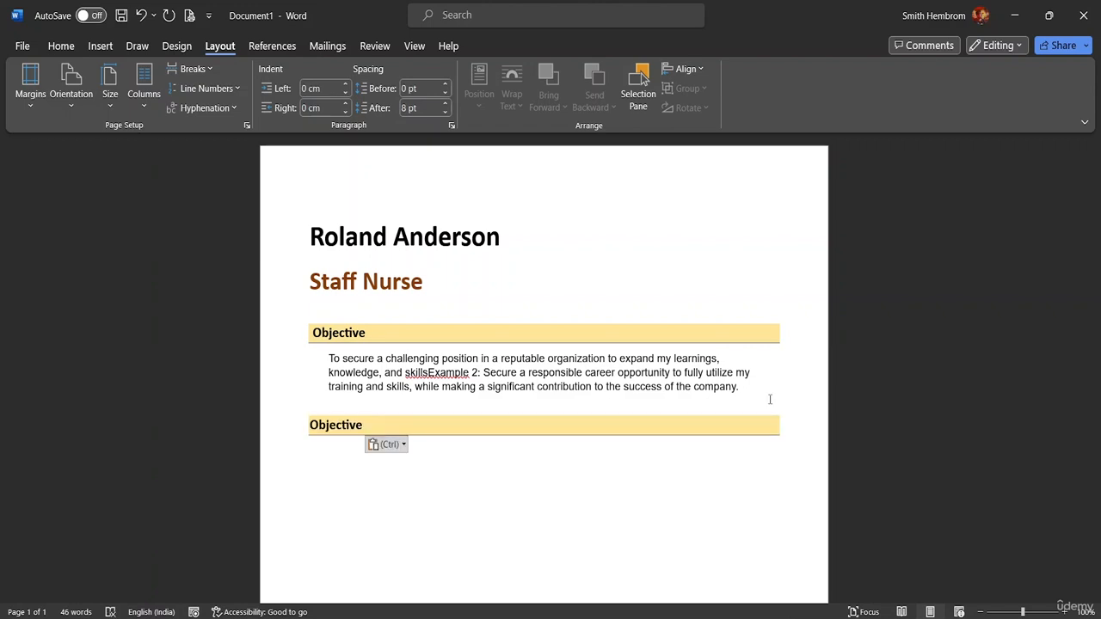
# Step: Clear the word "Objective" from the pasted heading, keeping its yellow shaded bar
pyautogui.press('BackSpace')
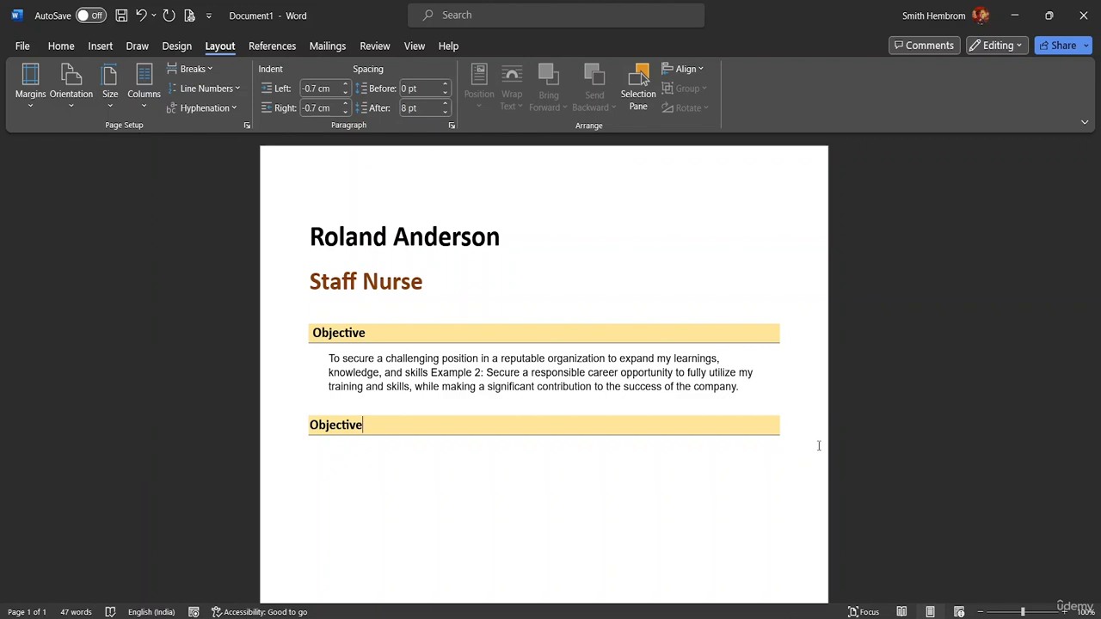
pyautogui.press('BackSpace')
pyautogui.press('BackSpace')
pyautogui.press('BackSpace')
pyautogui.press('BackSpace')
pyautogui.press('BackSpace')
pyautogui.press('BackSpace')
pyautogui.press('BackSpace')
pyautogui.press('BackSpace')
pyautogui.press('BackSpace')
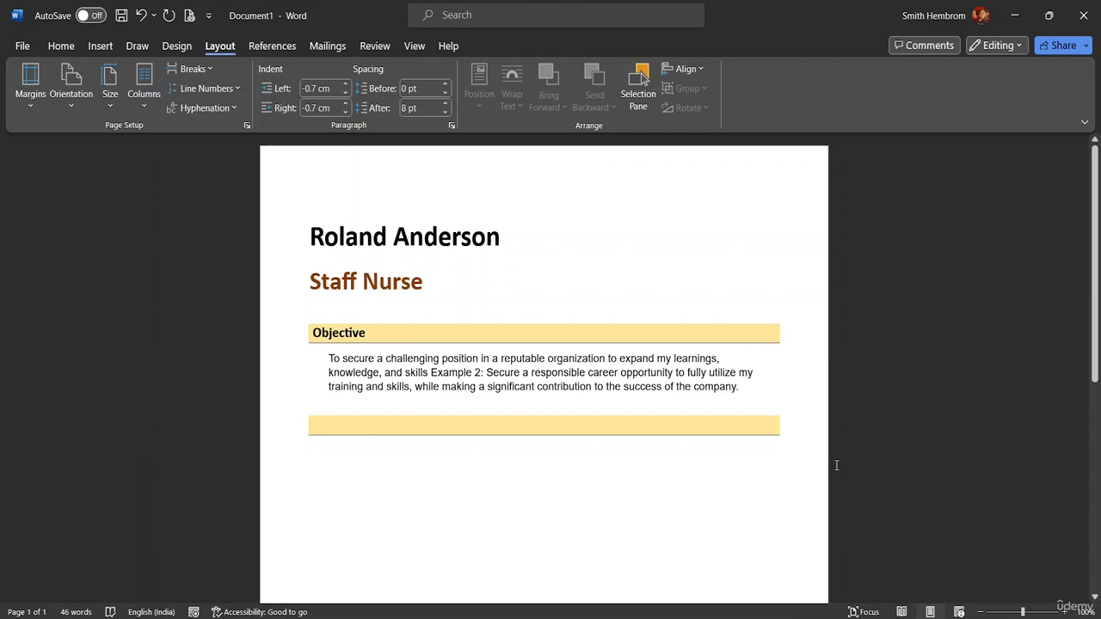
pyautogui.write('Wor')
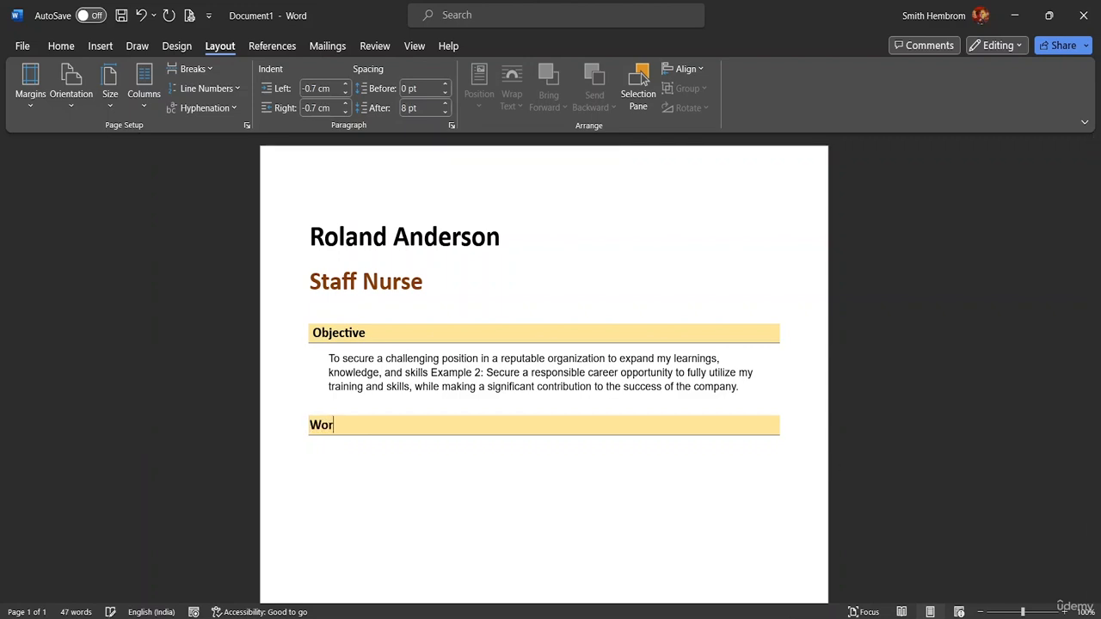
pyautogui.press('BackSpace')
pyautogui.press('BackSpace')
pyautogui.press('BackSpace')
pyautogui.press('BackSpace')
# Step: Enter "Educational Background" as the text of the second shaded heading
pyautogui.write('Educational Backg')
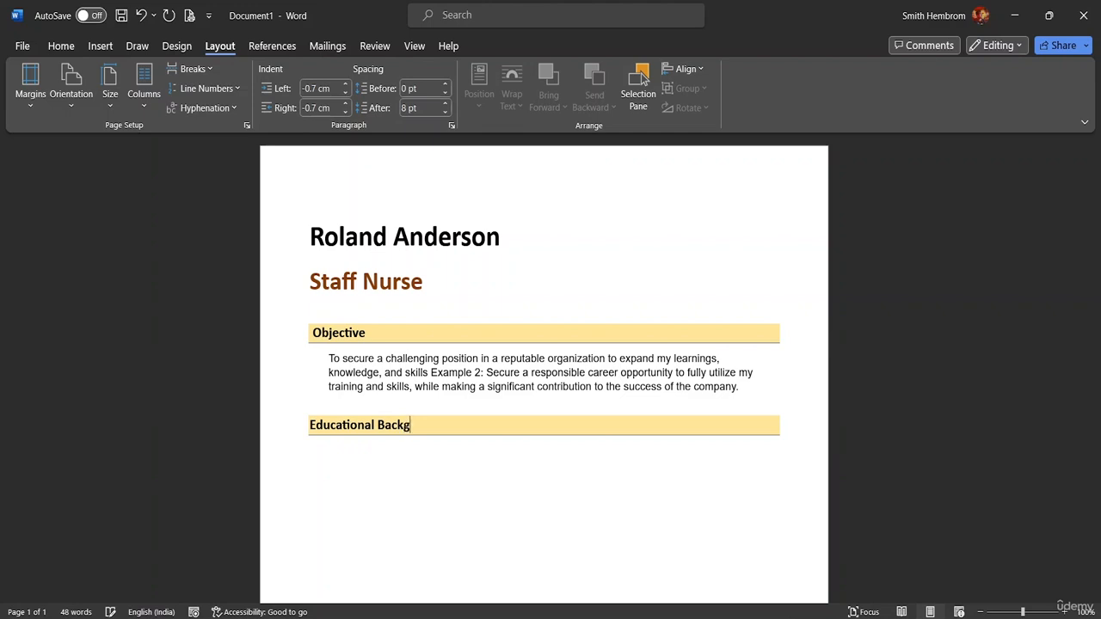
pyautogui.write('round')
# Step: Insert a table of four columns and three rows below the Educational Background heading and enlarge it to the heading bar's right edge
pyautogui.click(320, 463)
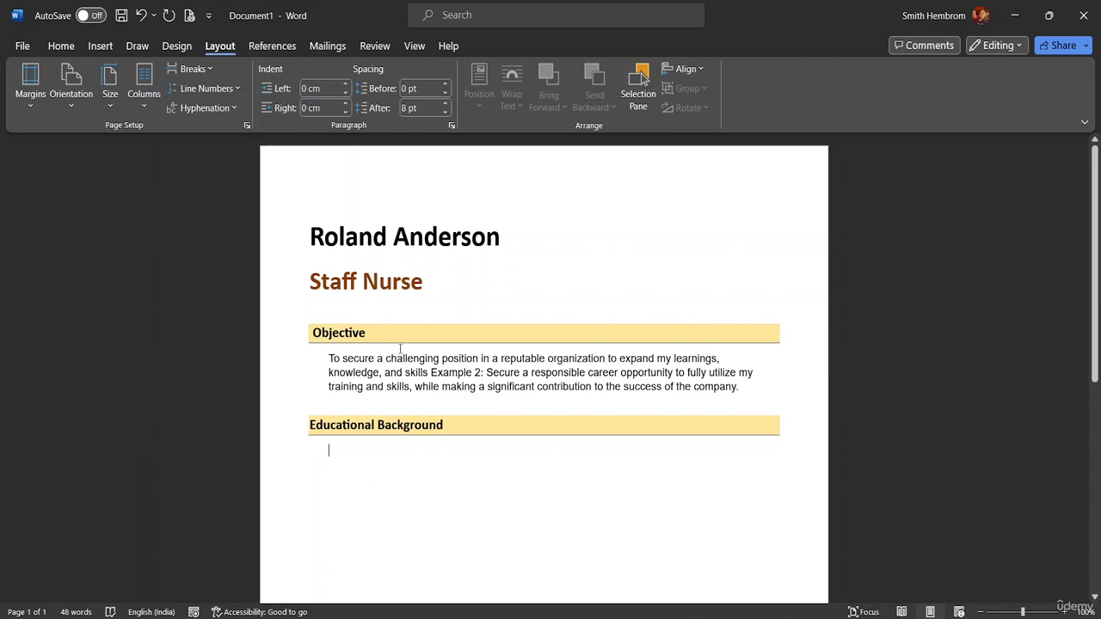
pyautogui.click(99, 47)
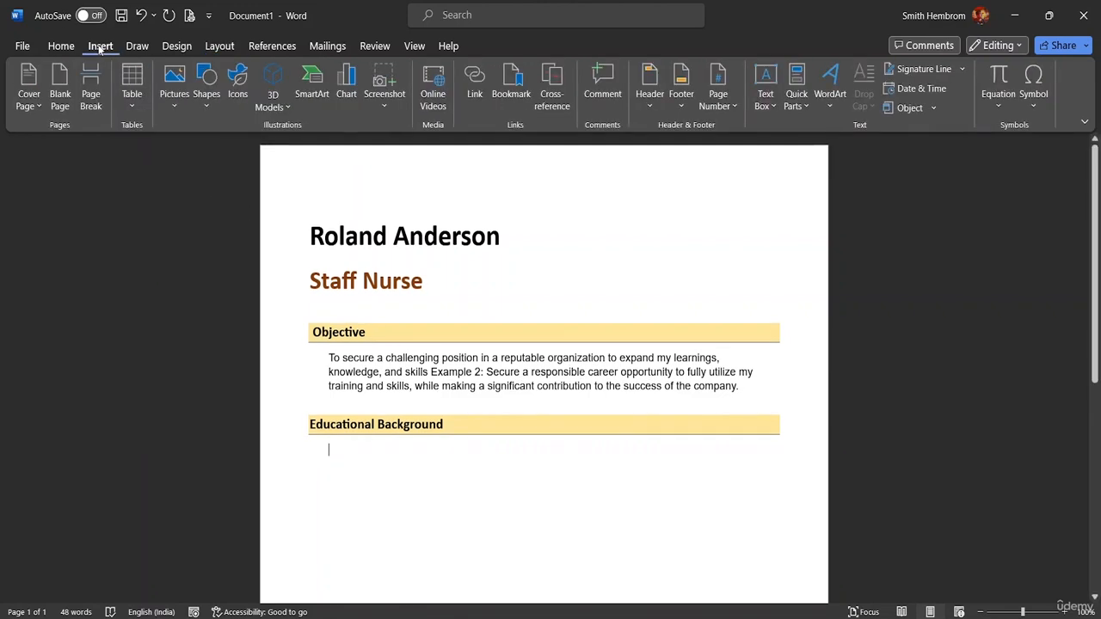
pyautogui.click(132, 106)
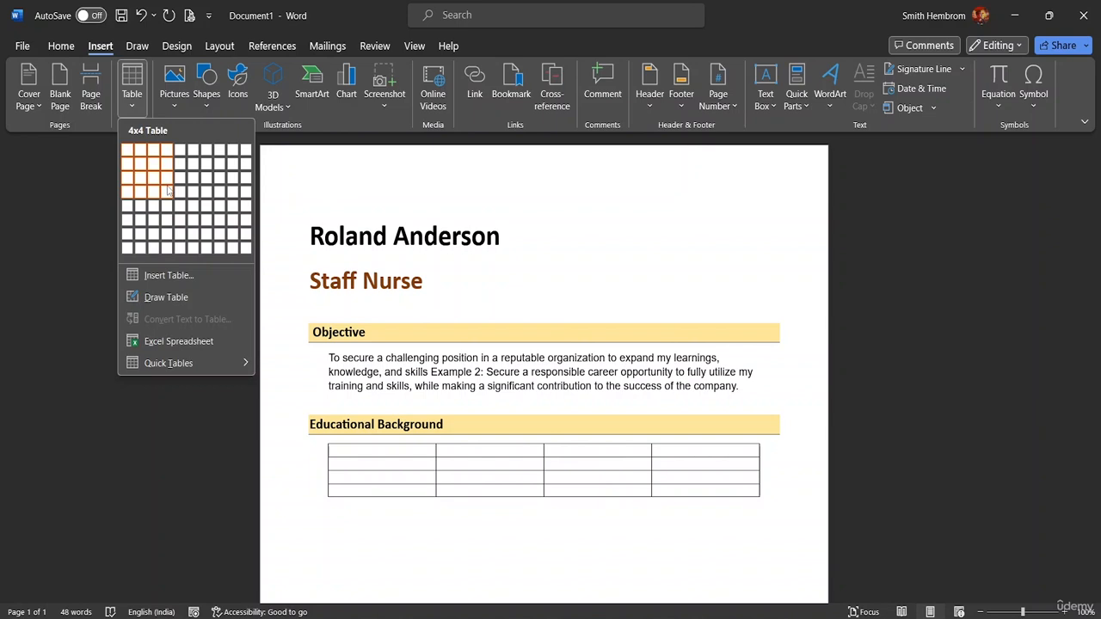
pyautogui.click(167, 180)
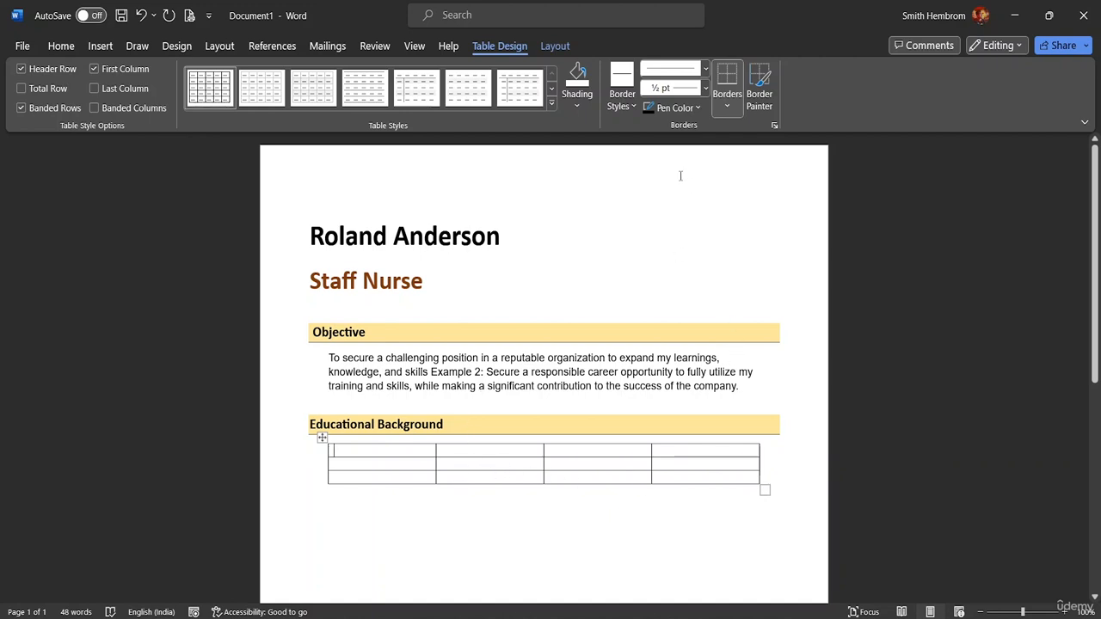
pyautogui.moveTo(763, 489); pyautogui.dragTo(780, 519)
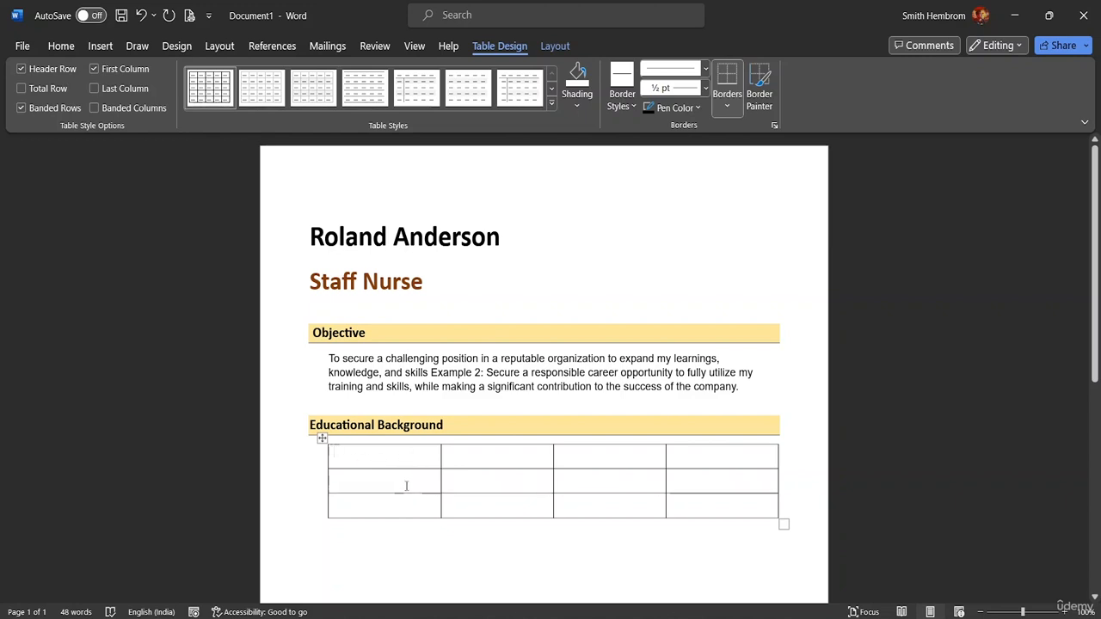
# Step: Fill the table's first row with the column headings EXAM, MAJOR, MARKS and YEAR
pyautogui.write('E')
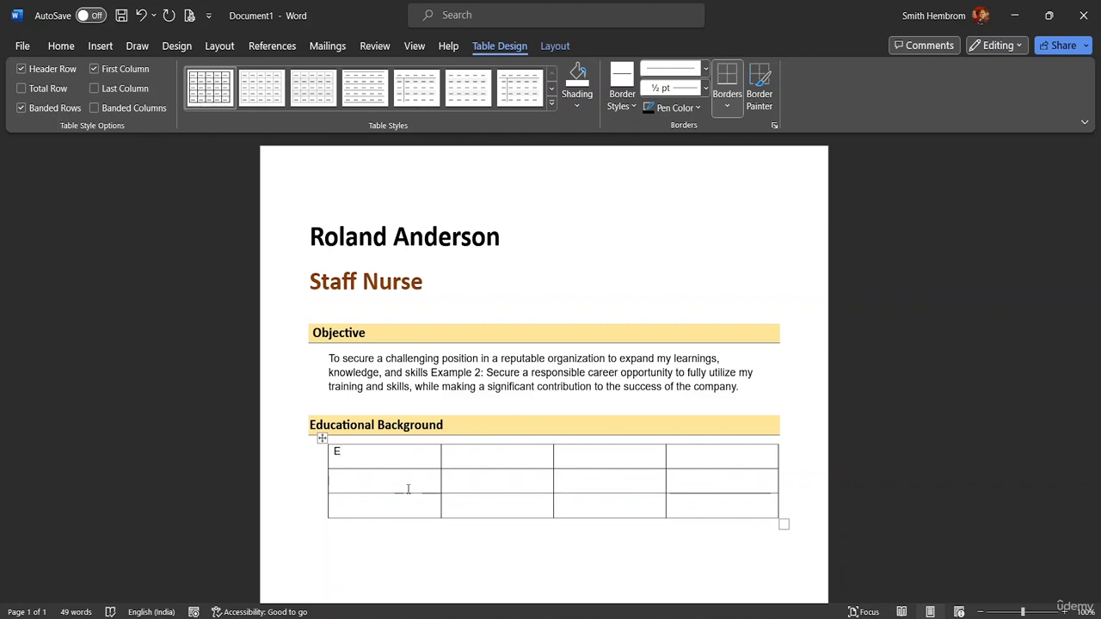
pyautogui.write('XAM')
pyautogui.click(487, 456)
pyautogui.write('MAJOR')
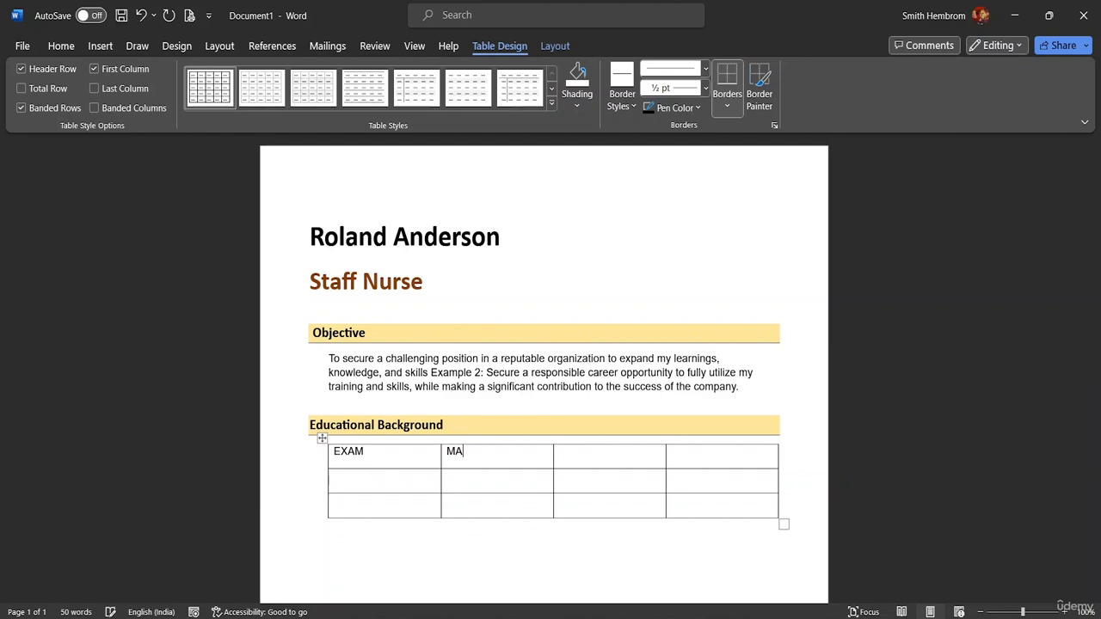
pyautogui.click(602, 452)
pyautogui.write('MA')
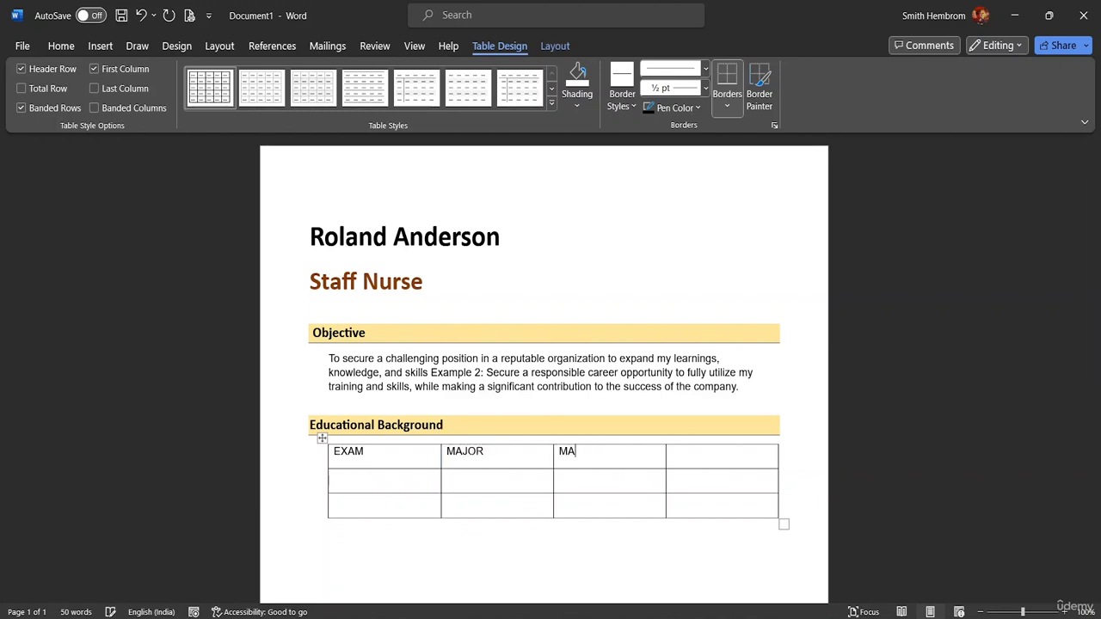
pyautogui.write('RKS')
pyautogui.click(703, 454)
pyautogui.write('YEAR')
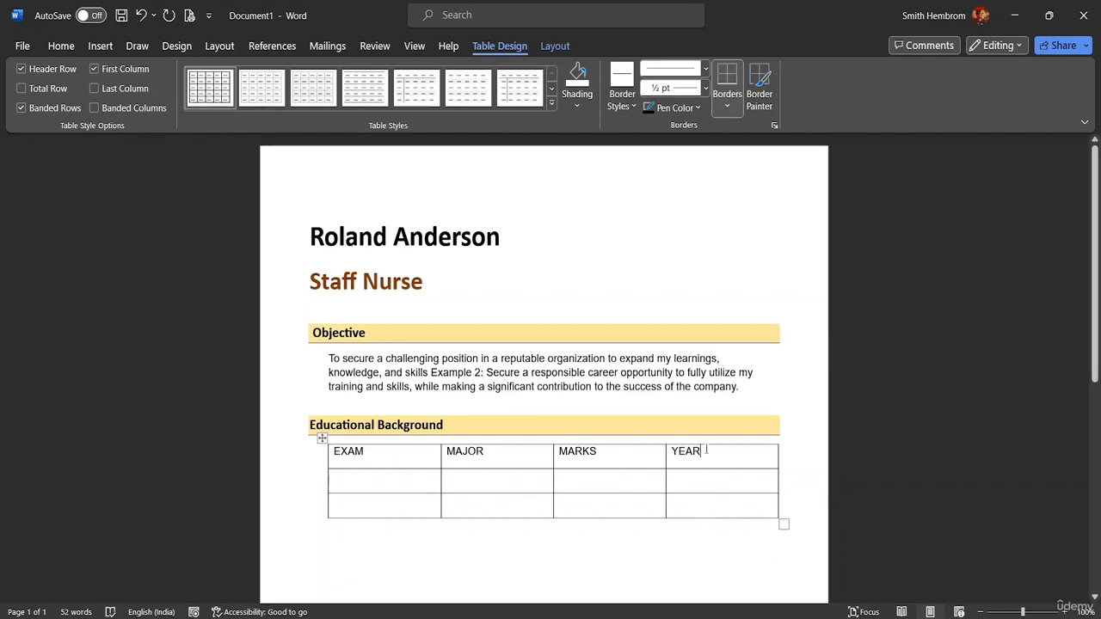
# Step: Center the header row's text horizontally and vertically in its cells and make it bold
pyautogui.moveTo(704, 452); pyautogui.dragTo(381, 449)
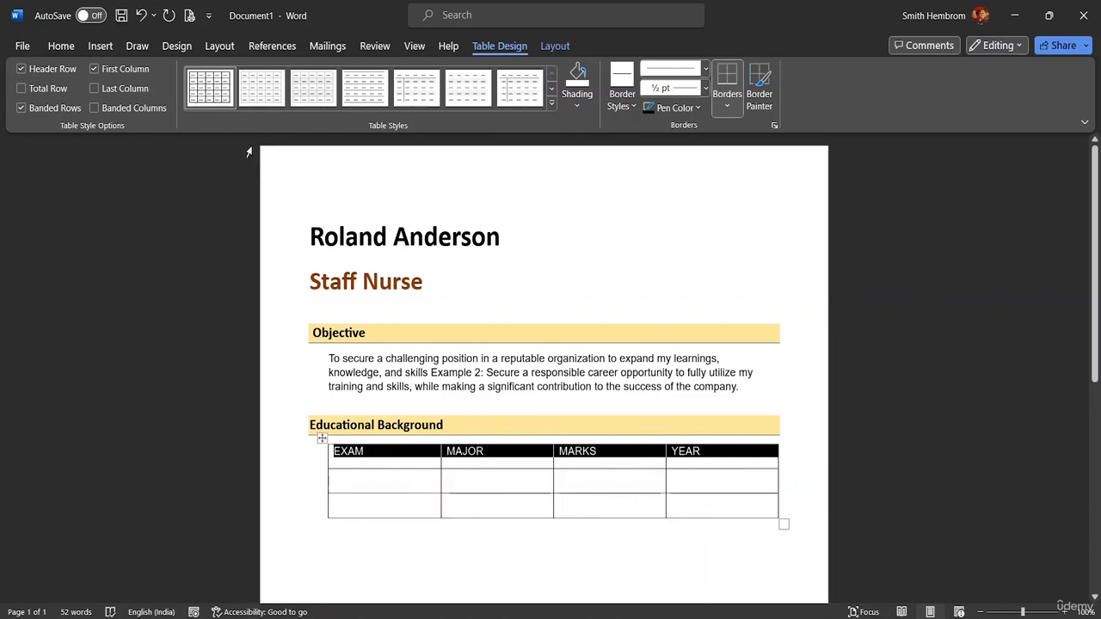
pyautogui.click(547, 51)
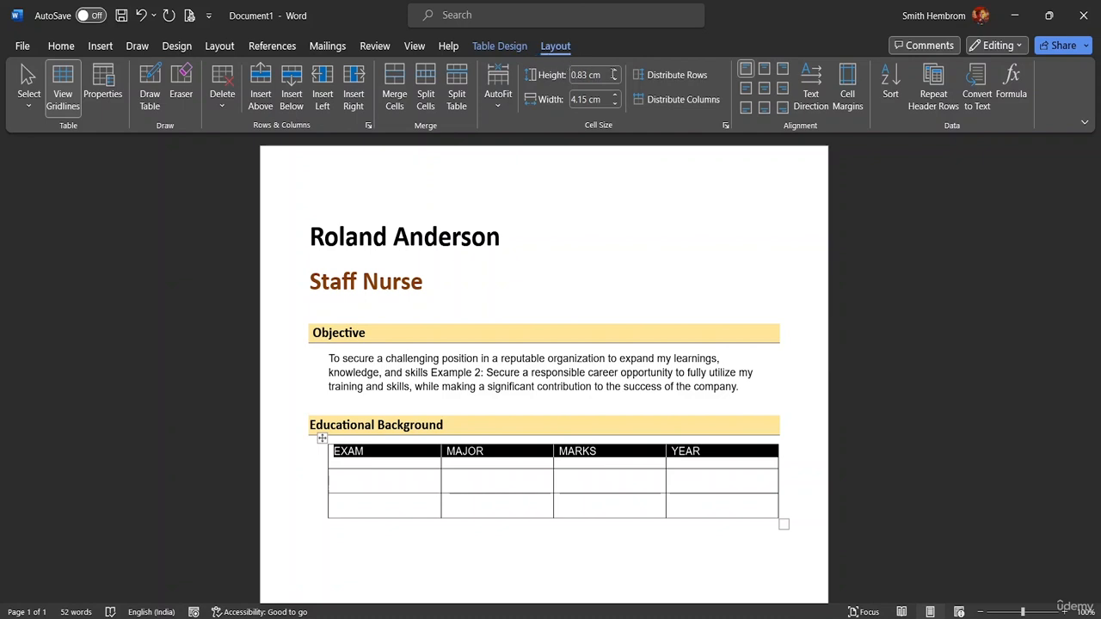
pyautogui.click(763, 89)
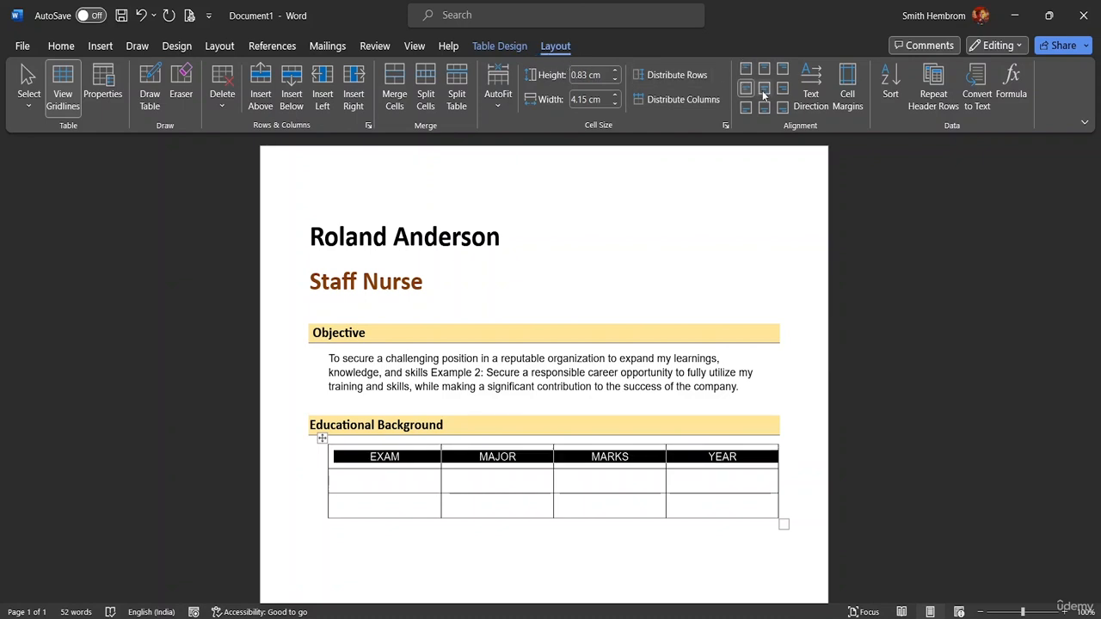
pyautogui.click(763, 69)
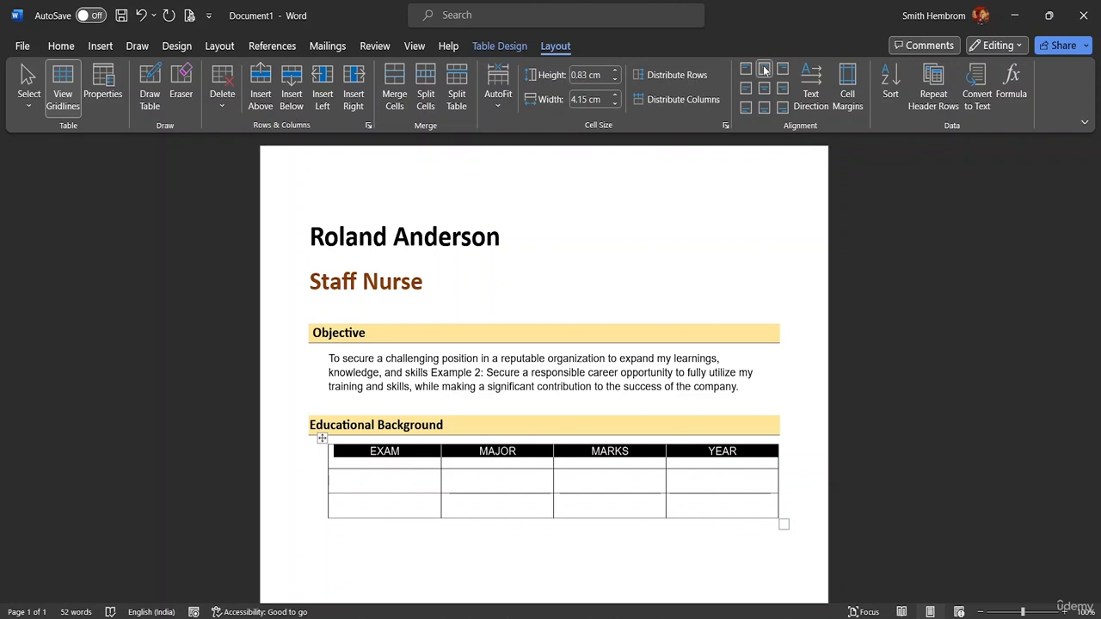
pyautogui.click(764, 88)
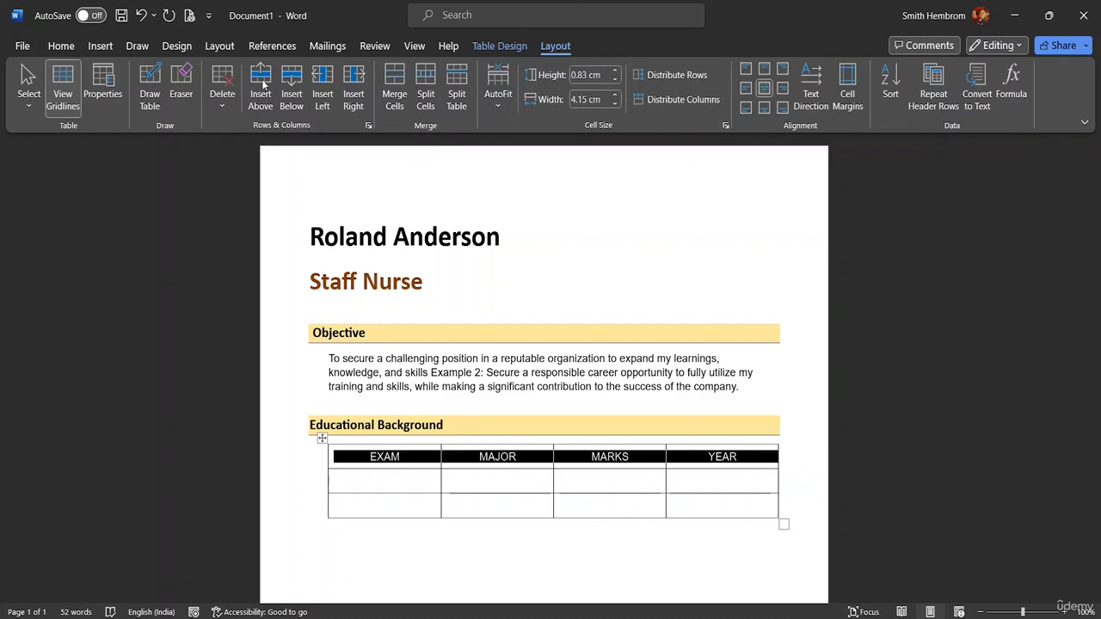
pyautogui.click(70, 48)
pyautogui.click(144, 99)
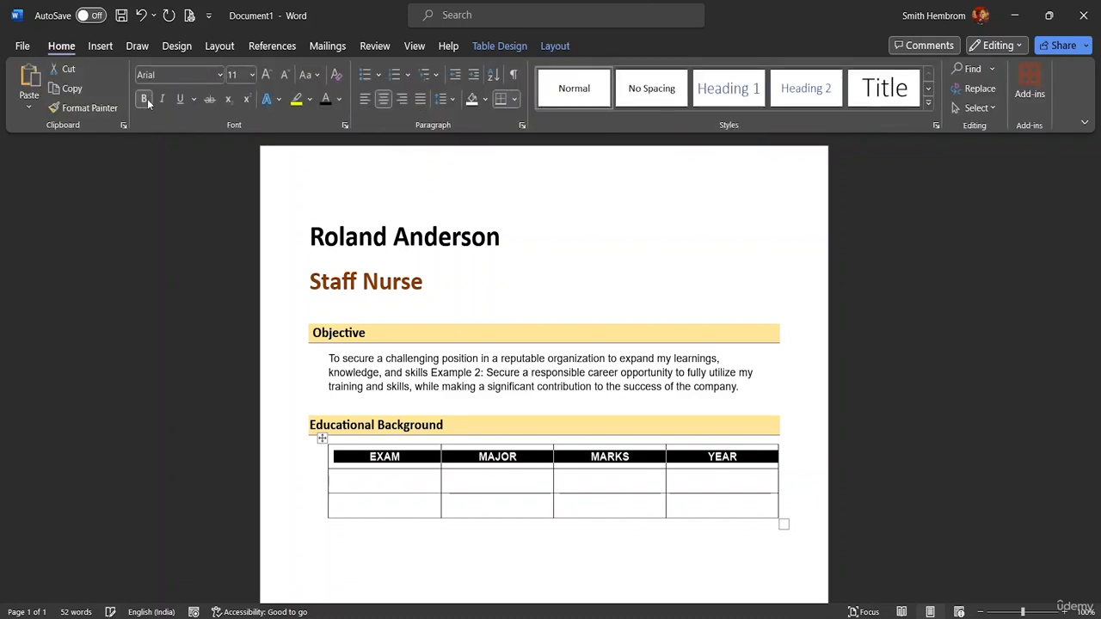
# Step: Shade the table's header row light blue-gray and set its text color to black
pyautogui.click(485, 100)
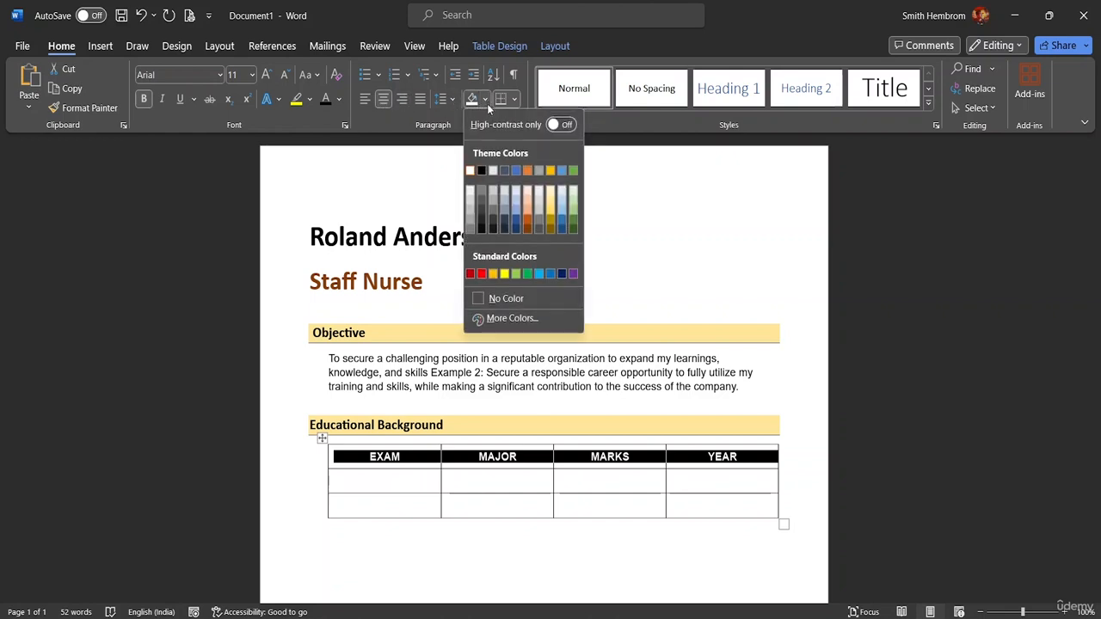
pyautogui.click(506, 190)
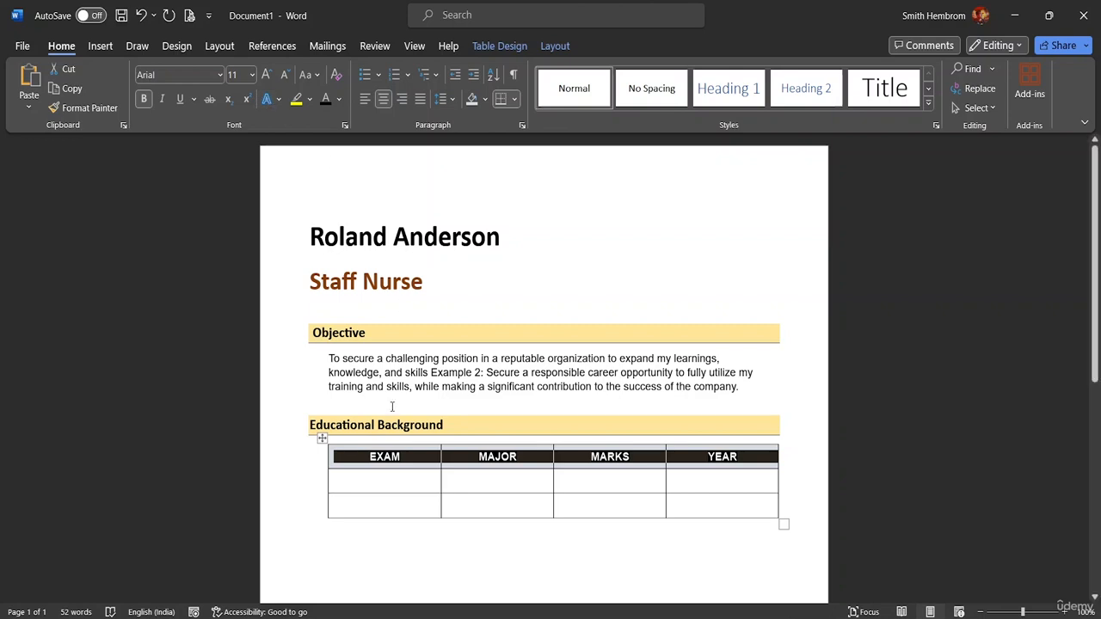
pyautogui.click(339, 101)
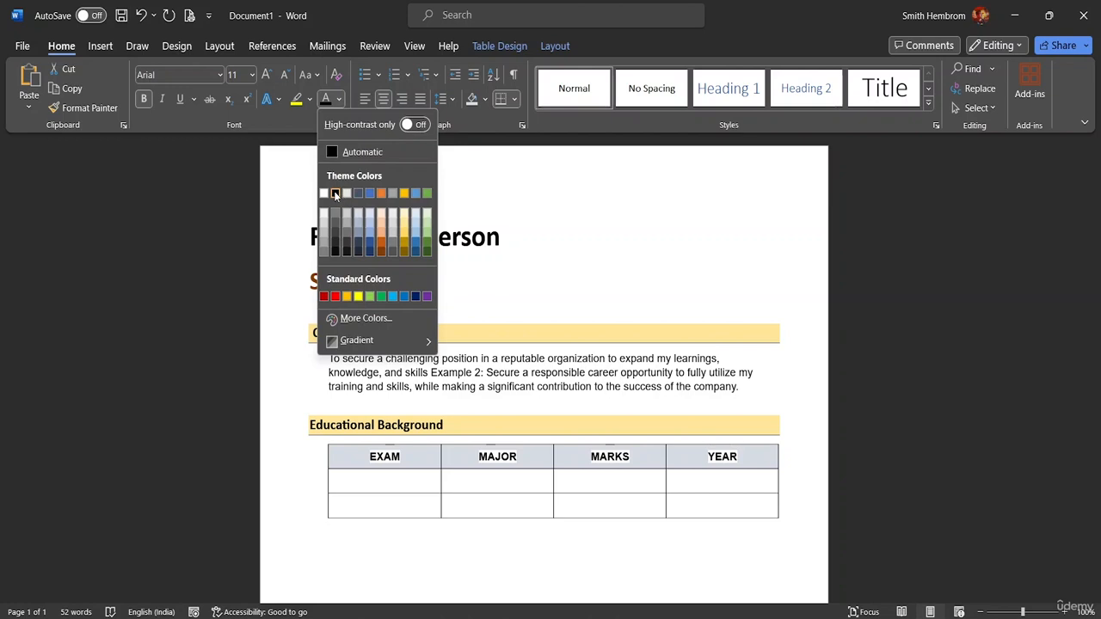
pyautogui.click(336, 193)
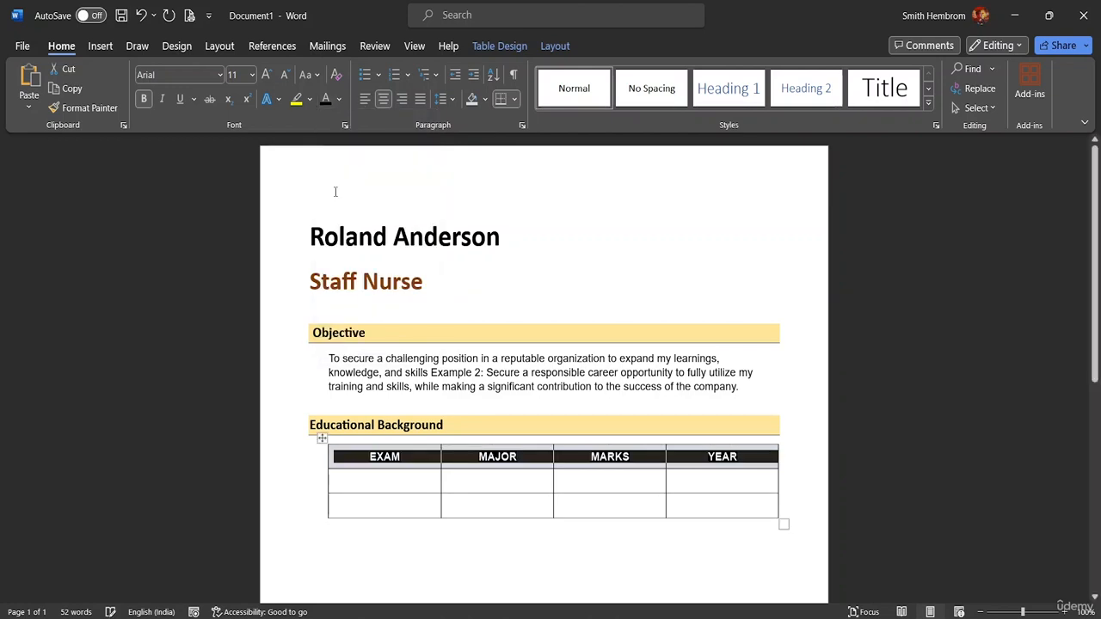
pyautogui.click(770, 401)
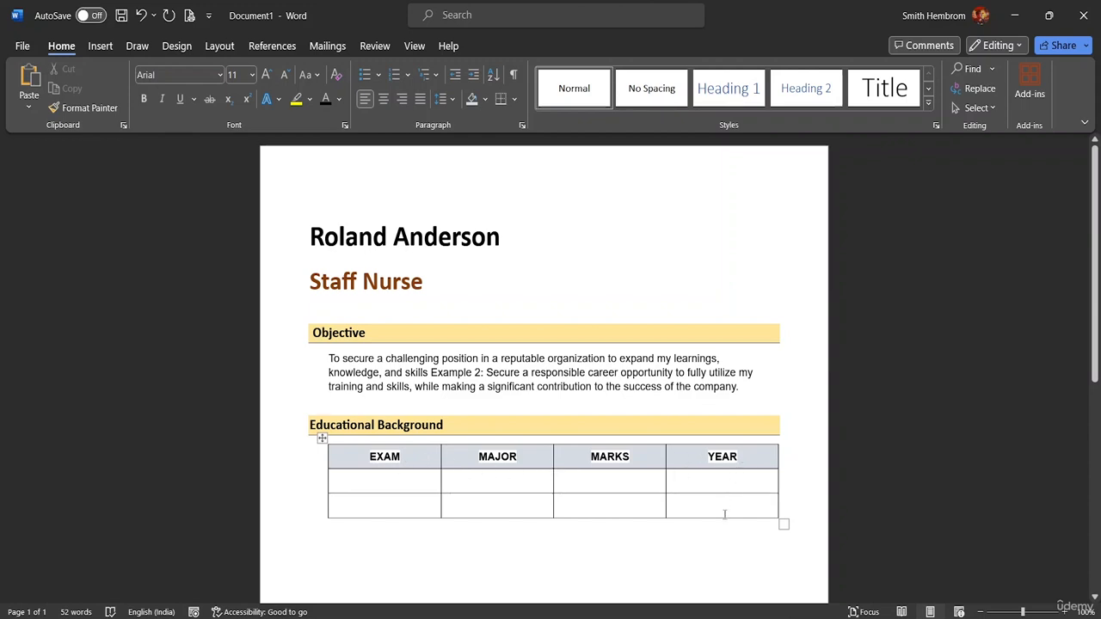
# Step: Change the header row's shading to light gray and highlight its text in light gray
pyautogui.click(617, 457)
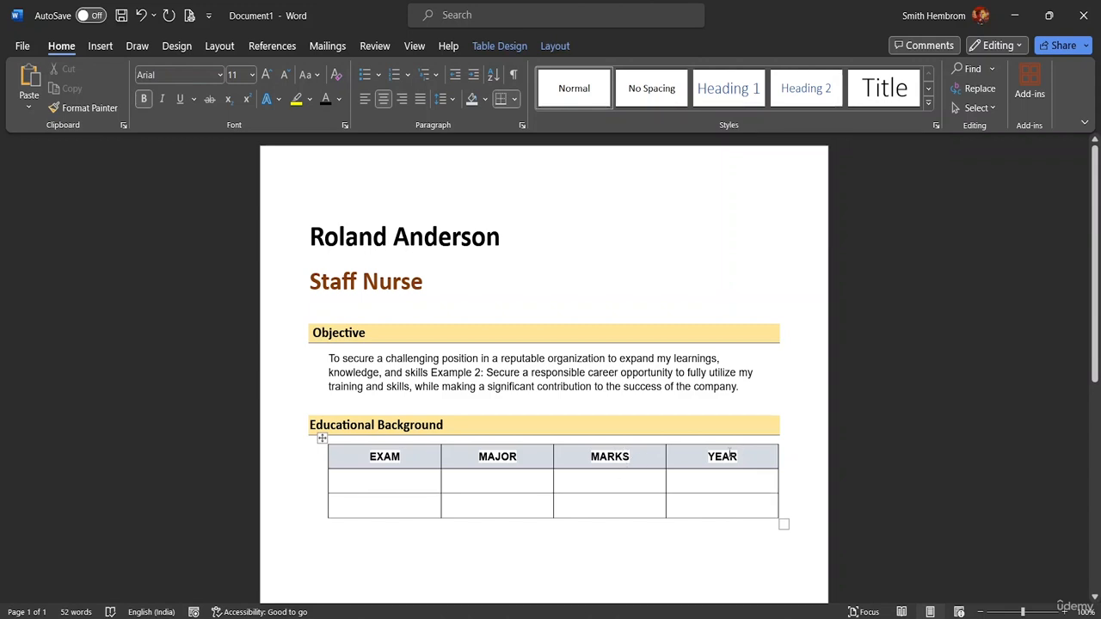
pyautogui.moveTo(739, 457); pyautogui.dragTo(370, 457)
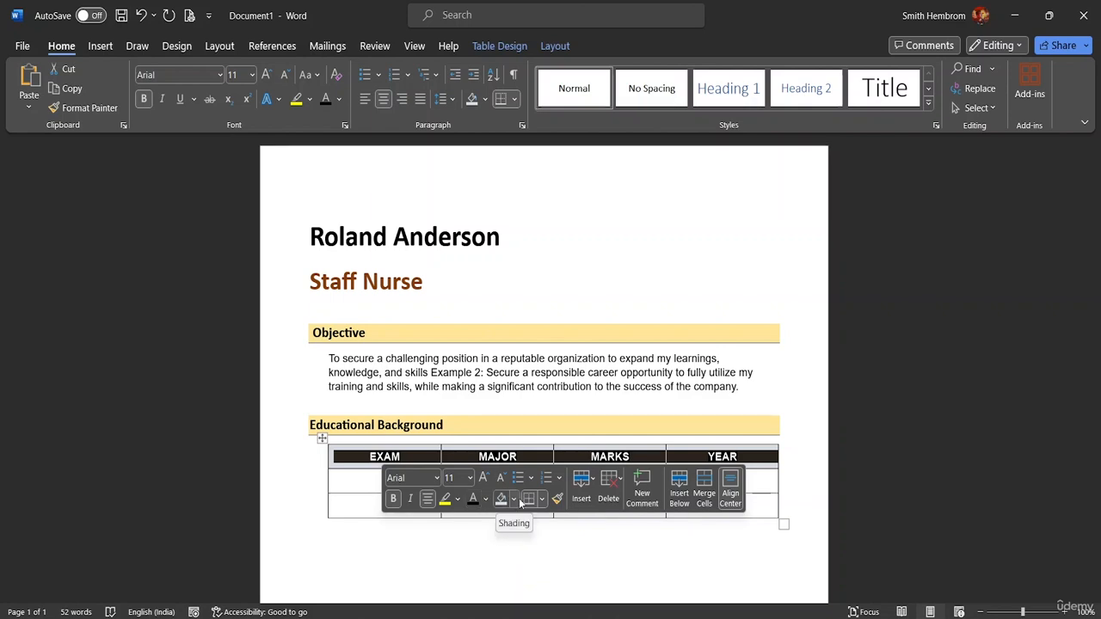
pyautogui.click(514, 499)
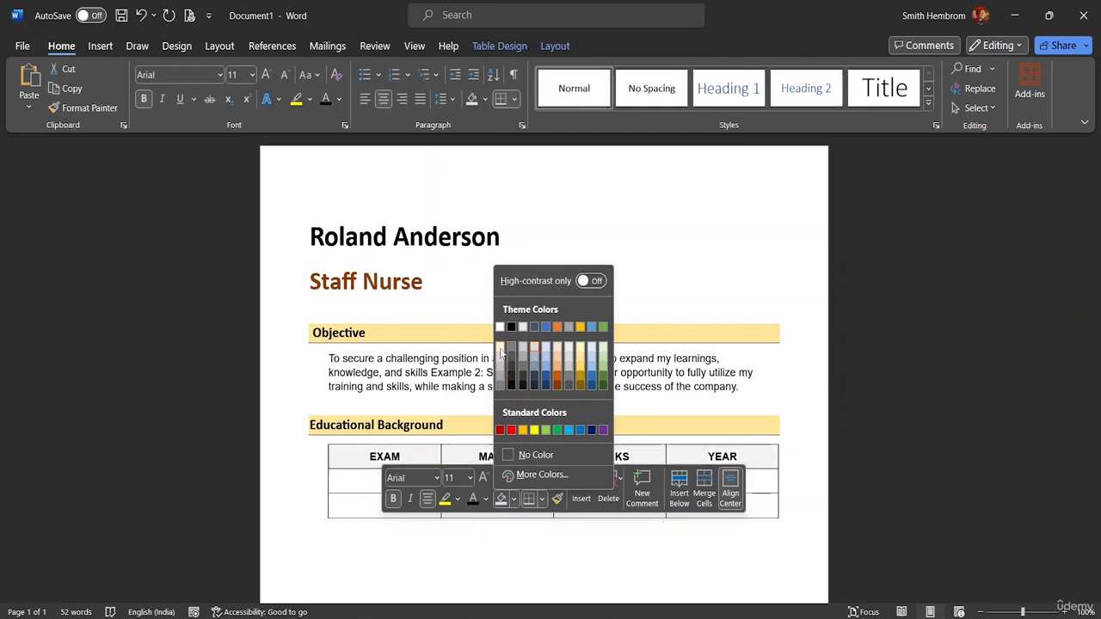
pyautogui.click(569, 364)
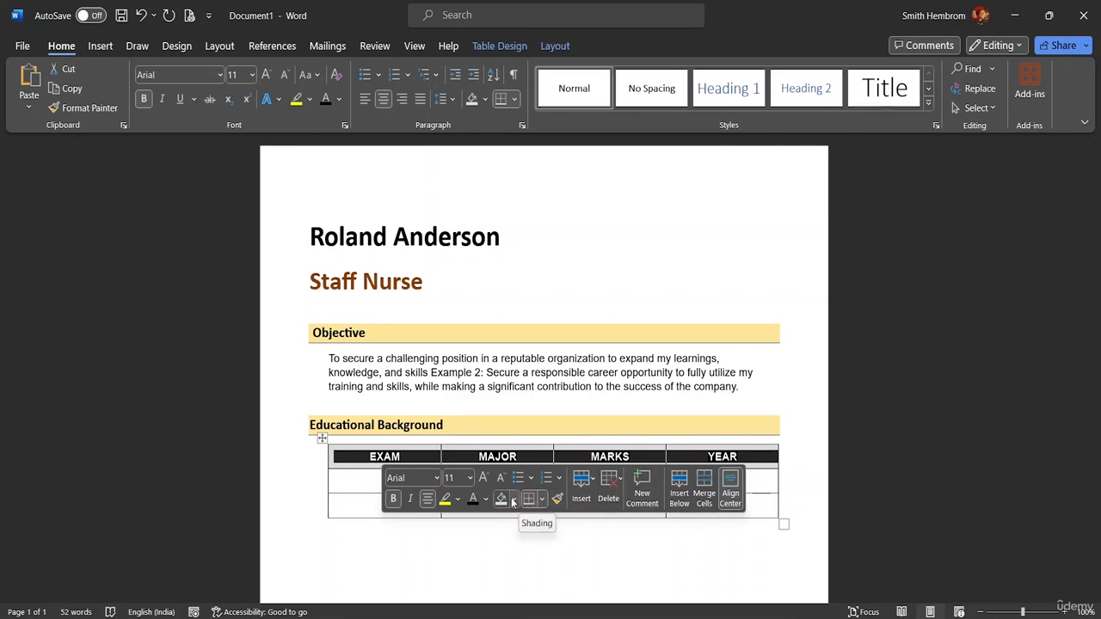
pyautogui.click(458, 499)
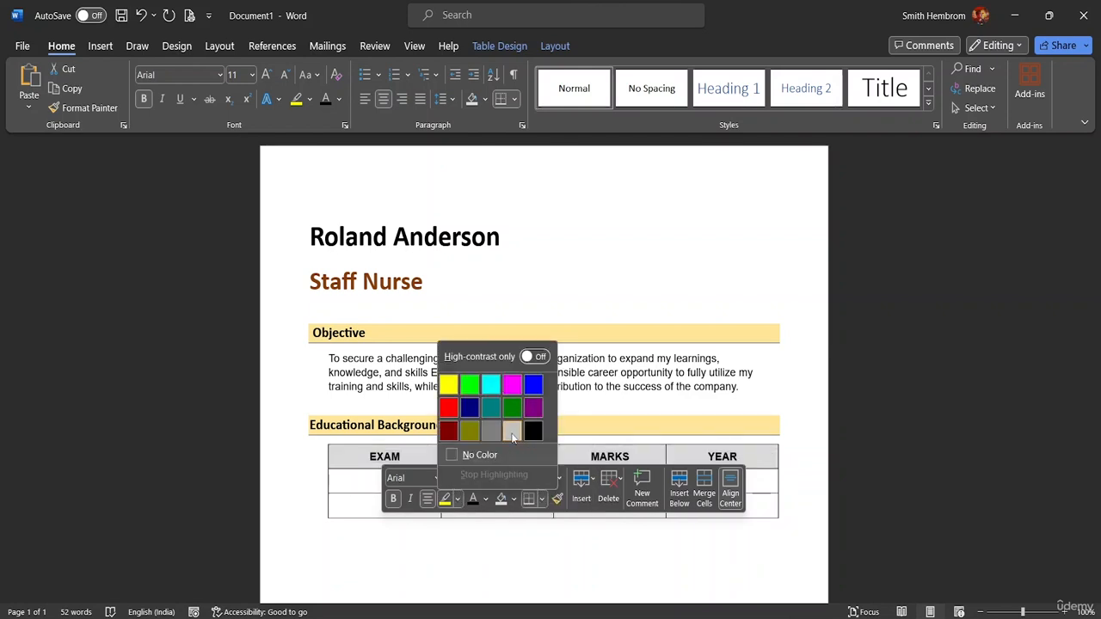
pyautogui.click(512, 432)
pyautogui.click(783, 461)
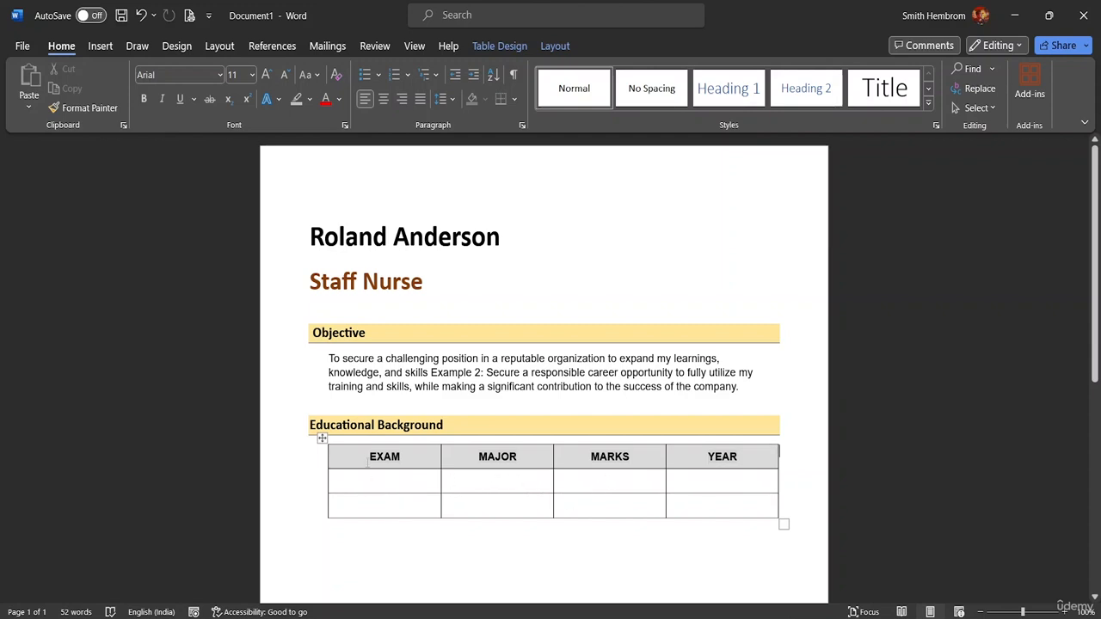
# Step: Fill the education table's second row with B.SC NURSING, NURSING, 75% and 1999
pyautogui.click(357, 483)
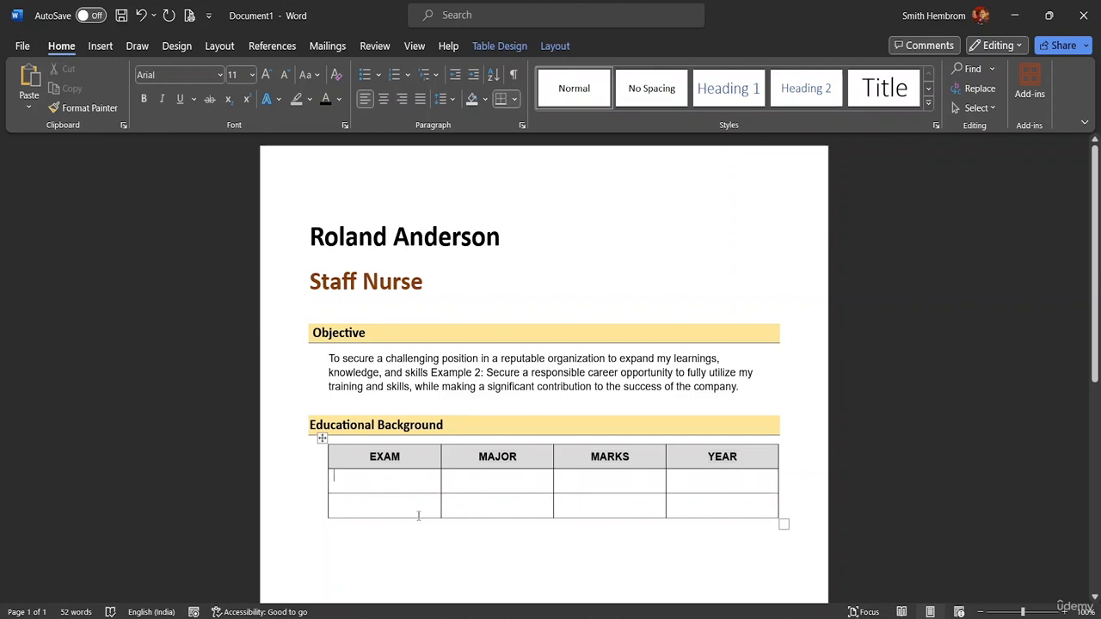
pyautogui.write('B.S')
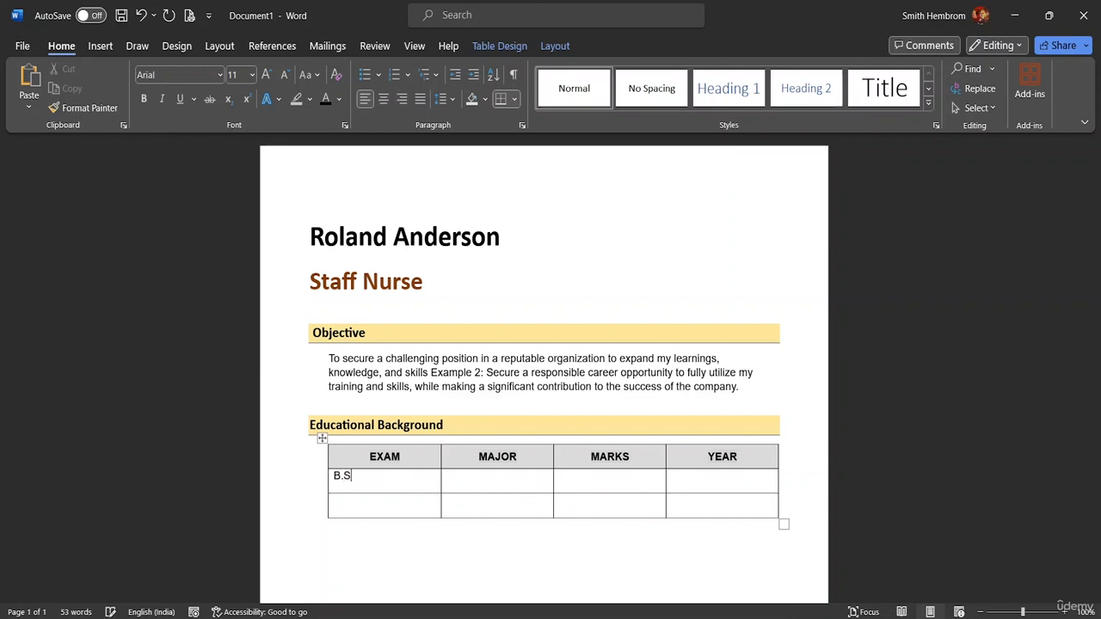
pyautogui.write('C NURSING')
pyautogui.click(482, 479)
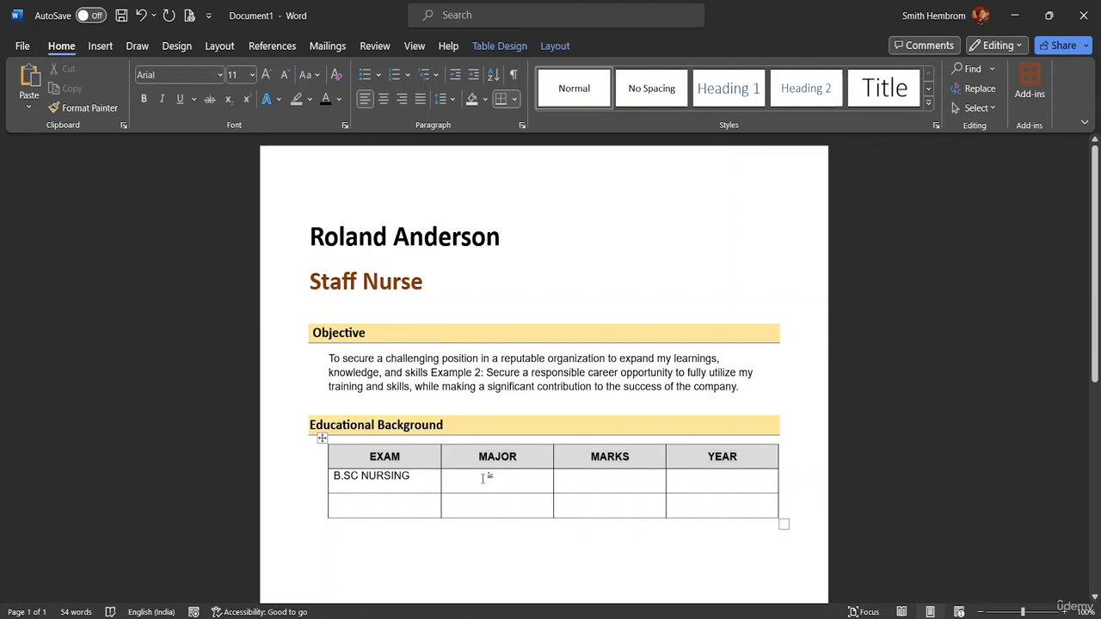
pyautogui.write('N')
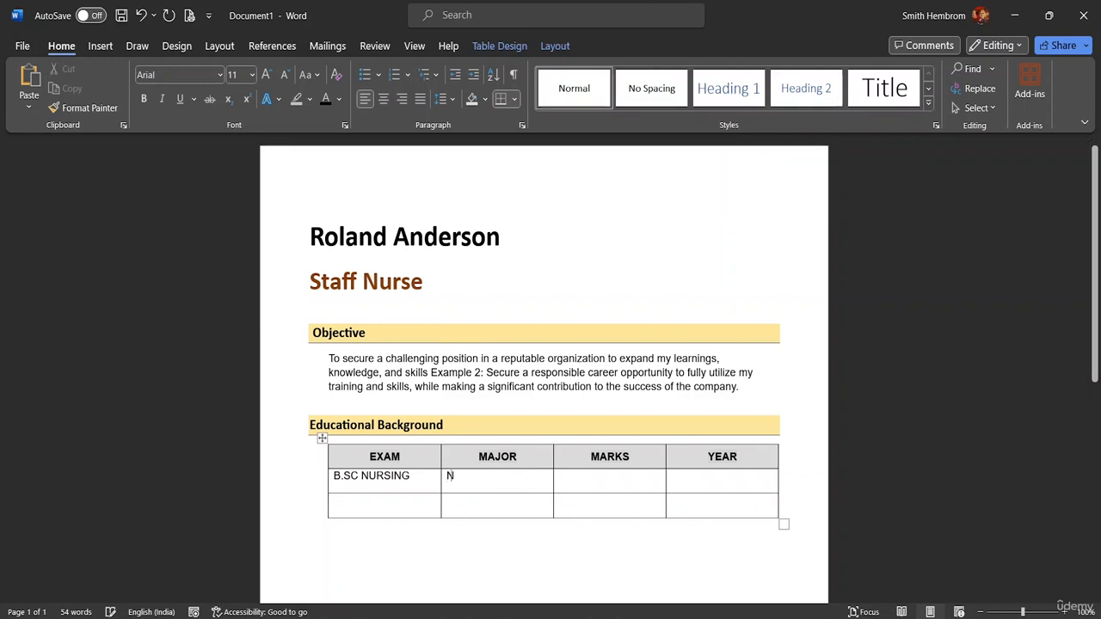
pyautogui.write('URSING')
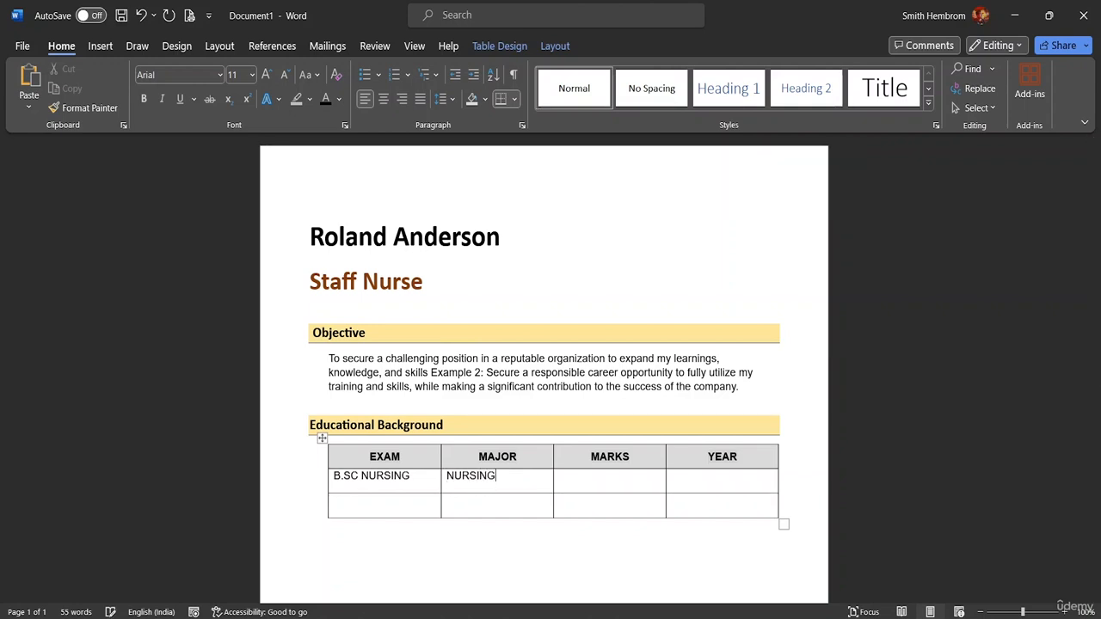
pyautogui.click(588, 471)
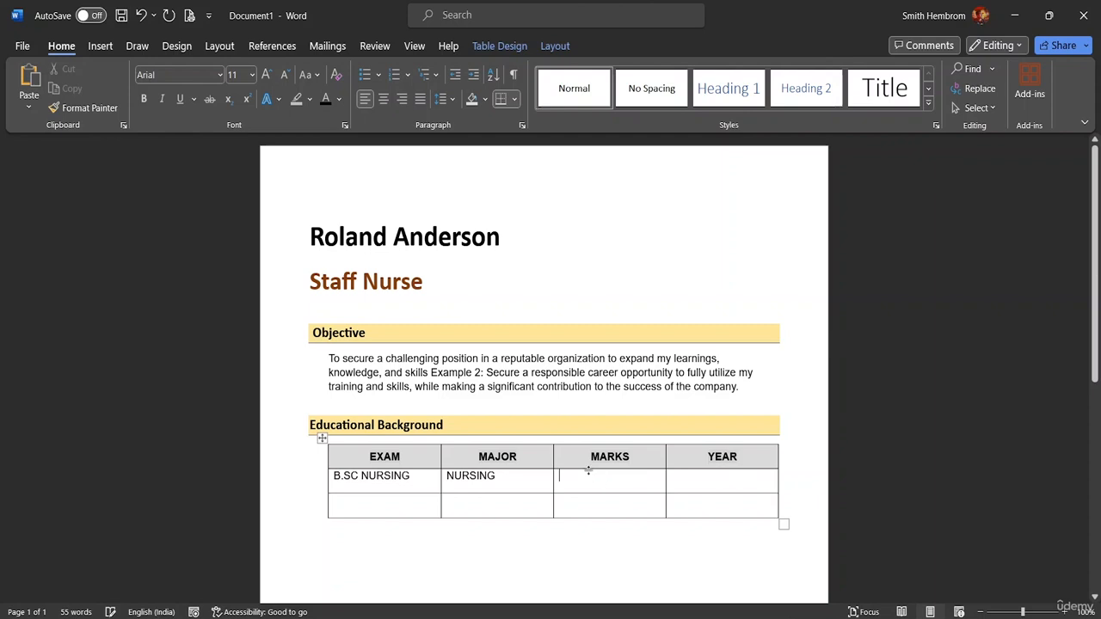
pyautogui.write('75')
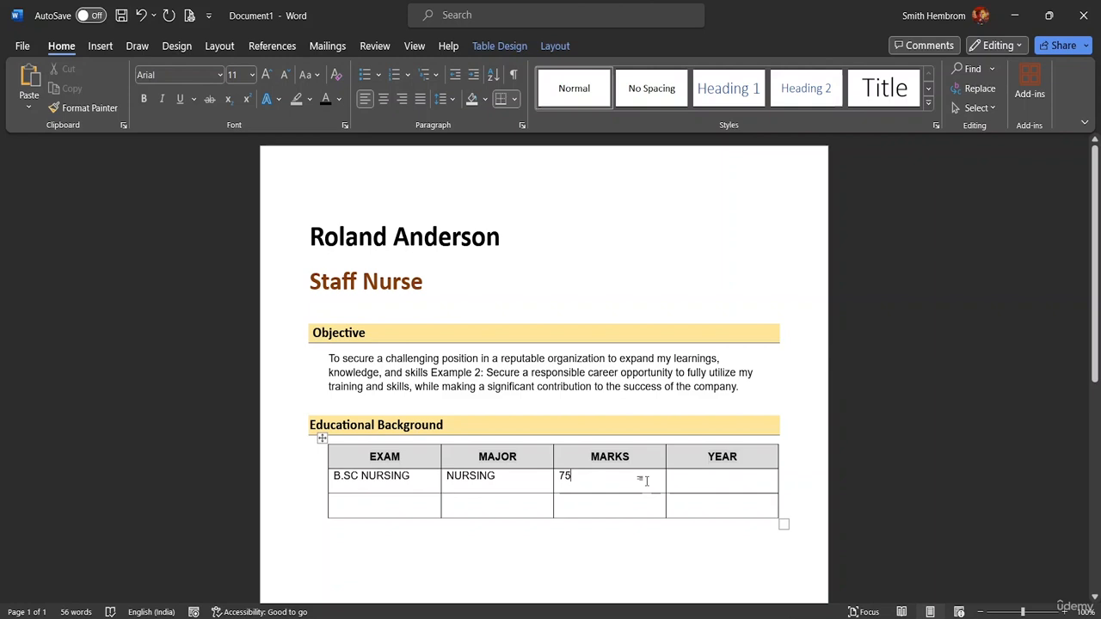
pyautogui.write('%')
pyautogui.press('Tab')
pyautogui.write('199')
# Step: Center the B.SC NURSING row's text horizontally and vertically in its cells and make it bold
pyautogui.moveTo(701, 482); pyautogui.dragTo(367, 484)
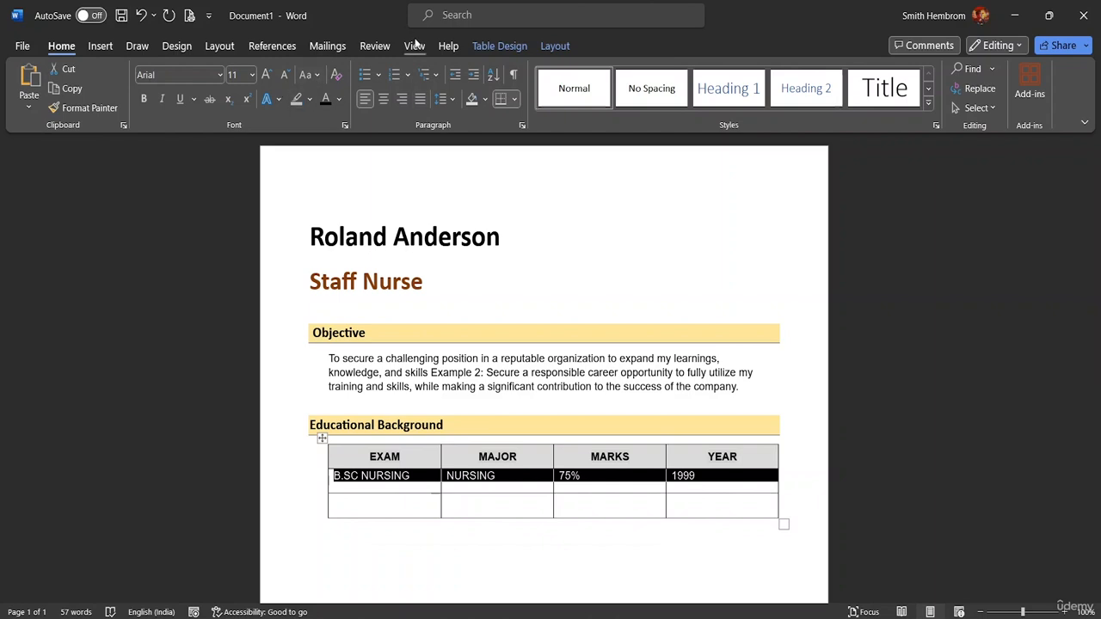
pyautogui.click(555, 46)
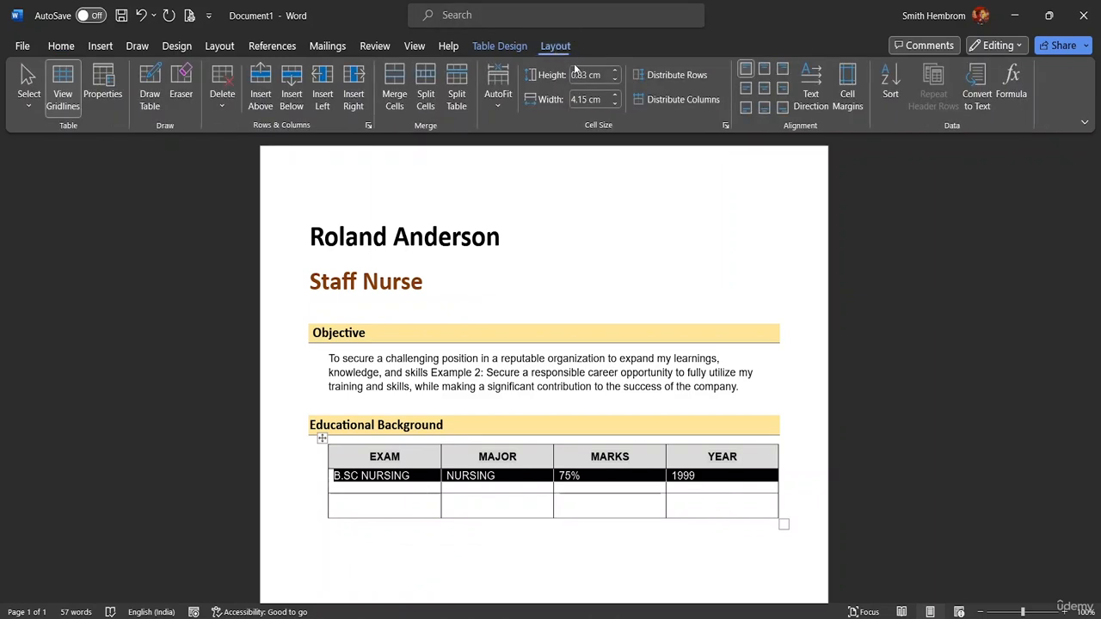
pyautogui.click(765, 89)
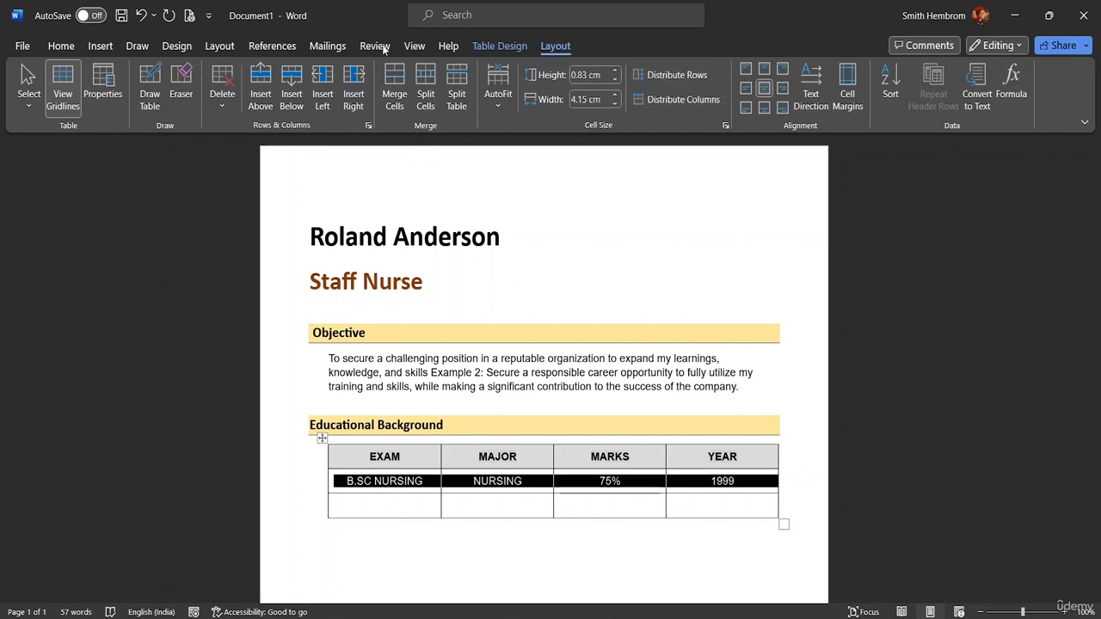
pyautogui.click(61, 45)
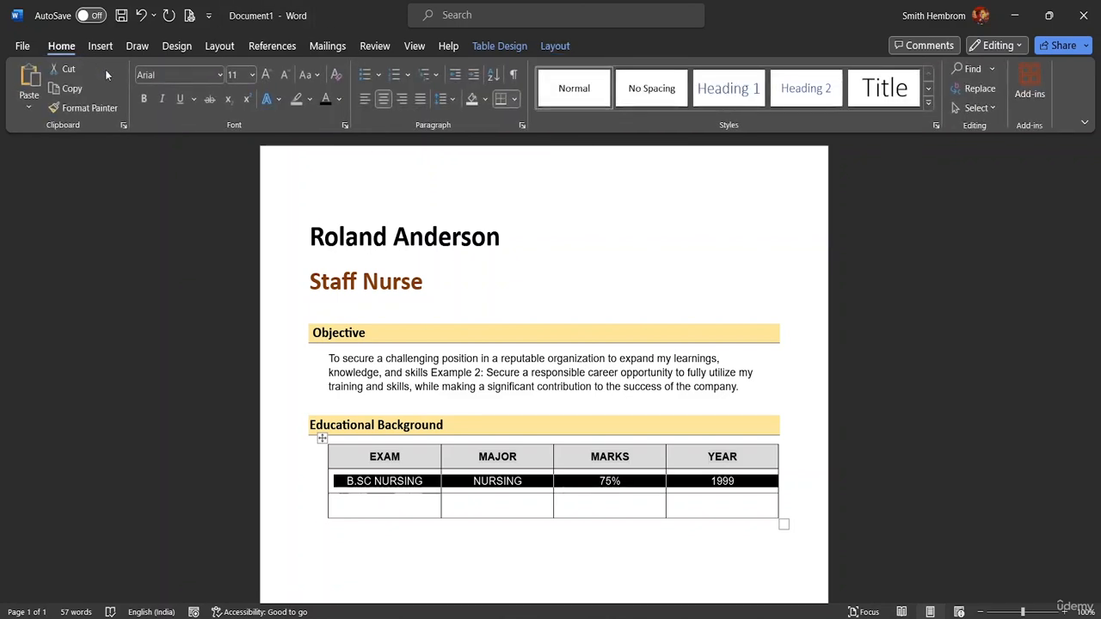
pyautogui.click(144, 98)
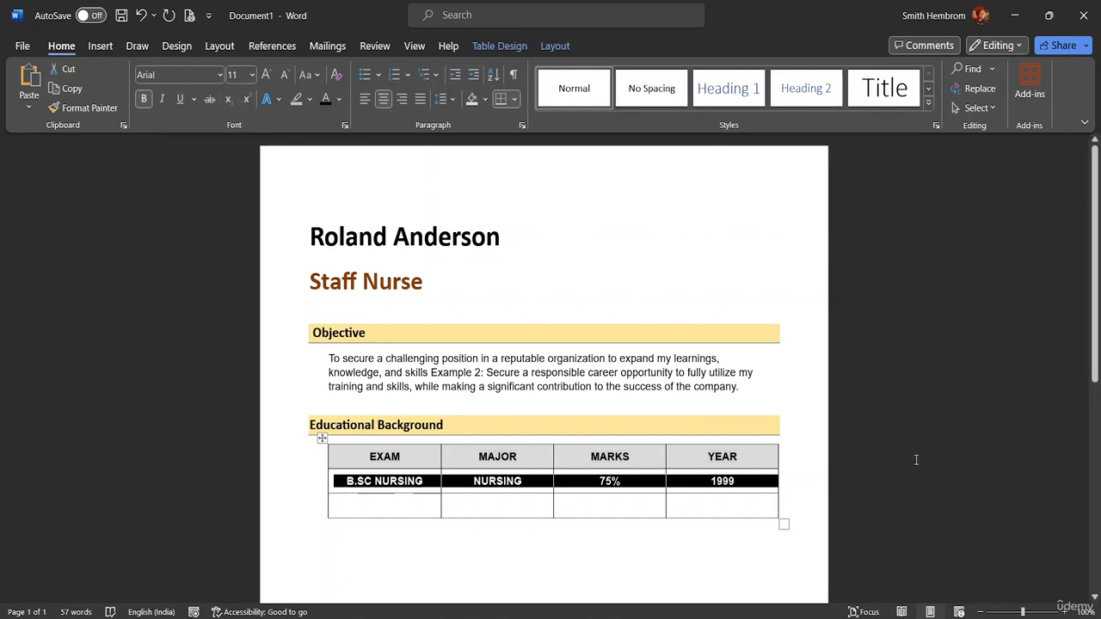
pyautogui.click(806, 479)
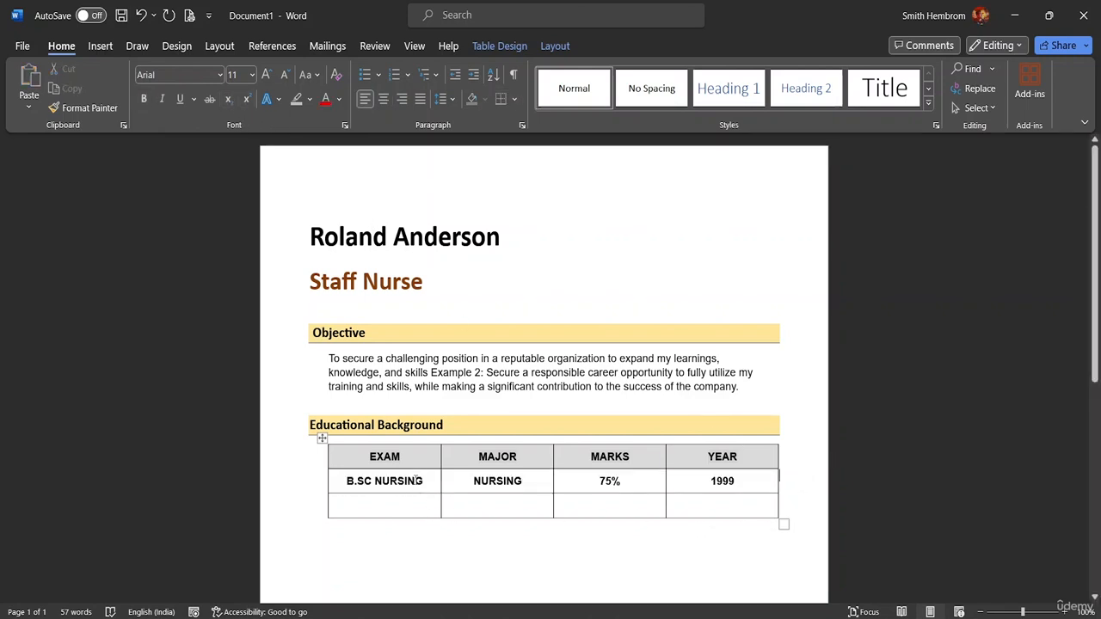
# Step: Copy the shaded Educational Background heading below the education table and remove the extra blank line above the copy
pyautogui.scroll(-1, 609, 471)
pyautogui.scroll(-4, 516, 465)
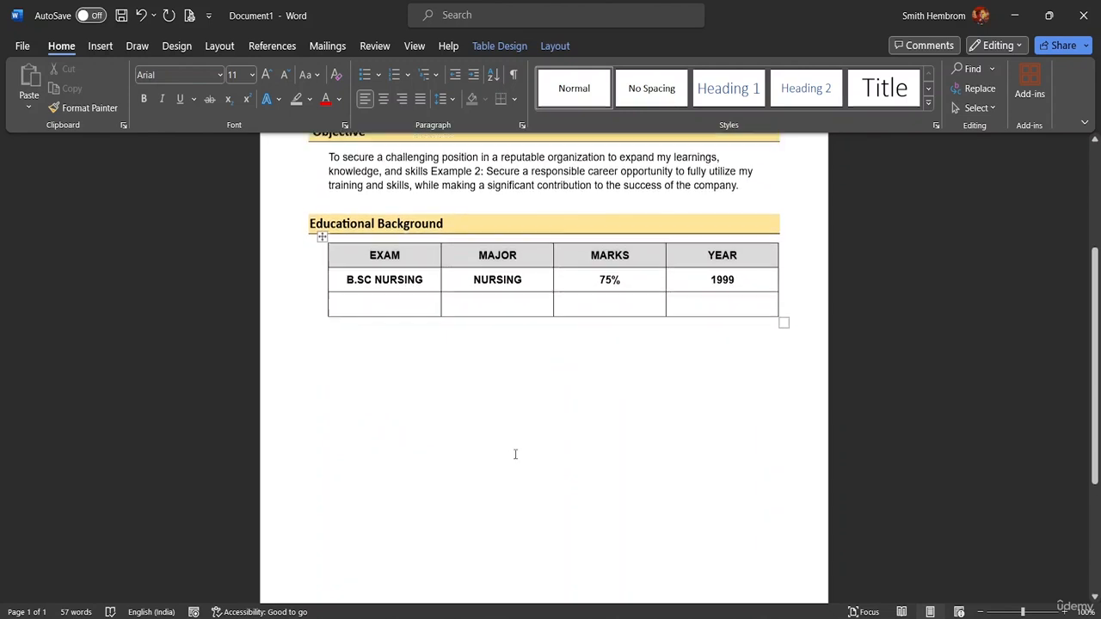
pyautogui.scroll(1, 514, 453)
pyautogui.click(450, 277)
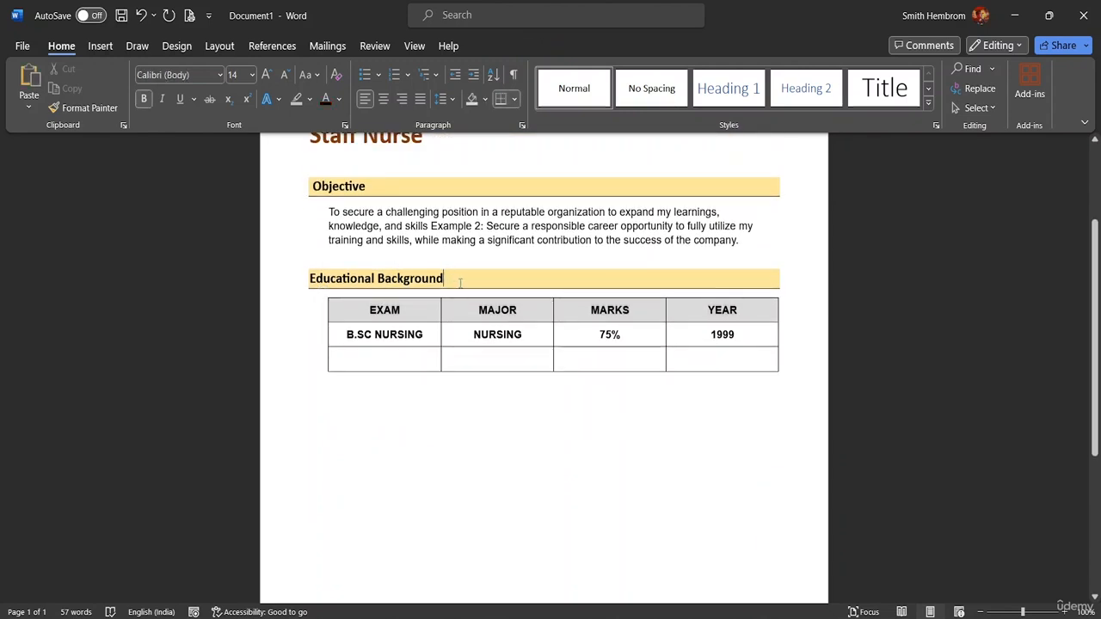
pyautogui.tripleClick(453, 278)
pyautogui.hotkey('ctrl', 'c')
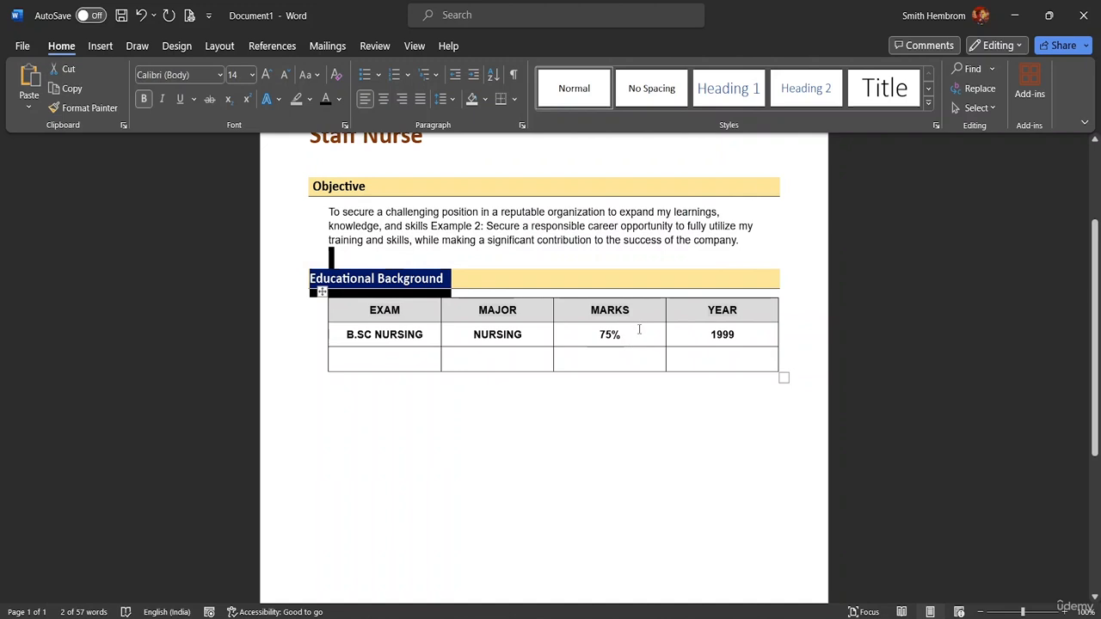
pyautogui.click(313, 392)
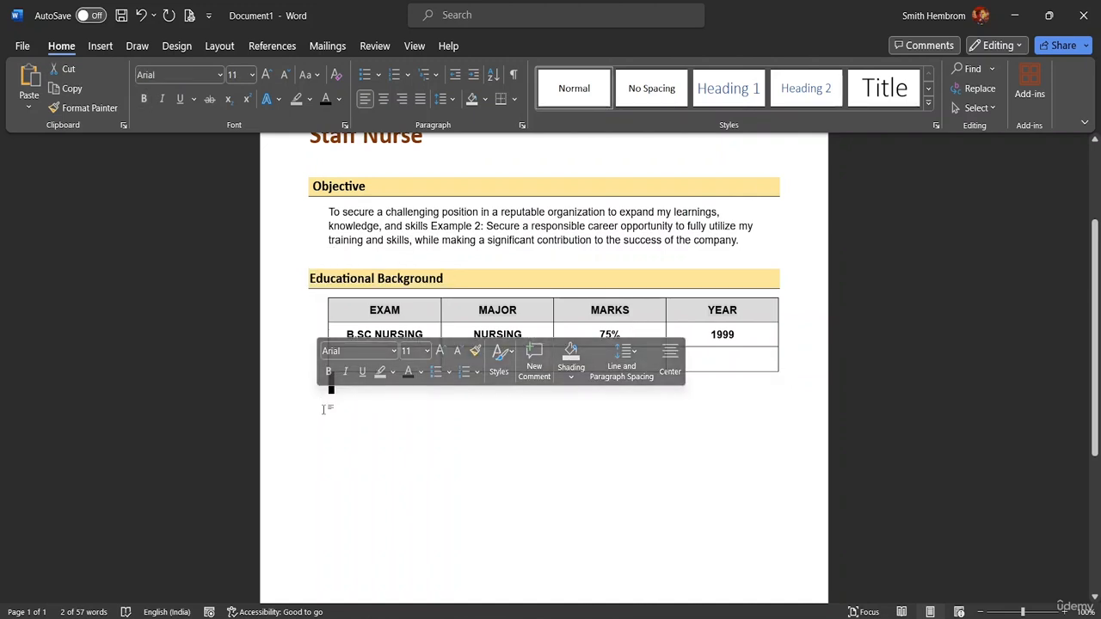
pyautogui.click(342, 419)
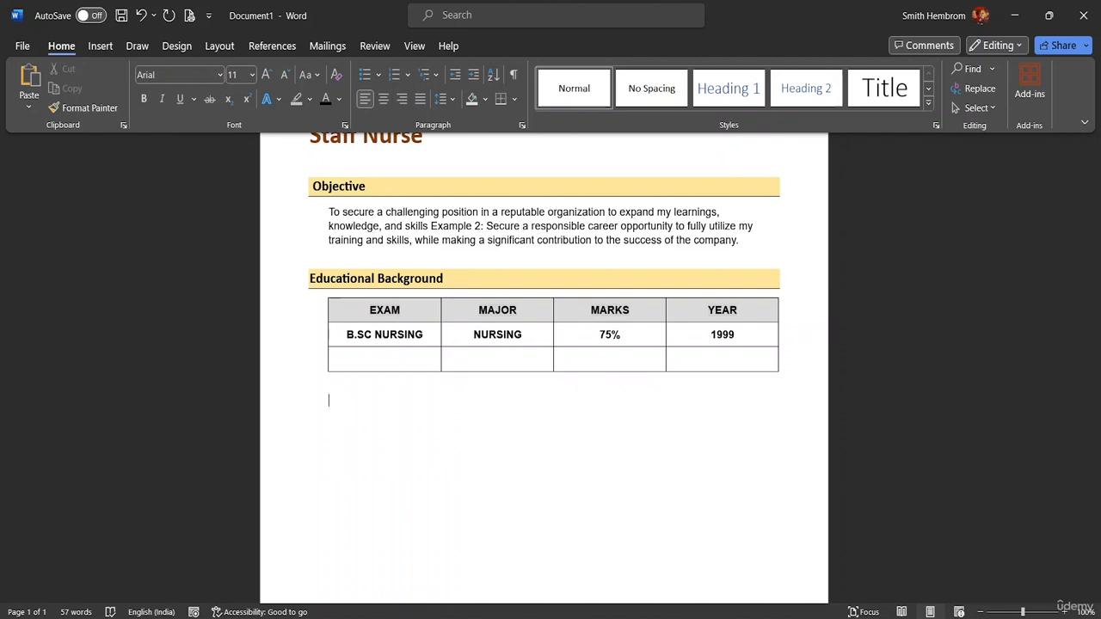
pyautogui.hotkey('ctrl', 'v')
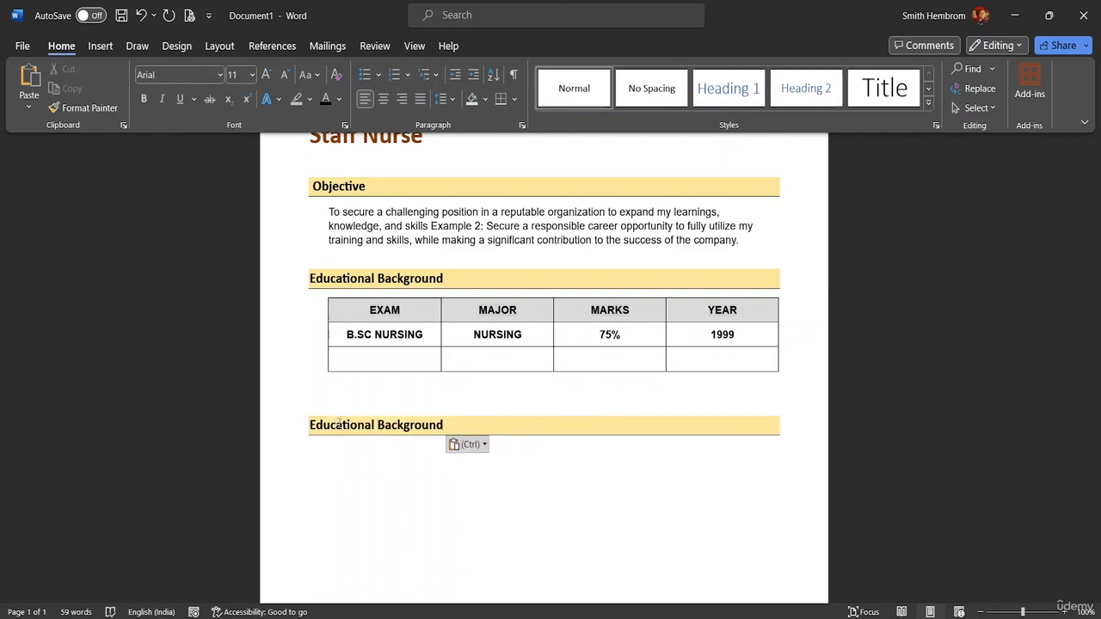
pyautogui.click(327, 405)
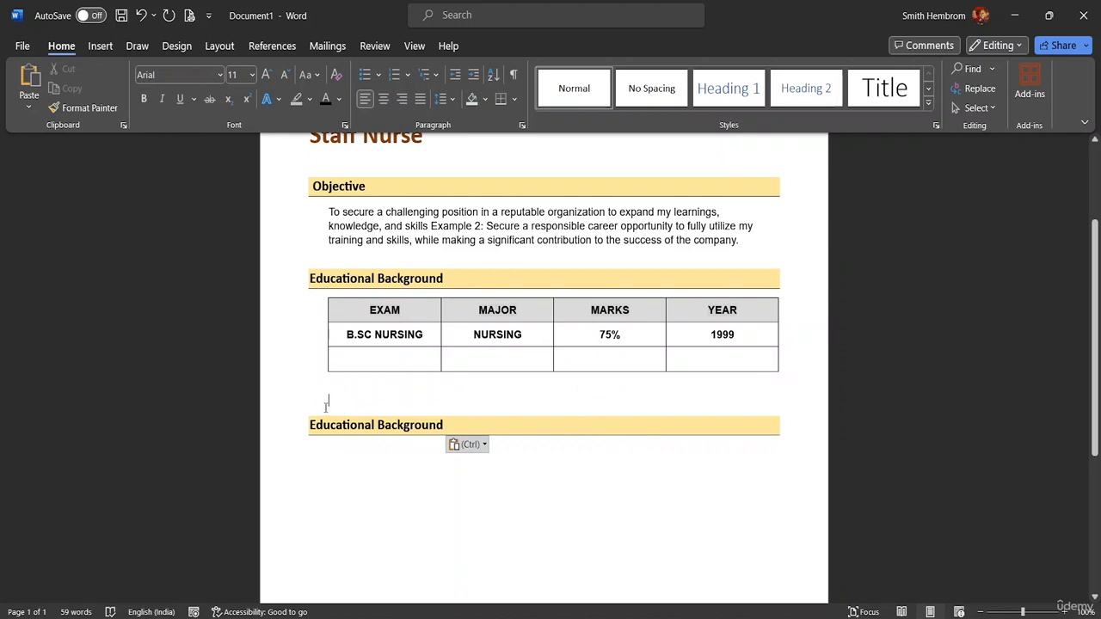
pyautogui.press('BackSpace')
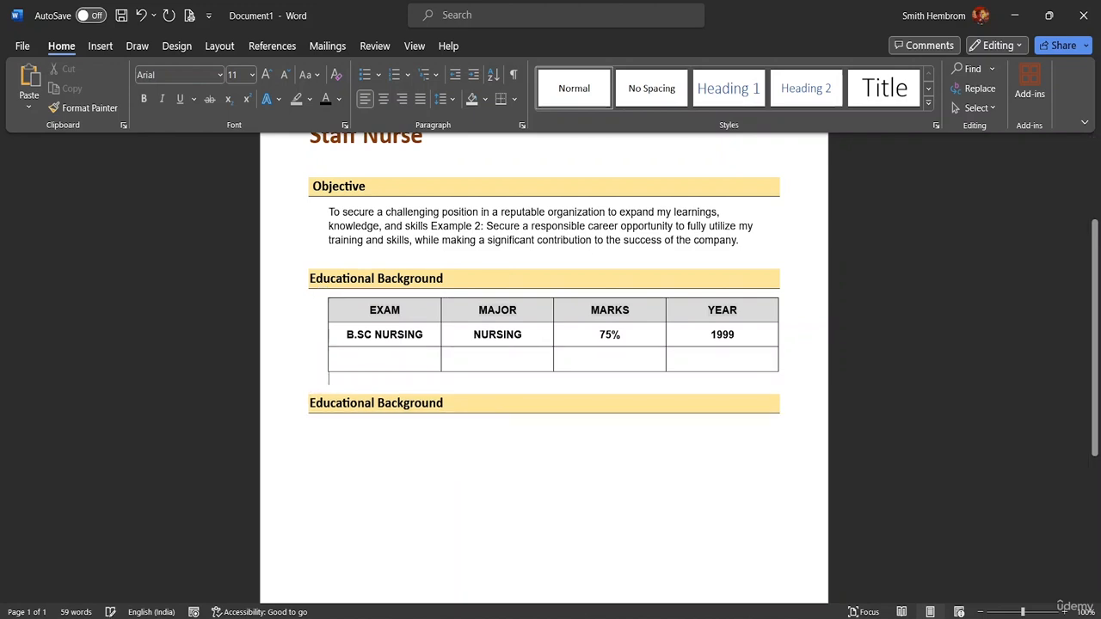
# Step: Replace the text of the copied heading below the table with Work Experience
pyautogui.click(445, 406)
pyautogui.press('BackSpace')
pyautogui.press('BackSpace')
pyautogui.press('BackSpace')
pyautogui.press('BackSpace')
pyautogui.press('BackSpace')
pyautogui.press('BackSpace')
pyautogui.press('BackSpace')
pyautogui.press('BackSpace')
pyautogui.press('BackSpace')
pyautogui.press('BackSpace')
pyautogui.press('BackSpace')
pyautogui.press('BackSpace')
pyautogui.press('BackSpace')
pyautogui.press('BackSpace')
pyautogui.press('BackSpace')
pyautogui.press('BackSpace')
pyautogui.press('BackSpace')
pyautogui.press('BackSpace')
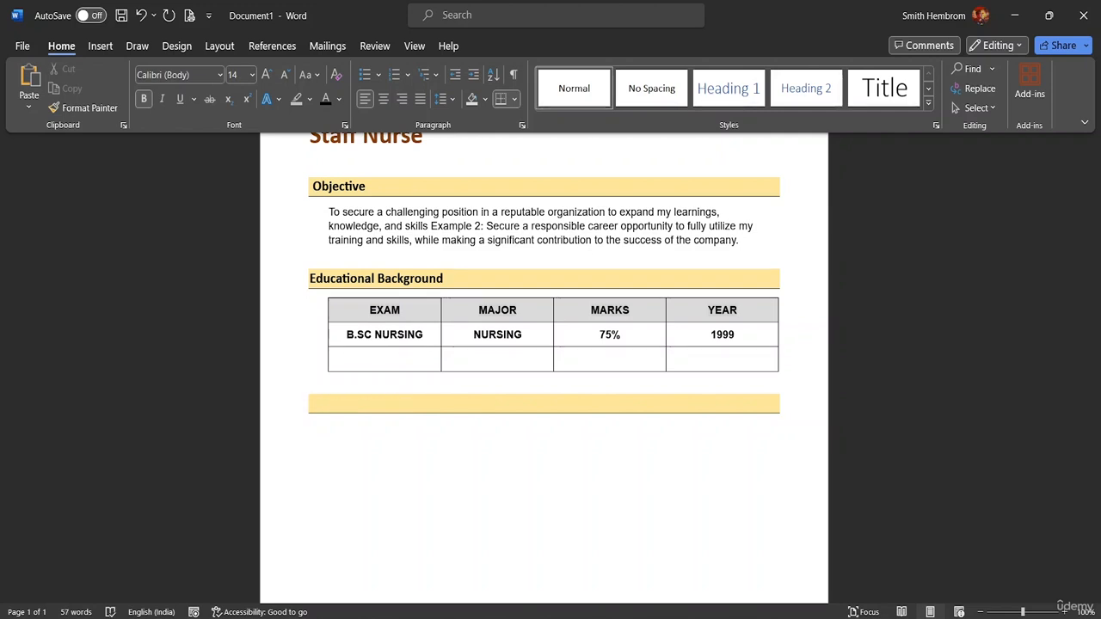
pyautogui.write('w')
pyautogui.press('BackSpace')
pyautogui.write('Work')
pyautogui.write(' Exp')
pyautogui.write('re')
pyautogui.press('BackSpace')
pyautogui.press('BackSpace')
pyautogui.write('er')
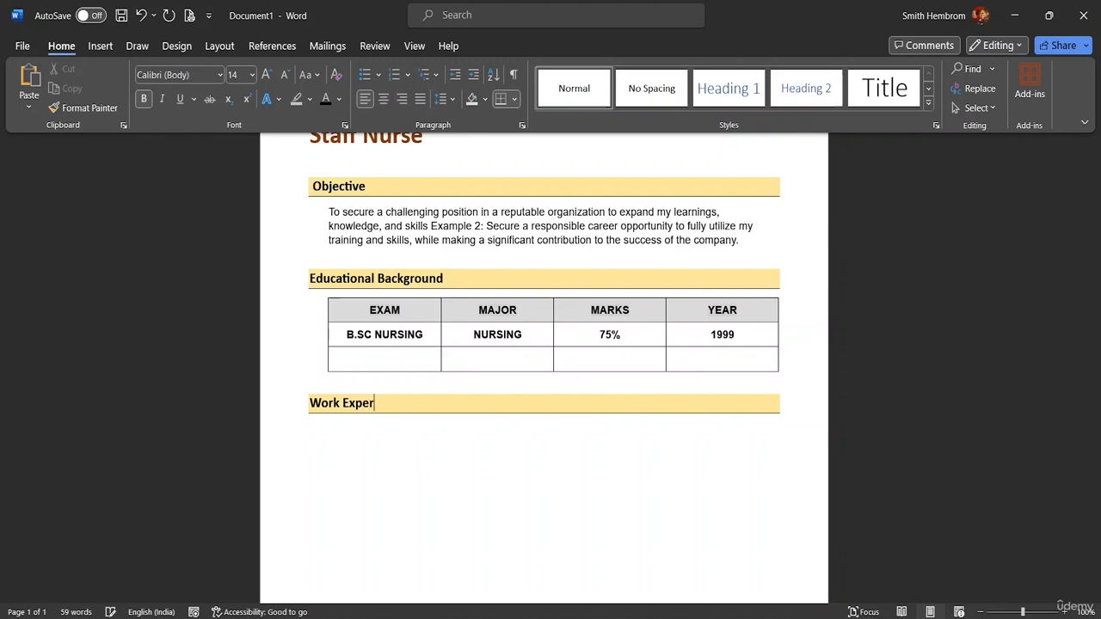
pyautogui.write('ience')
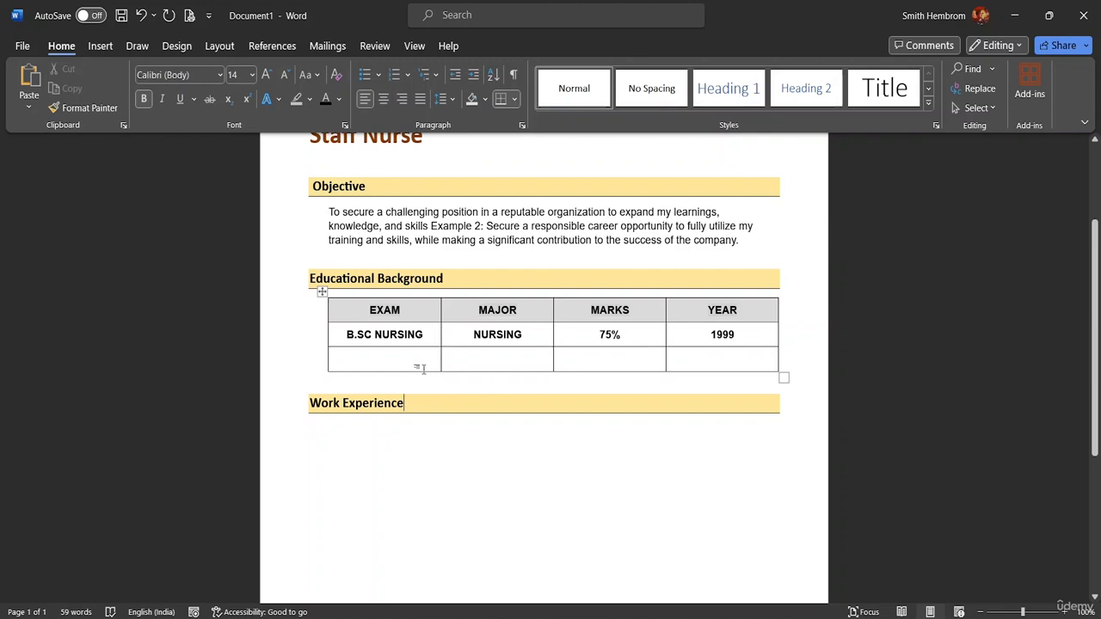
# Step: Resize the whole education table to make all its rows slightly taller
pyautogui.click(367, 353)
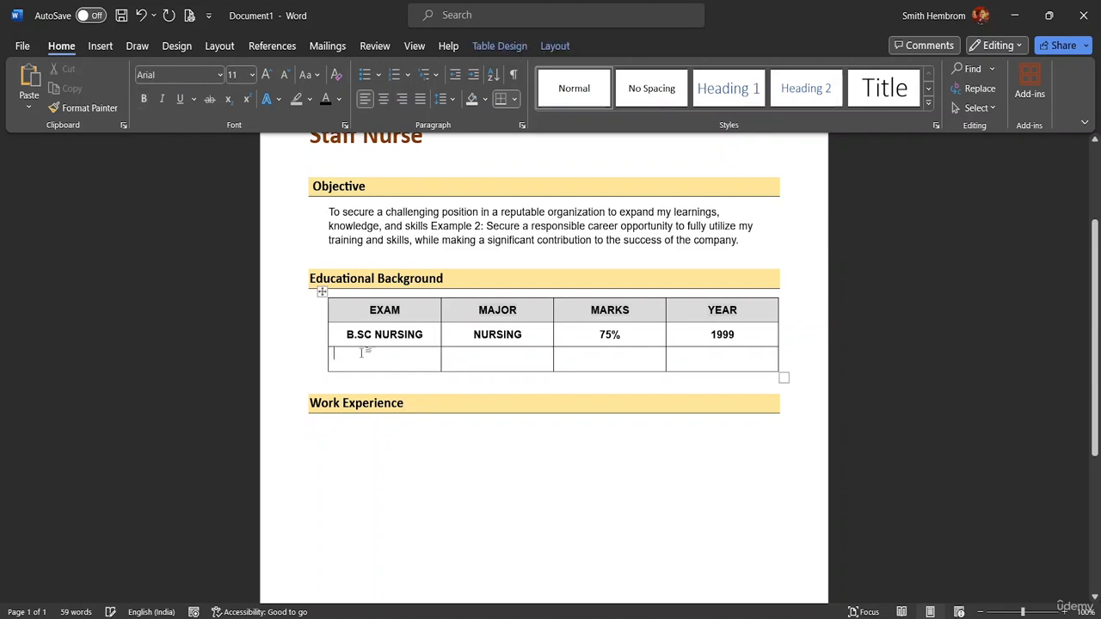
pyautogui.click(320, 294)
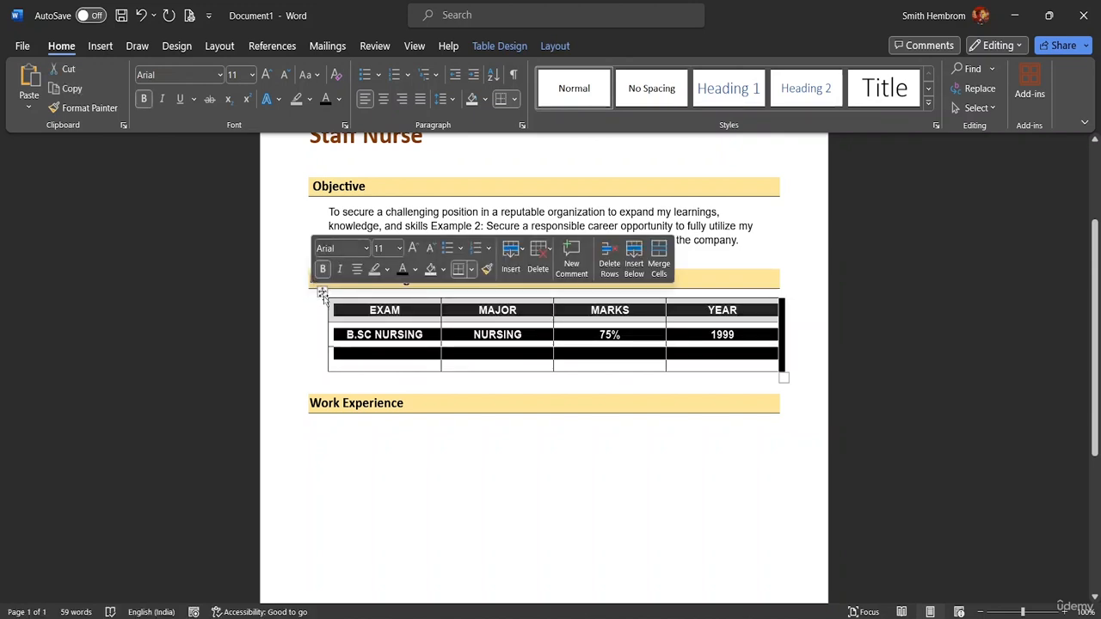
pyautogui.click(320, 294)
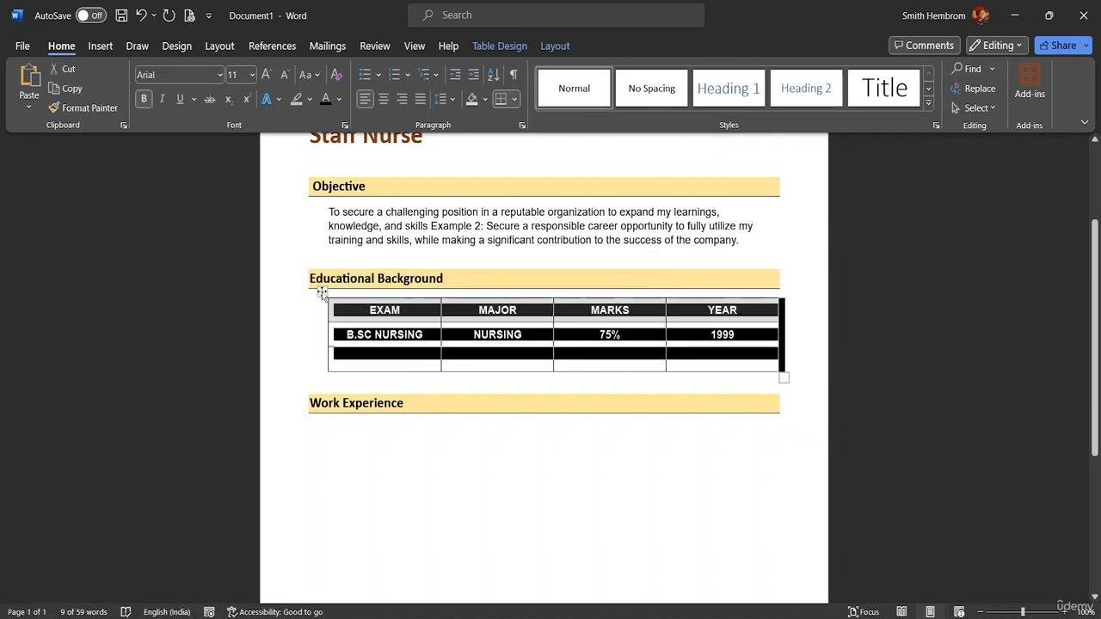
pyautogui.click(321, 294)
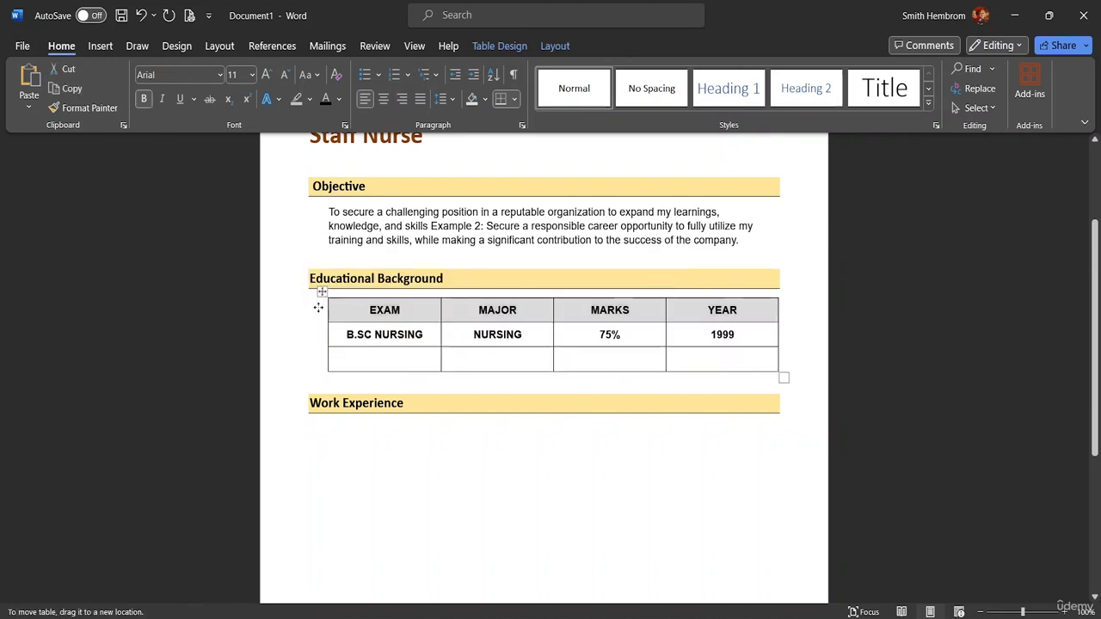
pyautogui.click(807, 382)
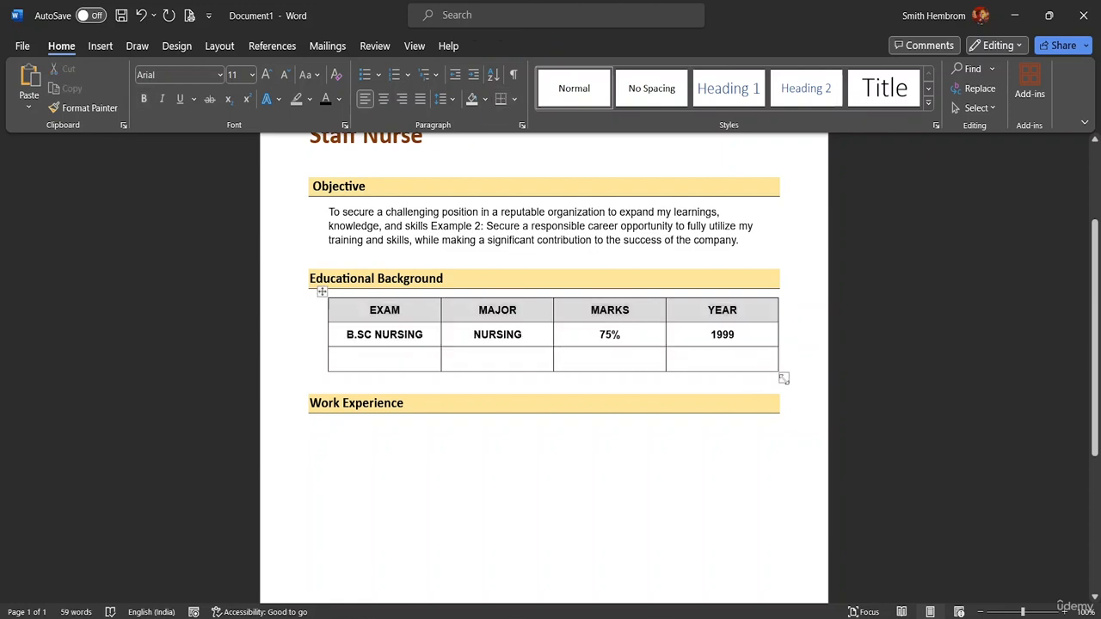
pyautogui.moveTo(784, 378)
pyautogui.mouseDown()
pyautogui.moveTo(755, 371)
pyautogui.moveTo(744, 389)
pyautogui.moveTo(780, 385)
pyautogui.mouseUp()
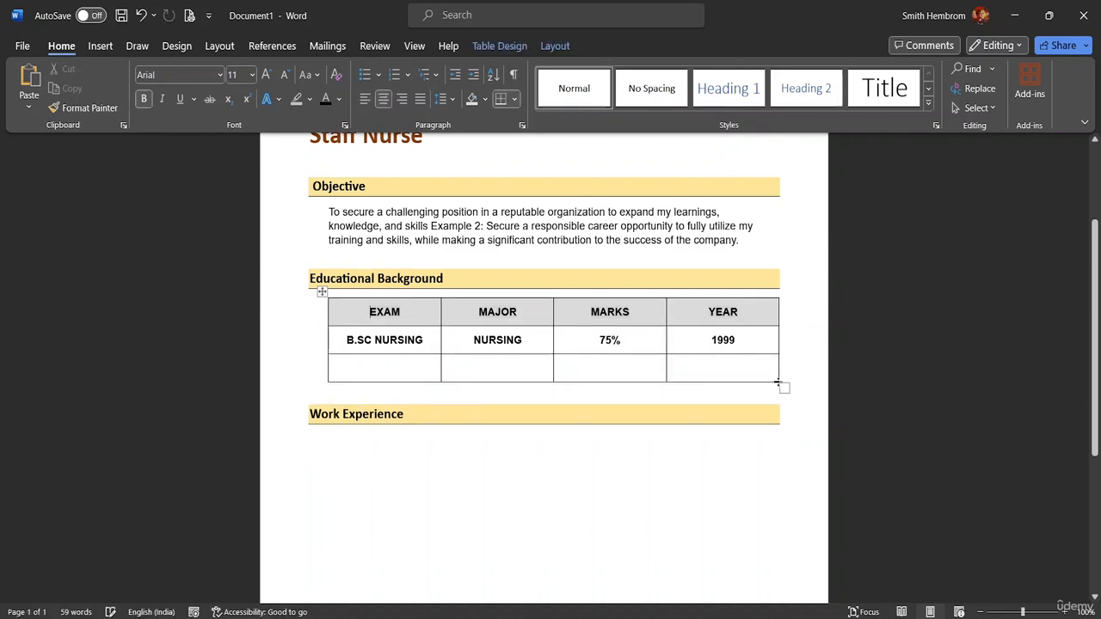
# Step: Insert a table with two columns and two rows below the Work Experience heading and narrow its first column to about a fifth of the width
pyautogui.click(336, 451)
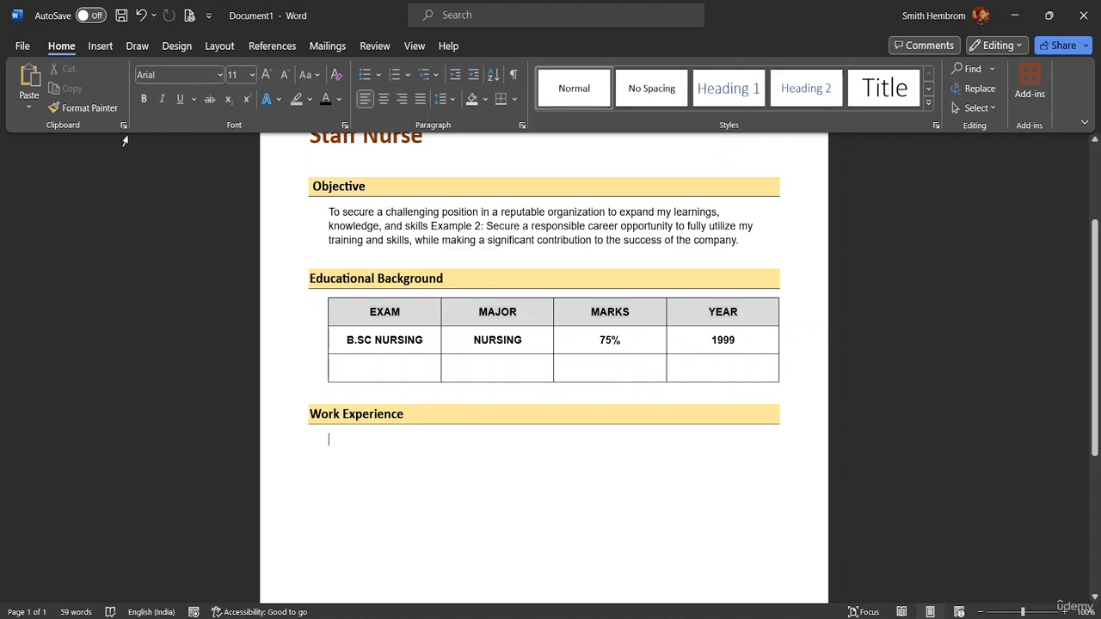
pyautogui.click(100, 49)
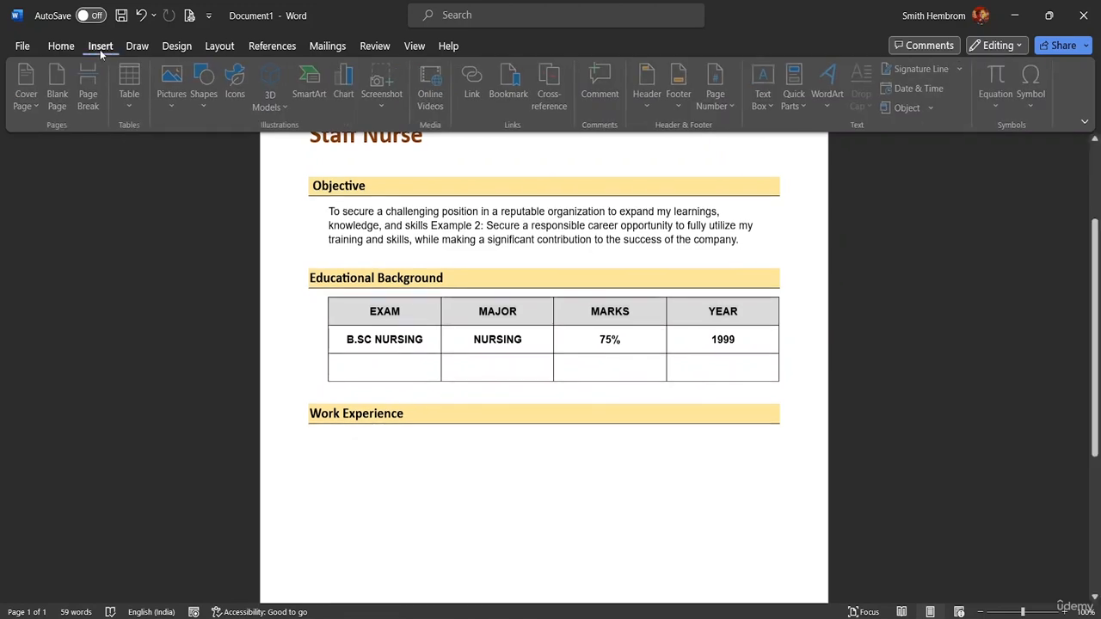
pyautogui.click(140, 98)
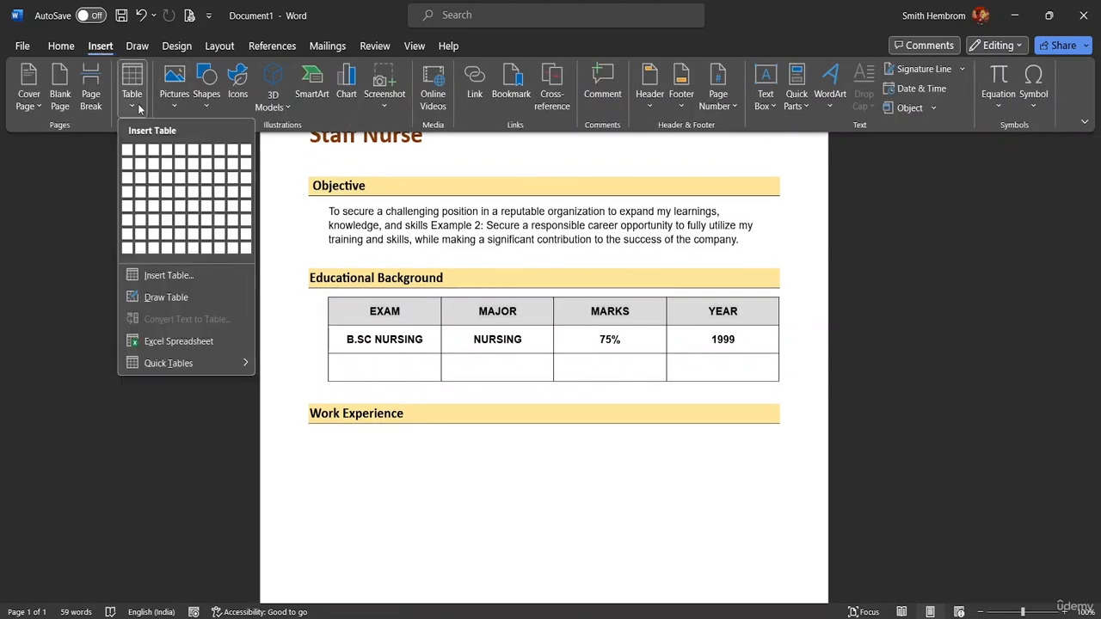
pyautogui.click(138, 171)
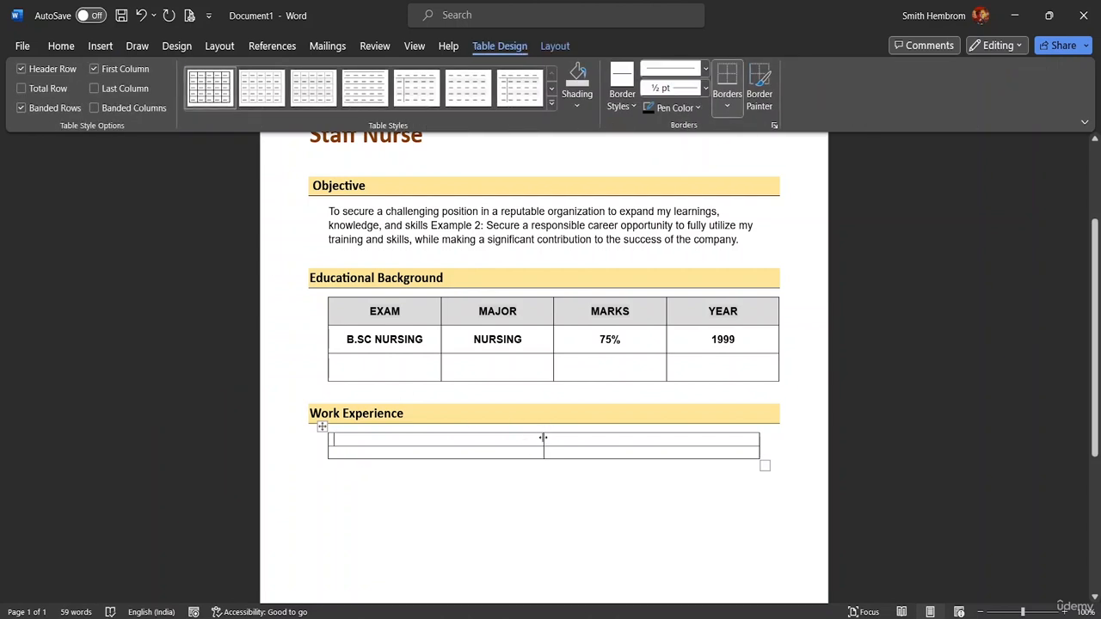
pyautogui.moveTo(543, 438); pyautogui.dragTo(418, 447)
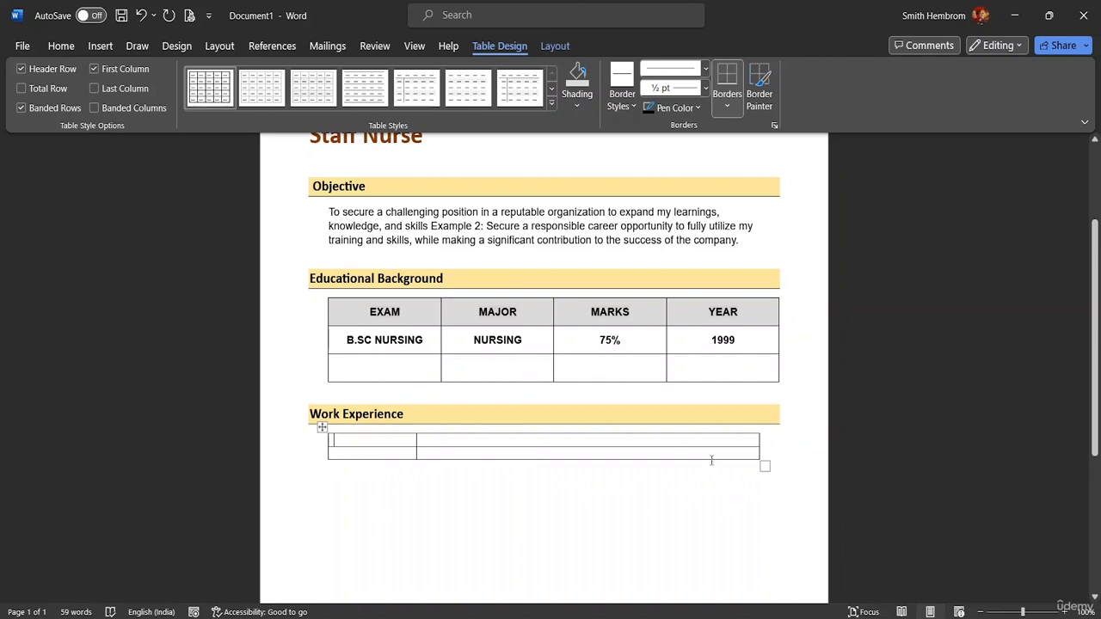
# Step: Make both rows of the Work Experience table taller, the second more so, and enter the column headers TIME AND DURATION and DESCRIPTION
pyautogui.moveTo(705, 458); pyautogui.dragTo(700, 509)
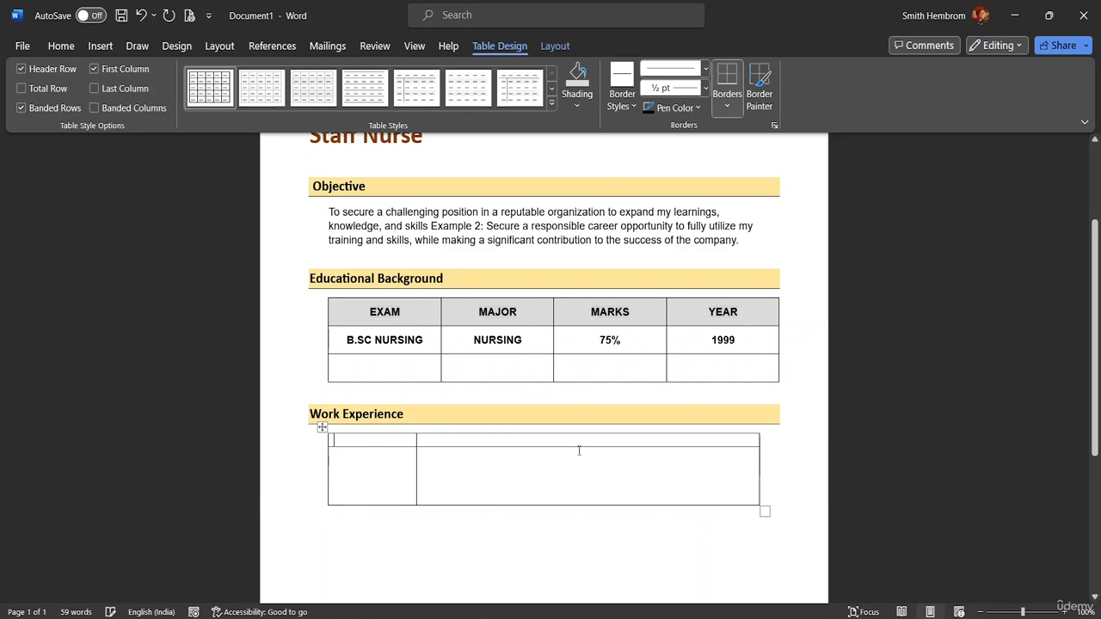
pyautogui.moveTo(577, 444); pyautogui.dragTo(582, 462)
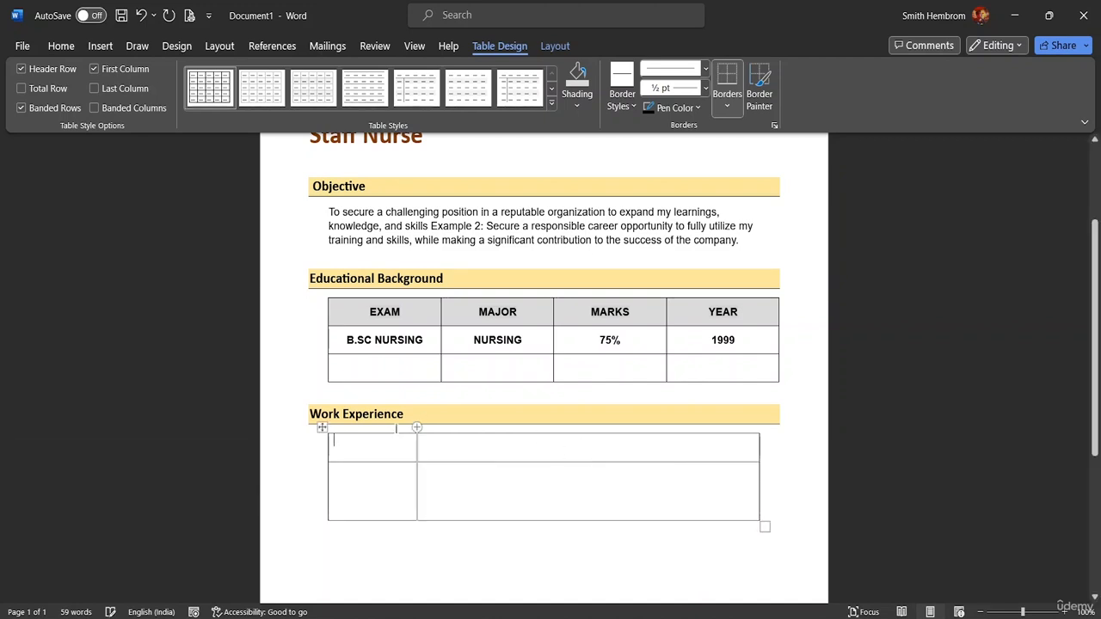
pyautogui.click(350, 448)
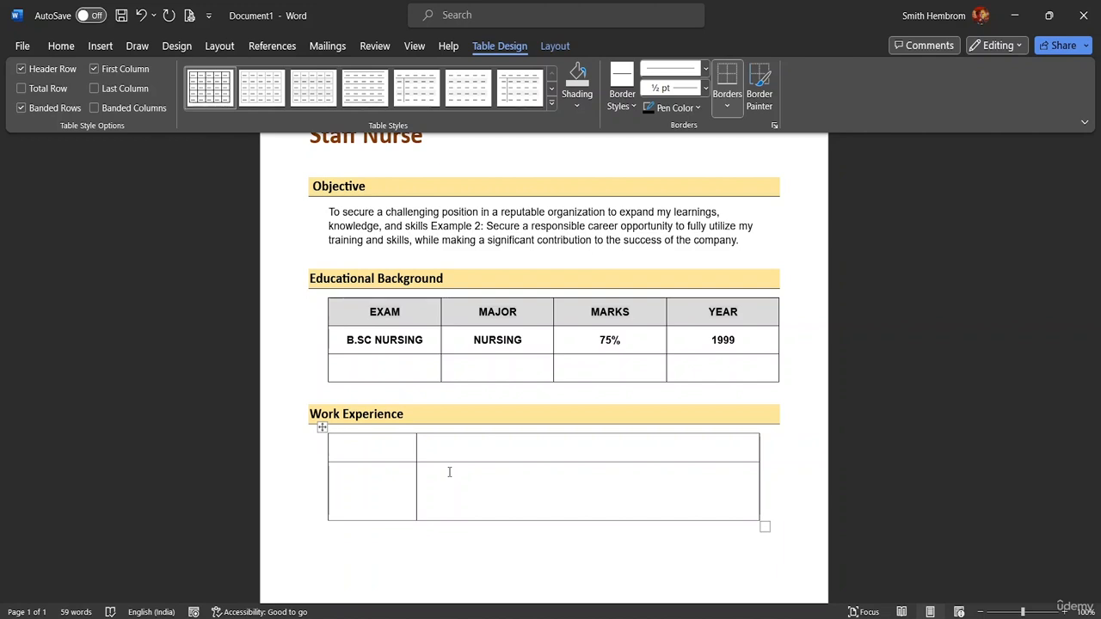
pyautogui.write('TIME AND DUR')
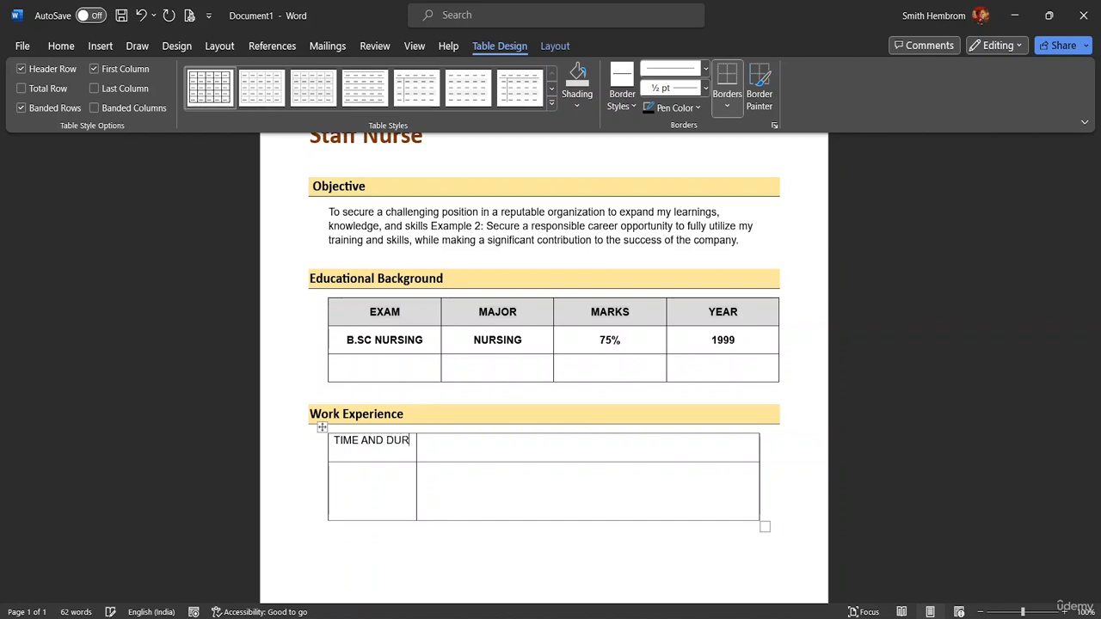
pyautogui.write('ATION')
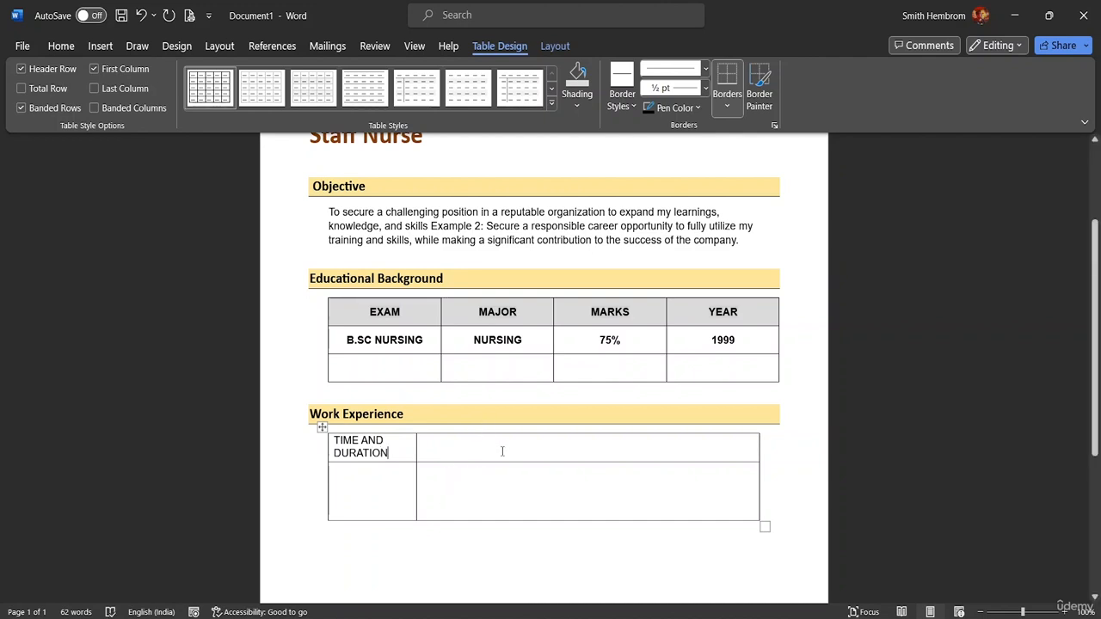
pyautogui.click(503, 451)
pyautogui.write('DESC')
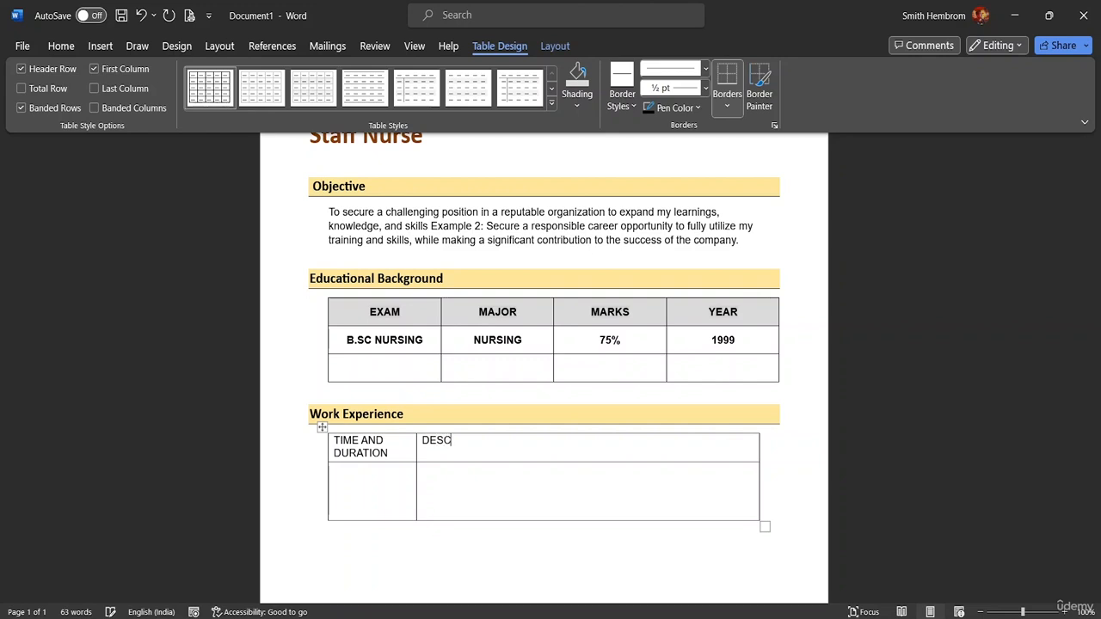
pyautogui.write('RIPTIOON')
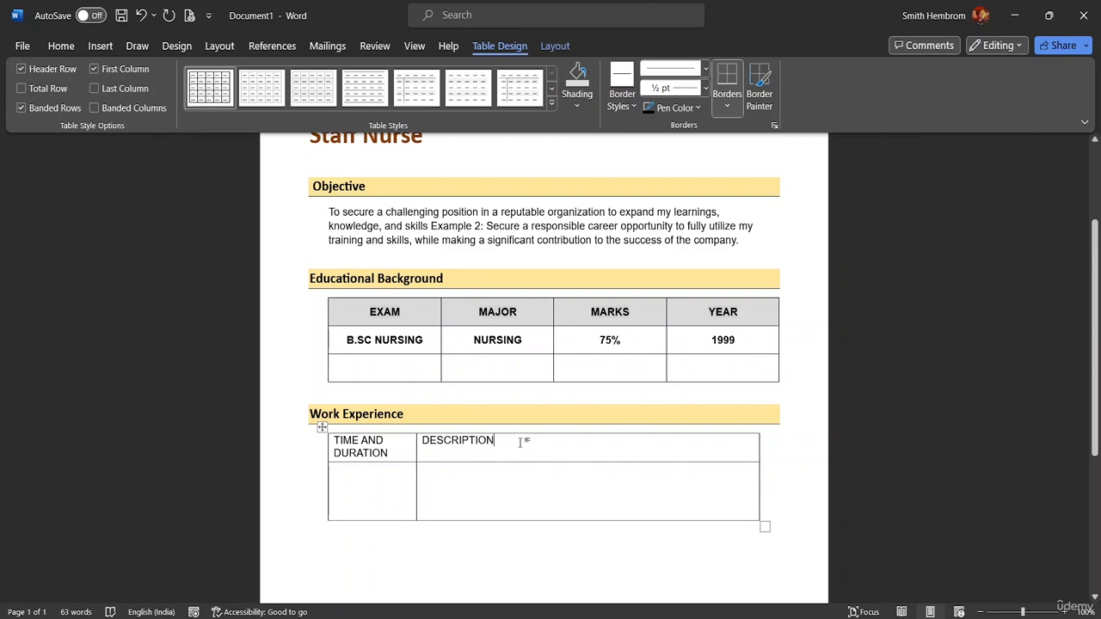
# Step: Centre the DESCRIPTION header horizontally and vertically in its cell and make both column headers of the Work Experience table bold
pyautogui.click(544, 46)
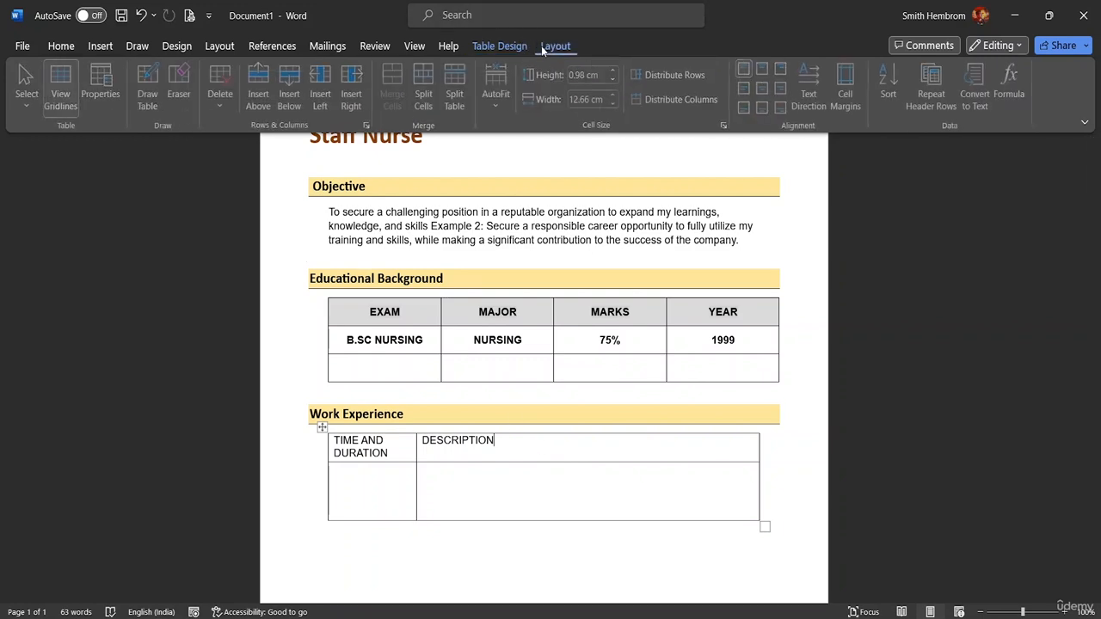
pyautogui.click(764, 88)
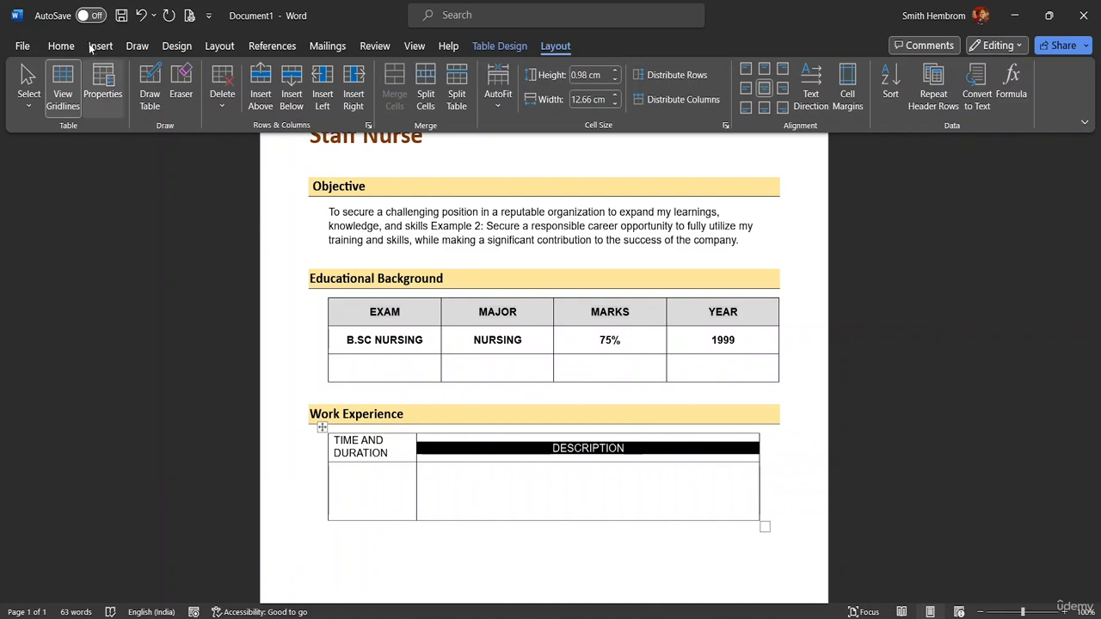
pyautogui.click(61, 45)
pyautogui.click(144, 98)
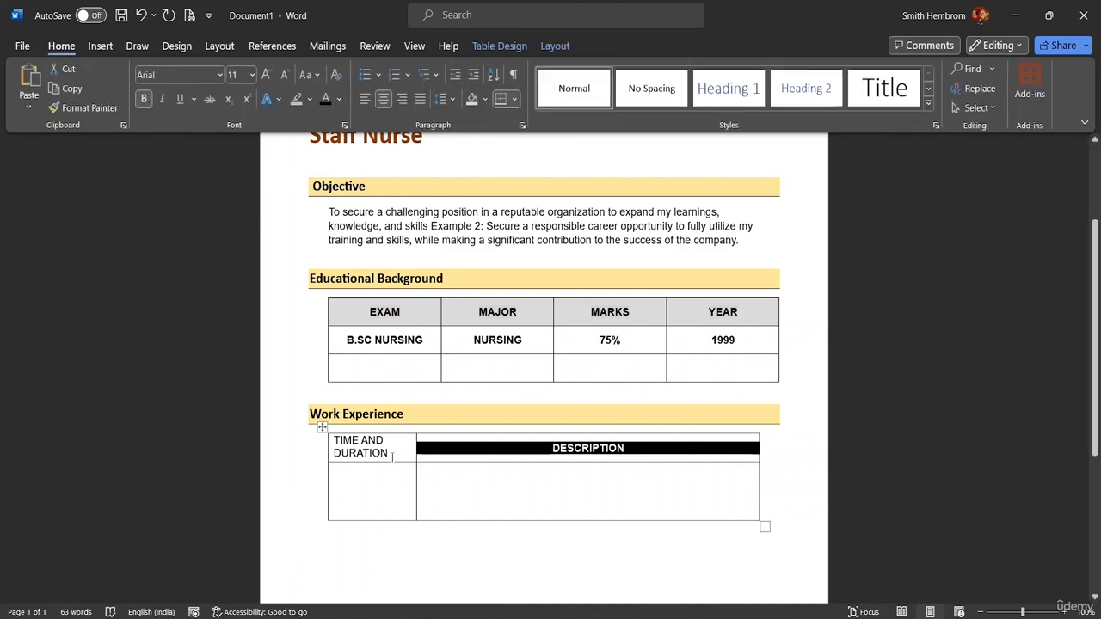
pyautogui.moveTo(392, 456); pyautogui.dragTo(333, 440)
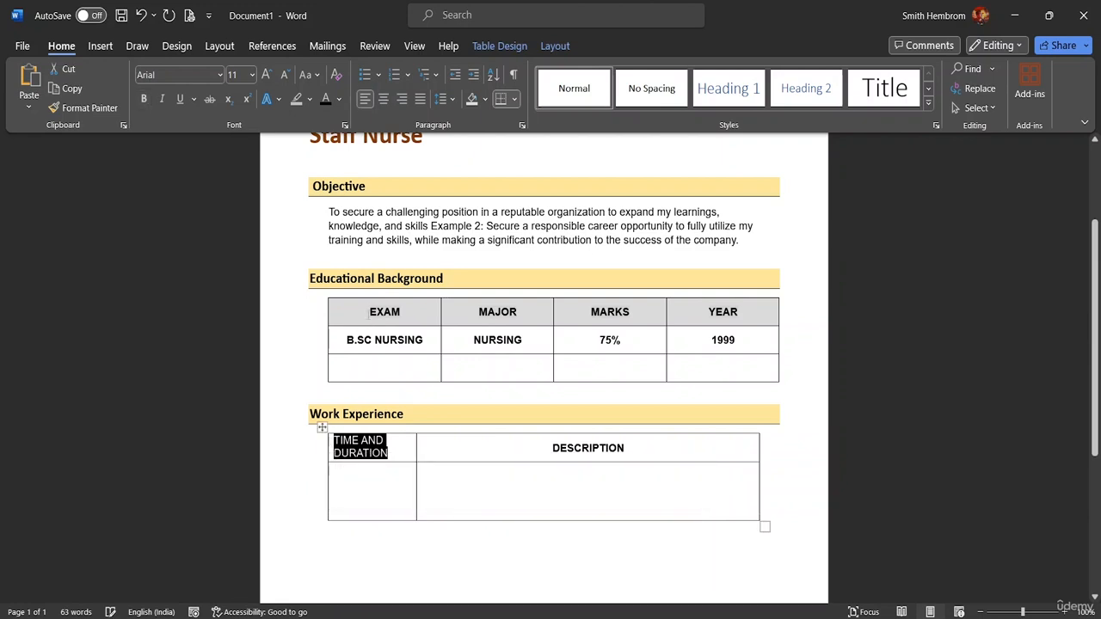
pyautogui.click(144, 98)
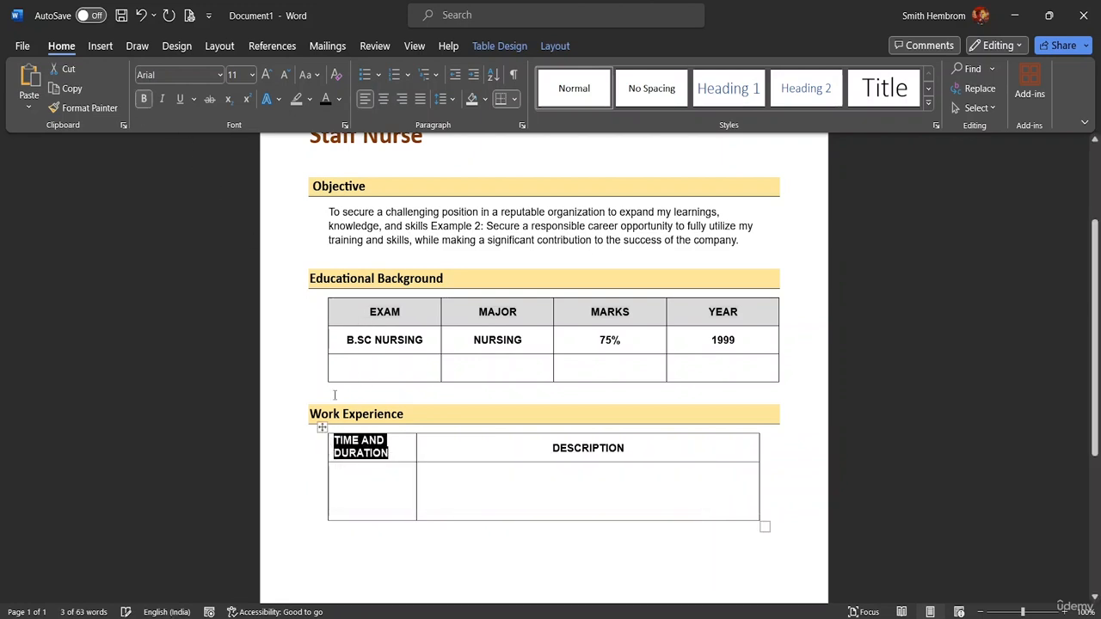
# Step: Enter January 1997-January 1999 with ( 2 Years ) on its own line under TIME AND DURATION, leaving a blank line above
pyautogui.click(346, 483)
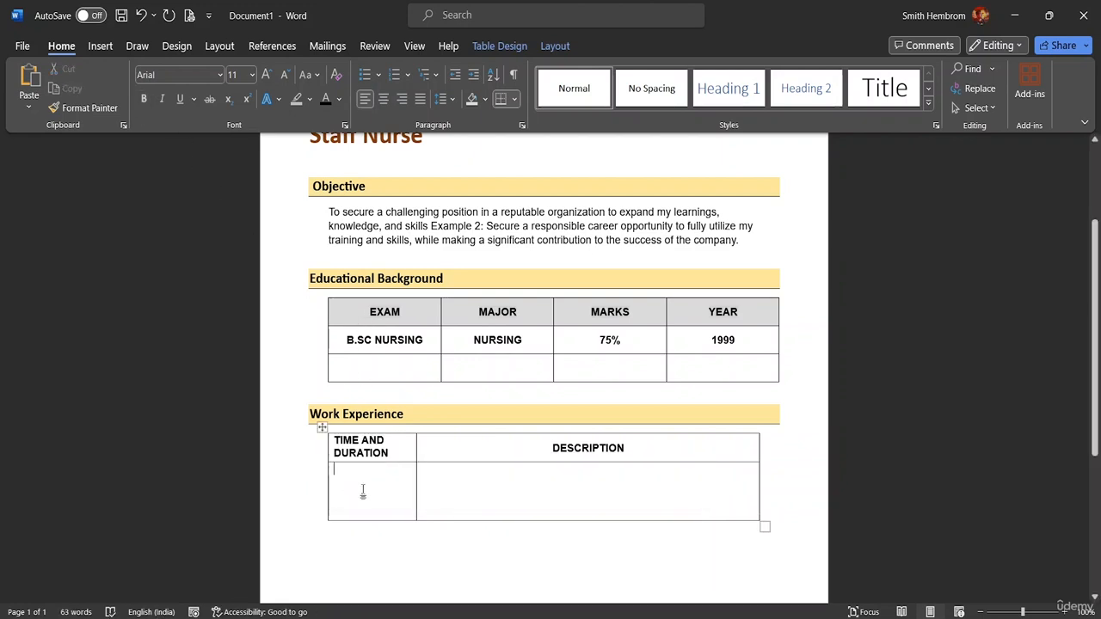
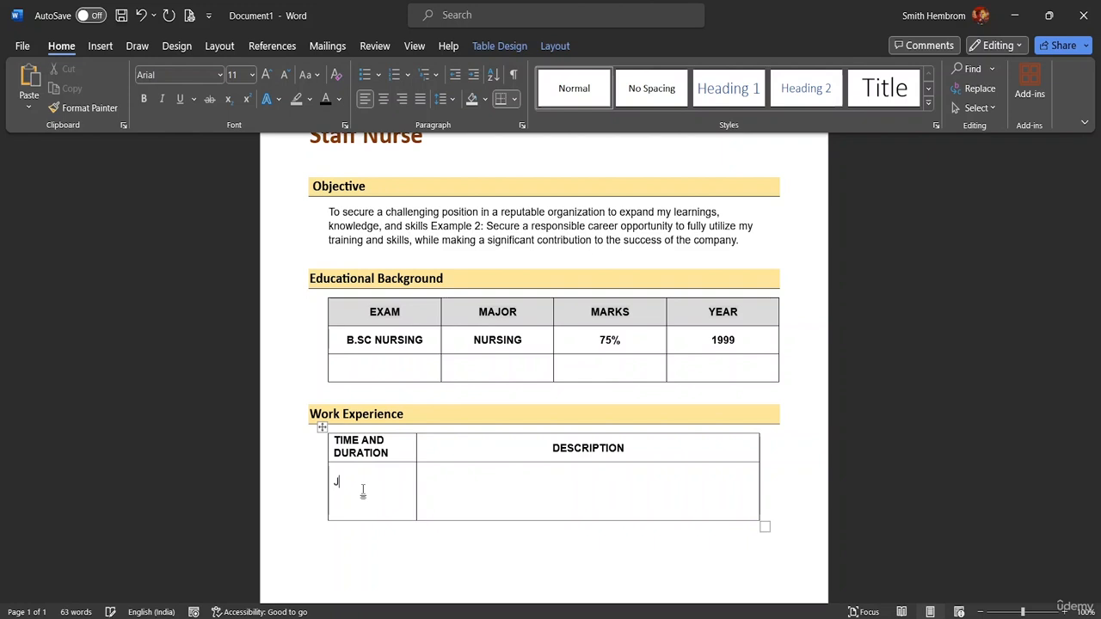
pyautogui.write('anuary')
pyautogui.write('1997-January 1999')
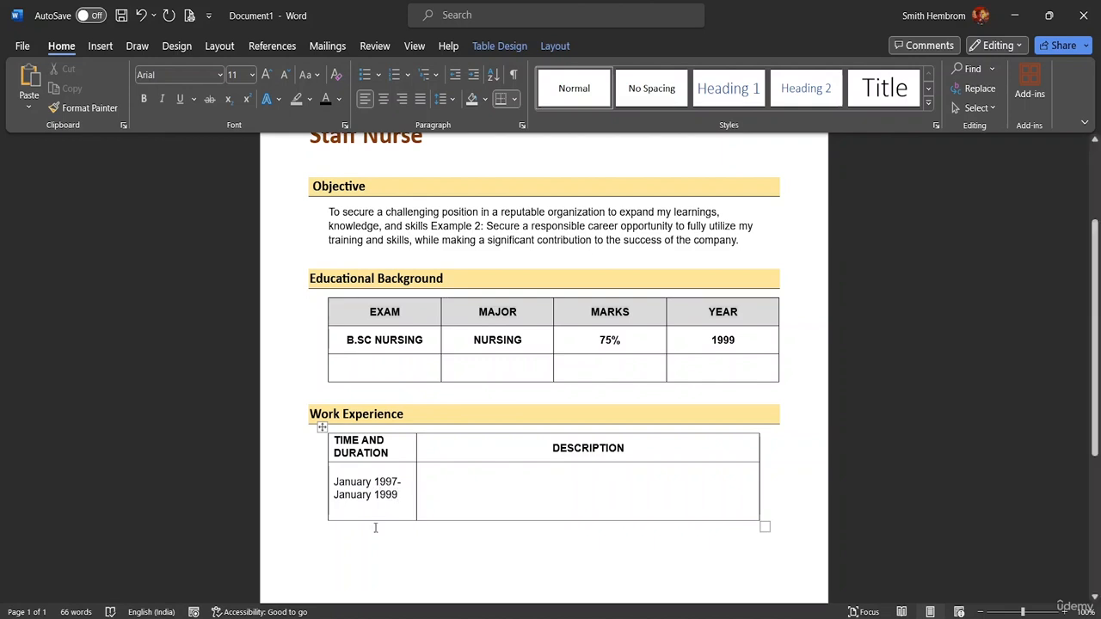
pyautogui.press('Return')
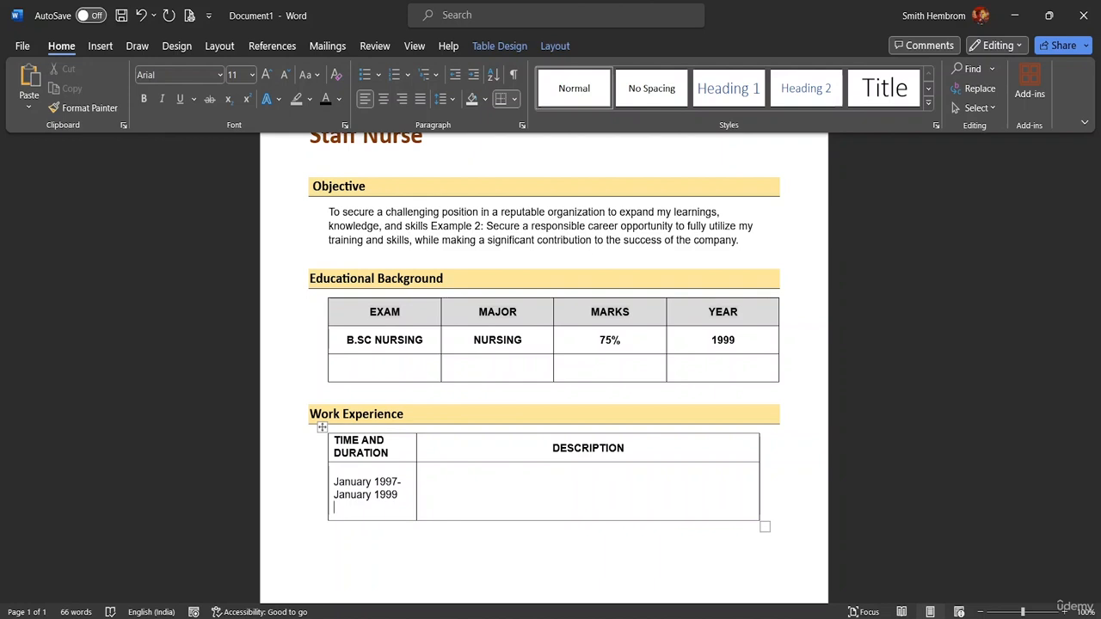
pyautogui.click(367, 532)
pyautogui.press('BackSpace')
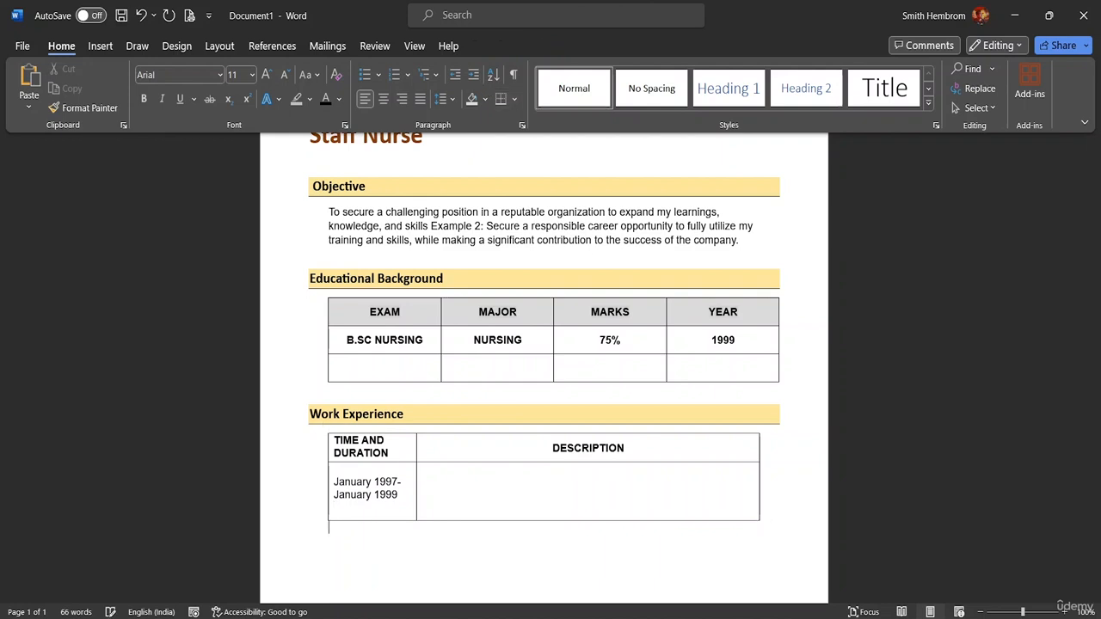
pyautogui.click(347, 509)
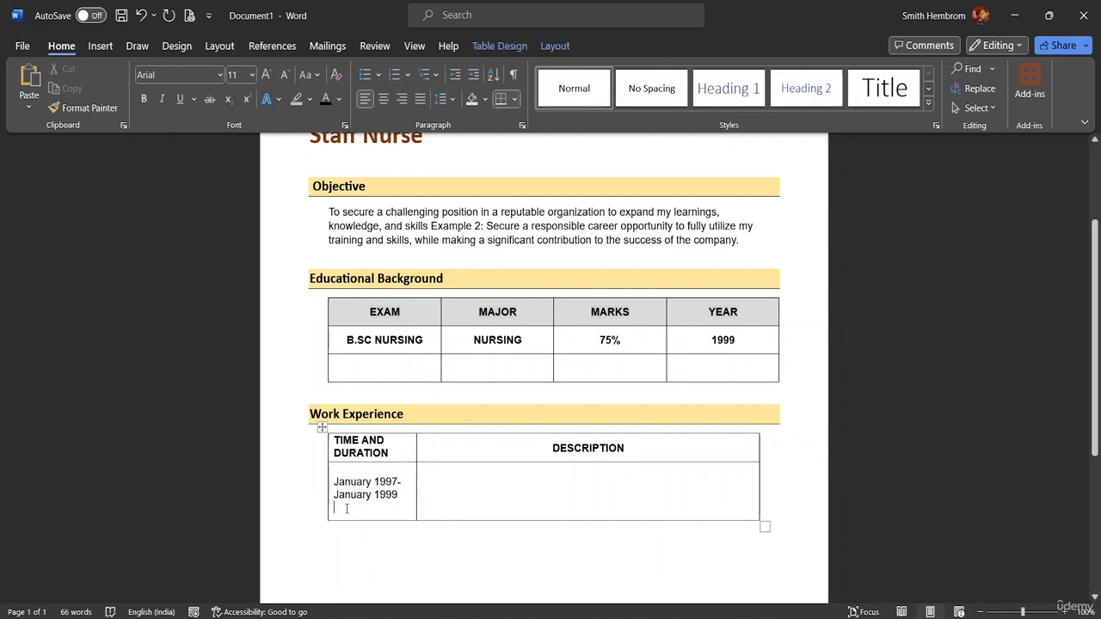
pyautogui.write('(')
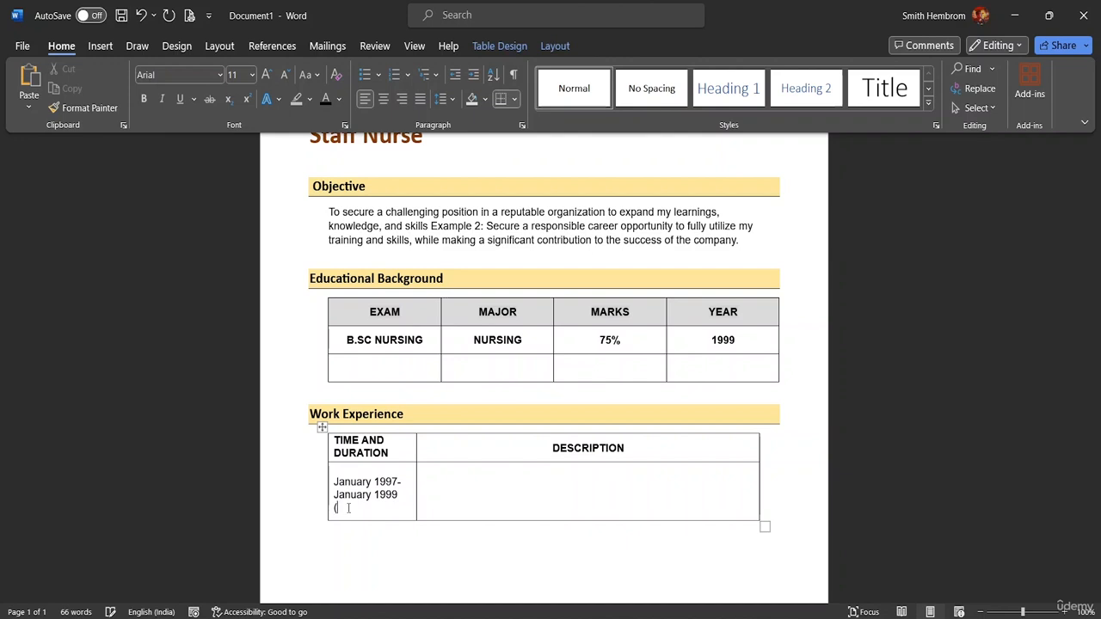
pyautogui.write(' 2 Years )')
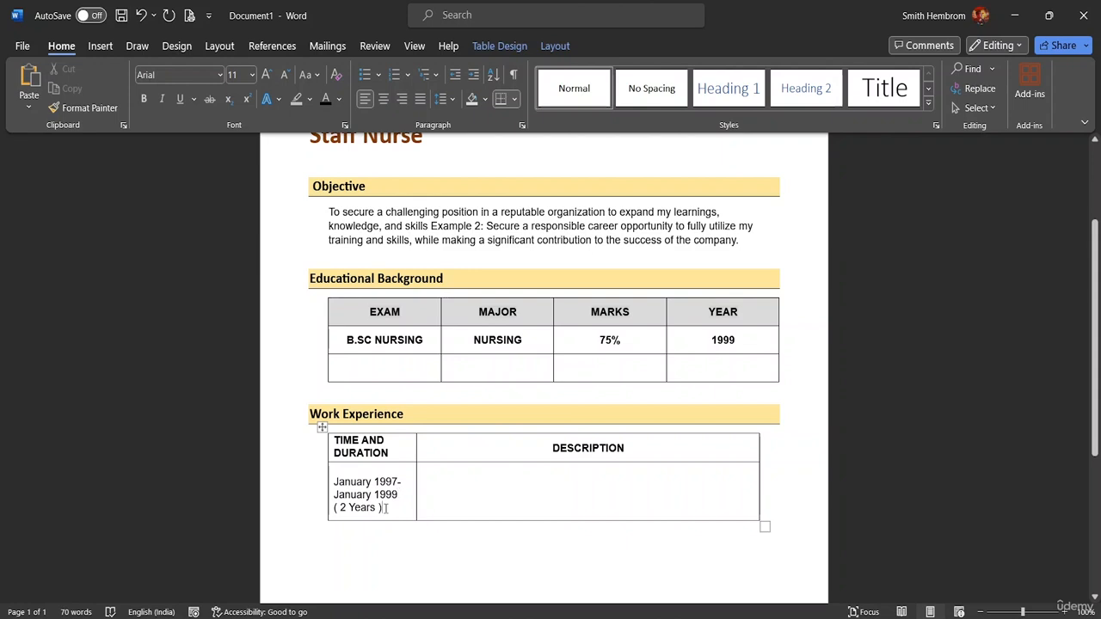
# Step: Centre the employment dates and duration text horizontally in their cell
pyautogui.moveTo(386, 507); pyautogui.dragTo(350, 467)
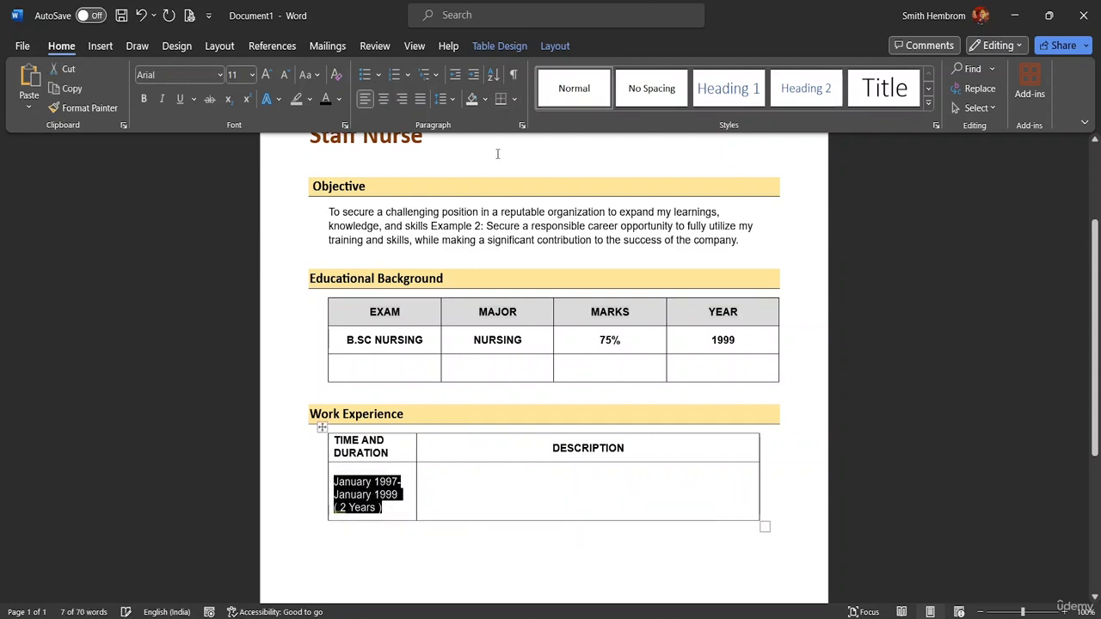
pyautogui.click(382, 100)
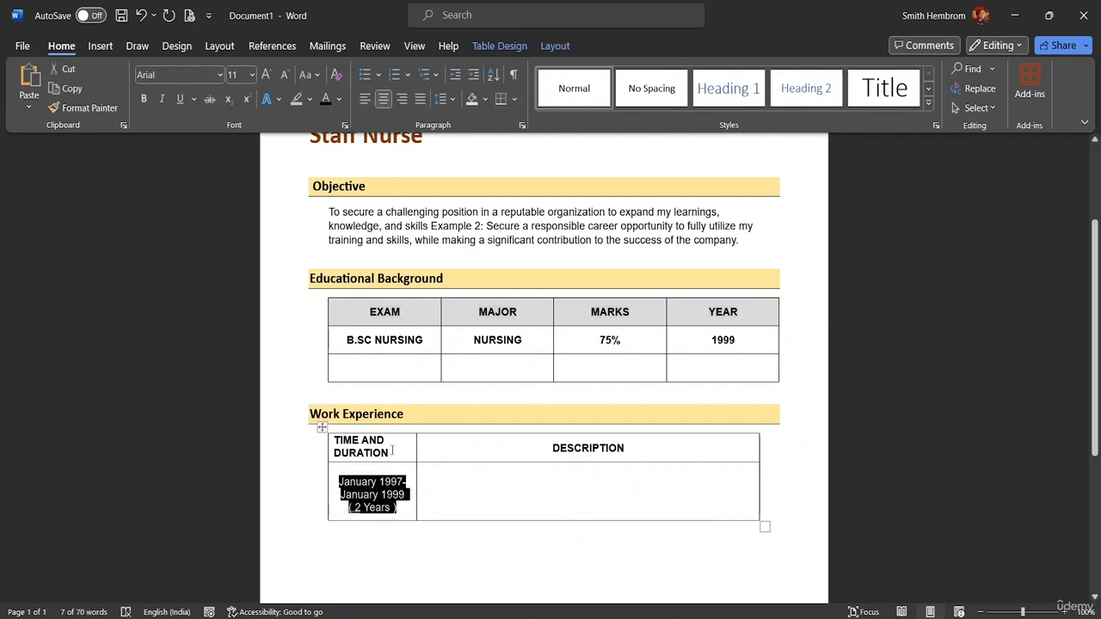
pyautogui.click(402, 510)
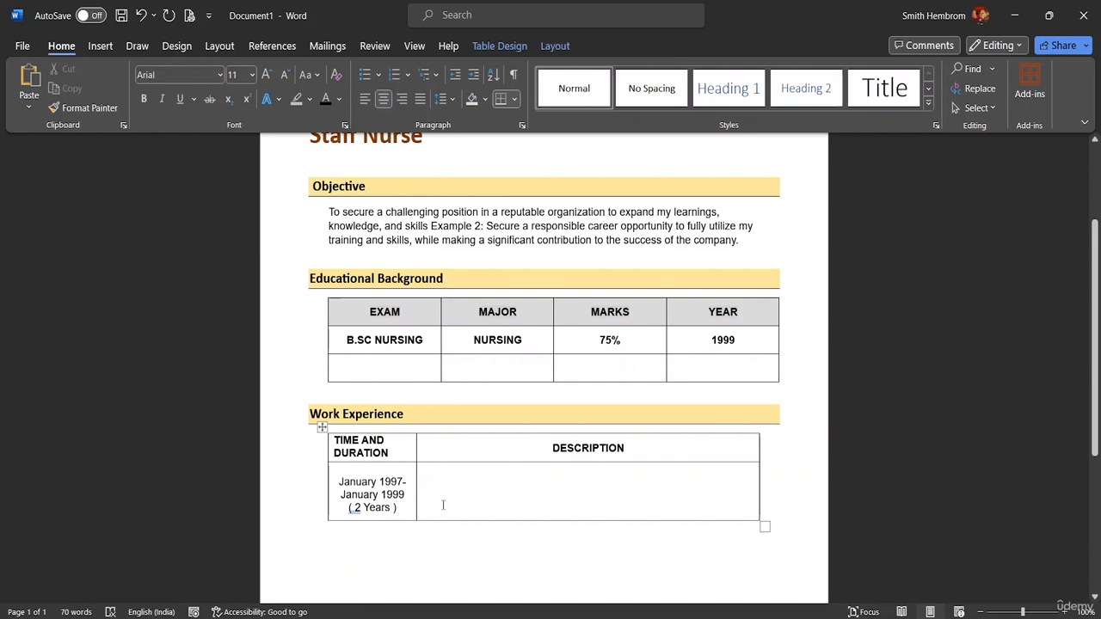
# Step: Add a dash-bulleted line reading NICU , Emergency Department, ICU in the cell under DESCRIPTION
pyautogui.click(455, 480)
pyautogui.write('- ')
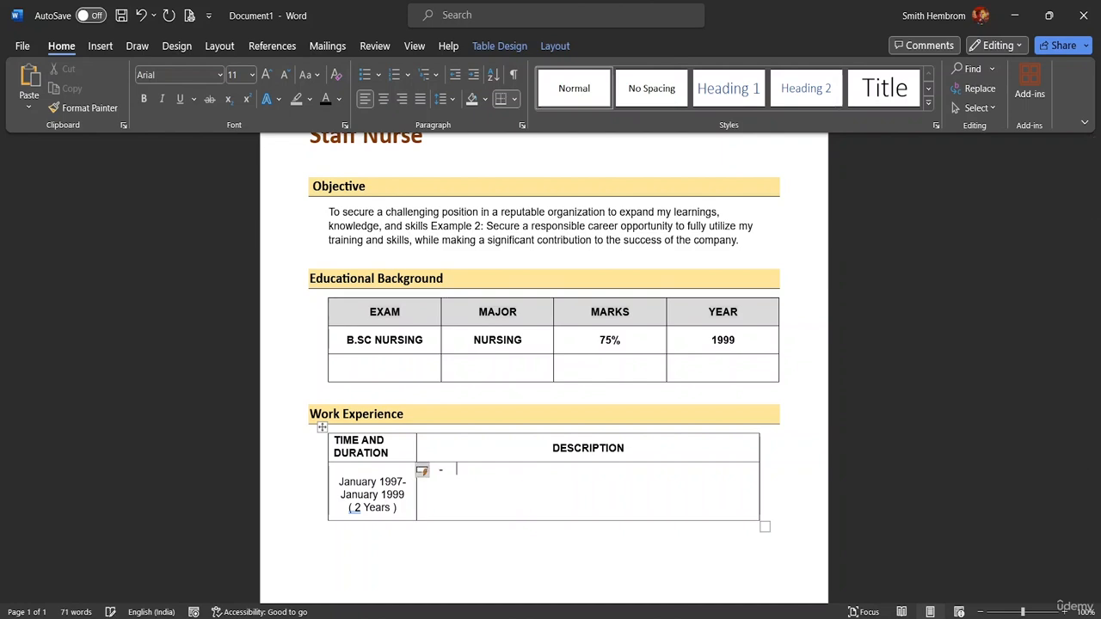
pyautogui.write('Ni')
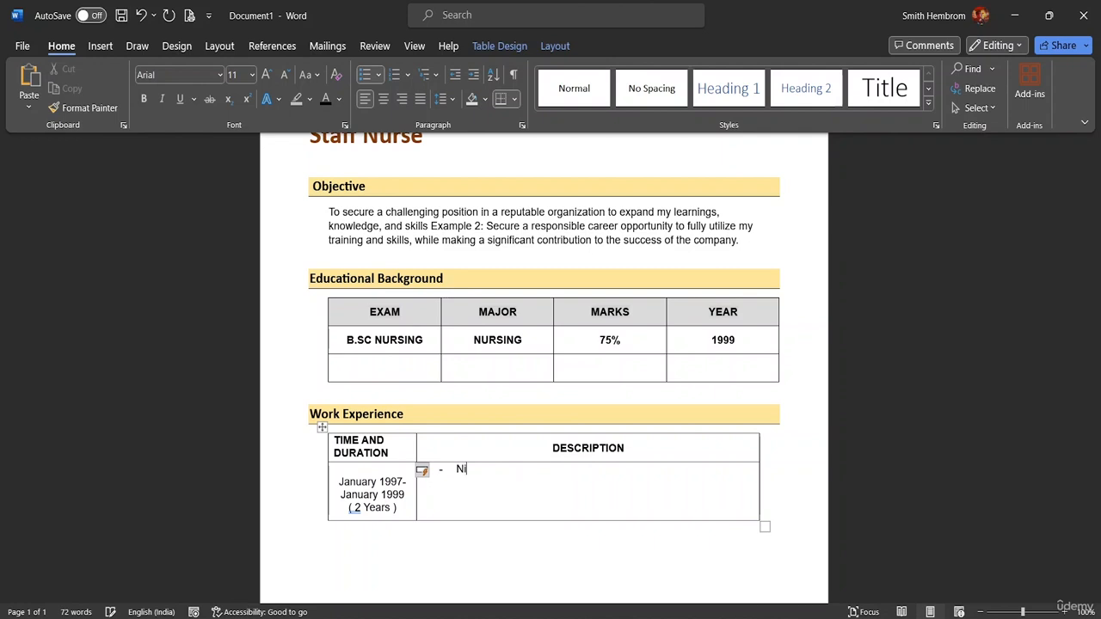
pyautogui.write('CU , e')
pyautogui.press('BackSpace')
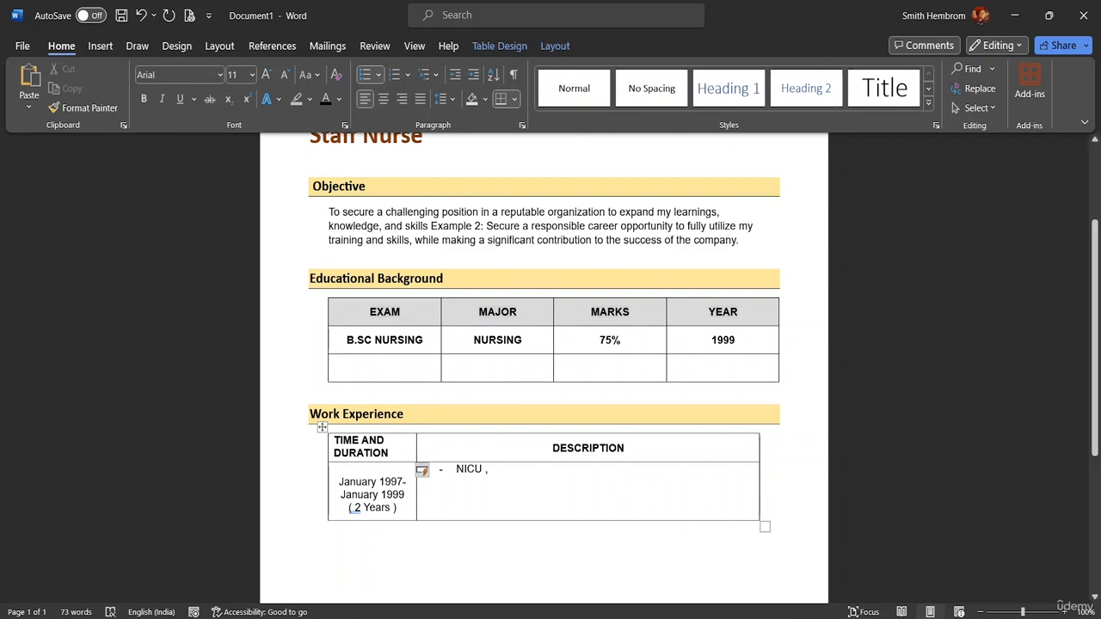
pyautogui.write('e')
pyautogui.press('BackSpace')
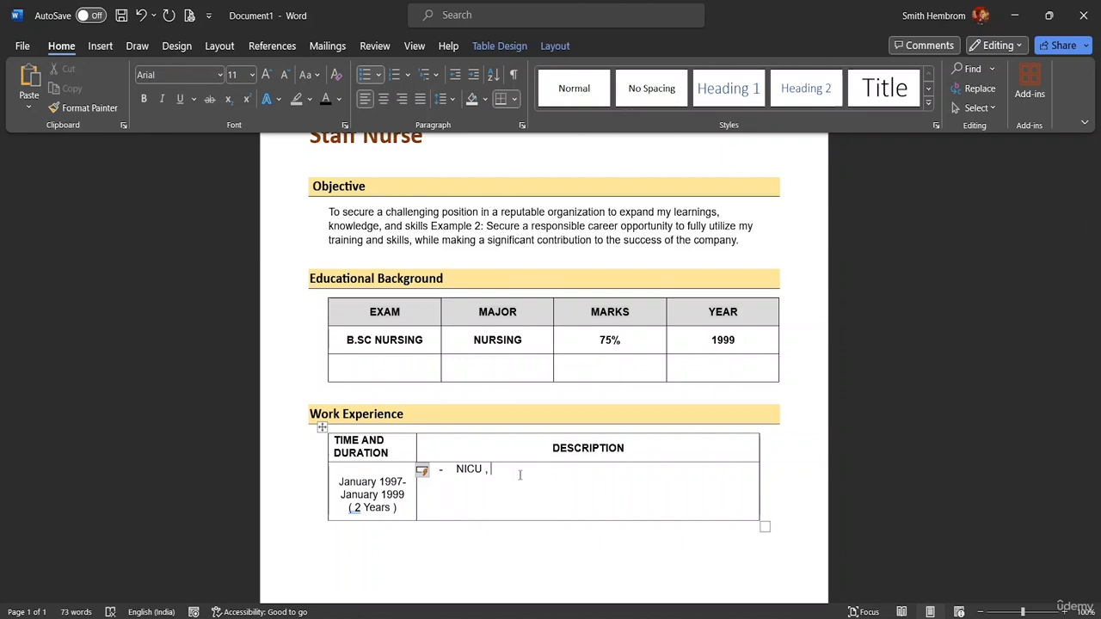
pyautogui.write('Emergency Department,')
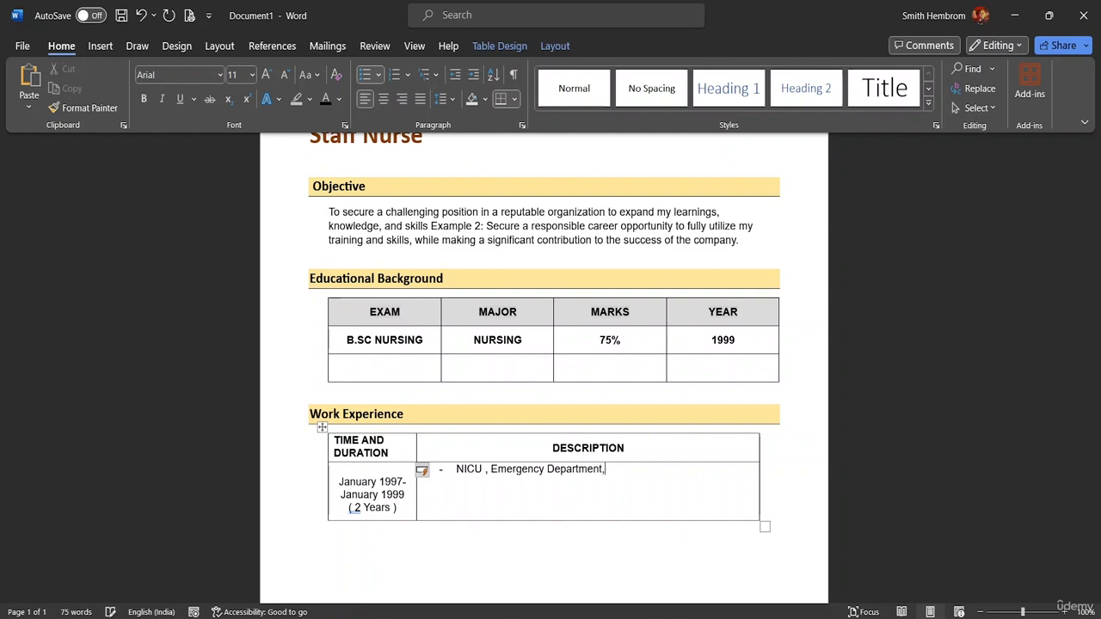
pyautogui.write(' IC')
pyautogui.press('BackSpace')
pyautogui.write('U')
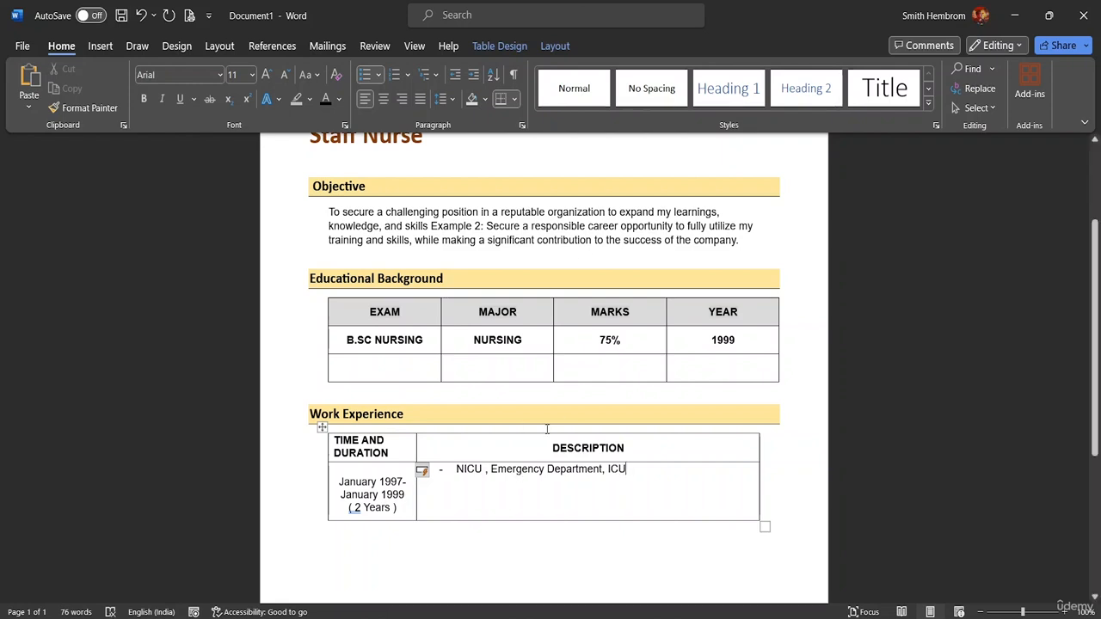
# Step: Add an unbulleted Job Responsibilities line under the departments line, with a blank line between the two
pyautogui.press('Return')
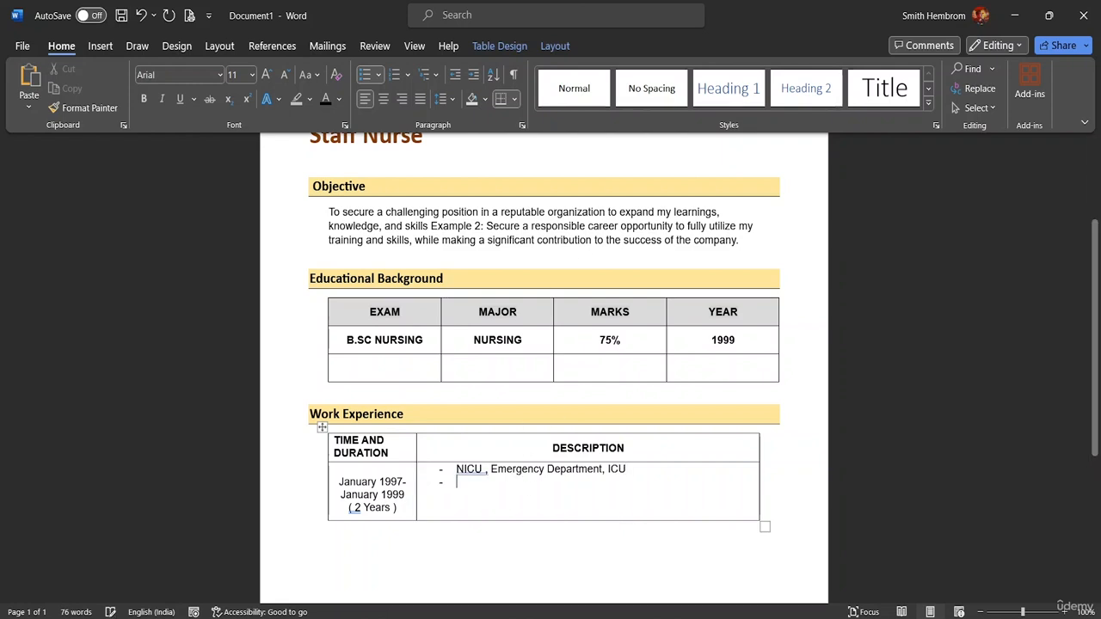
pyautogui.press('BackSpace')
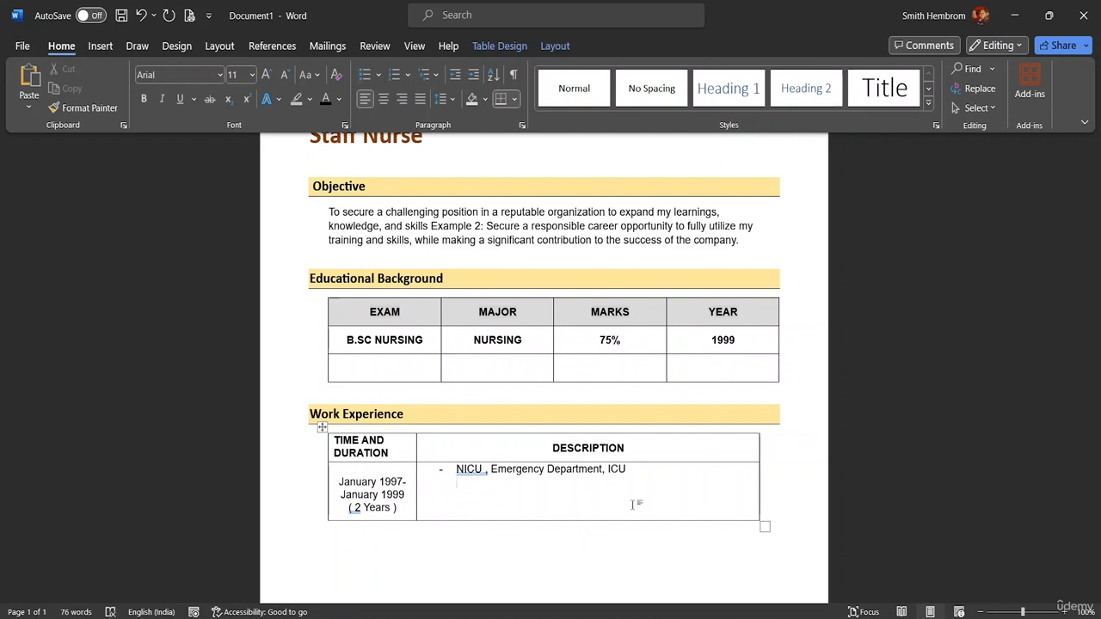
pyautogui.write('Job Res')
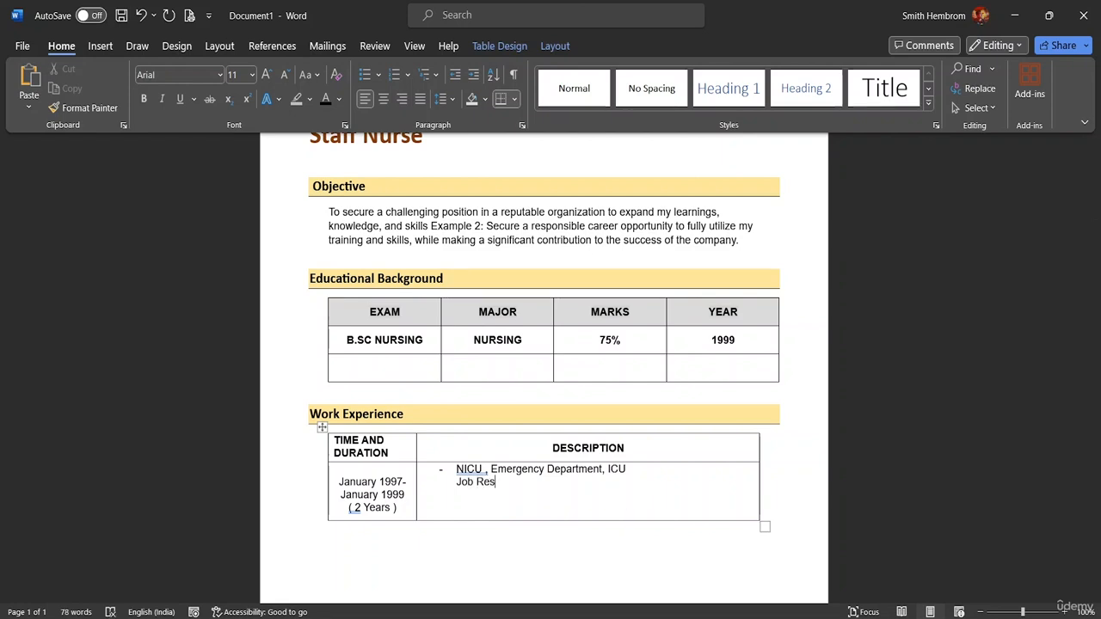
pyautogui.write('pon')
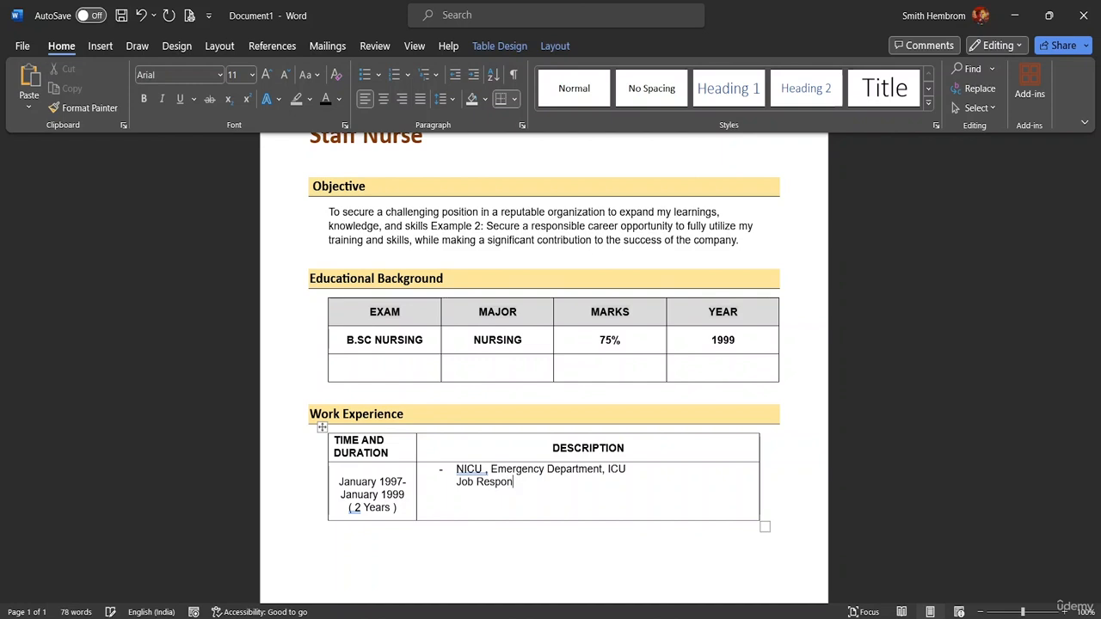
pyautogui.write('sibilities')
pyautogui.click(630, 469)
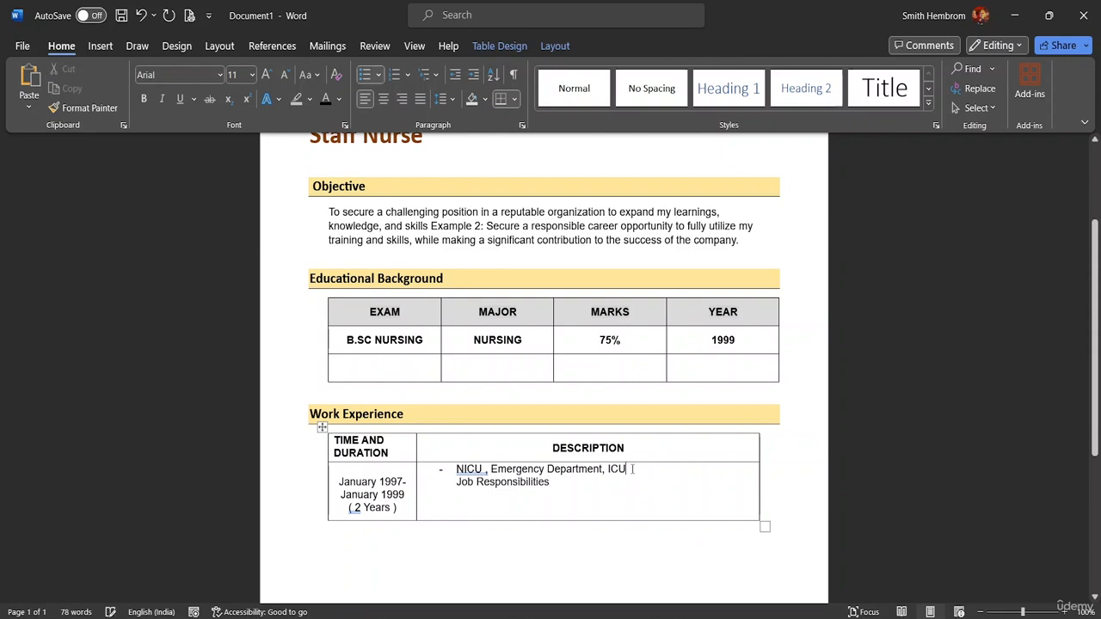
pyautogui.press('Return')
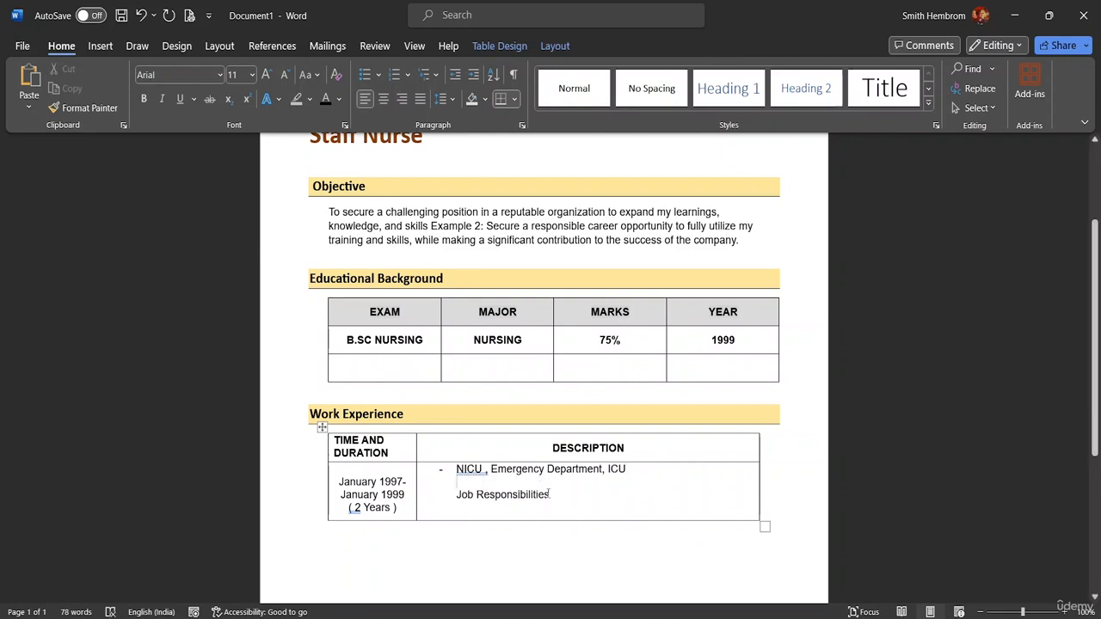
# Step: Make the Job Responsibilities line in the DESCRIPTION cell bold
pyautogui.moveTo(551, 495); pyautogui.dragTo(456, 495)
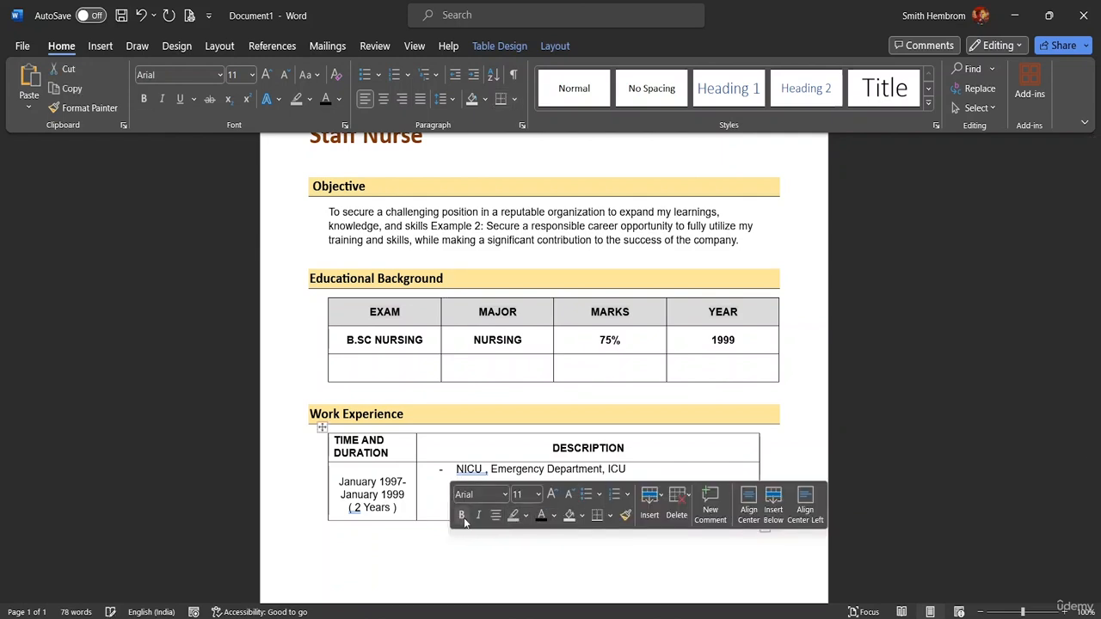
pyautogui.click(678, 489)
pyautogui.click(617, 475)
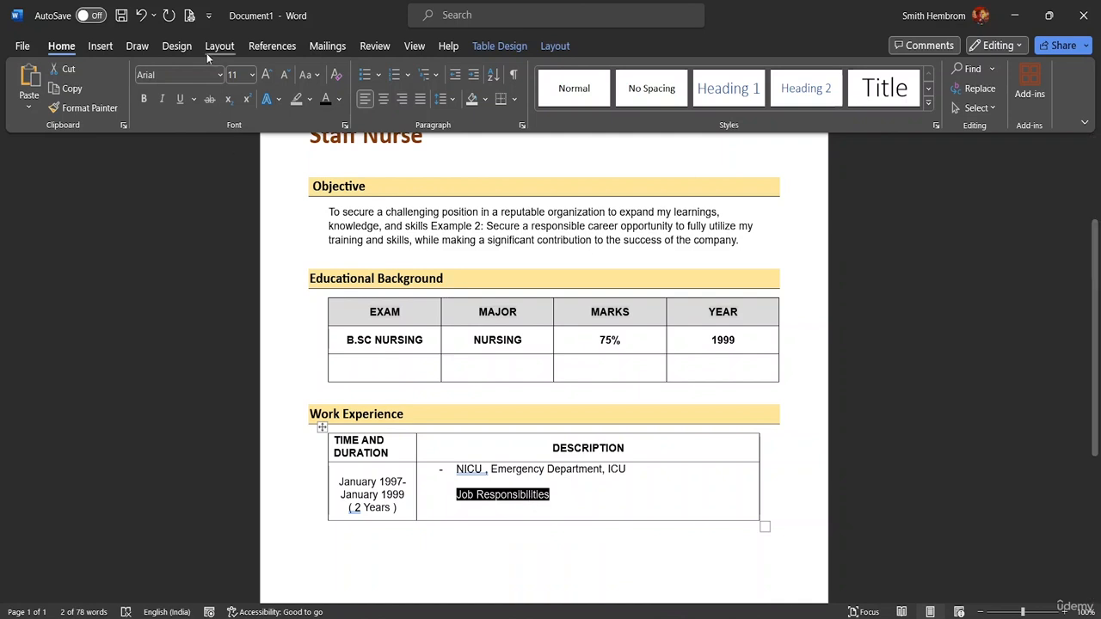
pyautogui.click(144, 99)
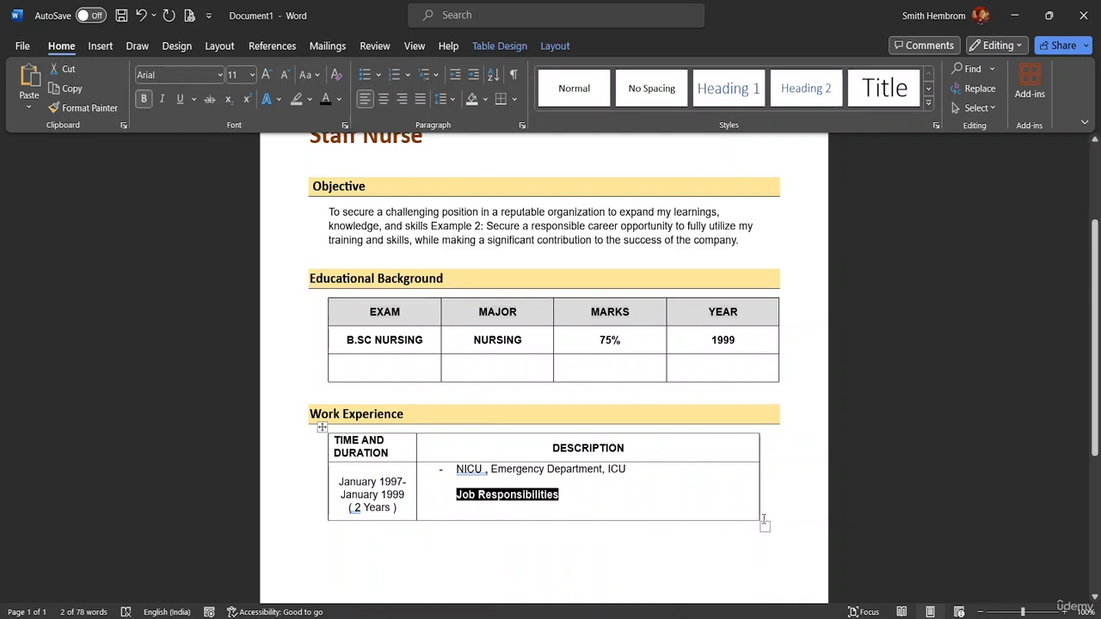
# Step: Increase the height of the lower work experience row and start a list line with solid round bullets under Job Responsibilities
pyautogui.moveTo(758, 521); pyautogui.dragTo(742, 597)
pyautogui.click(558, 510)
pyautogui.press('Return')
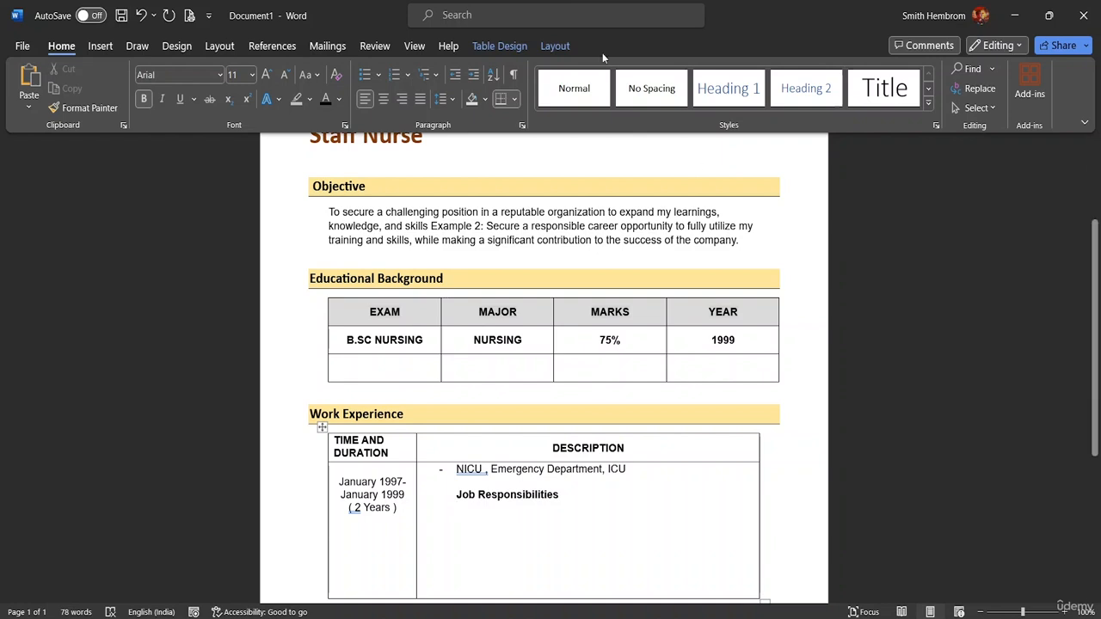
pyautogui.click(365, 75)
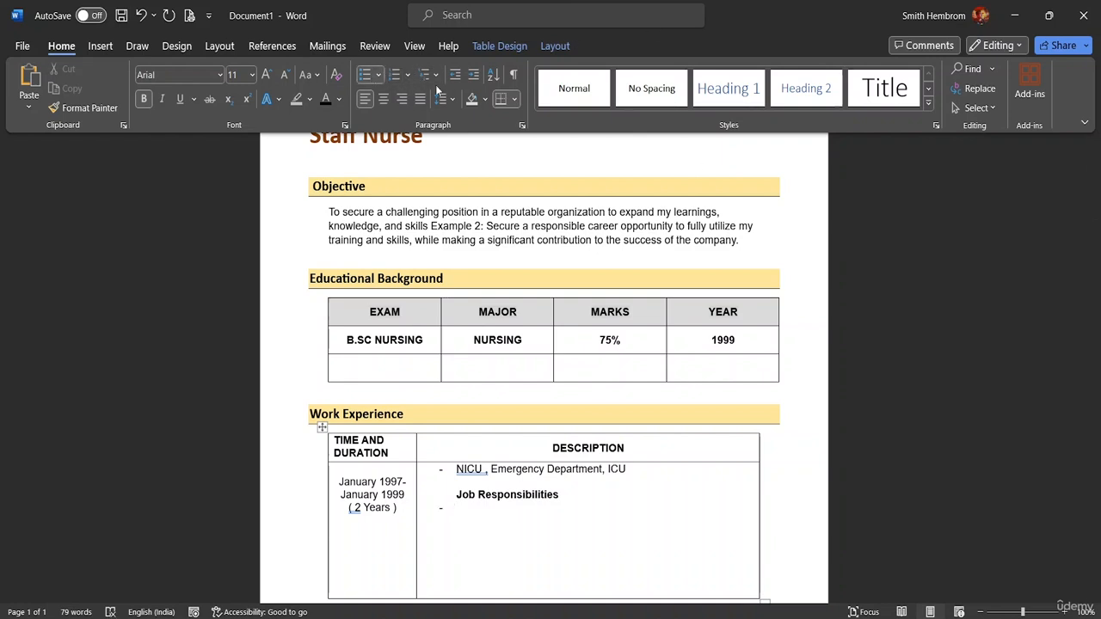
pyautogui.click(382, 75)
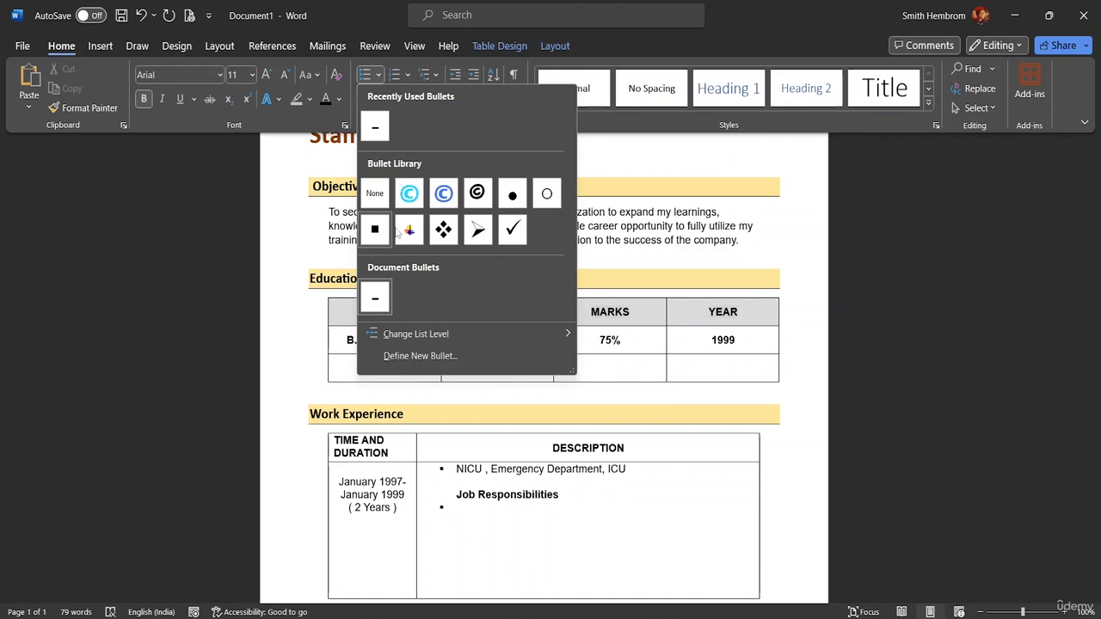
pyautogui.click(517, 195)
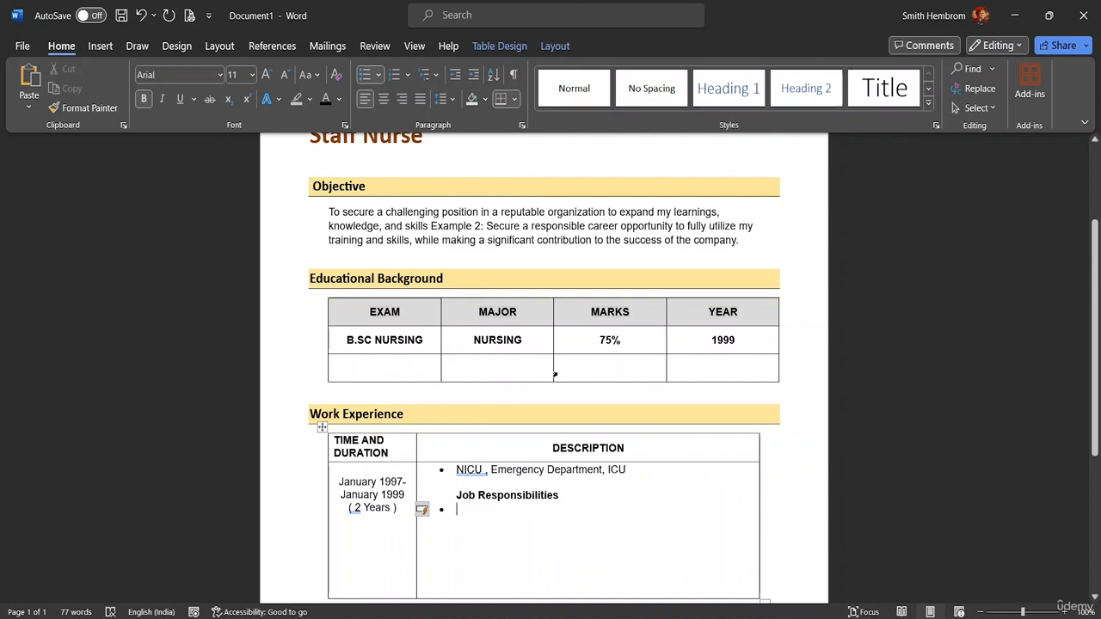
# Step: Enter Medicine Administration as the first responsibility and start another bulleted line below it
pyautogui.write('M')
pyautogui.press('BackSpace')
pyautogui.write('Me')
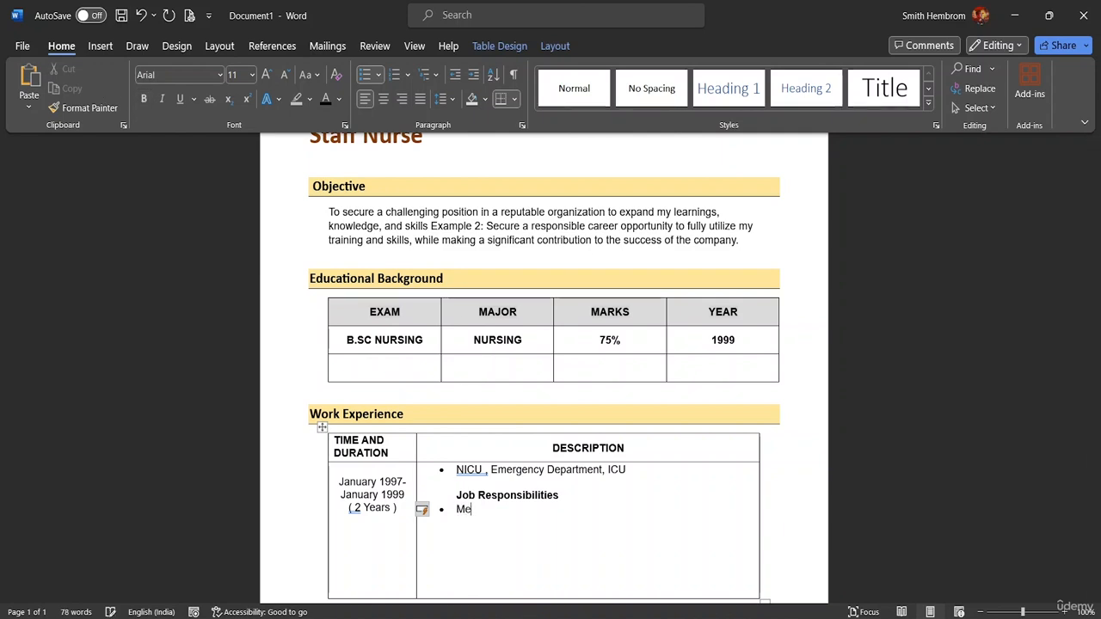
pyautogui.write('dicina')
pyautogui.write(' Administra')
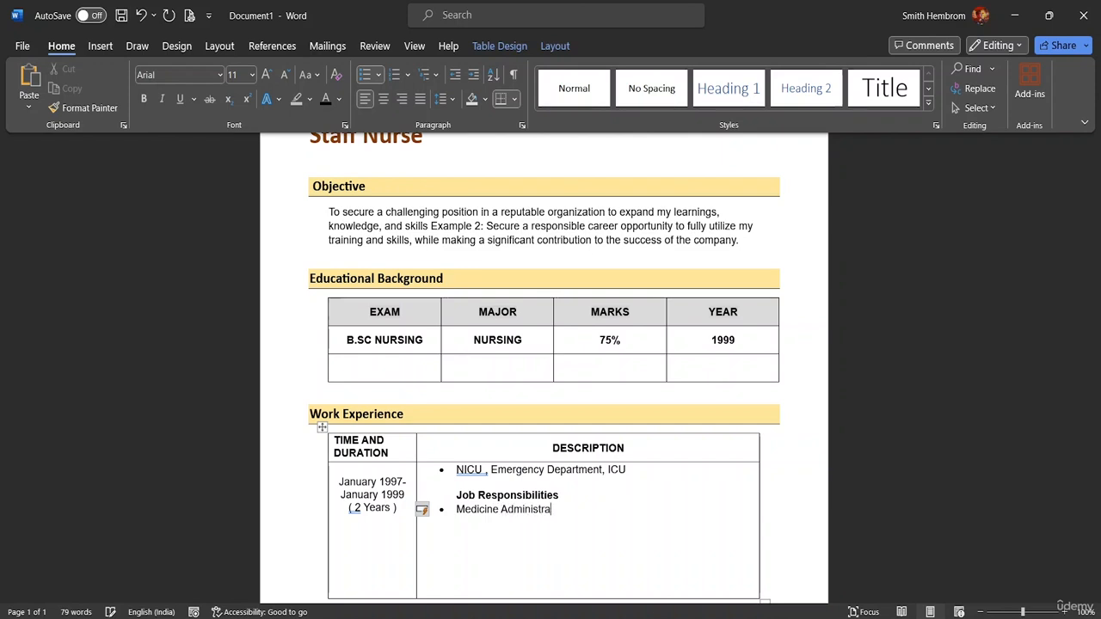
pyautogui.write('tion')
pyautogui.press('Return')
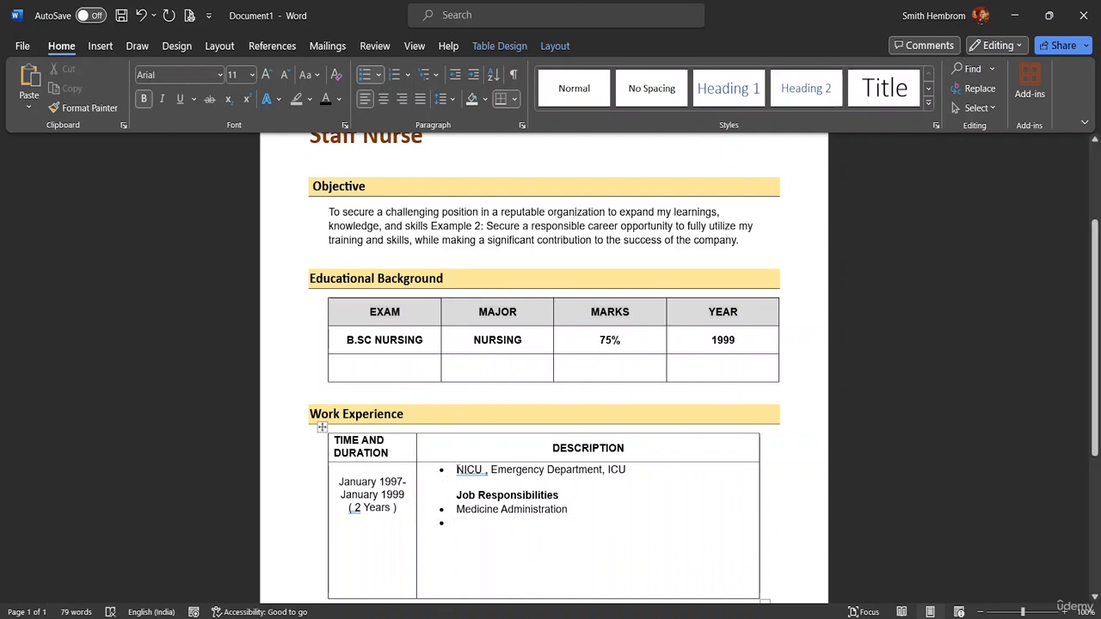
# Step: Remove the bullet from the NICU , Emergency Department, ICU line and format its text as 14 pt bold
pyautogui.click(452, 470)
pyautogui.press('BackSpace')
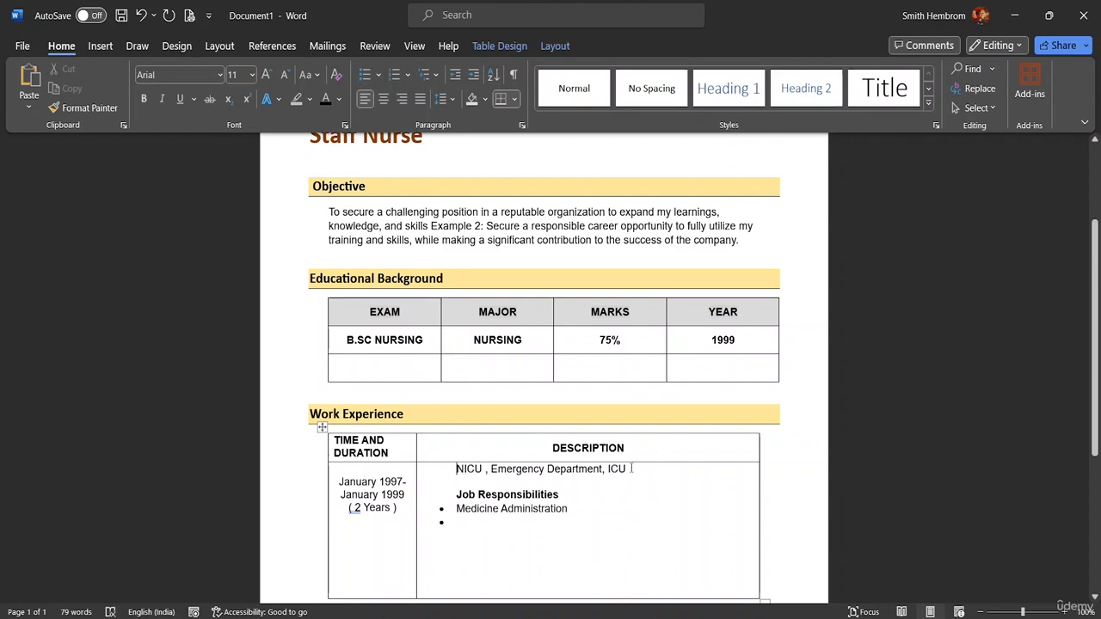
pyautogui.moveTo(632, 468); pyautogui.dragTo(456, 469)
pyautogui.click(610, 492)
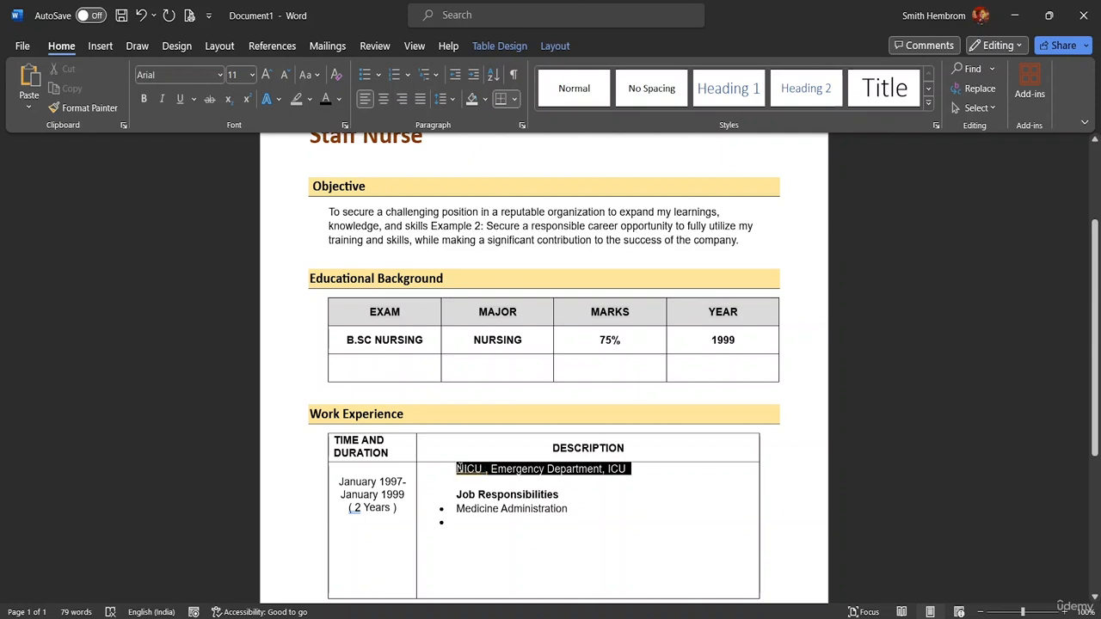
pyautogui.click(251, 75)
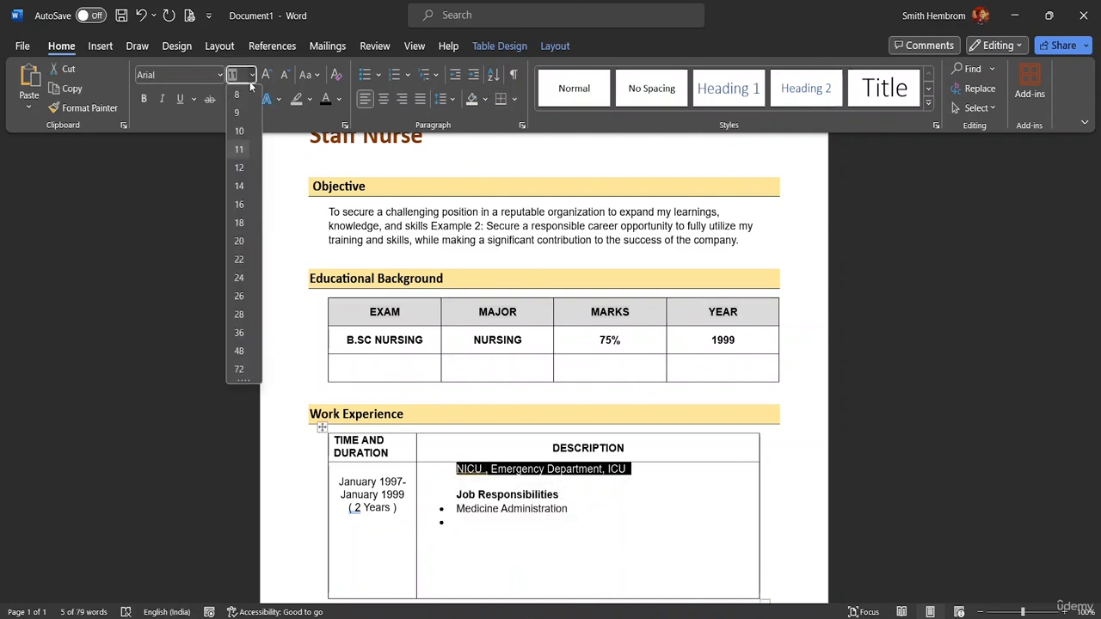
pyautogui.click(239, 185)
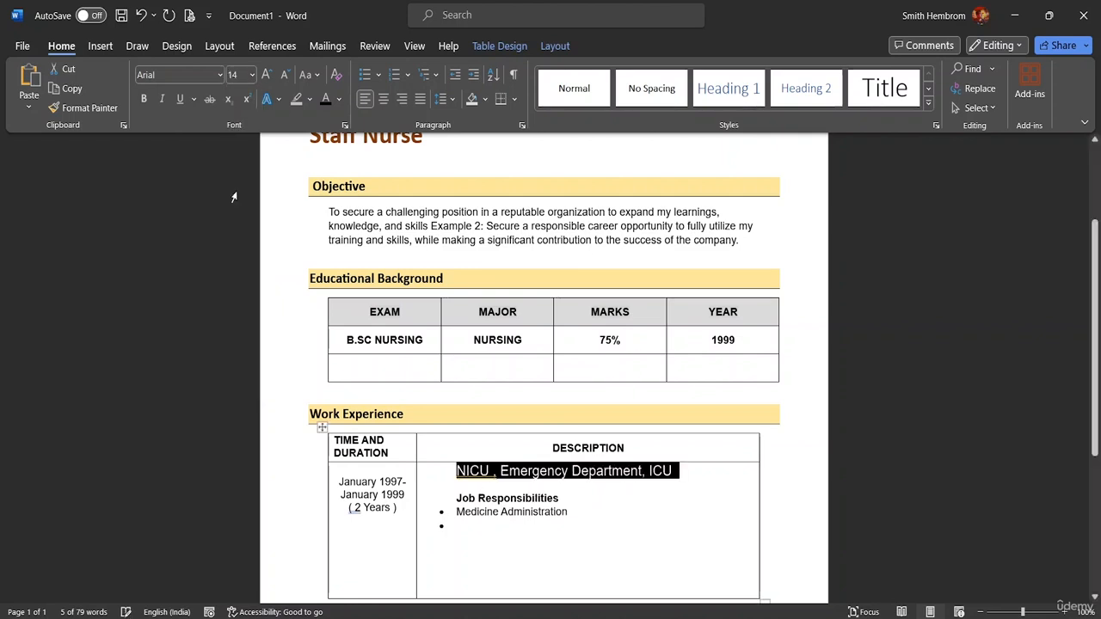
pyautogui.click(144, 99)
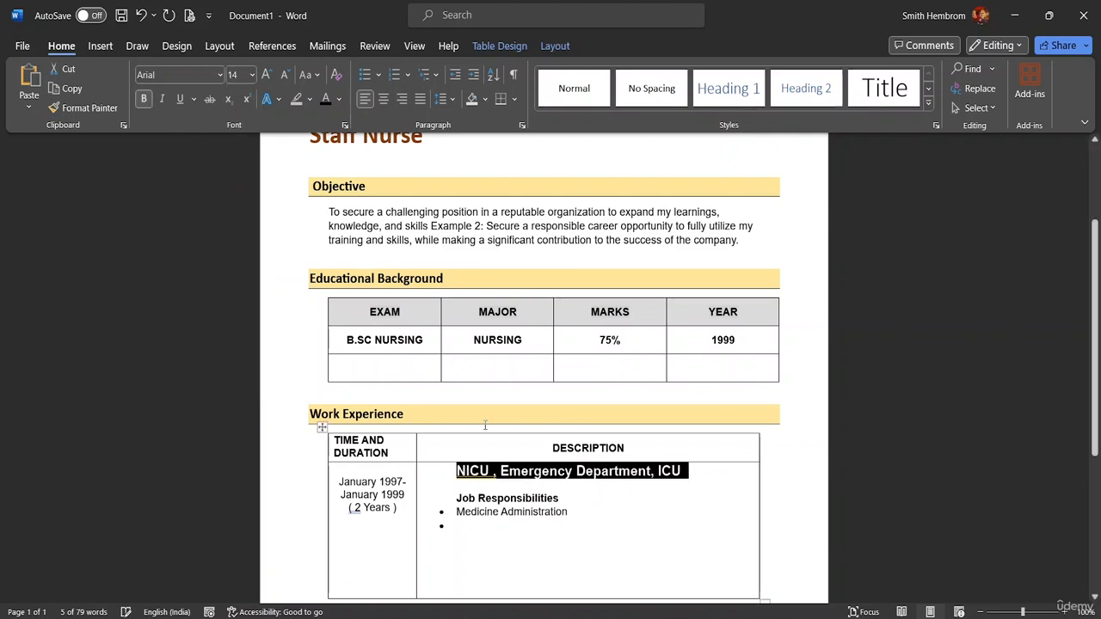
# Step: Enter Emergency Care as the second bulleted item under Job Responsibilities
pyautogui.click(461, 528)
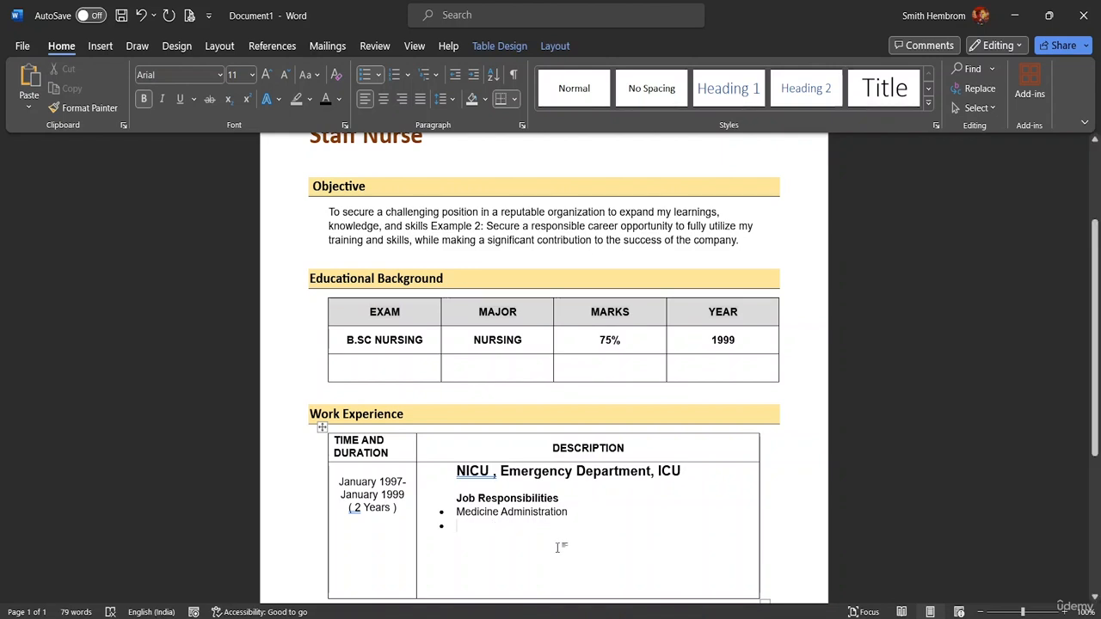
pyautogui.write('E')
pyautogui.press('BackSpace')
pyautogui.write('Eme')
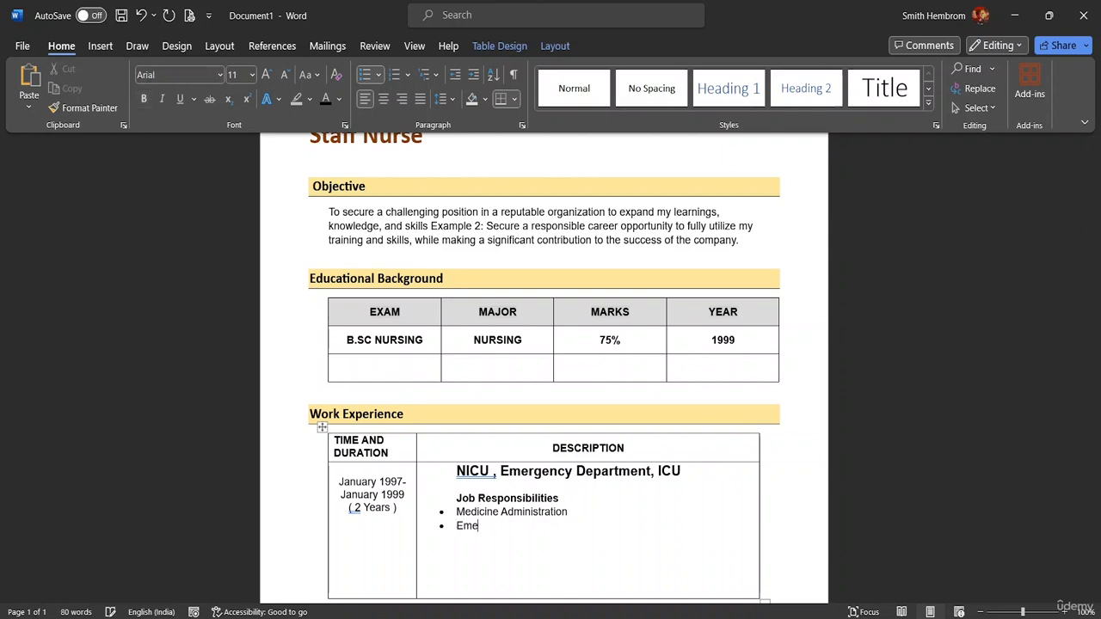
pyautogui.write('rgen')
pyautogui.write('cy Care')
# Step: Reduce the height of the lower work experience row so it ends just below the Emergency Care bullet
pyautogui.scroll(-3, 499, 450)
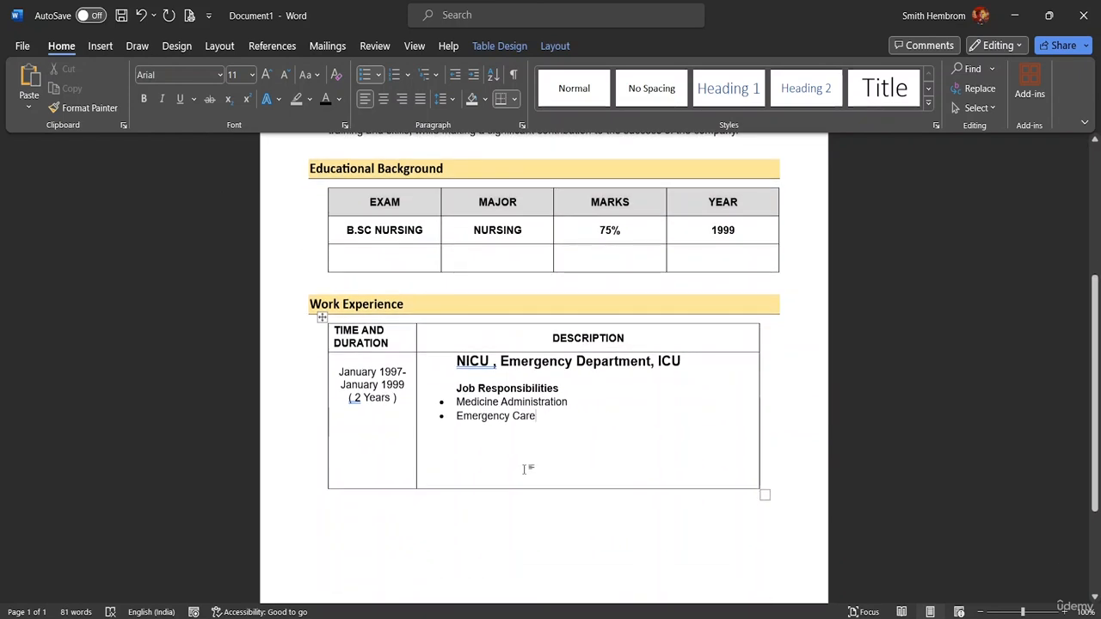
pyautogui.scroll(-4, 514, 433)
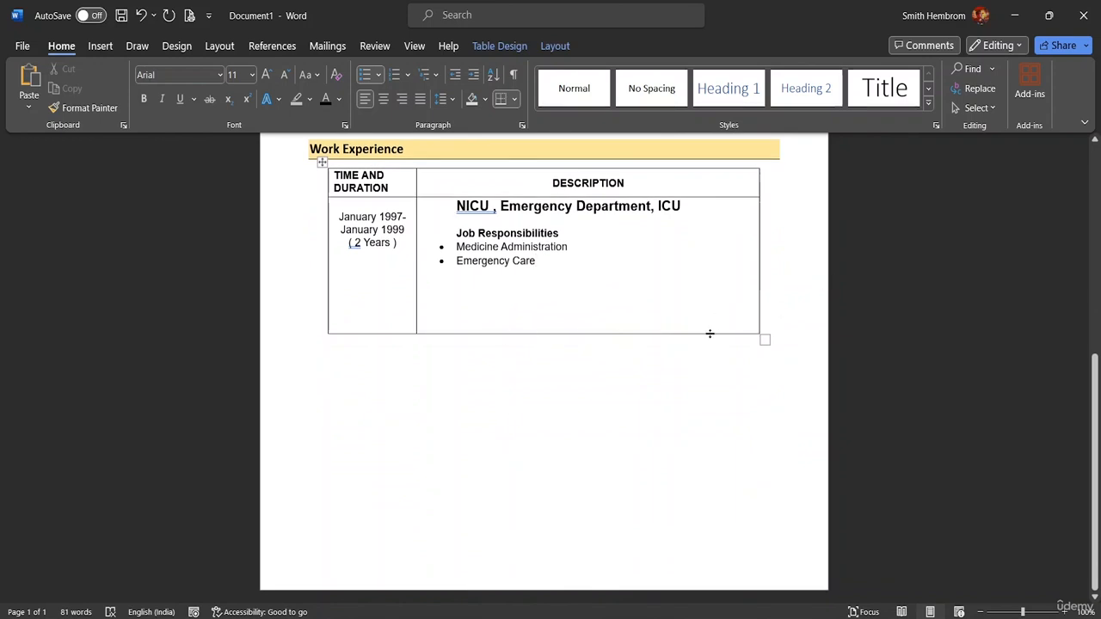
pyautogui.moveTo(710, 334); pyautogui.dragTo(706, 283)
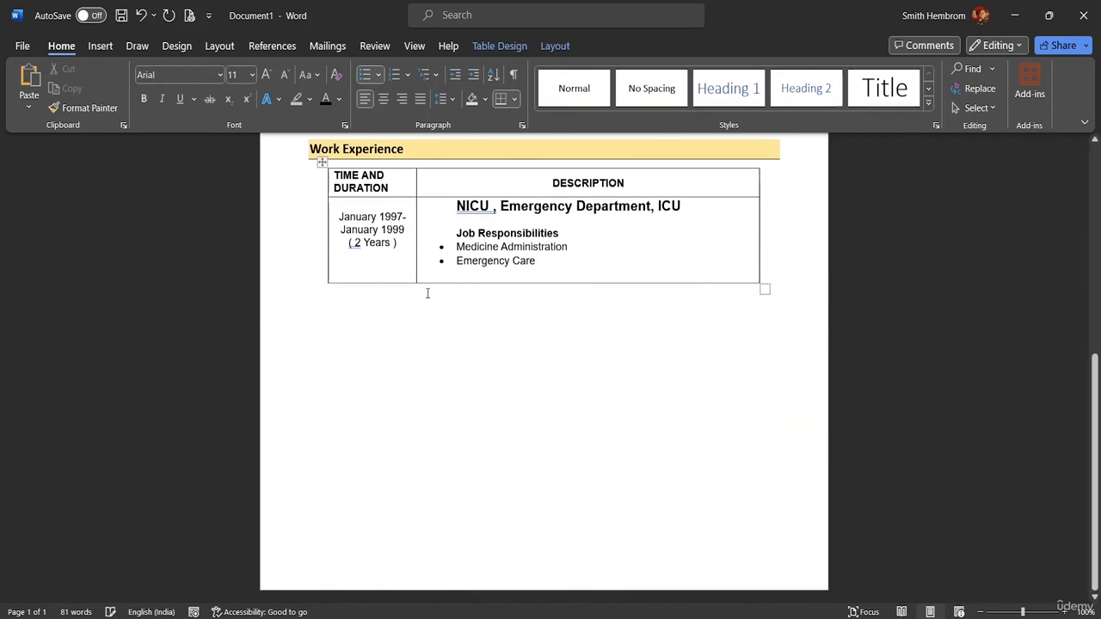
# Step: Copy the shaded Work Experience heading above the table
pyautogui.scroll(3, 438, 289)
pyautogui.scroll(6, 462, 228)
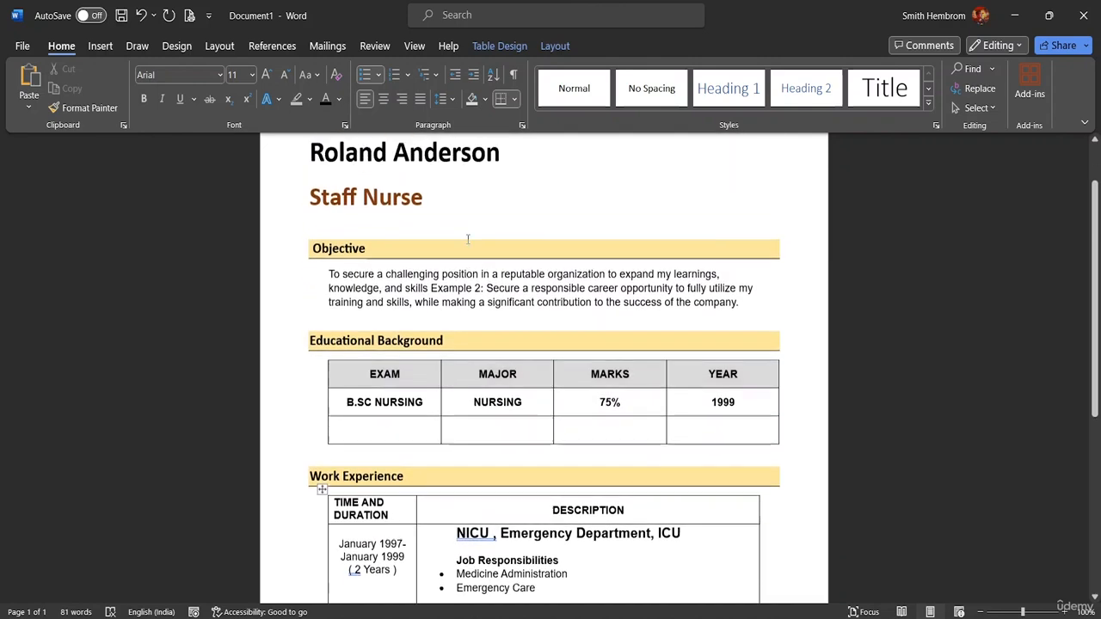
pyautogui.scroll(-5, 417, 392)
pyautogui.scroll(-3, 417, 391)
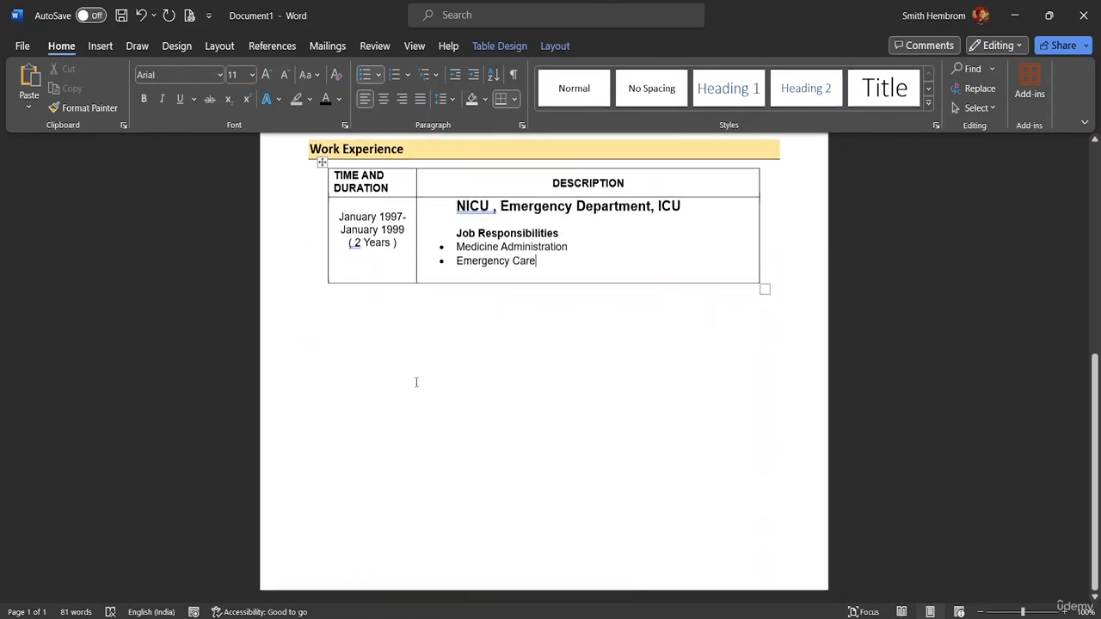
pyautogui.moveTo(413, 152); pyautogui.dragTo(311, 151)
pyautogui.hotkey('ctrl', 'c')
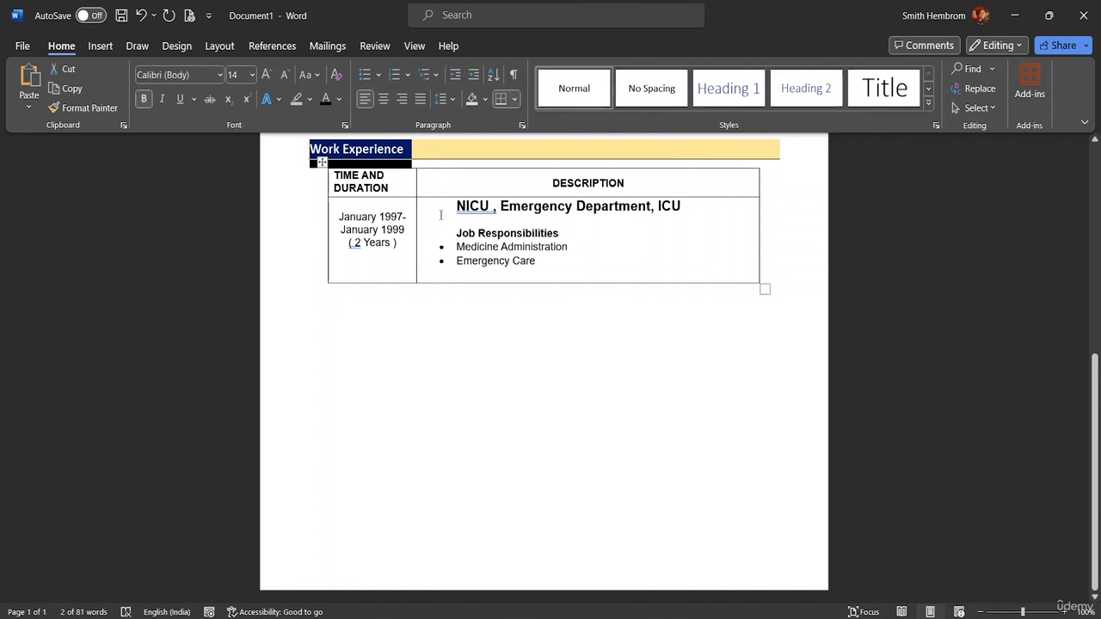
pyautogui.click(328, 309)
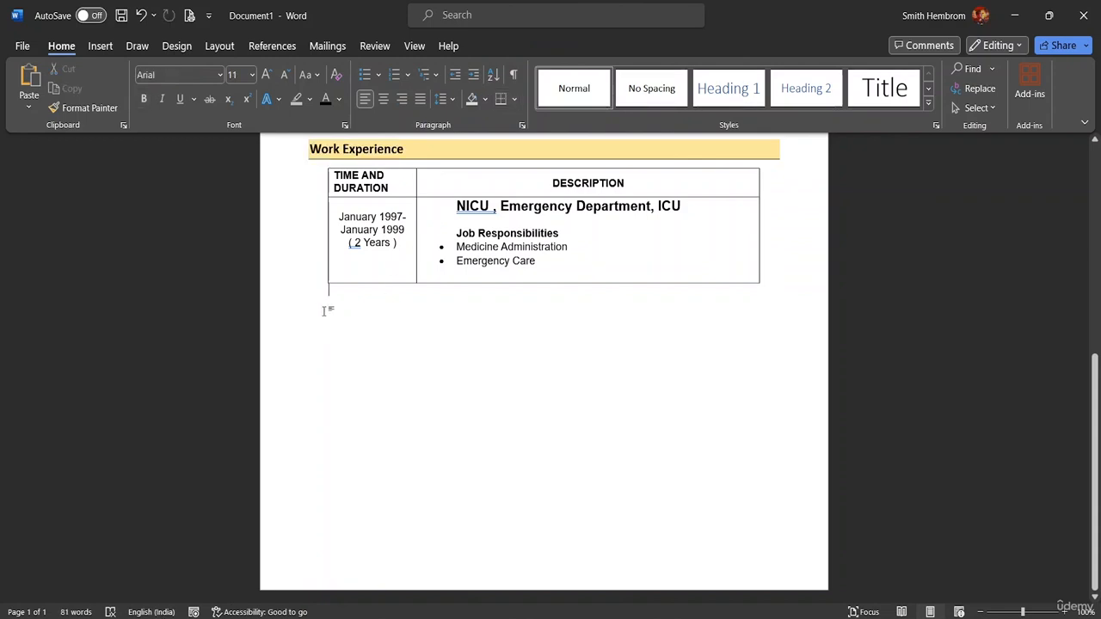
pyautogui.hotkey('ctrl', 'v')
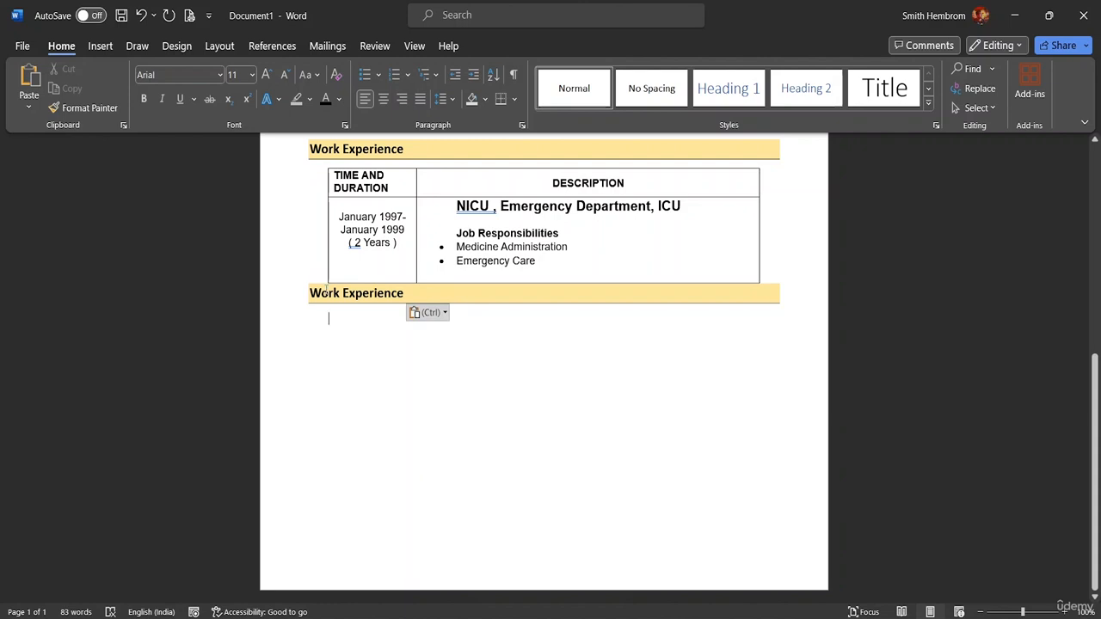
pyautogui.click(327, 277)
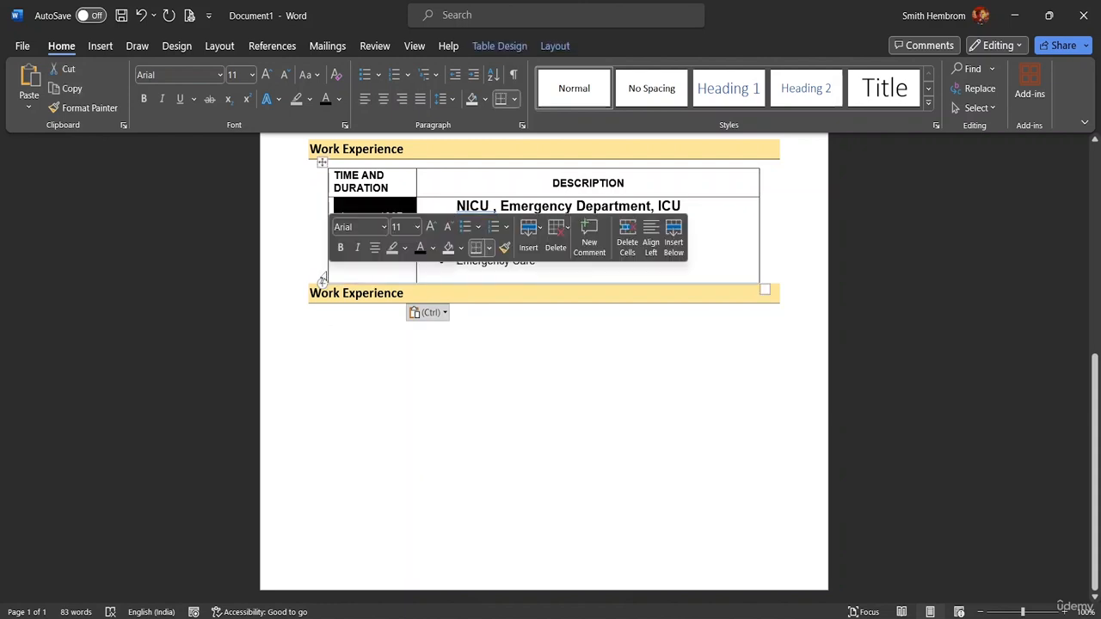
pyautogui.click(318, 182)
pyautogui.click(319, 268)
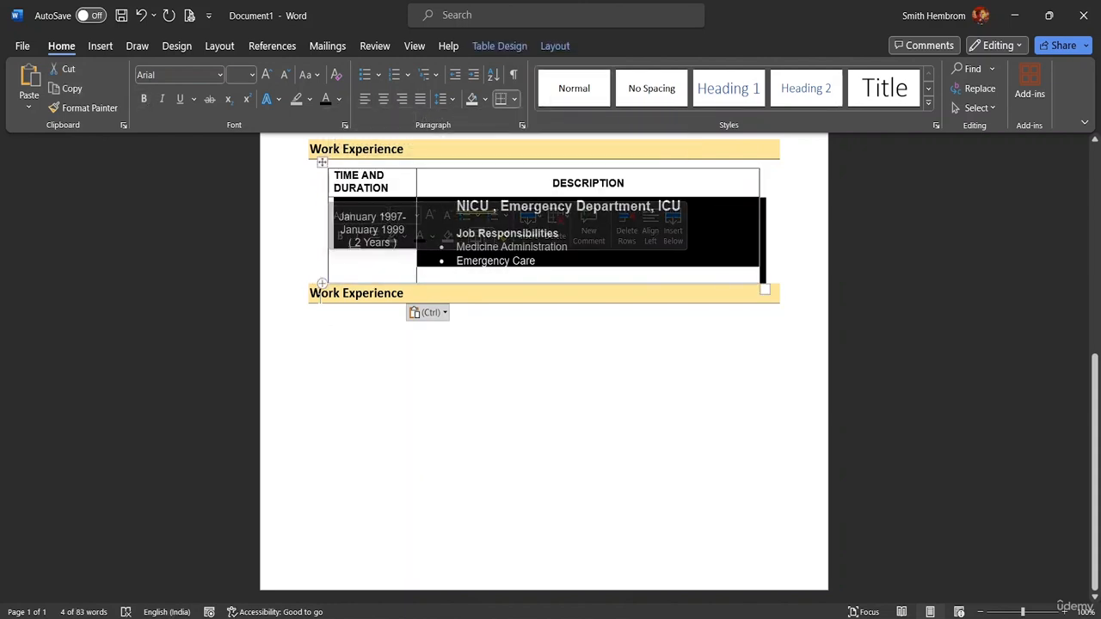
pyautogui.click(320, 294)
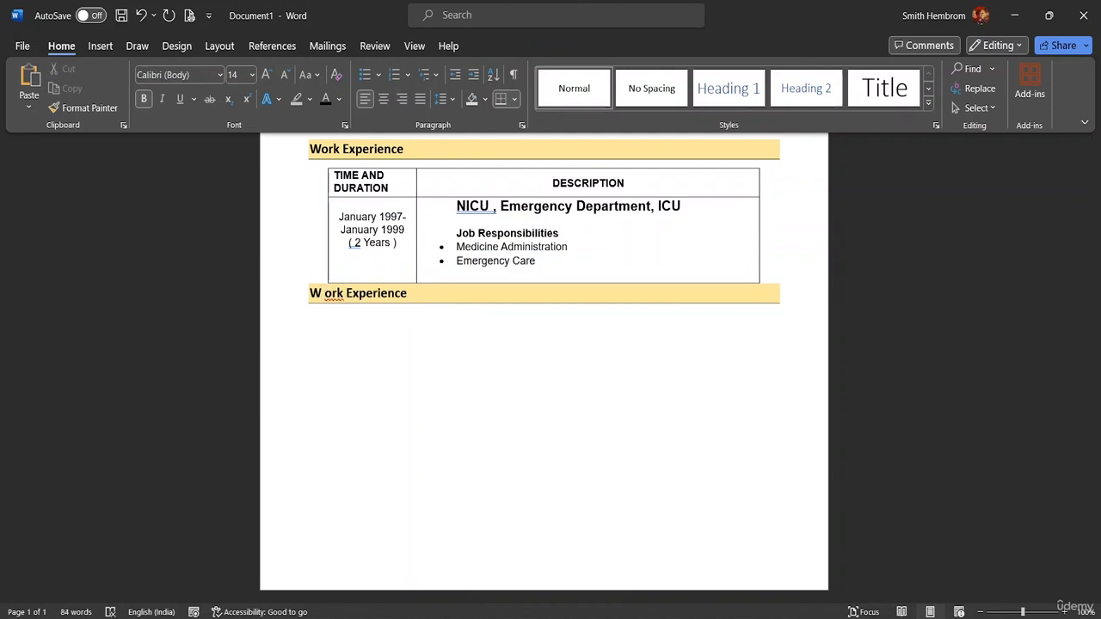
pyautogui.press('BackSpace')
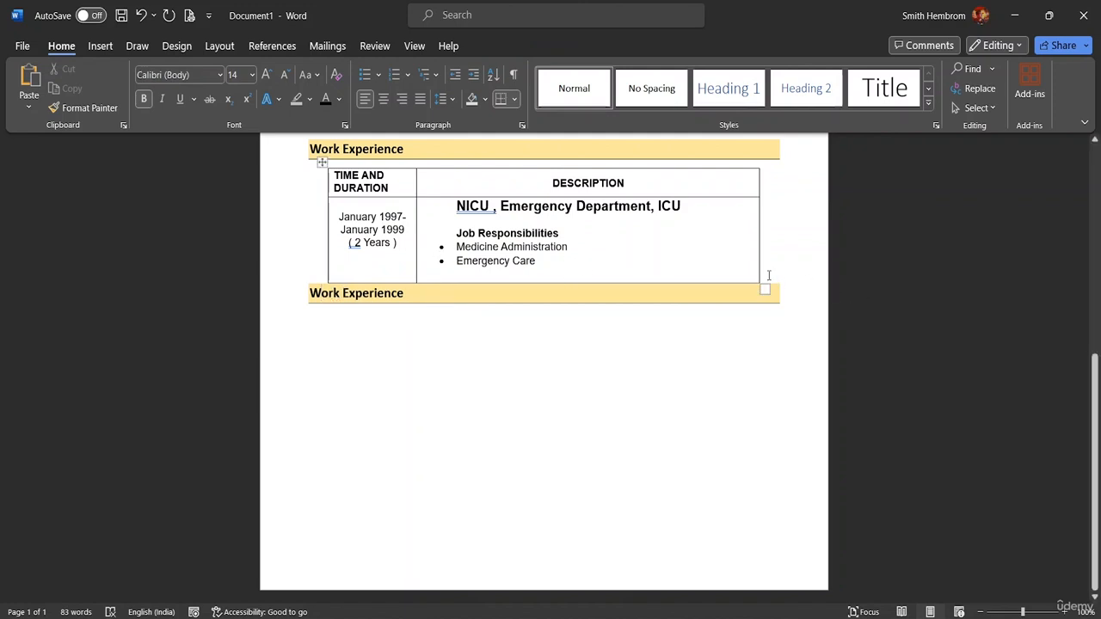
pyautogui.click(769, 275)
pyautogui.hotkey('ctrl', 'z')
pyautogui.hotkey('ctrl', 'z')
pyautogui.hotkey('ctrl', 'z')
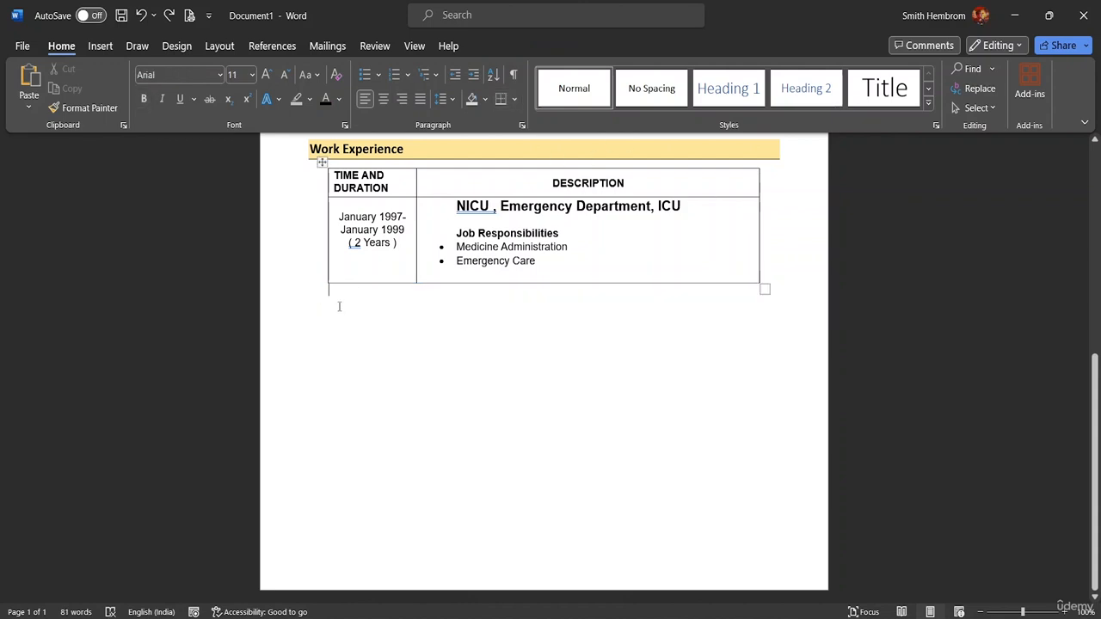
# Step: Paste the copied shaded heading under the work experience table with a blank line above it, and clear the pasted heading's text
pyautogui.press('Return')
pyautogui.hotkey('ctrl', 'v')
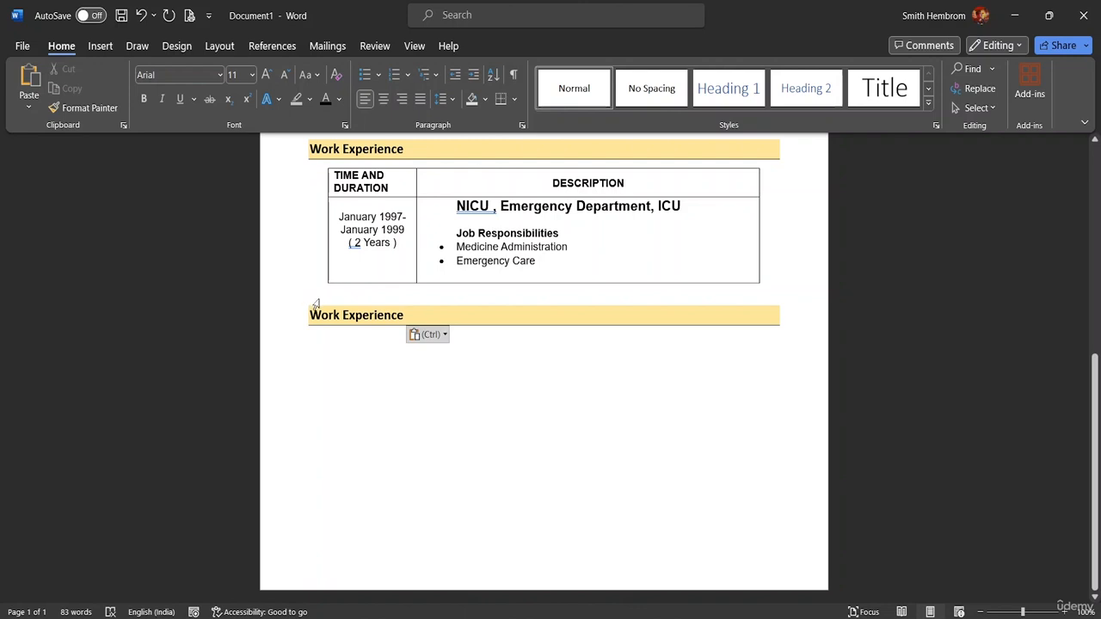
pyautogui.doubleClick(416, 315)
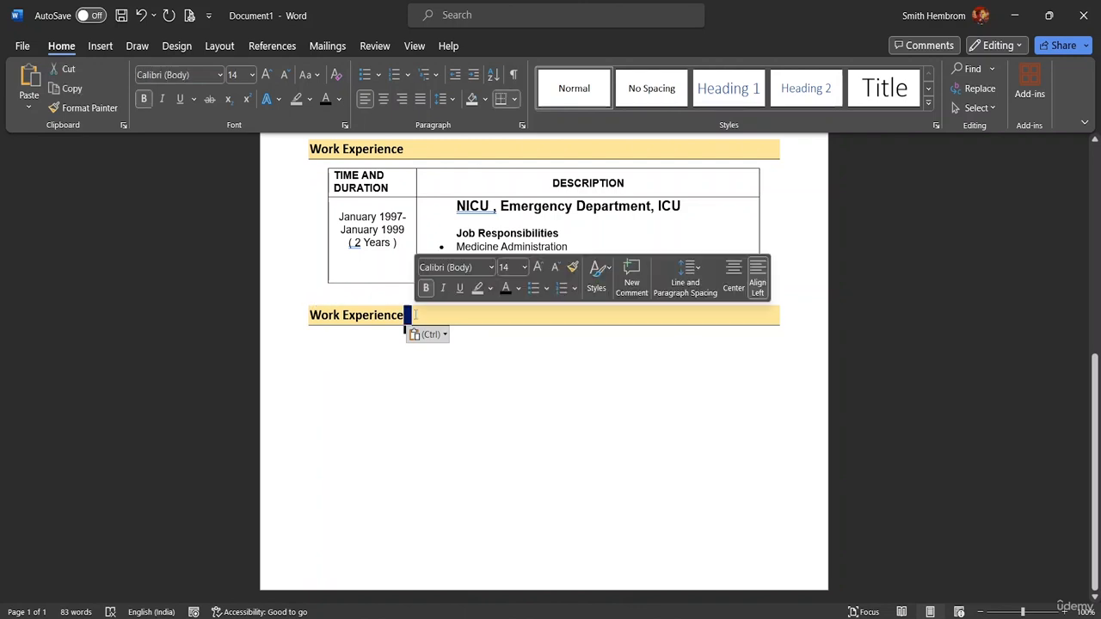
pyautogui.press('BackSpace')
pyautogui.press('BackSpace')
pyautogui.press('BackSpace')
pyautogui.press('BackSpace')
pyautogui.press('BackSpace')
pyautogui.press('BackSpace')
pyautogui.press('BackSpace')
pyautogui.press('BackSpace')
pyautogui.press('BackSpace')
pyautogui.press('BackSpace')
pyautogui.press('BackSpace')
pyautogui.press('BackSpace')
pyautogui.press('BackSpace')
pyautogui.press('BackSpace')
pyautogui.press('BackSpace')
pyautogui.press('BackSpace')
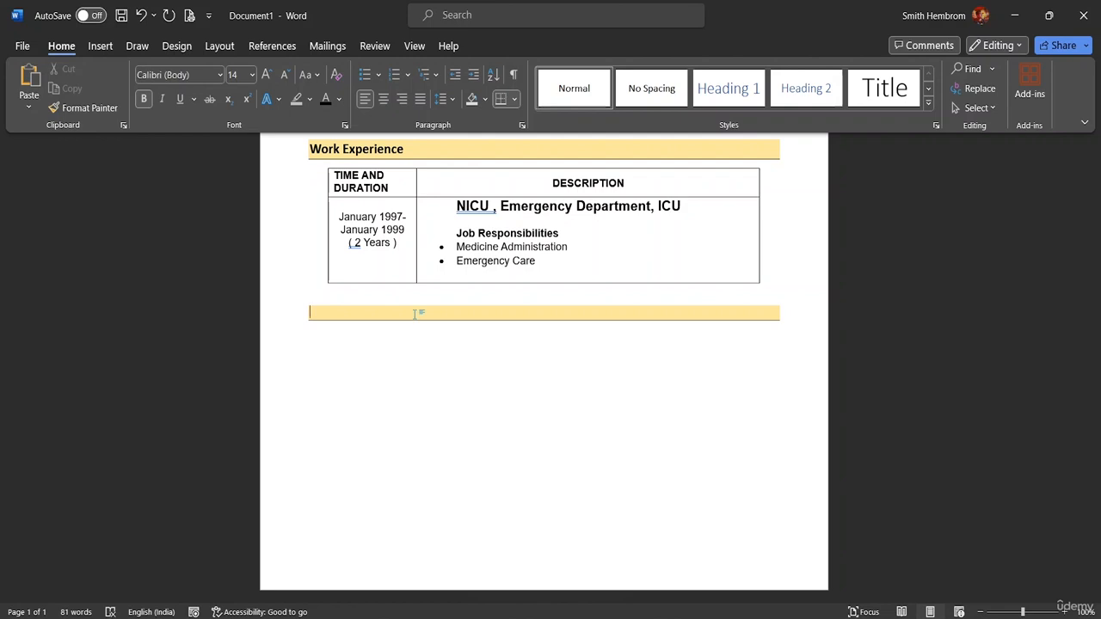
# Step: Enter Personal Details as the text of the empty shaded heading below the work experience table
pyautogui.write('Pre')
pyautogui.press('BackSpace')
pyautogui.press('BackSpace')
pyautogui.write('e')
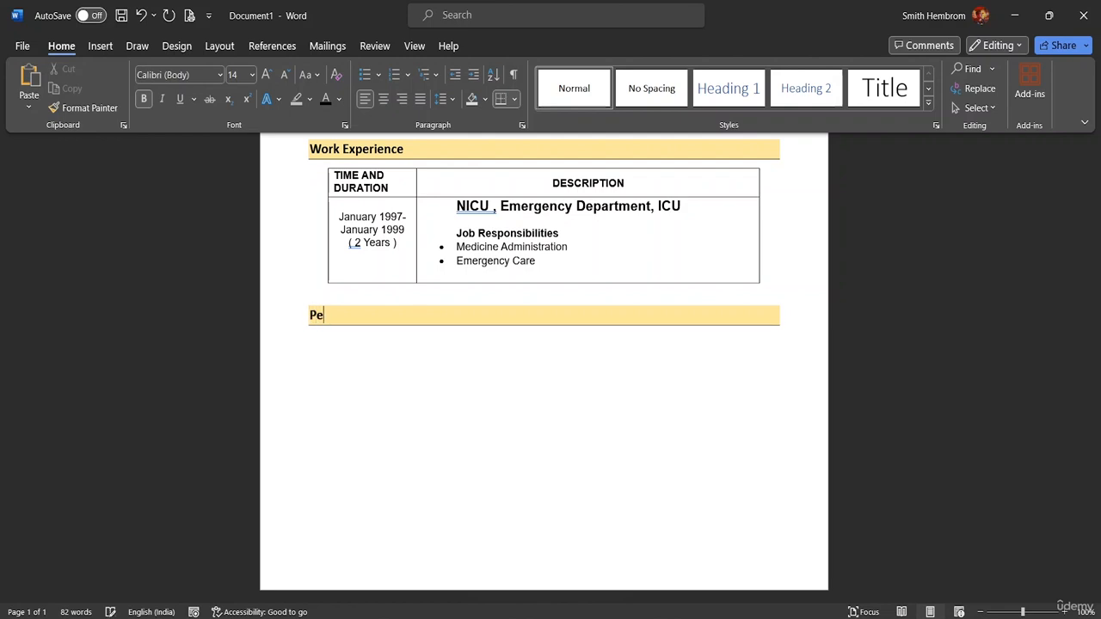
pyautogui.write('rsonal Details')
pyautogui.doubleClick(317, 358)
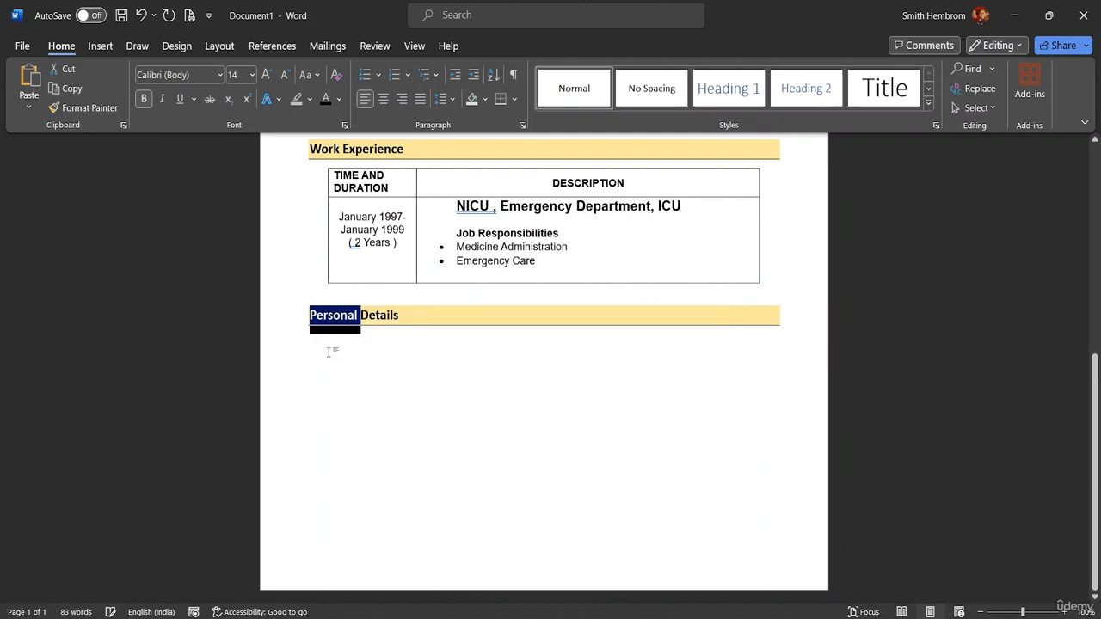
# Step: Start a non-bold line beneath the Personal Details heading with the label Father's Name
pyautogui.click(327, 352)
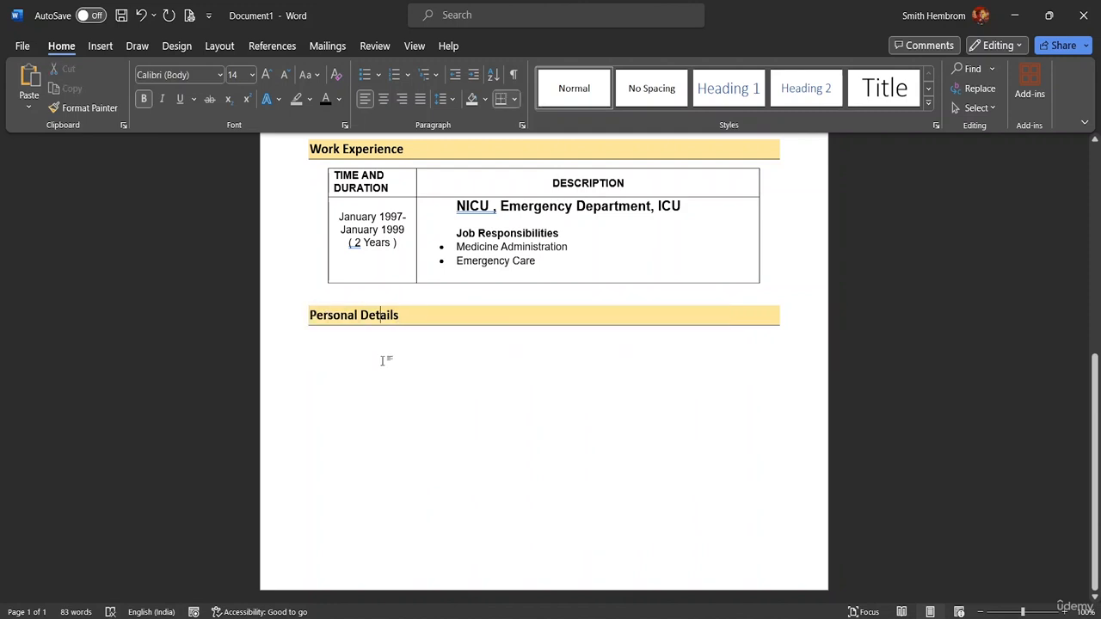
pyautogui.doubleClick(383, 360)
pyautogui.press('BackSpace')
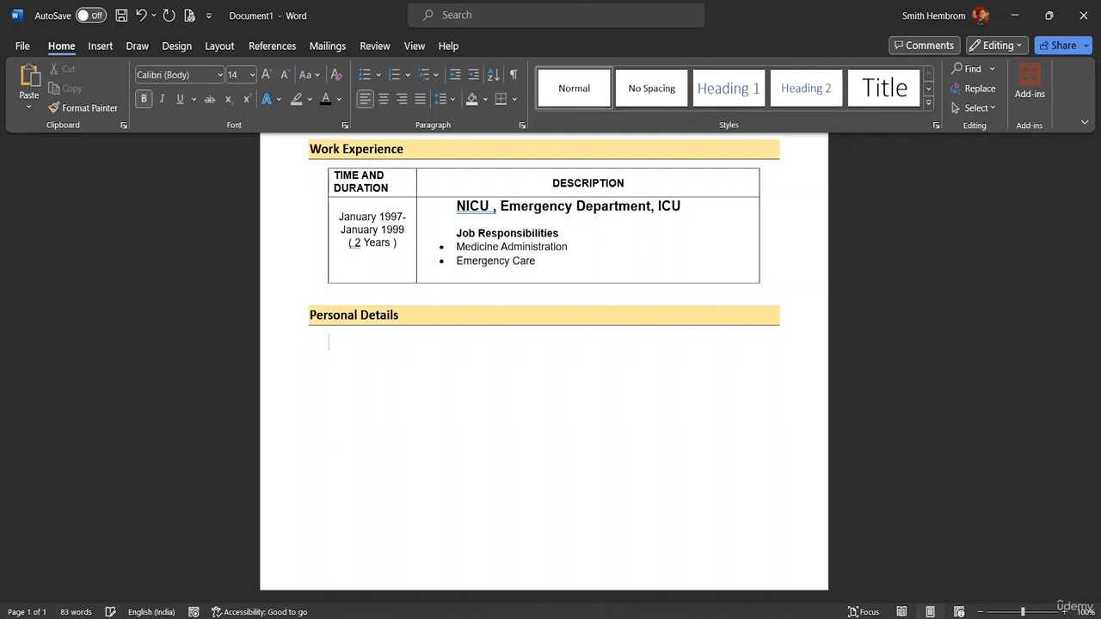
pyautogui.click(145, 99)
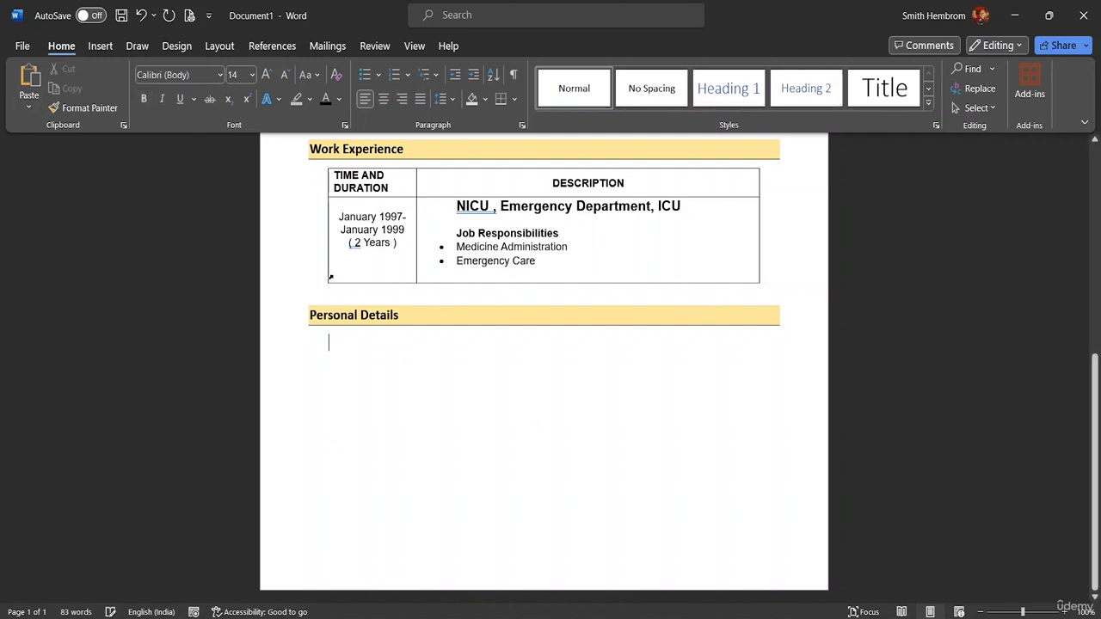
pyautogui.write('Fa')
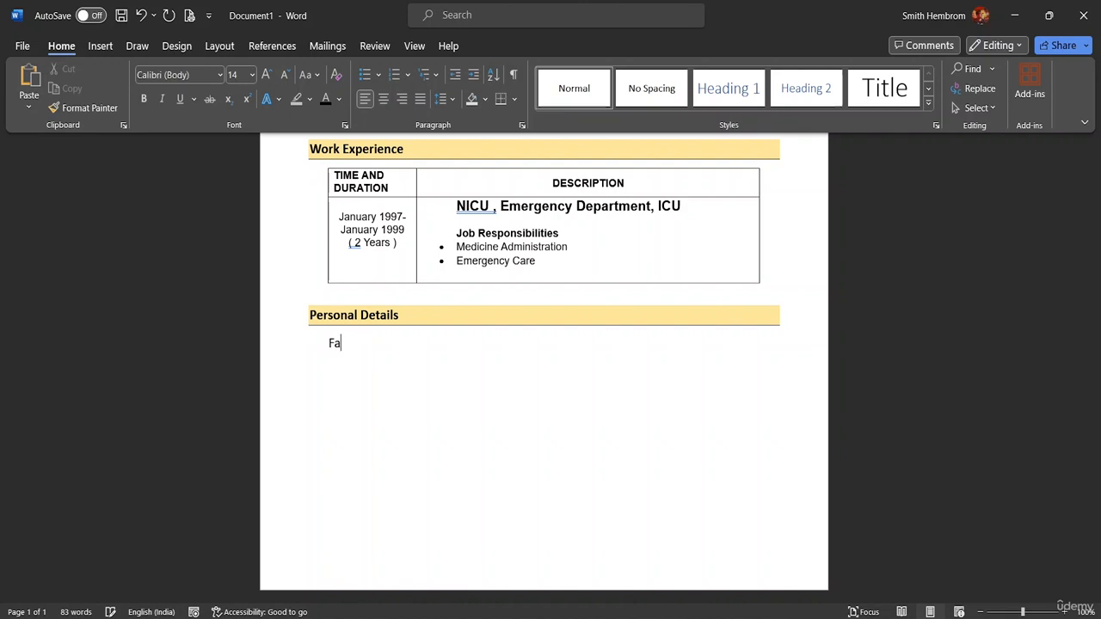
pyautogui.write('ther')
pyautogui.write('"')
pyautogui.press('BackSpace')
pyautogui.write("'s ")
pyautogui.write('Name')
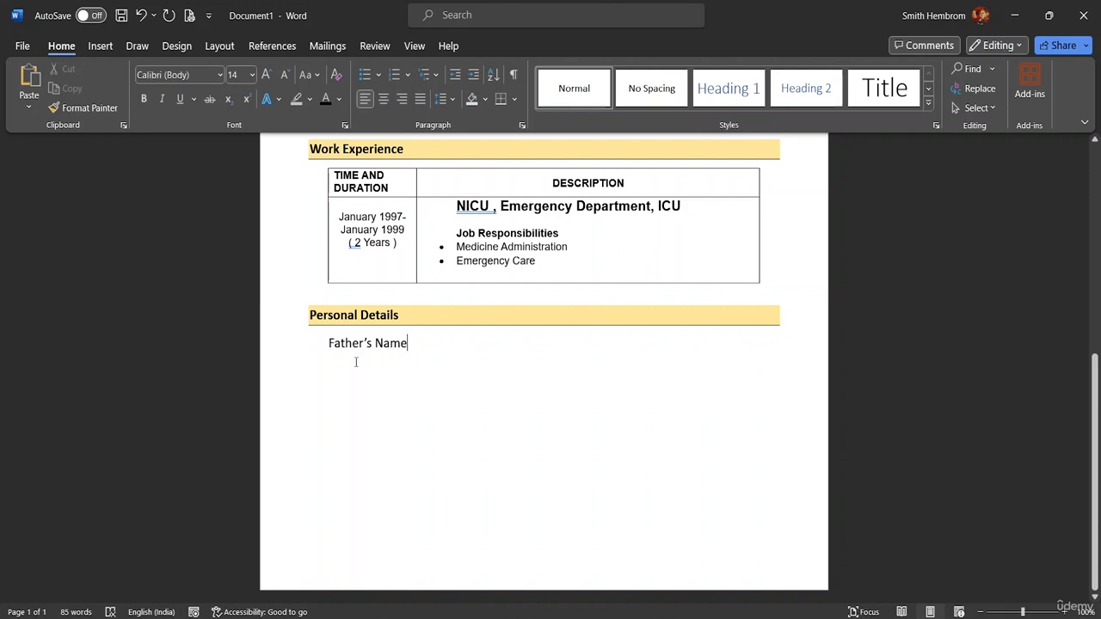
# Step: Add a colon after the Father's Name label, separated from it by tab spacing
pyautogui.write(':')
pyautogui.press('Left')
pyautogui.press('Tab')
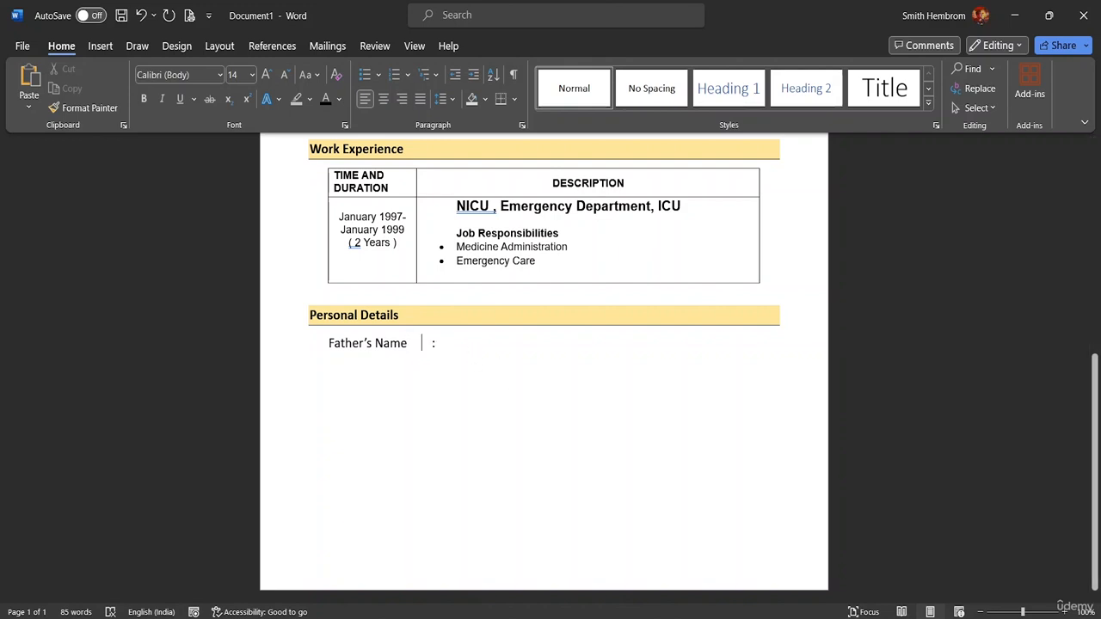
pyautogui.press('Tab')
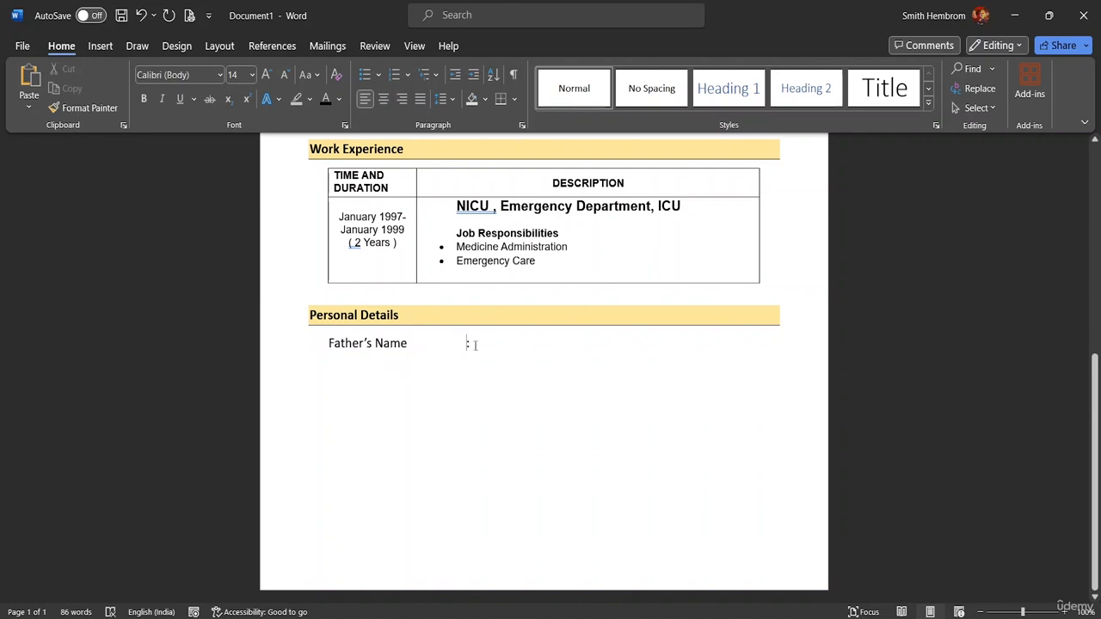
pyautogui.doubleClick(475, 346)
pyautogui.click(481, 346)
# Step: Add a Mother's Name label on the line below, with its colon tabbed into alignment with the Father's Name colon
pyautogui.press('Return')
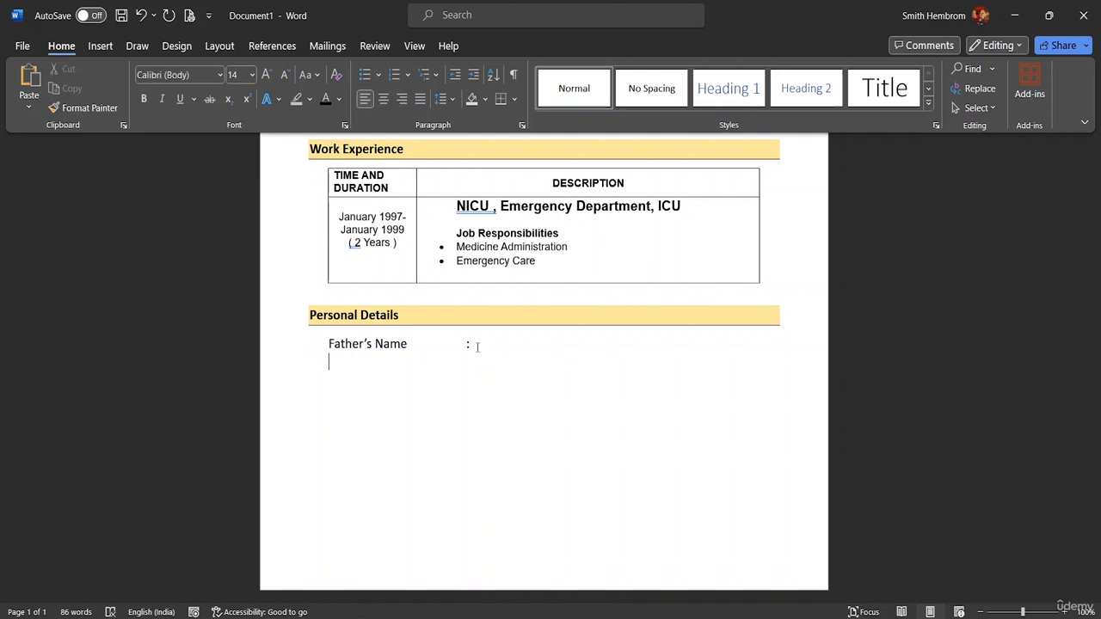
pyautogui.write('Mothe')
pyautogui.write("r's ")
pyautogui.write('Name')
pyautogui.write(':')
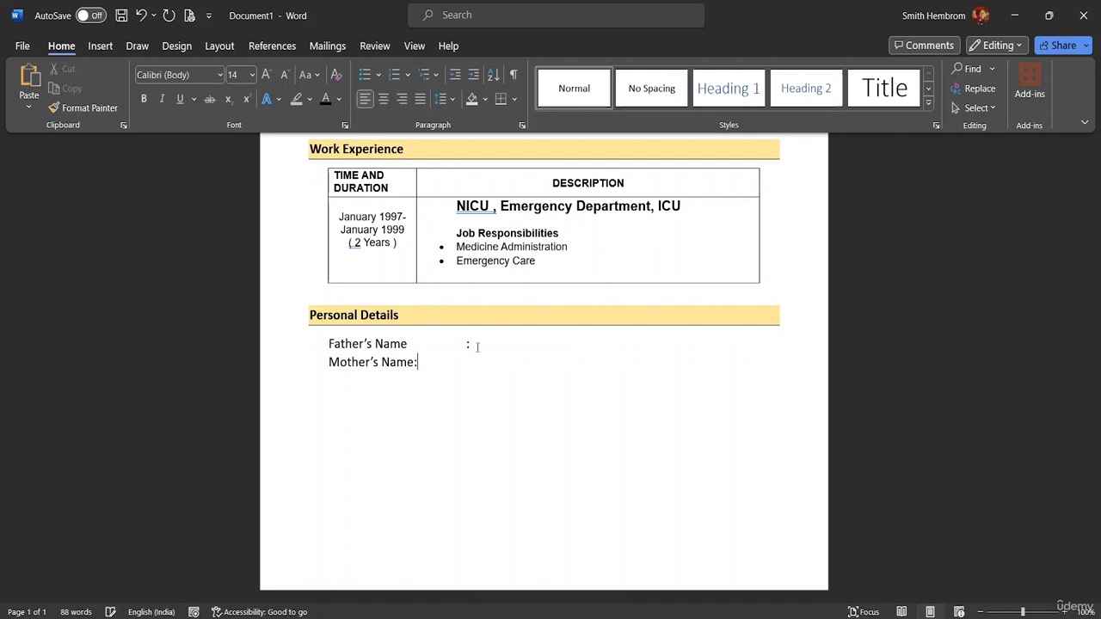
pyautogui.click(416, 363)
pyautogui.press('Tab')
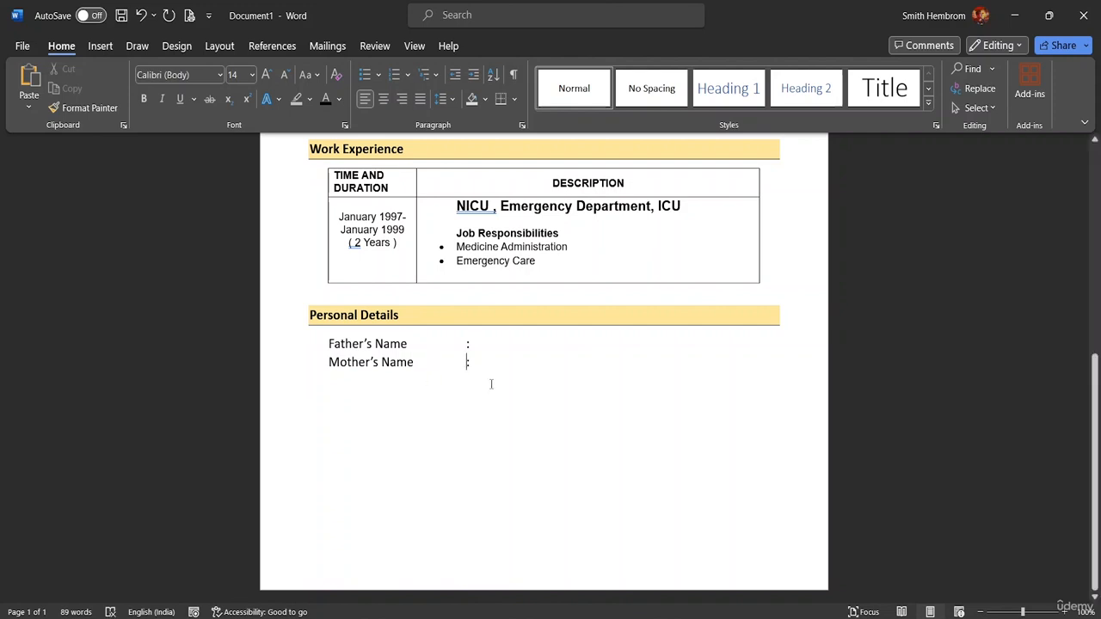
# Step: Add an Email Address label directly below Mother's Name without paragraph spacing, with its colon tabbed into alignment with those above
pyautogui.press('Return')
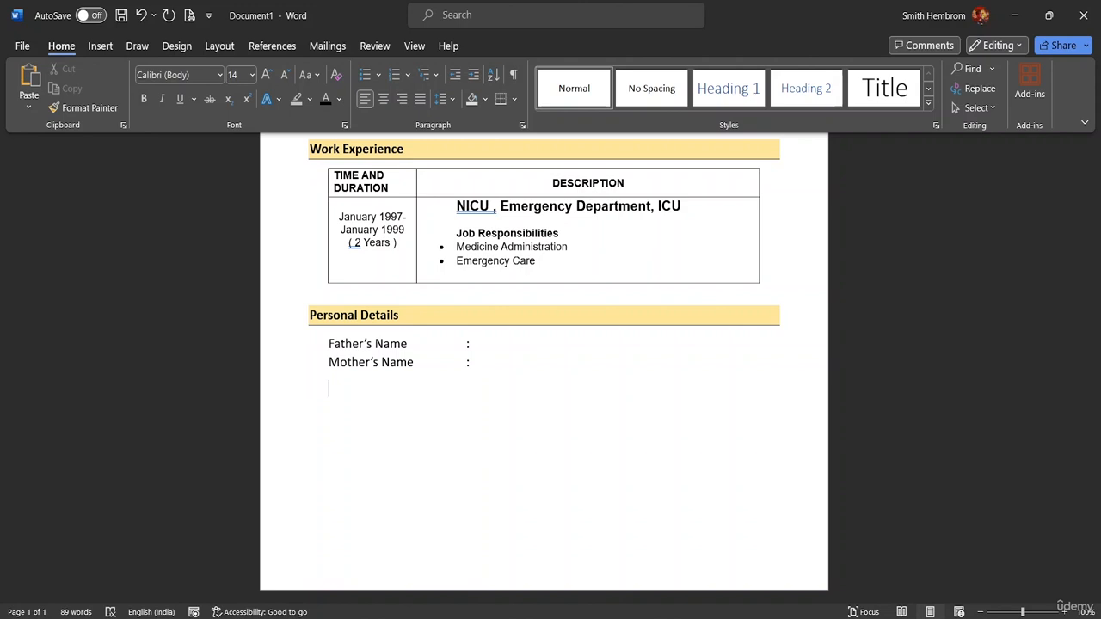
pyautogui.press('BackSpace')
pyautogui.press('Return')
pyautogui.write('Email Address')
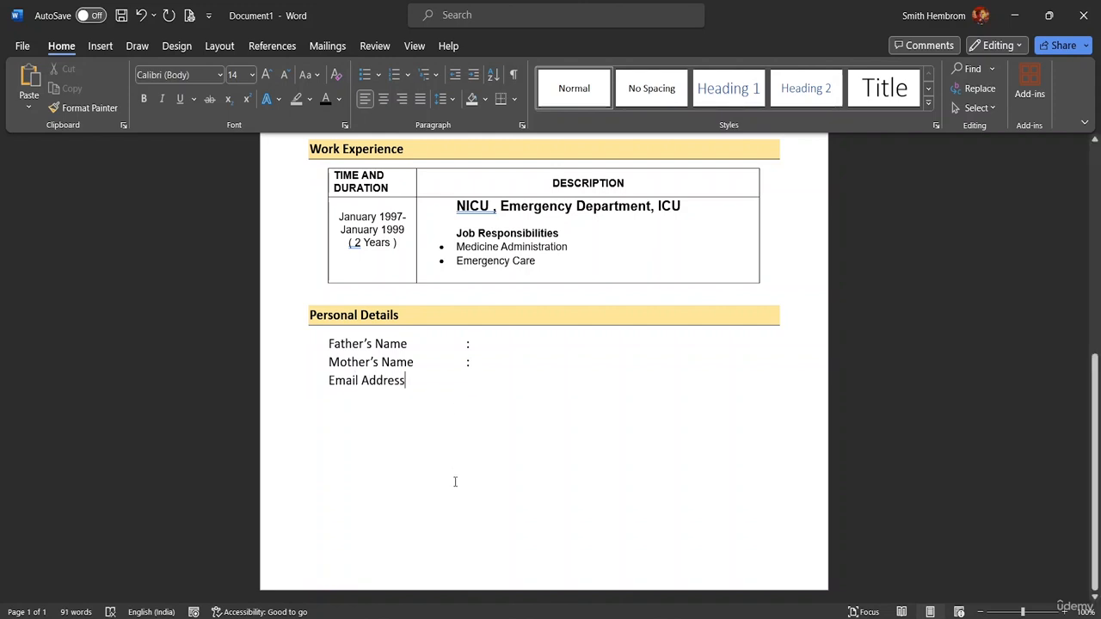
pyautogui.write(':')
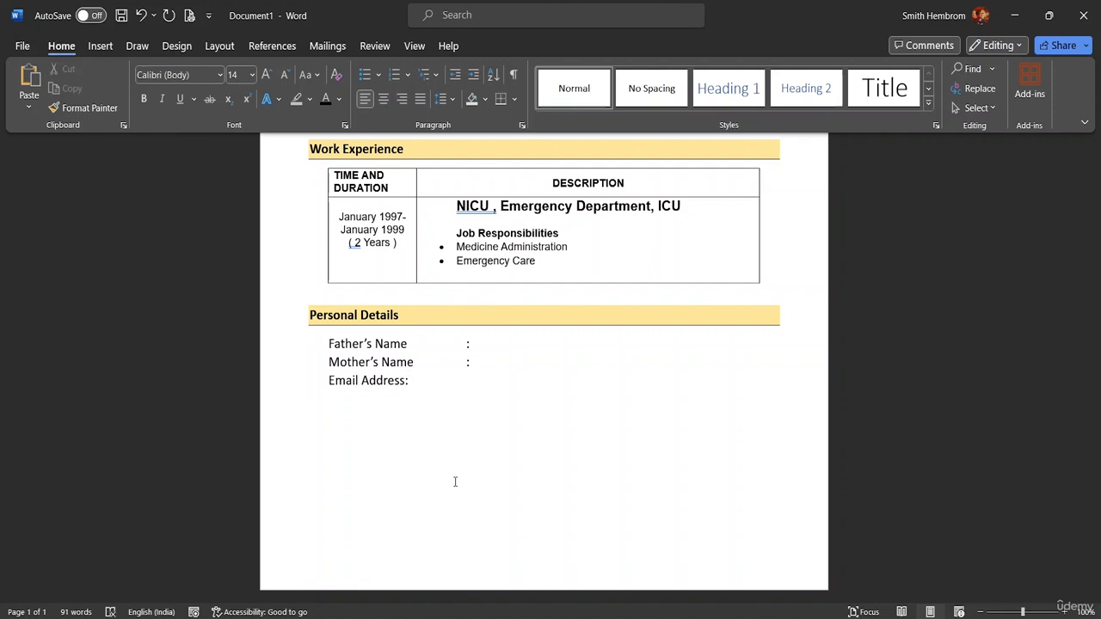
pyautogui.click(406, 380)
pyautogui.press('Tab')
pyautogui.press('Tab')
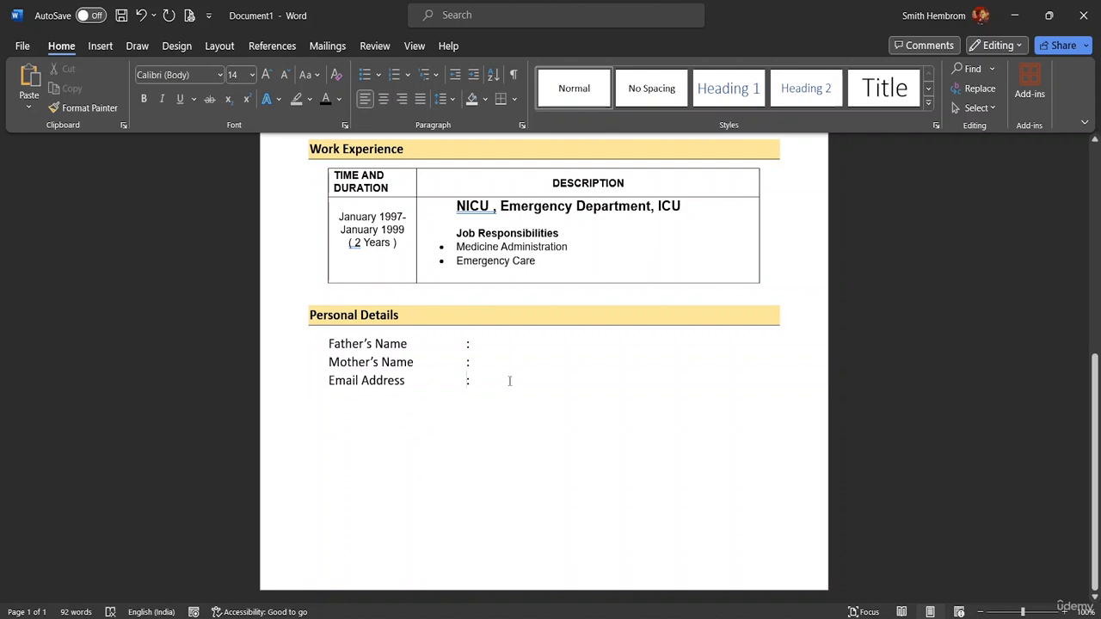
# Step: Insert a line break after the Email Address line and enter the label Phone No. followed by a colon
pyautogui.click(480, 390)
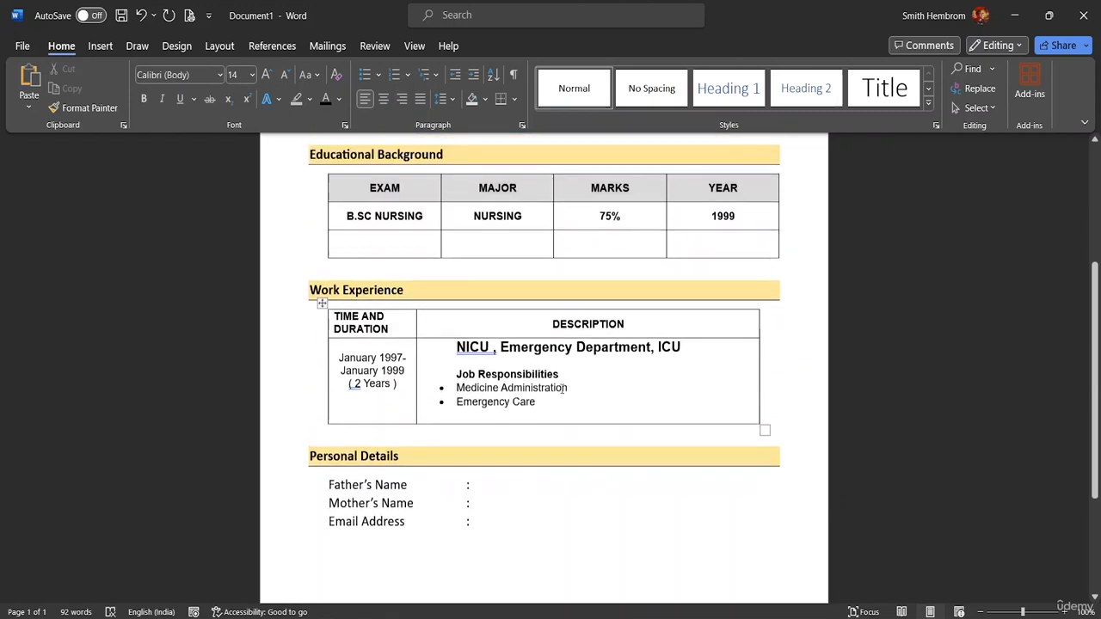
pyautogui.scroll(5, 484, 416)
pyautogui.scroll(-4, 565, 359)
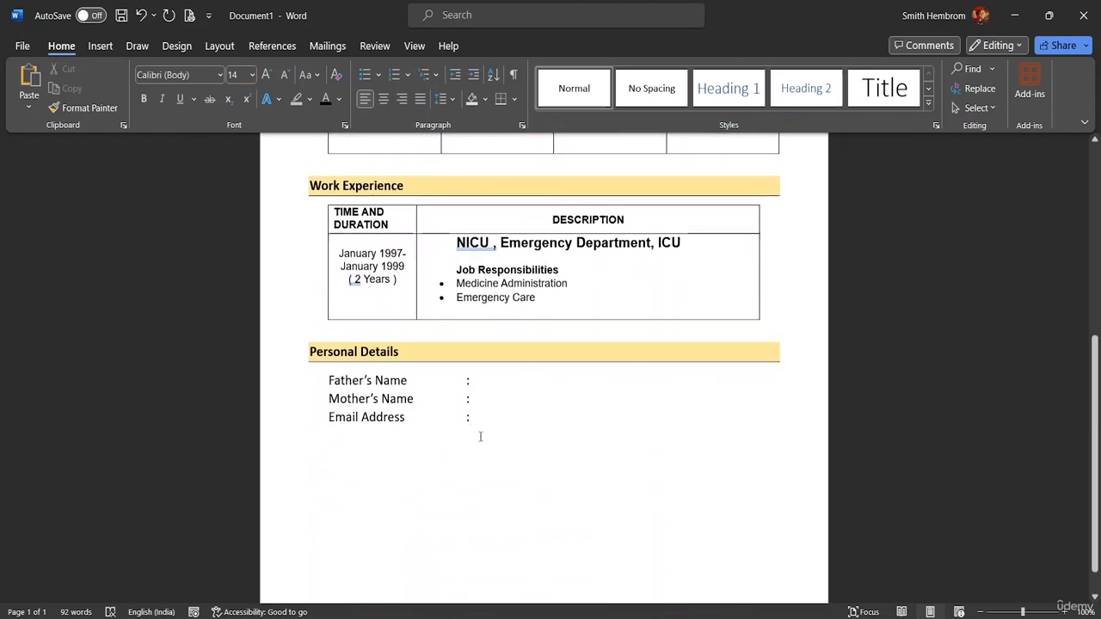
pyautogui.press('Return')
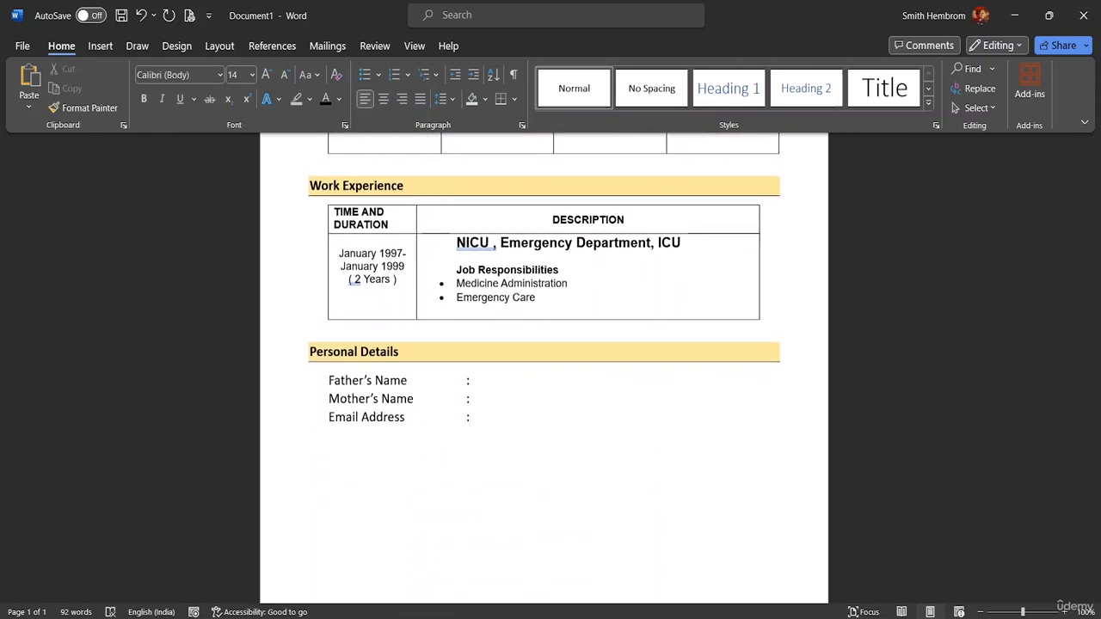
pyautogui.press('BackSpace')
pyautogui.hotkey('shift', 'Return')
pyautogui.write('Phone No.:')
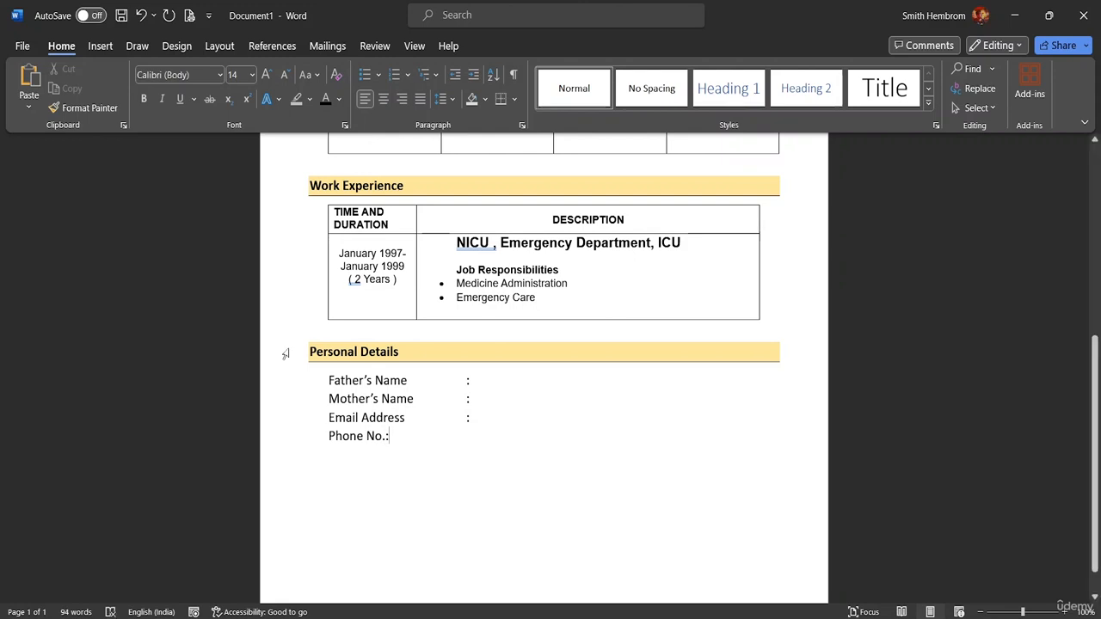
# Step: Tab the Phone No. colon into alignment with the colons above it
pyautogui.press('BackSpace')
pyautogui.moveTo(384, 436); pyautogui.dragTo(391, 439)
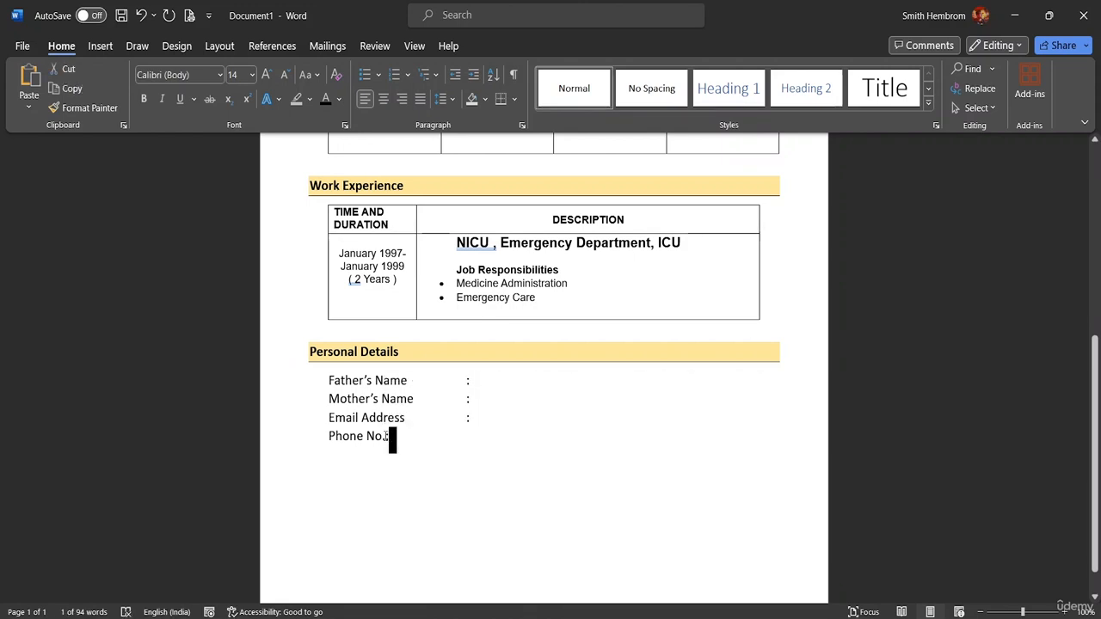
pyautogui.click(419, 448)
pyautogui.press('Left')
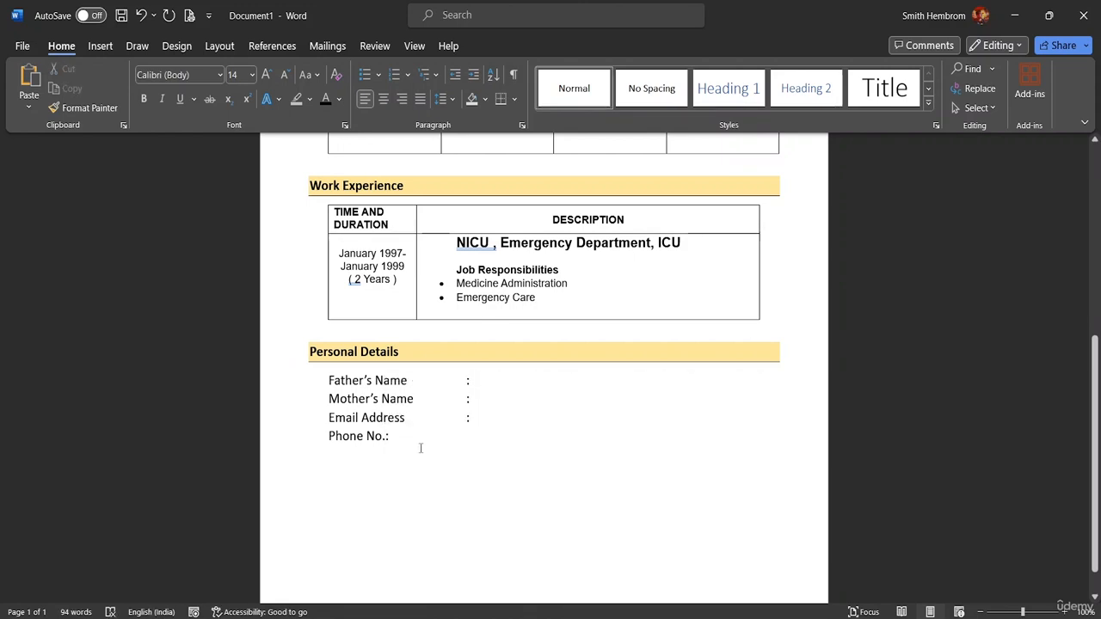
pyautogui.press('Tab')
pyautogui.press('Tab')
pyautogui.press('Tab')
pyautogui.click(478, 438)
# Step: Add a Nationality label directly below Phone No. without paragraph spacing, with its colon tabbed into alignment with those above
pyautogui.press('Return')
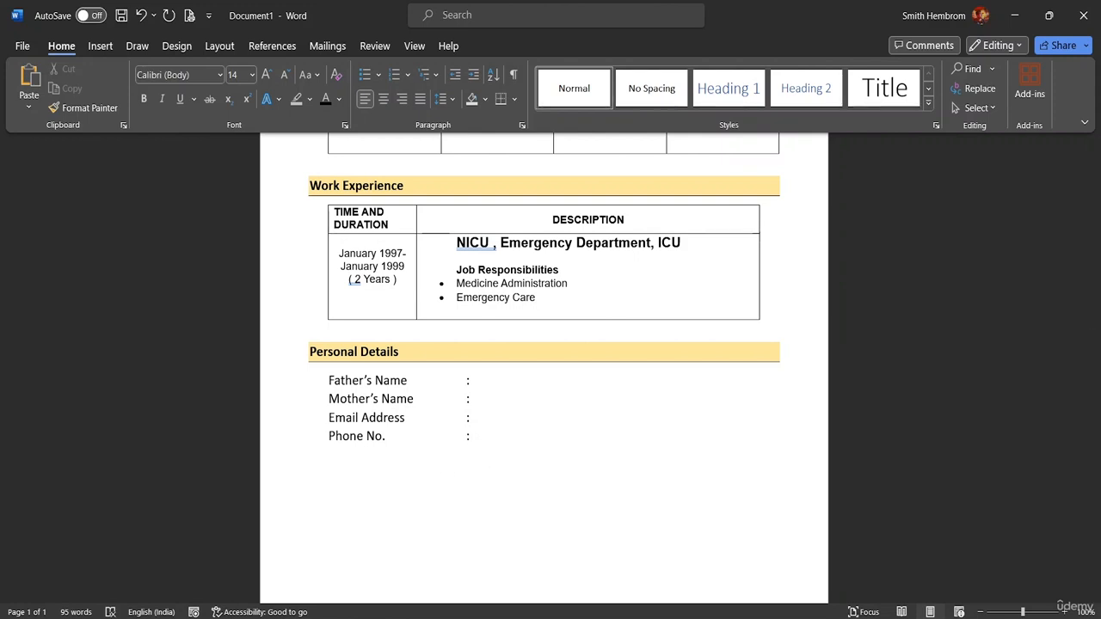
pyautogui.press('BackSpace')
pyautogui.press('Return')
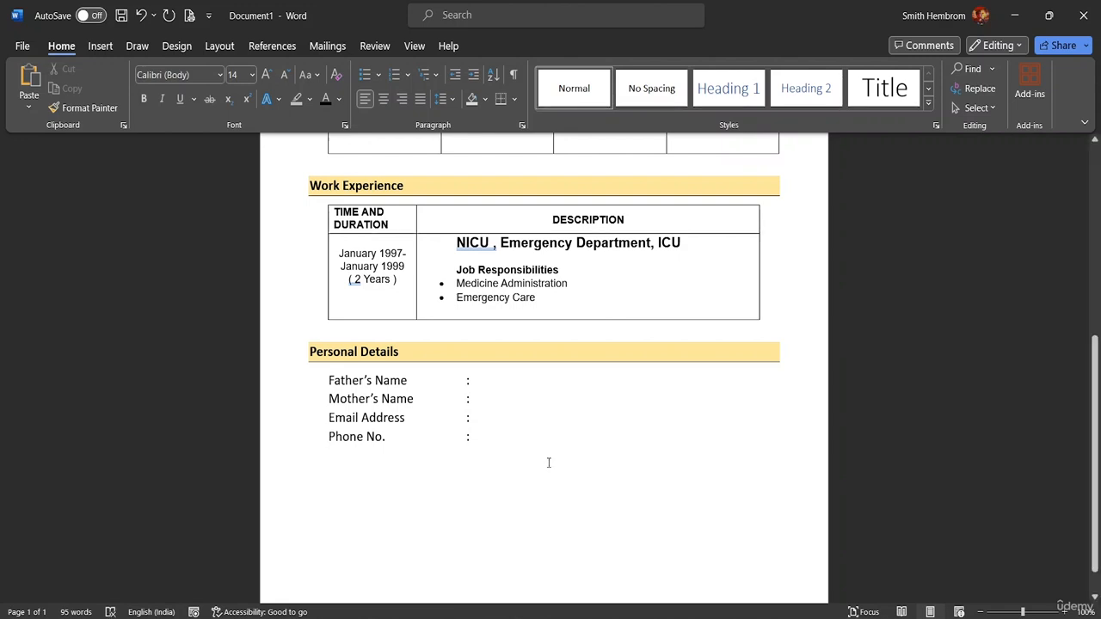
pyautogui.write('Na')
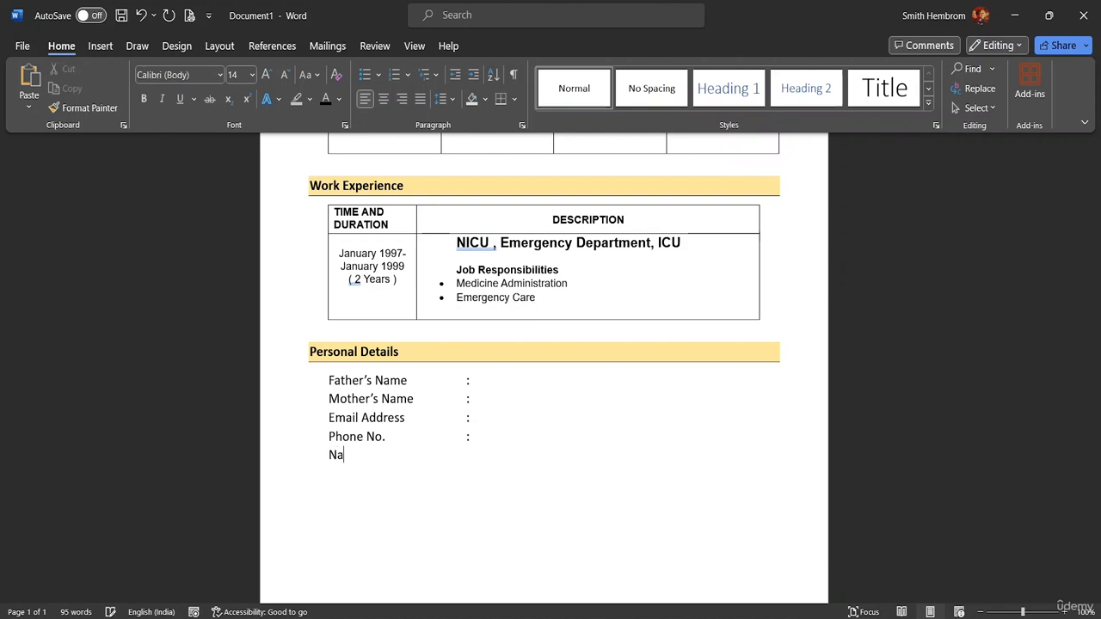
pyautogui.write('tional')
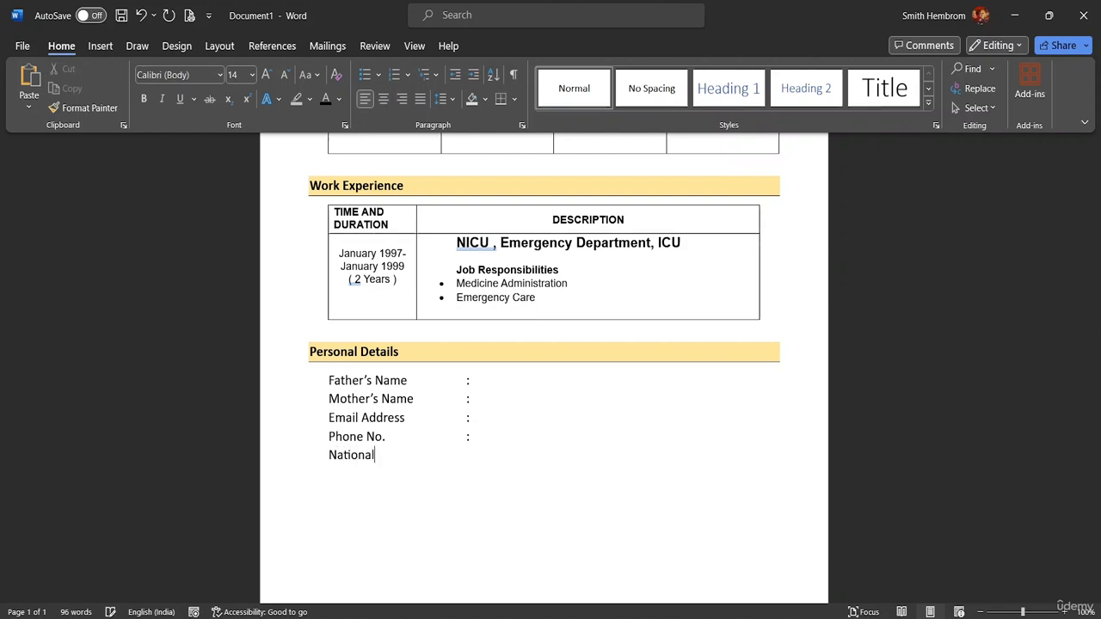
pyautogui.write('ity')
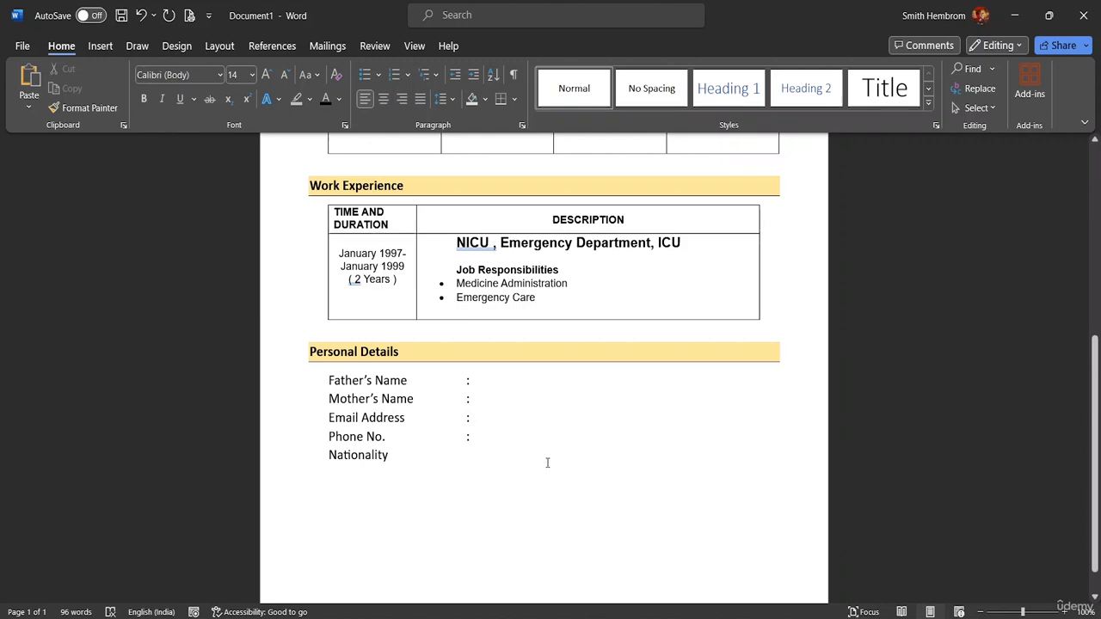
pyautogui.write(':')
pyautogui.press('Left')
pyautogui.press('Tab')
pyautogui.press('Tab')
pyautogui.press('Tab')
# Step: Start a new empty paragraph after the Nationality line
pyautogui.scroll(-1, 499, 464)
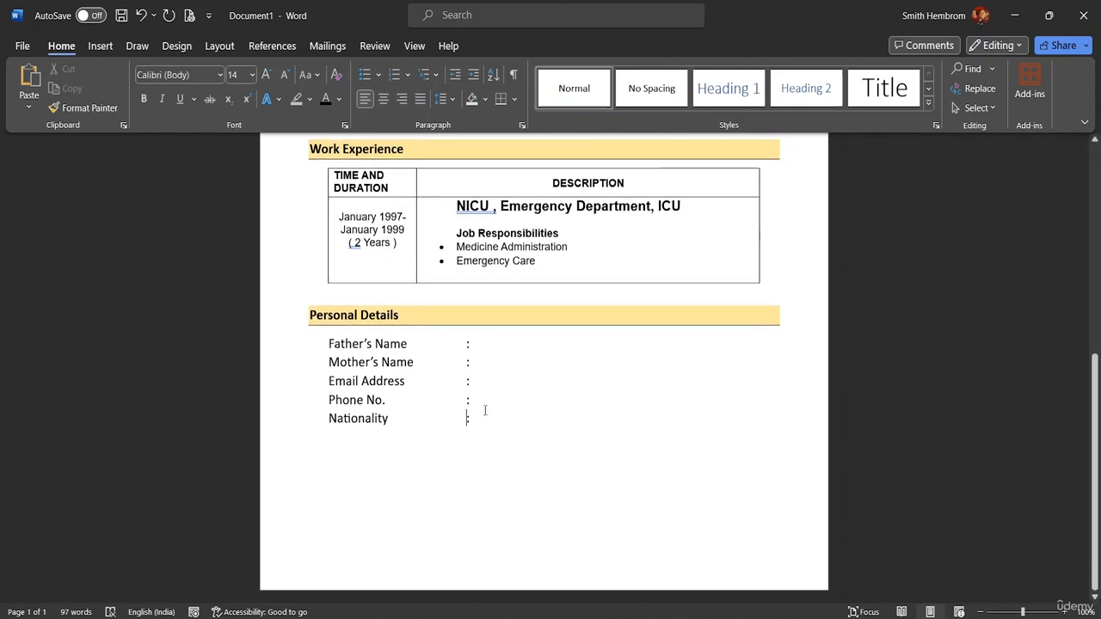
pyautogui.scroll(8, 579, 419)
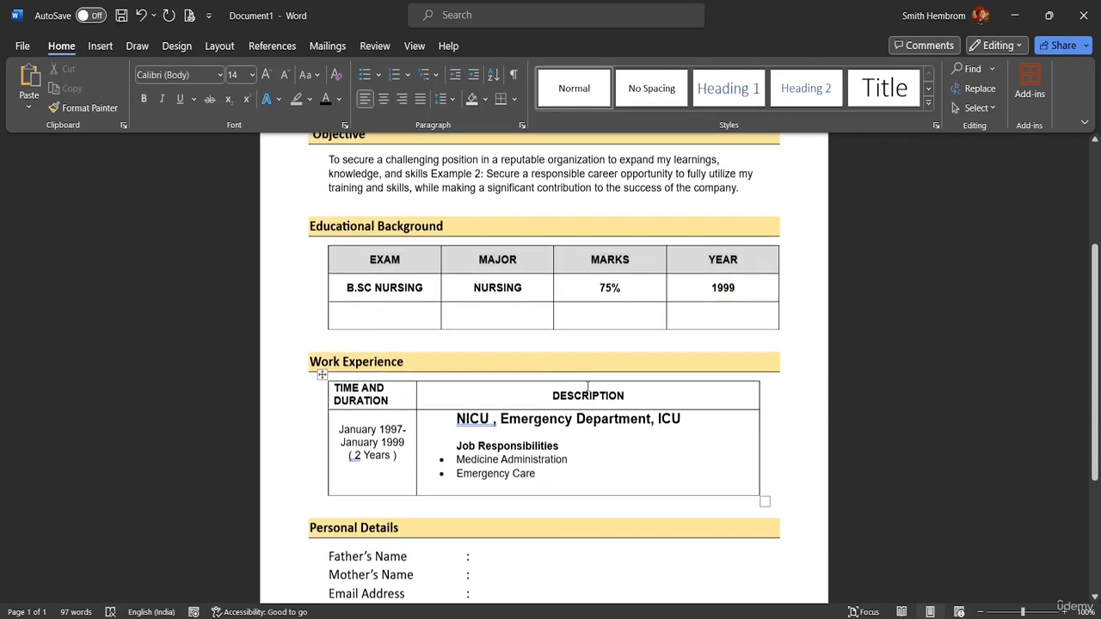
pyautogui.scroll(-1, 560, 421)
pyautogui.scroll(-5, 561, 421)
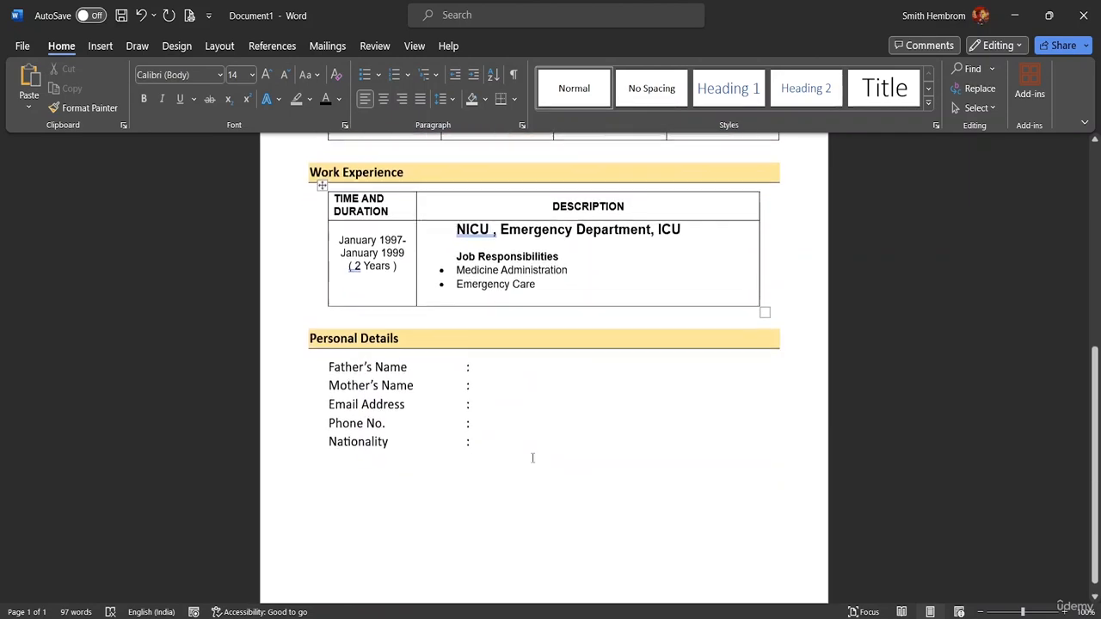
pyautogui.doubleClick(485, 426)
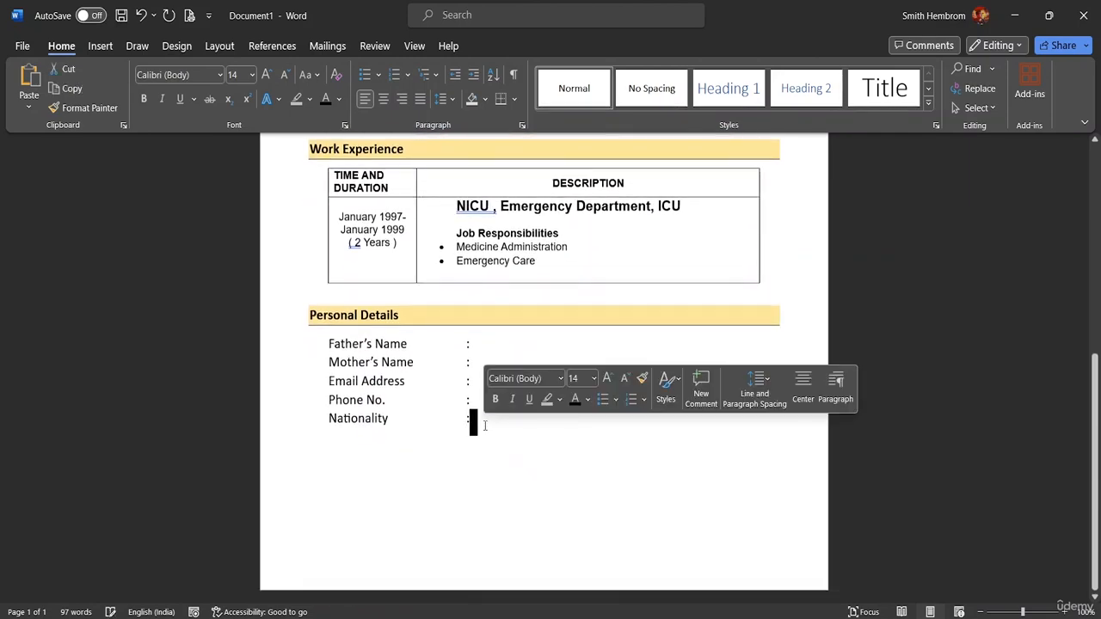
pyautogui.click(485, 425)
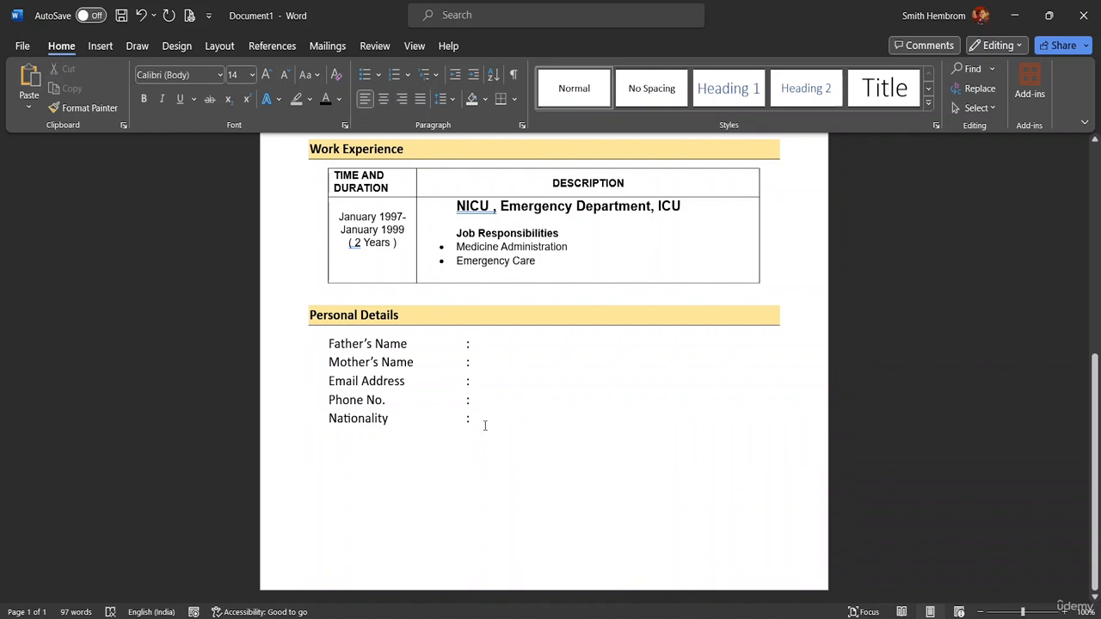
pyautogui.press('Return')
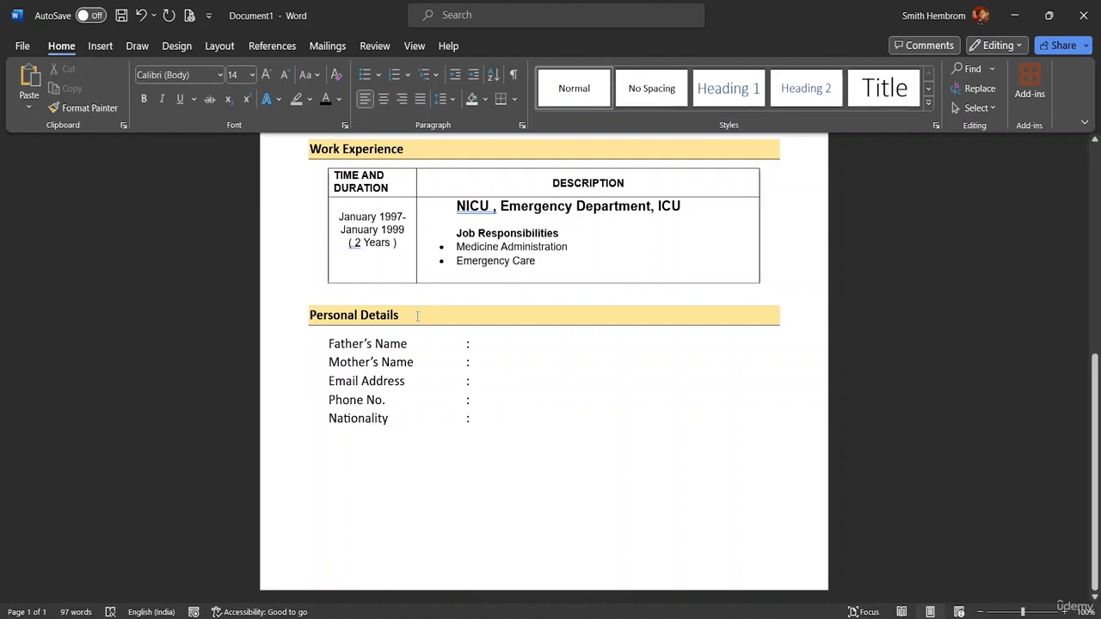
pyautogui.scroll(6, 457, 327)
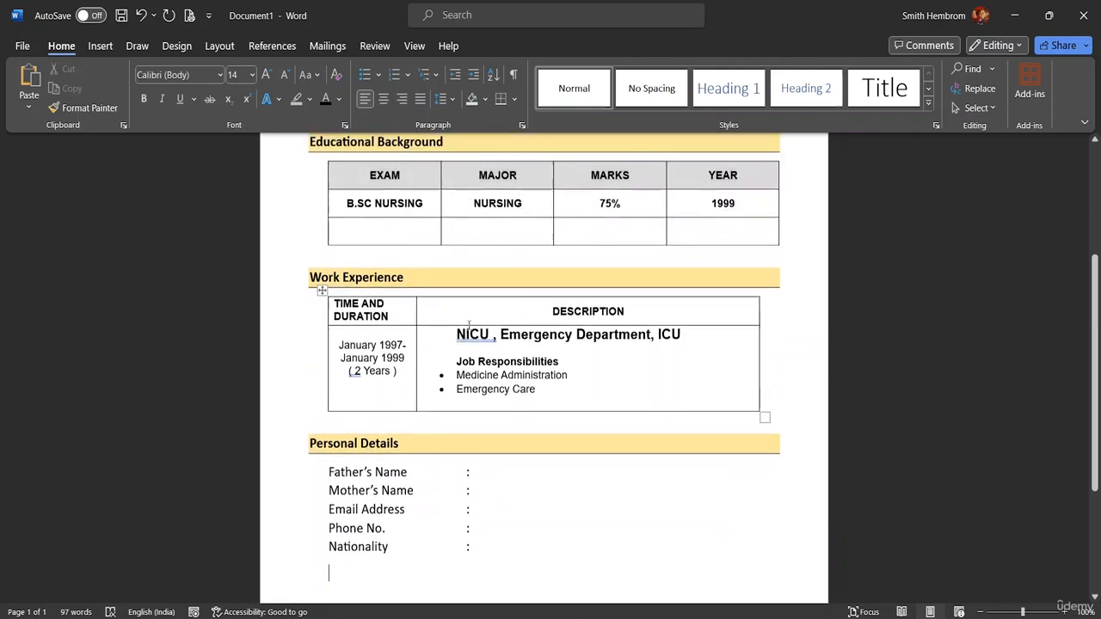
pyautogui.scroll(-5, 432, 417)
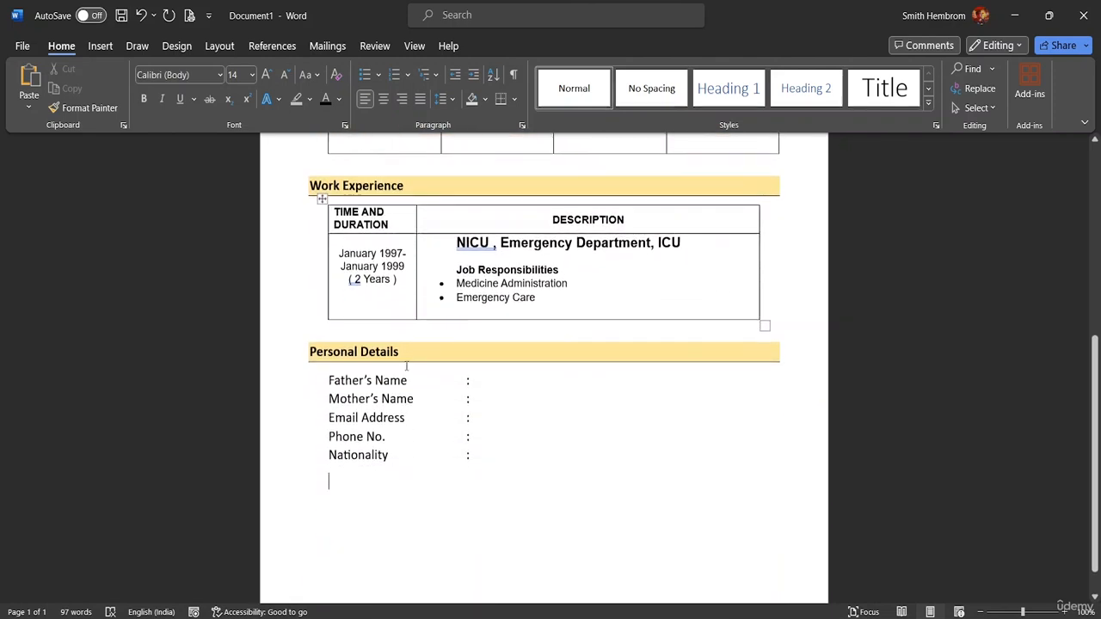
pyautogui.scroll(1, 757, 501)
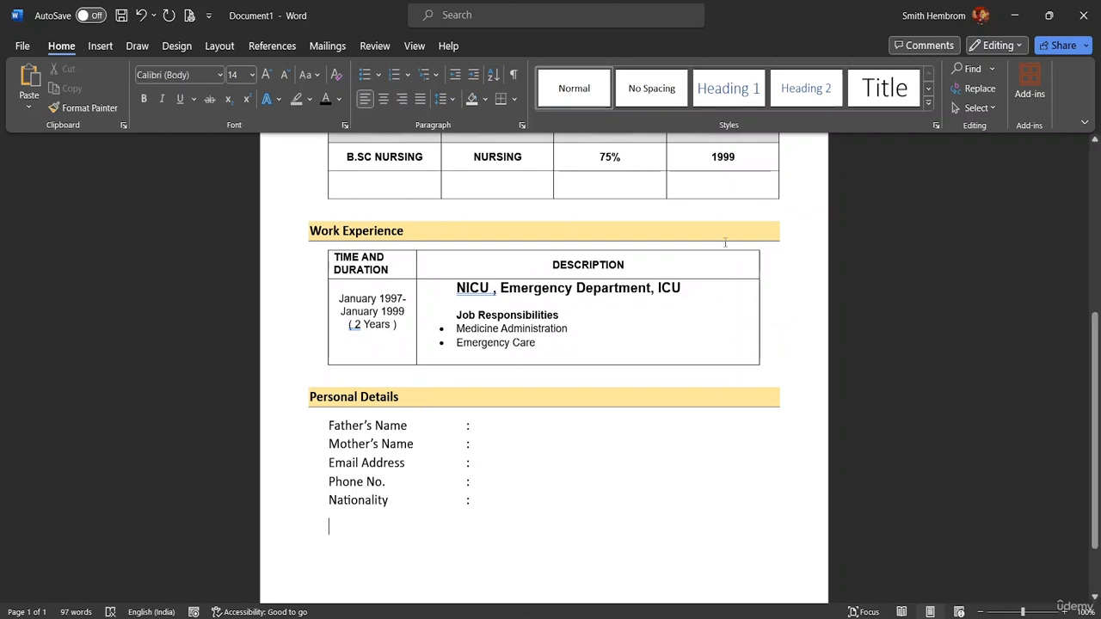
pyautogui.scroll(1, 412, 308)
pyautogui.scroll(1, 412, 308)
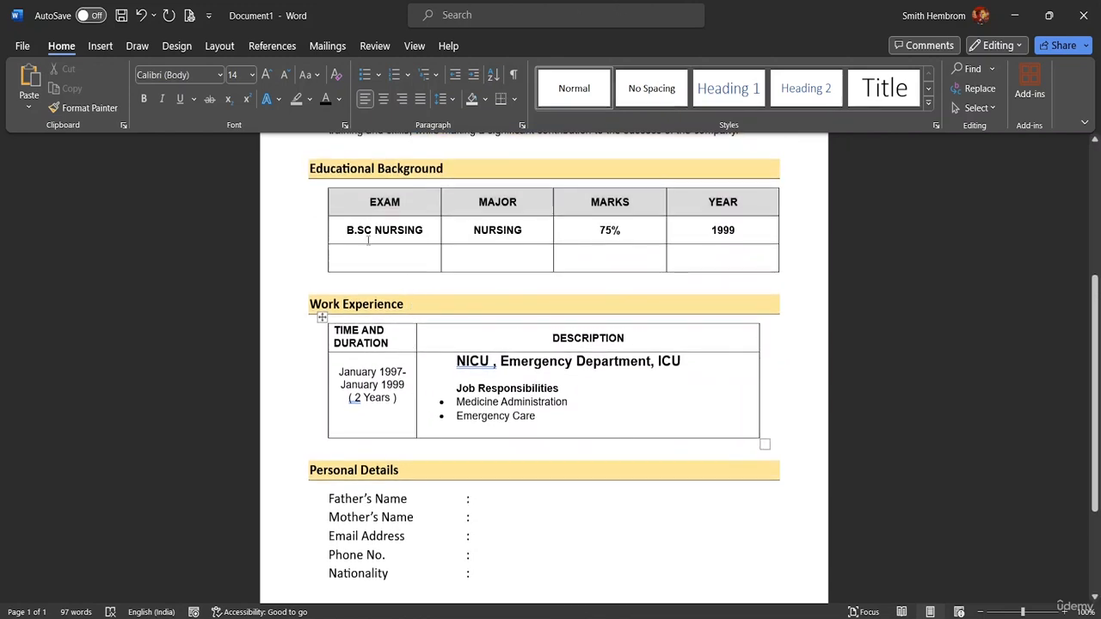
# Step: Copy the Personal Details heading with its shading and paste it onto the empty line below Nationality
pyautogui.scroll(4, 521, 277)
pyautogui.scroll(-3, 521, 282)
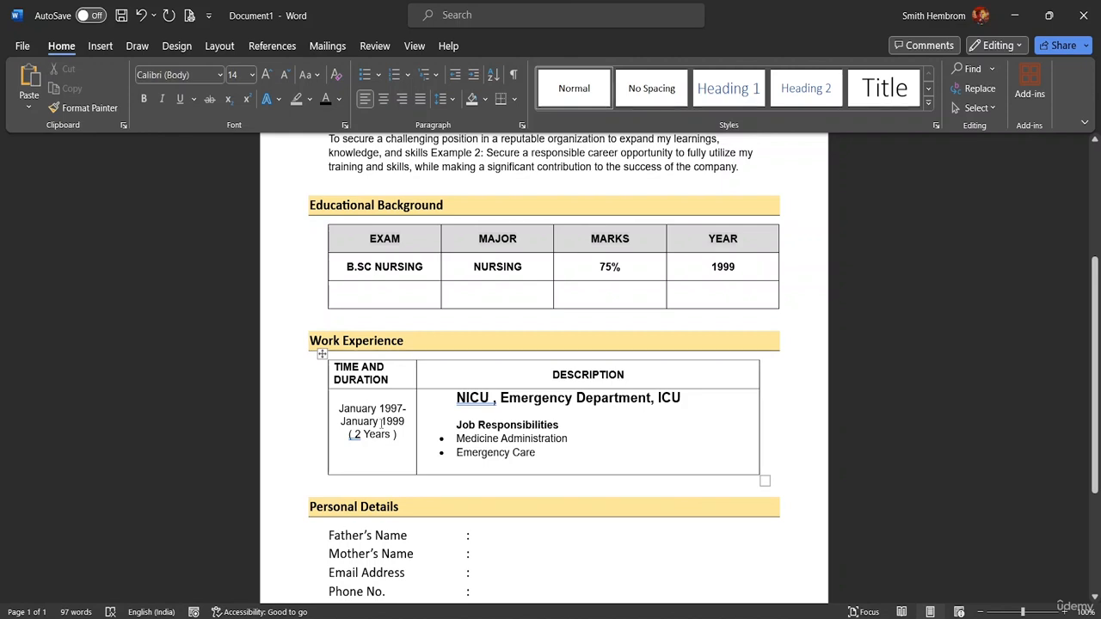
pyautogui.scroll(-3, 396, 430)
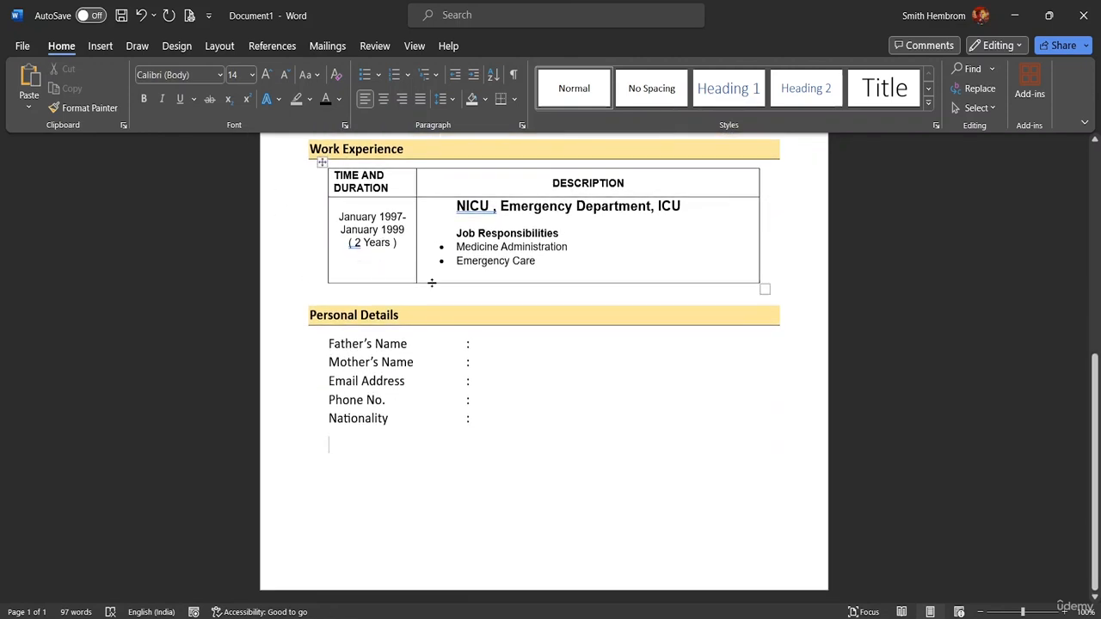
pyautogui.click(413, 318)
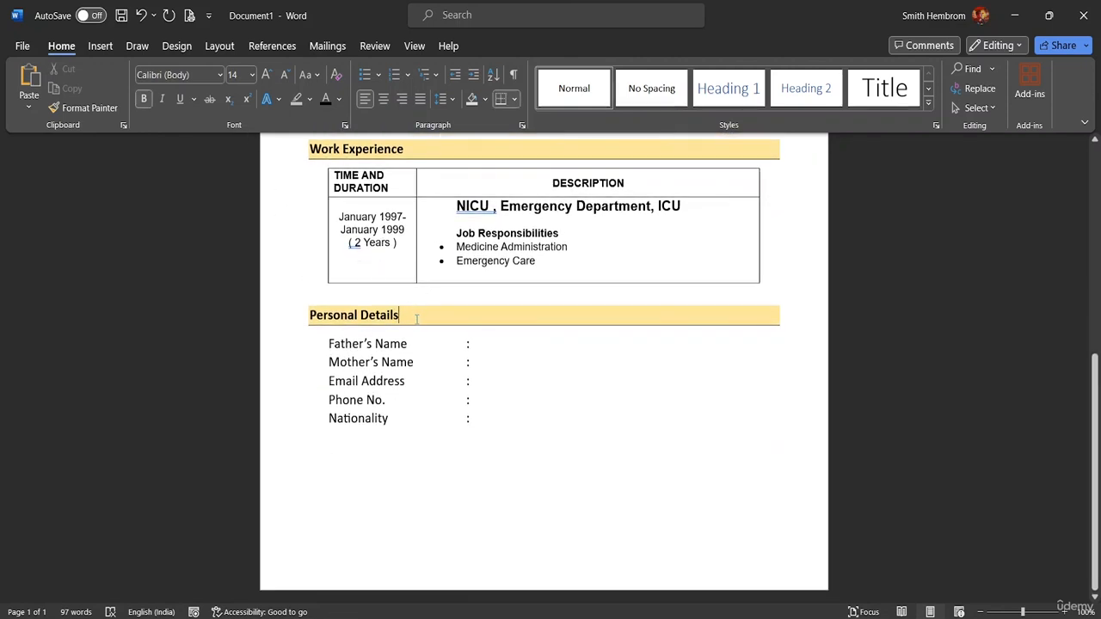
pyautogui.moveTo(397, 316); pyautogui.dragTo(309, 317)
pyautogui.hotkey('ctrl', 'c')
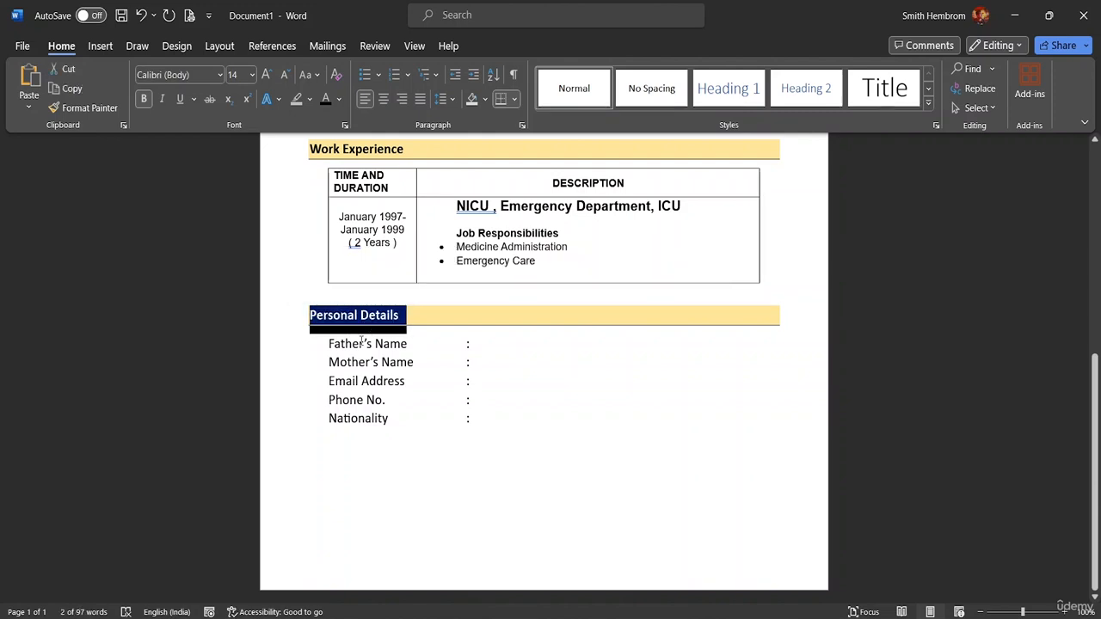
pyautogui.click(329, 456)
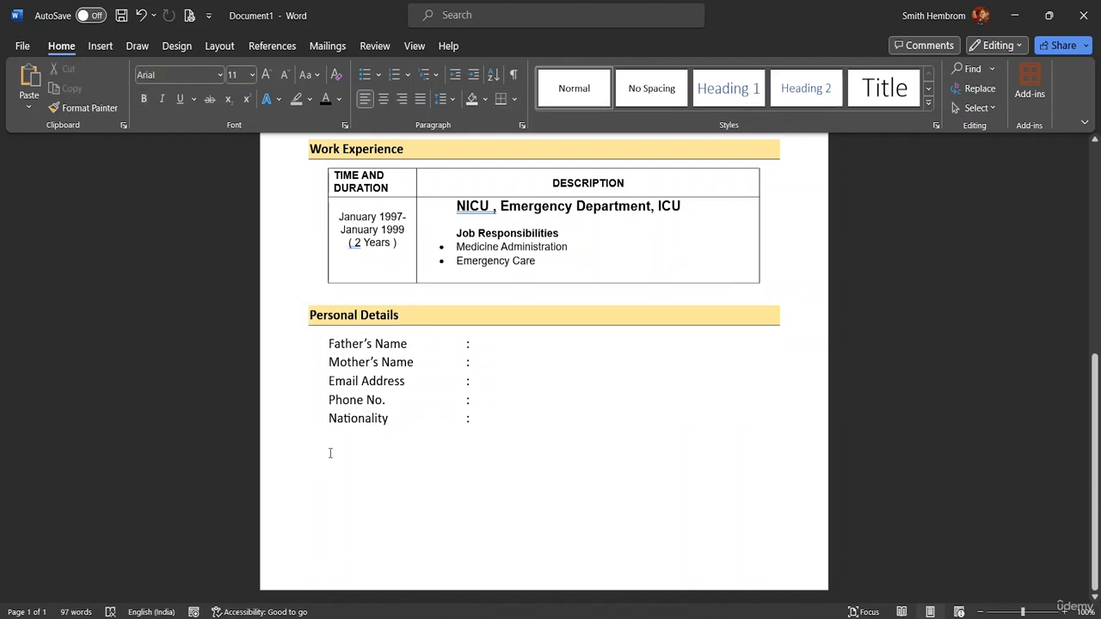
pyautogui.hotkey('ctrl', 'v')
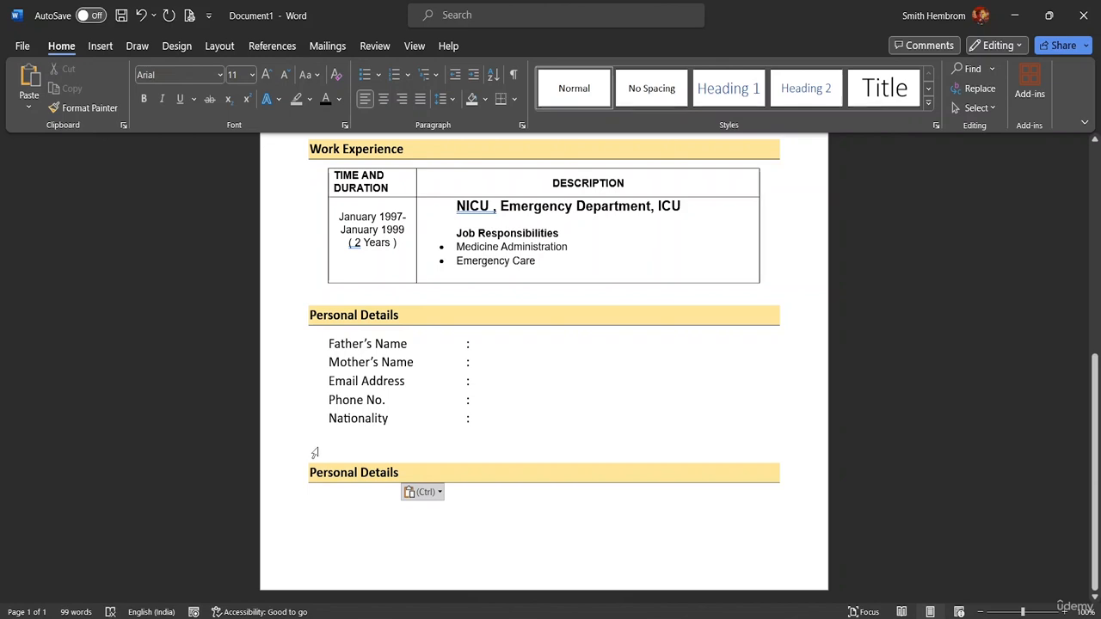
# Step: Remove the empty paragraph between the Nationality line and the pasted heading
pyautogui.click(320, 440)
pyautogui.press('BackSpace')
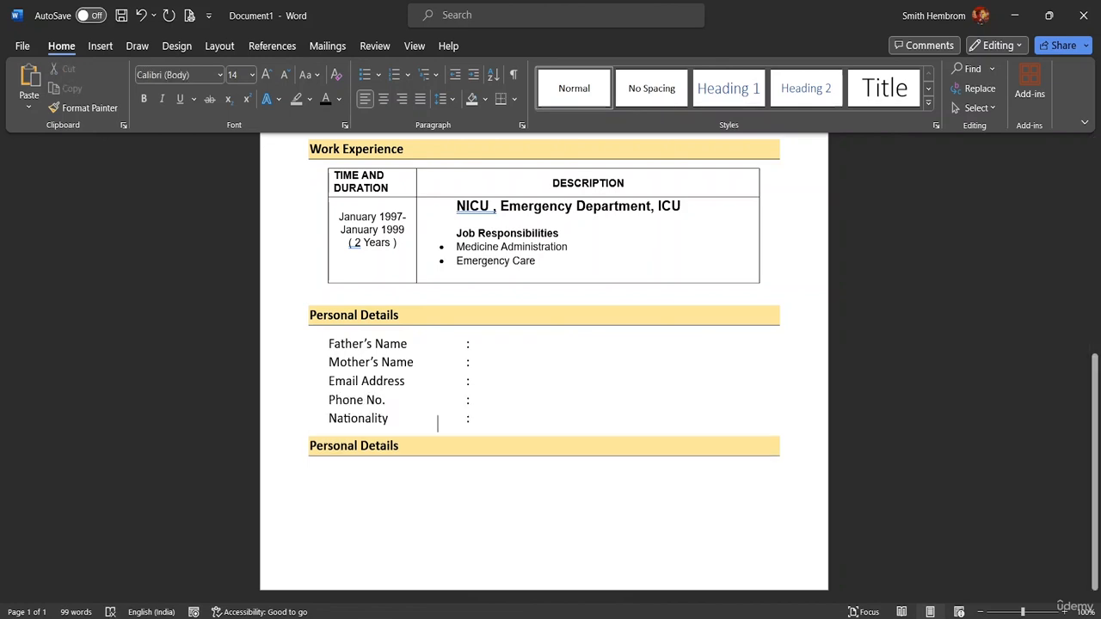
pyautogui.click(324, 479)
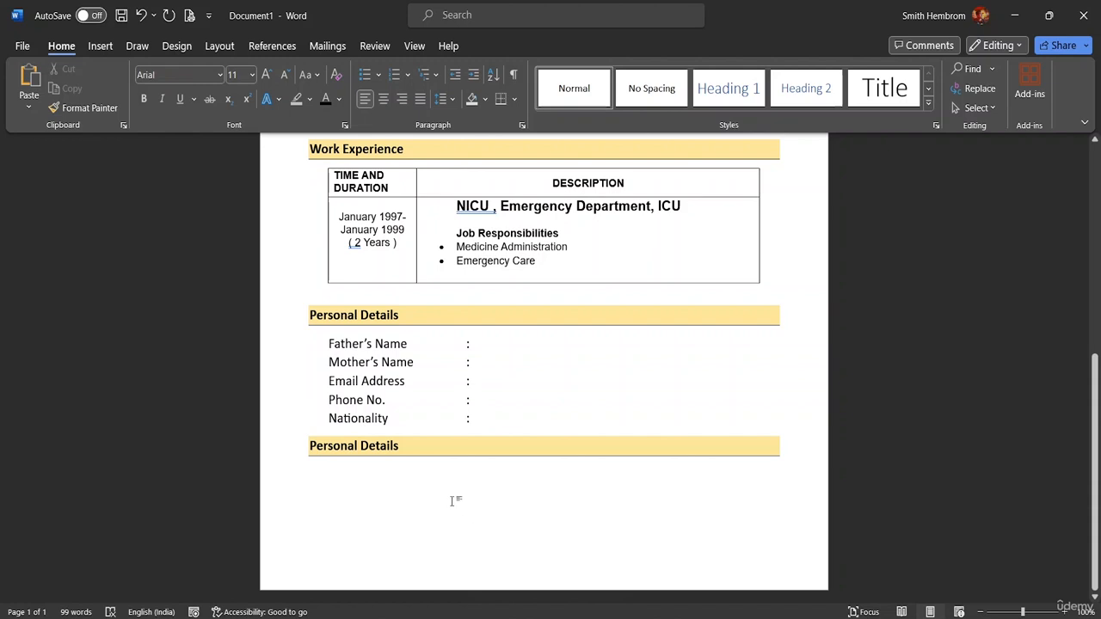
# Step: Replace the text of the pasted Personal Details heading below Nationality with References
pyautogui.moveTo(399, 446); pyautogui.dragTo(406, 444)
pyautogui.press('BackSpace')
pyautogui.press('BackSpace')
pyautogui.press('BackSpace')
pyautogui.press('BackSpace')
pyautogui.press('BackSpace')
pyautogui.press('BackSpace')
pyautogui.press('BackSpace')
pyautogui.press('BackSpace')
pyautogui.press('BackSpace')
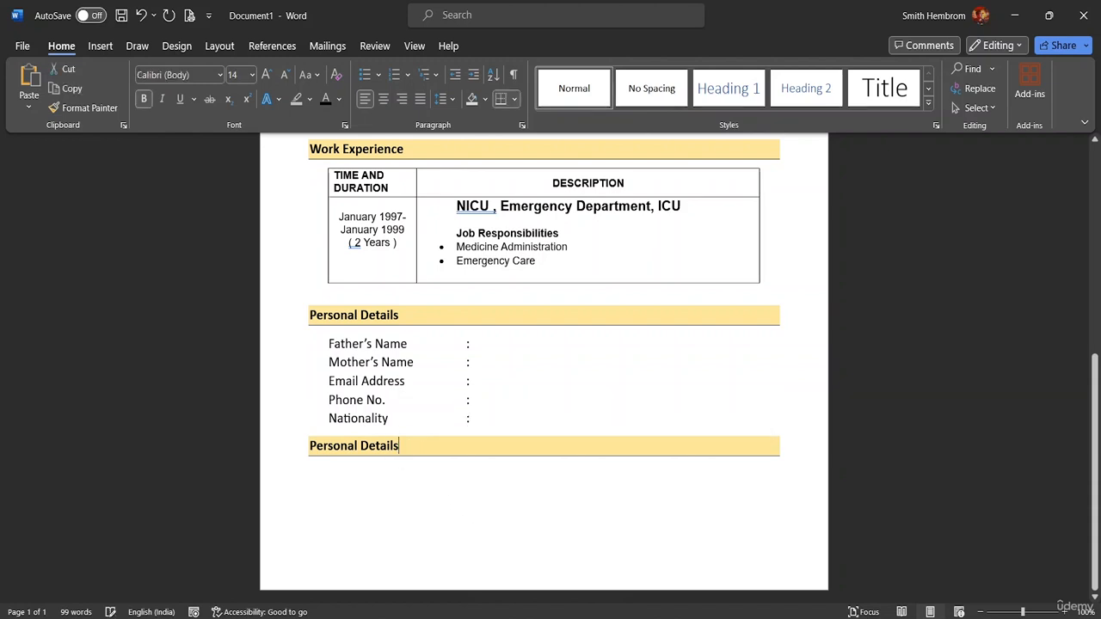
pyautogui.press('BackSpace')
pyautogui.press('BackSpace')
pyautogui.press('BackSpace')
pyautogui.press('BackSpace')
pyautogui.press('BackSpace')
pyautogui.press('BackSpace')
pyautogui.press('BackSpace')
pyautogui.press('BackSpace')
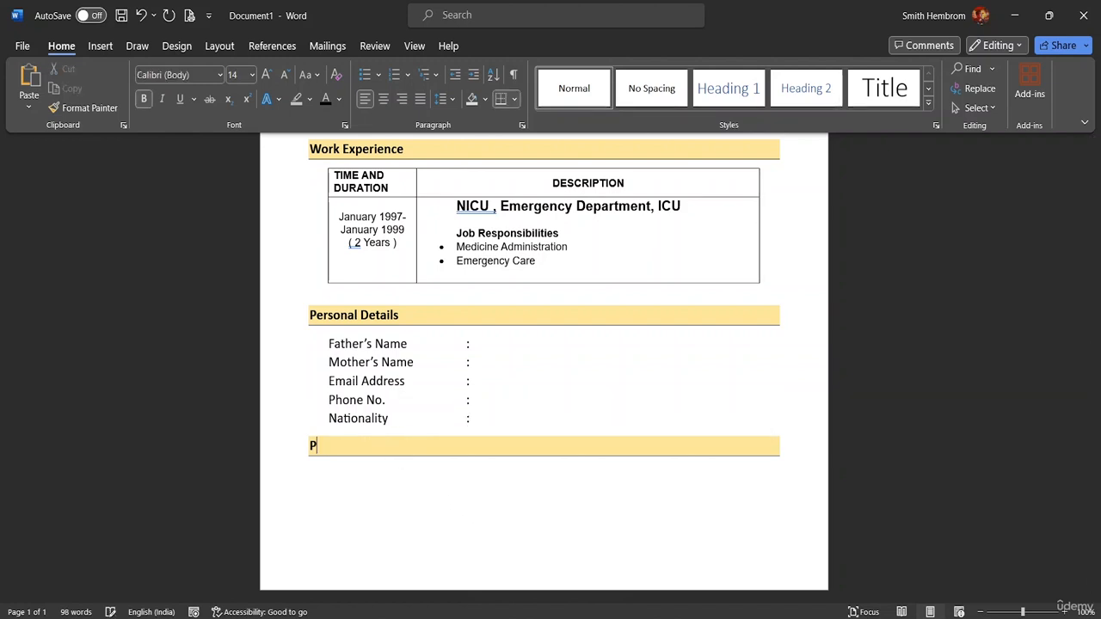
pyautogui.write('De')
pyautogui.press('BackSpace')
pyautogui.press('BackSpace')
pyautogui.press('BackSpace')
pyautogui.press('BackSpace')
pyautogui.press('BackSpace')
pyautogui.write('R')
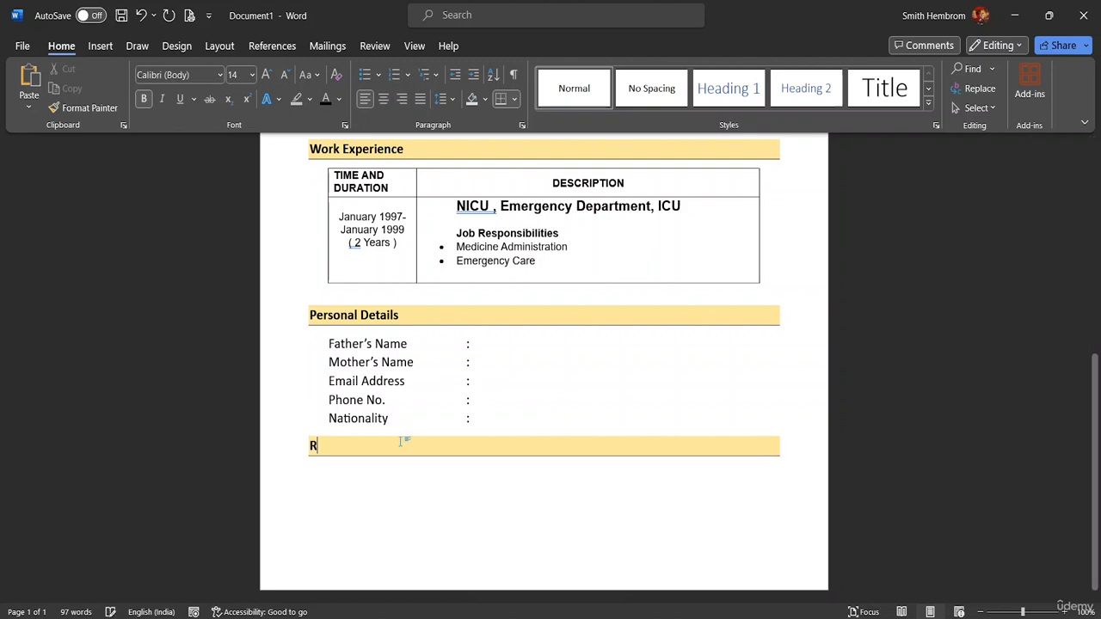
pyautogui.write('eferences')
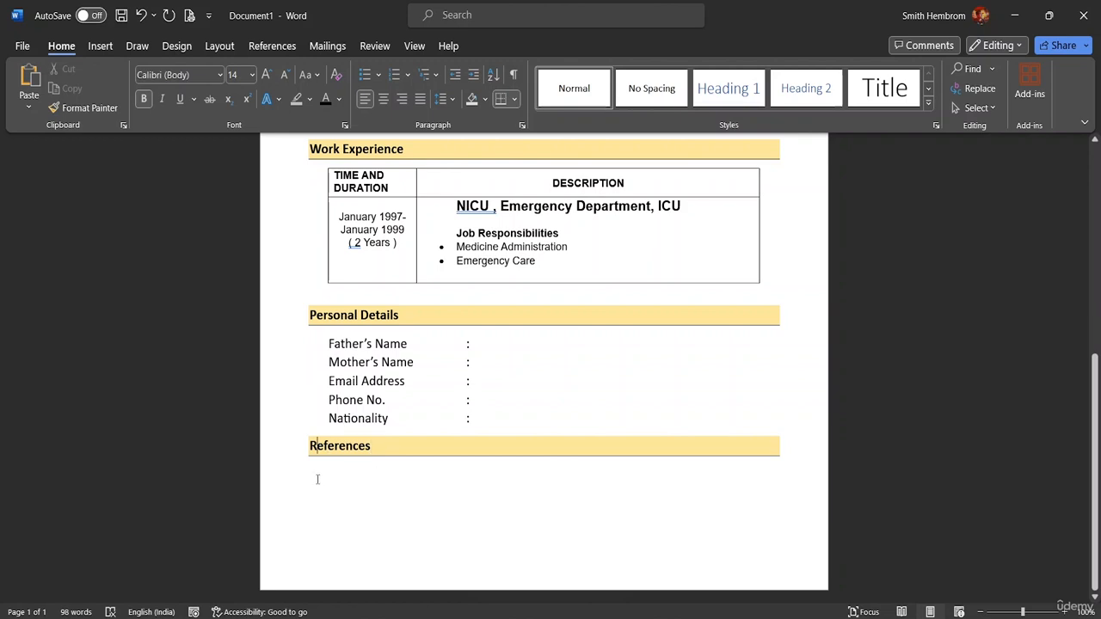
# Step: Insert a table with two columns and one row directly under the References heading and increase its row height to about 0.93 cm
pyautogui.doubleClick(437, 495)
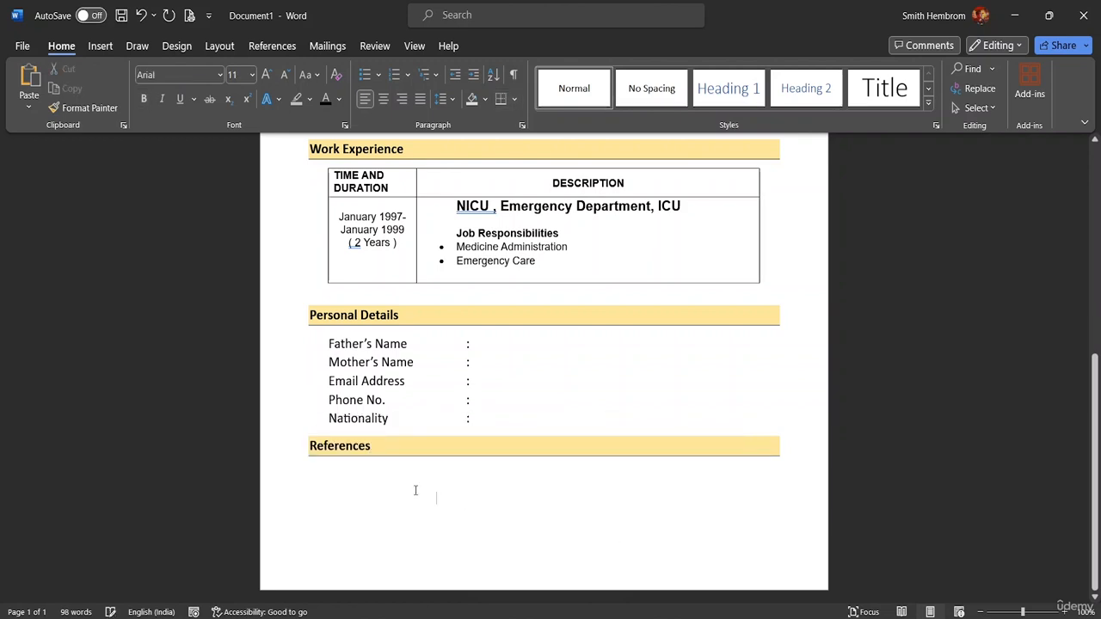
pyautogui.press('BackSpace')
pyautogui.press('BackSpace')
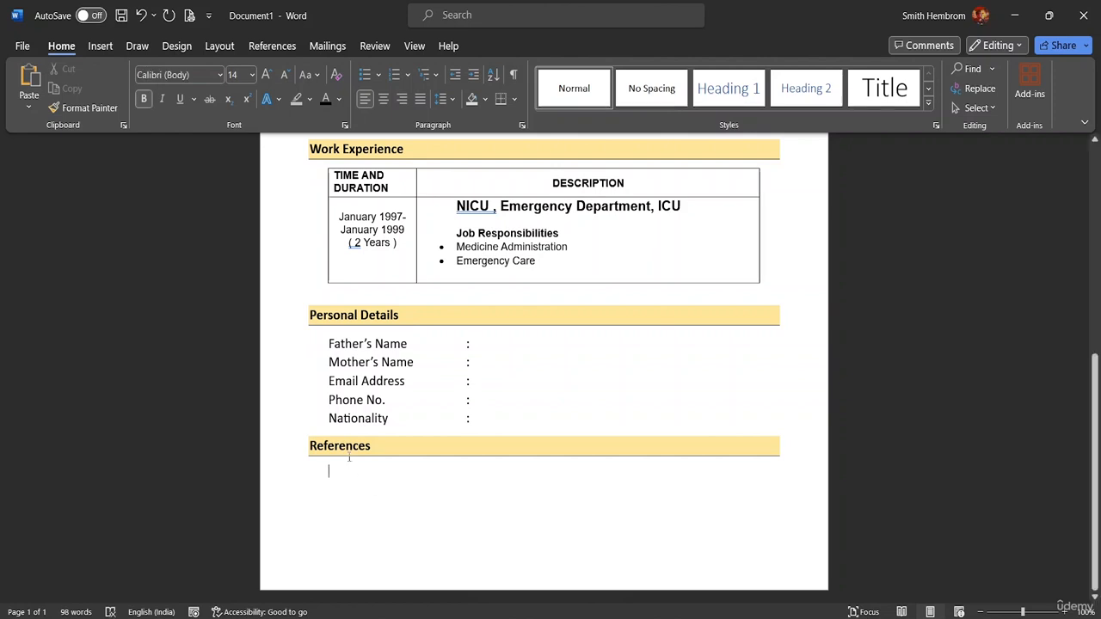
pyautogui.click(101, 48)
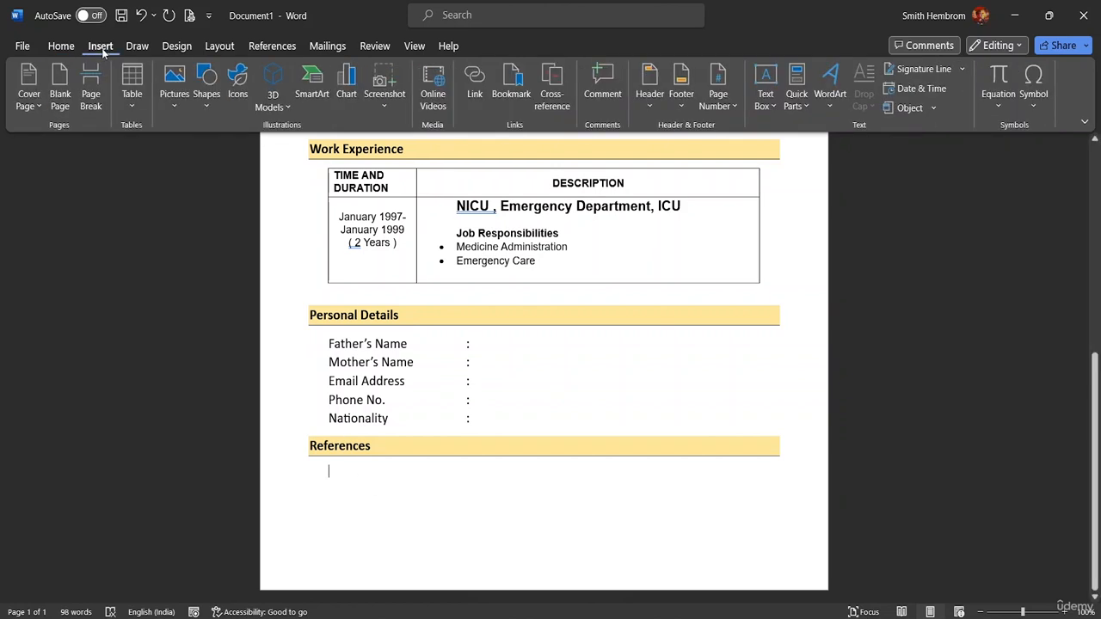
pyautogui.click(132, 86)
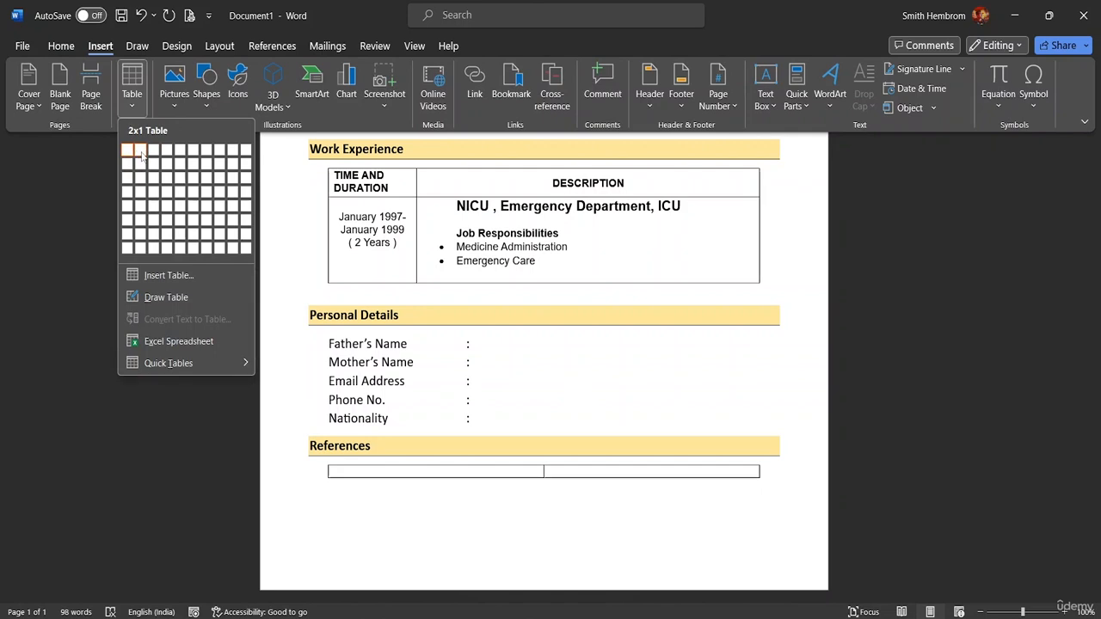
pyautogui.click(142, 154)
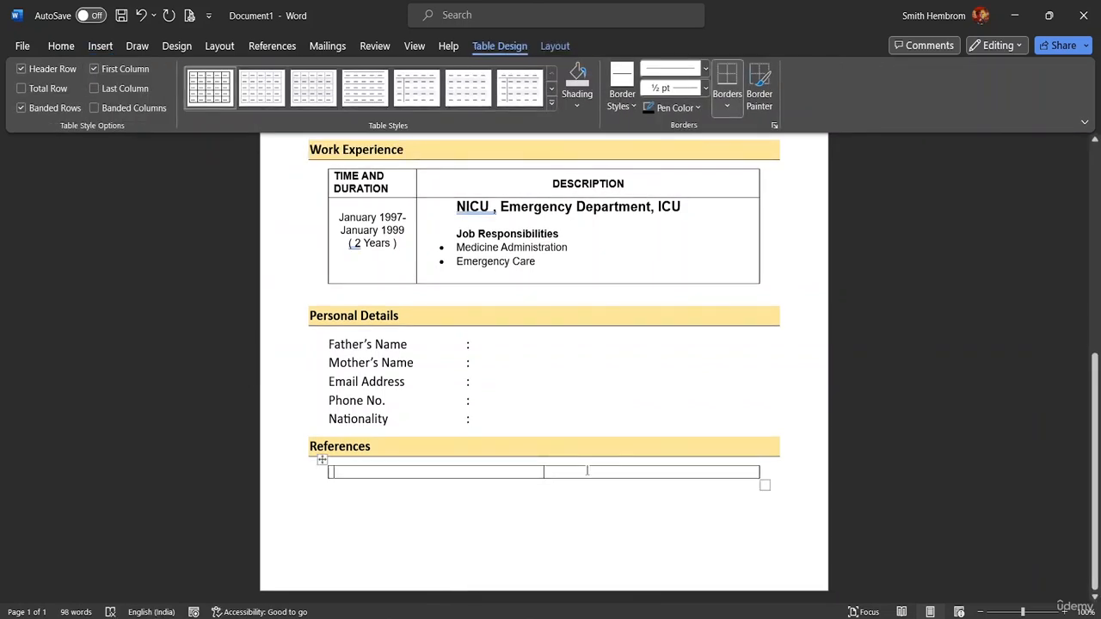
pyautogui.moveTo(545, 478); pyautogui.dragTo(544, 492)
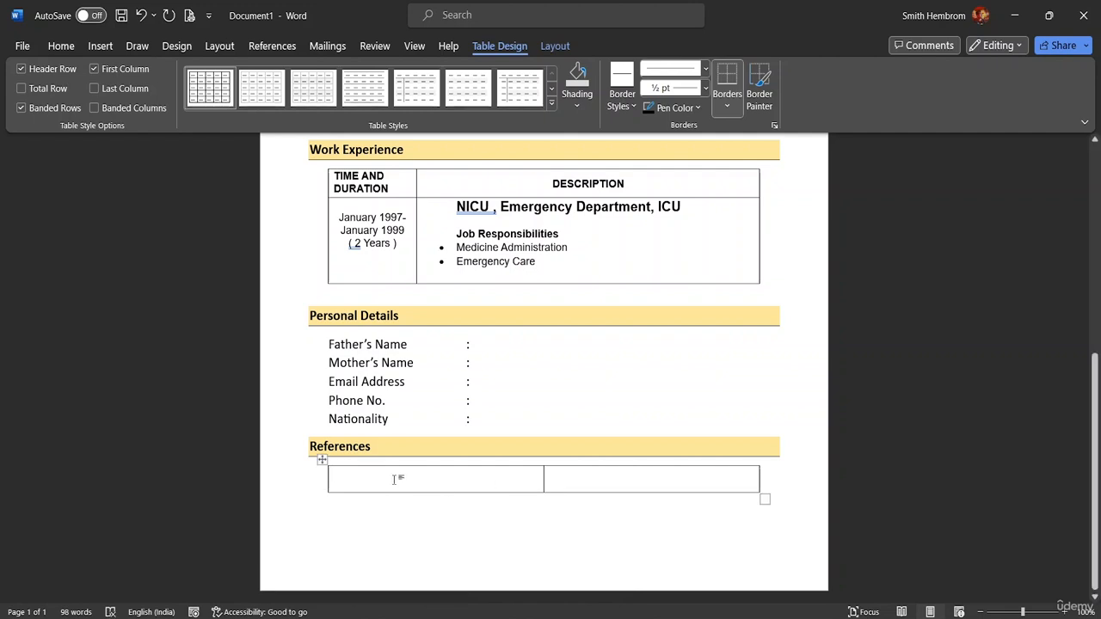
# Step: Enter the column headers NAME and DESIGNATION in the two cells of the References table
pyautogui.write('N')
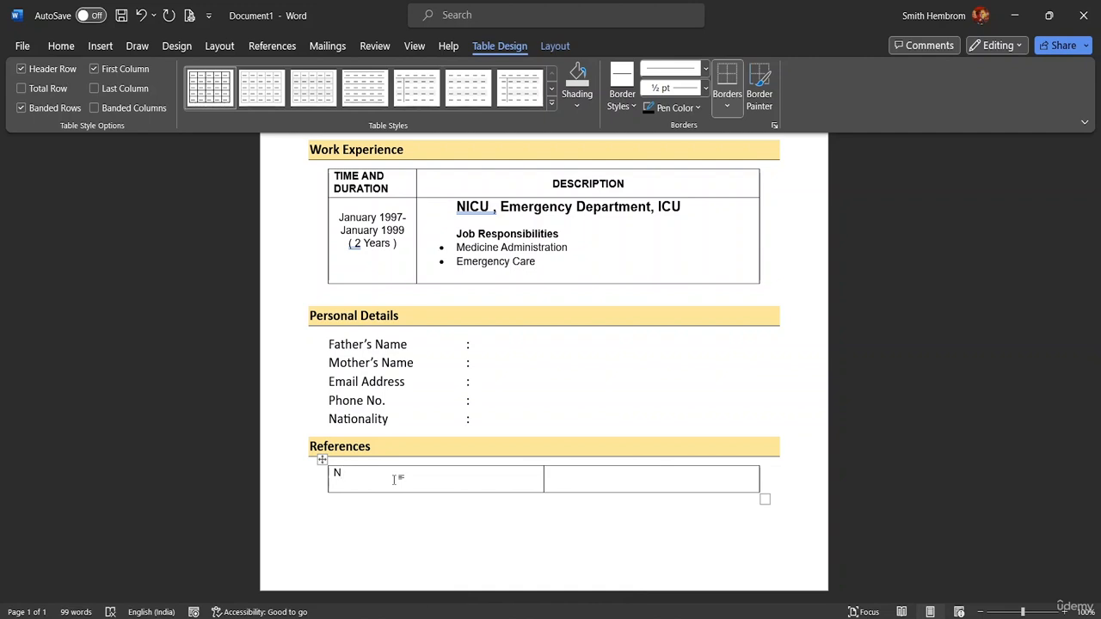
pyautogui.write('AME')
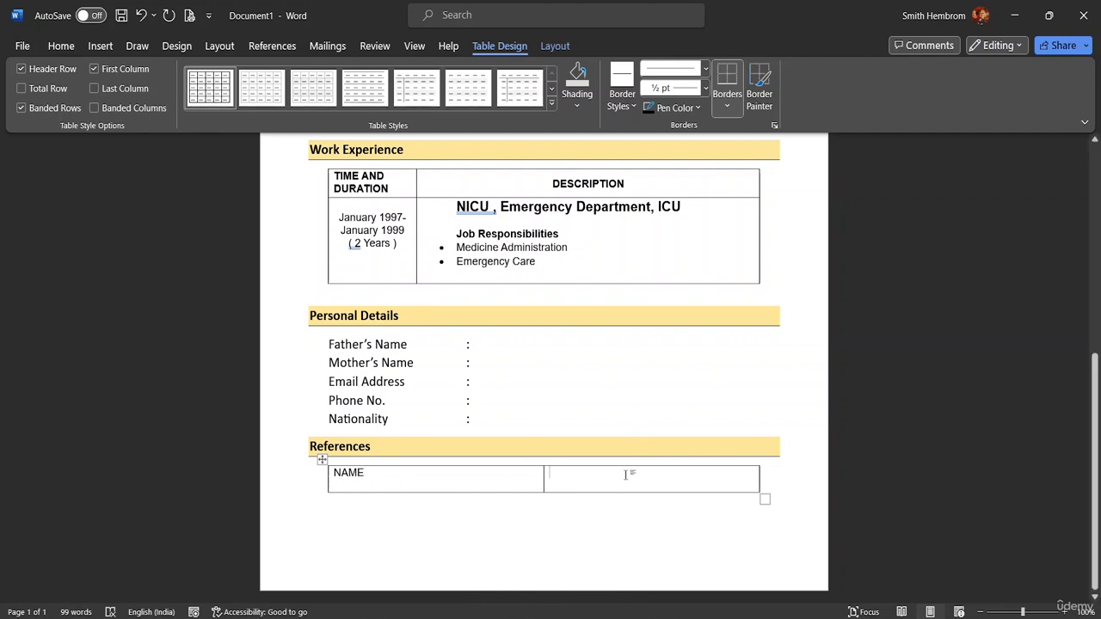
pyautogui.click(555, 475)
pyautogui.write('D')
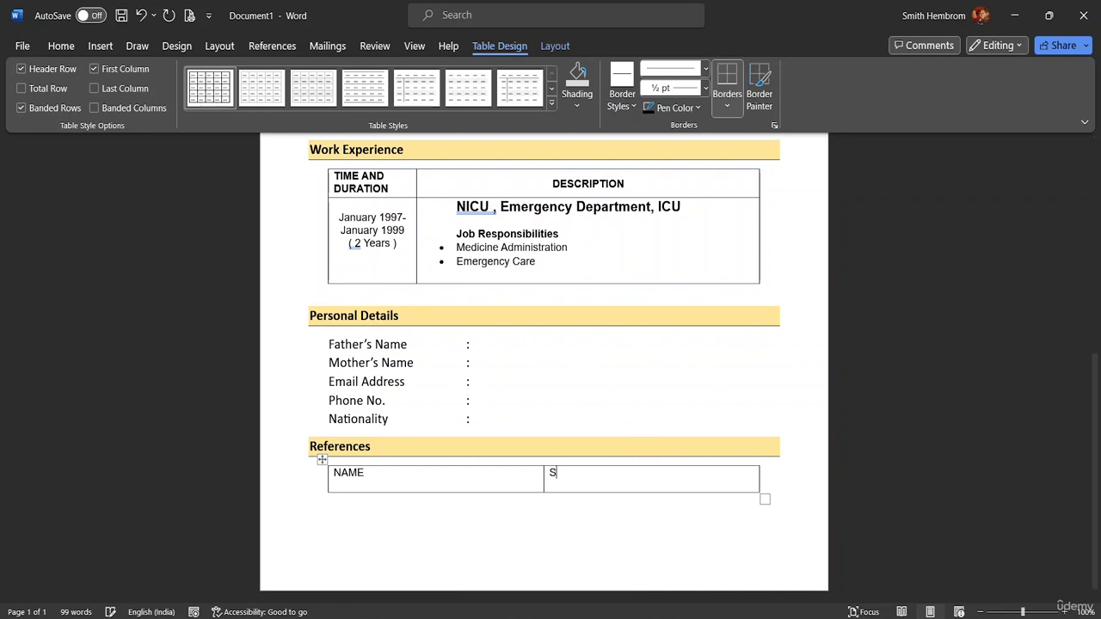
pyautogui.press('BackSpace')
pyautogui.write('DESI')
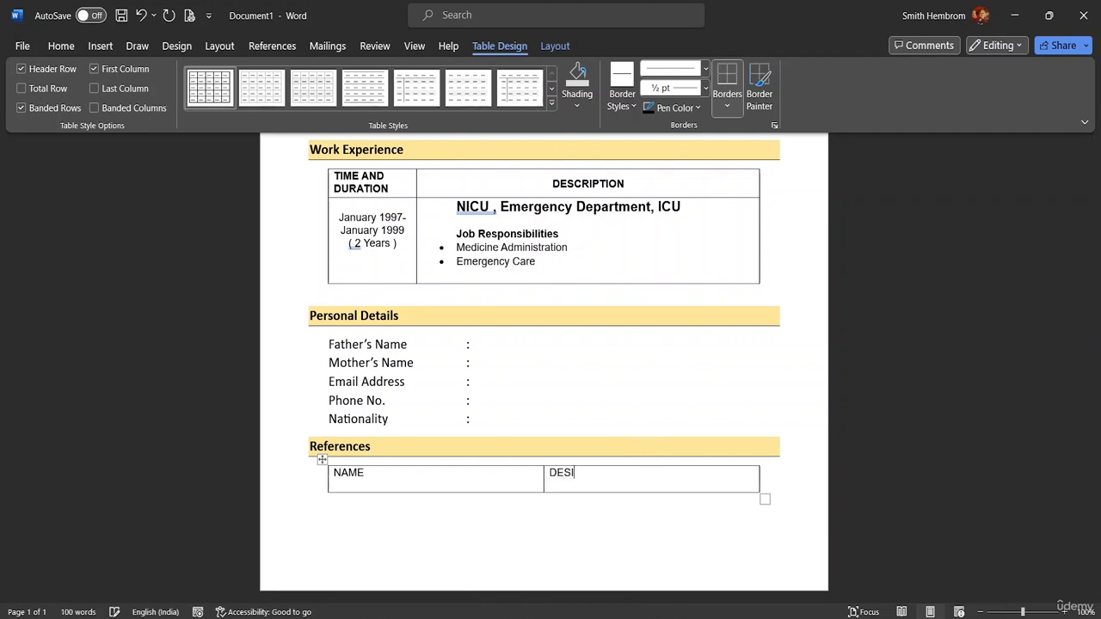
pyautogui.write('GNATION')
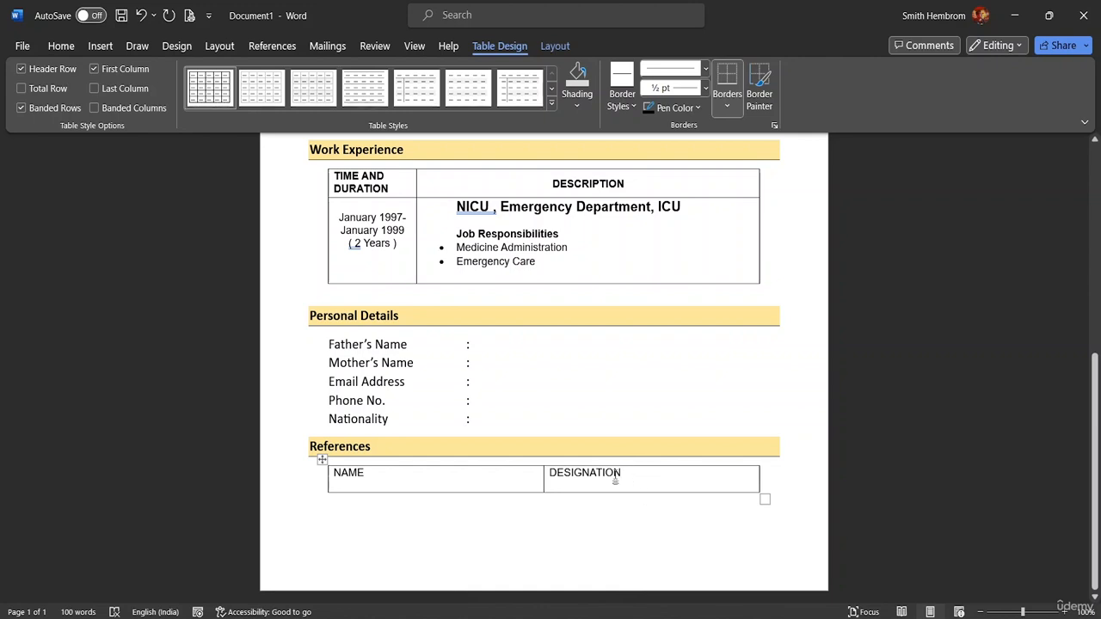
# Step: Center and bold the NAME and DESIGNATION headers and shade their cells medium gray
pyautogui.moveTo(614, 474); pyautogui.dragTo(454, 458)
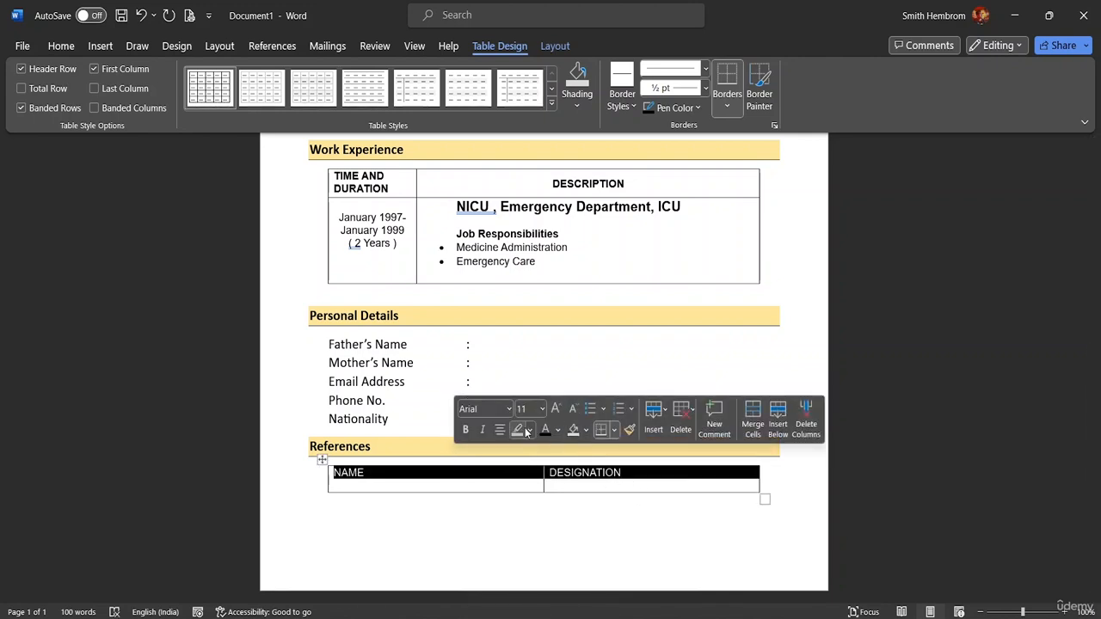
pyautogui.click(500, 430)
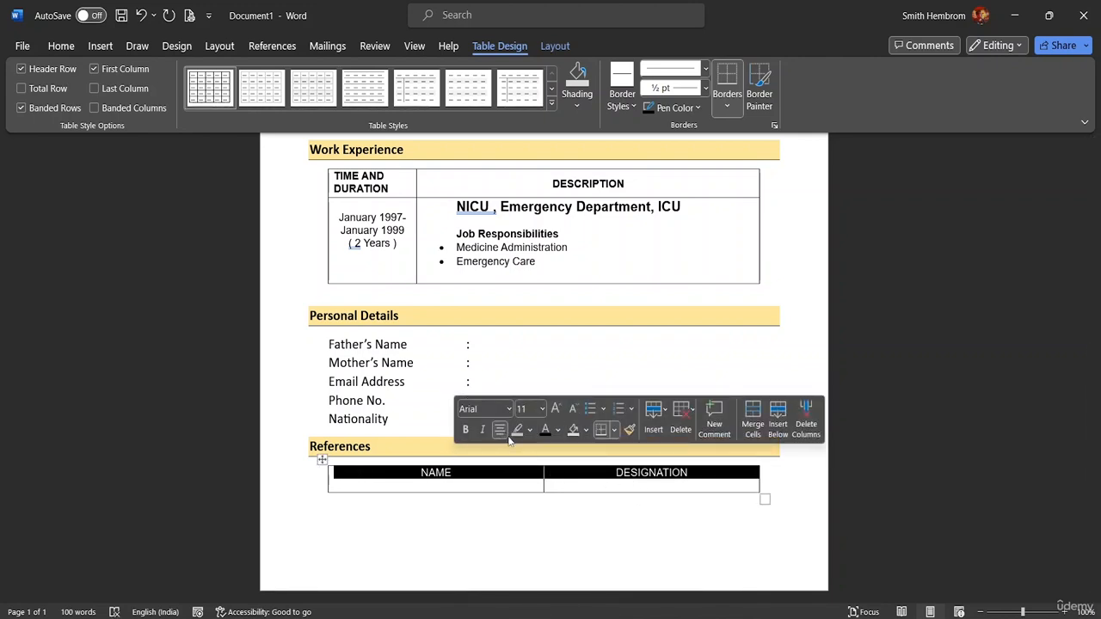
pyautogui.click(466, 429)
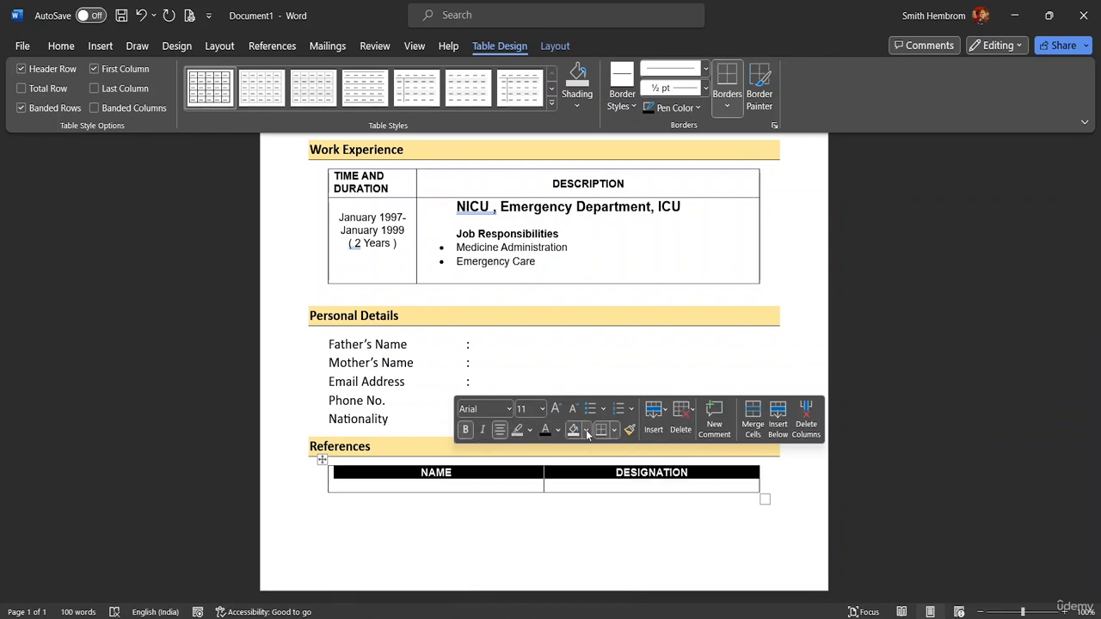
pyautogui.click(586, 431)
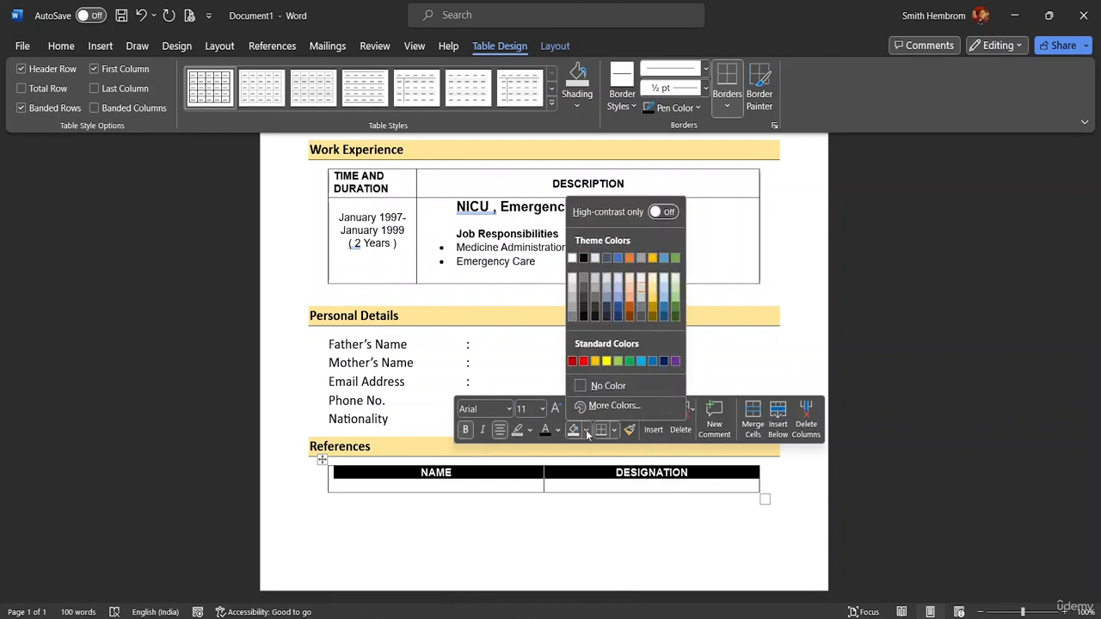
pyautogui.click(574, 308)
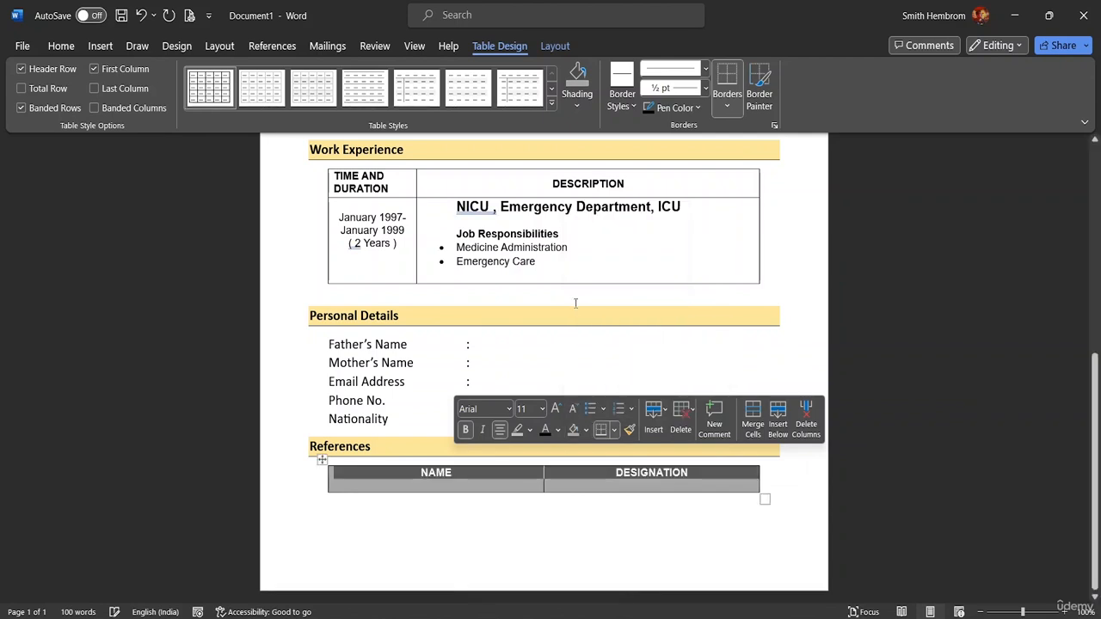
# Step: Center the NAME and DESIGNATION headers vertically within their cells and deselect the table
pyautogui.click(555, 47)
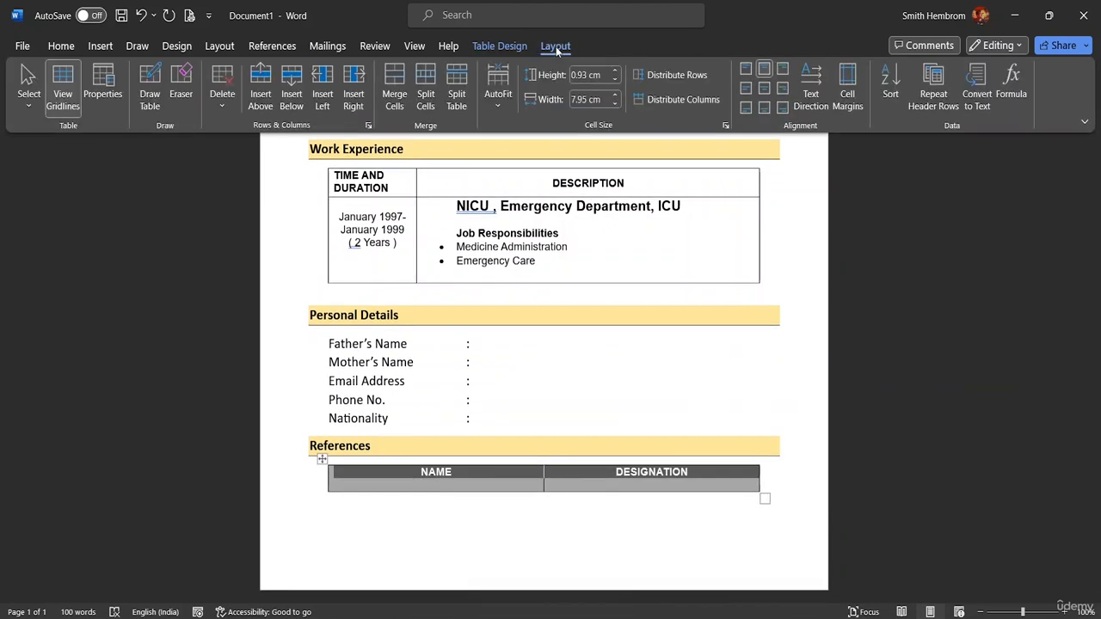
pyautogui.click(765, 88)
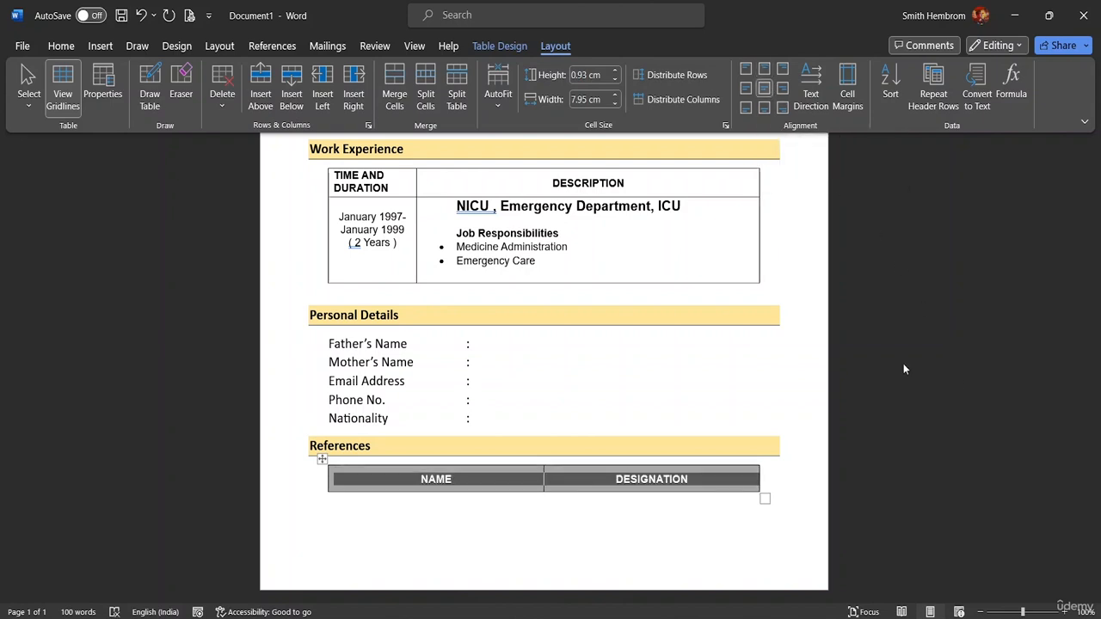
pyautogui.tripleClick(769, 388)
pyautogui.click(806, 459)
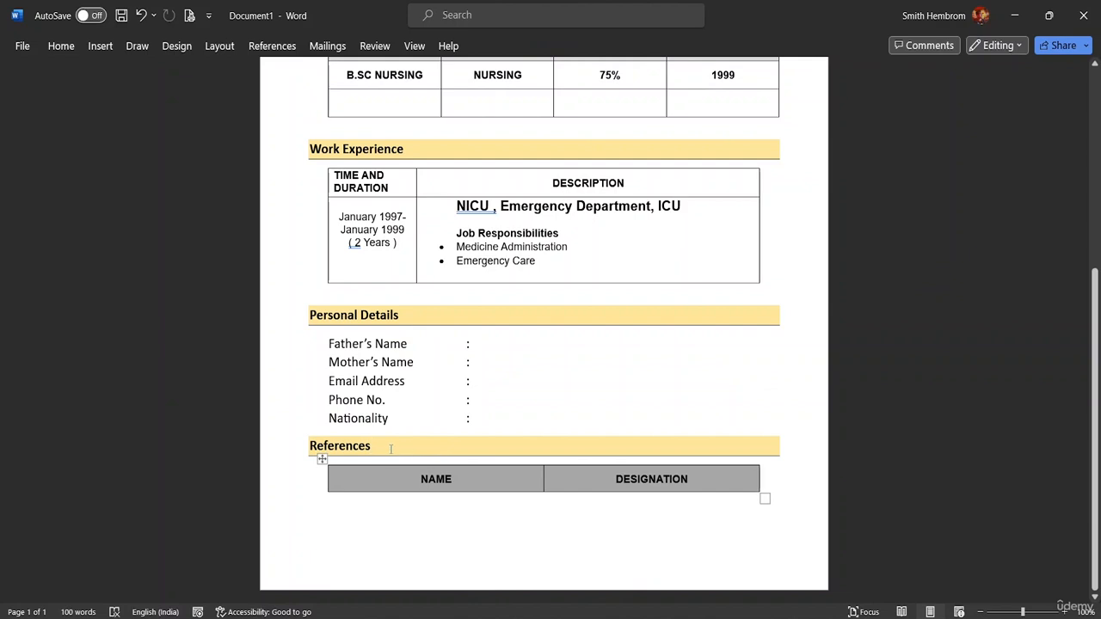
pyautogui.click(297, 446)
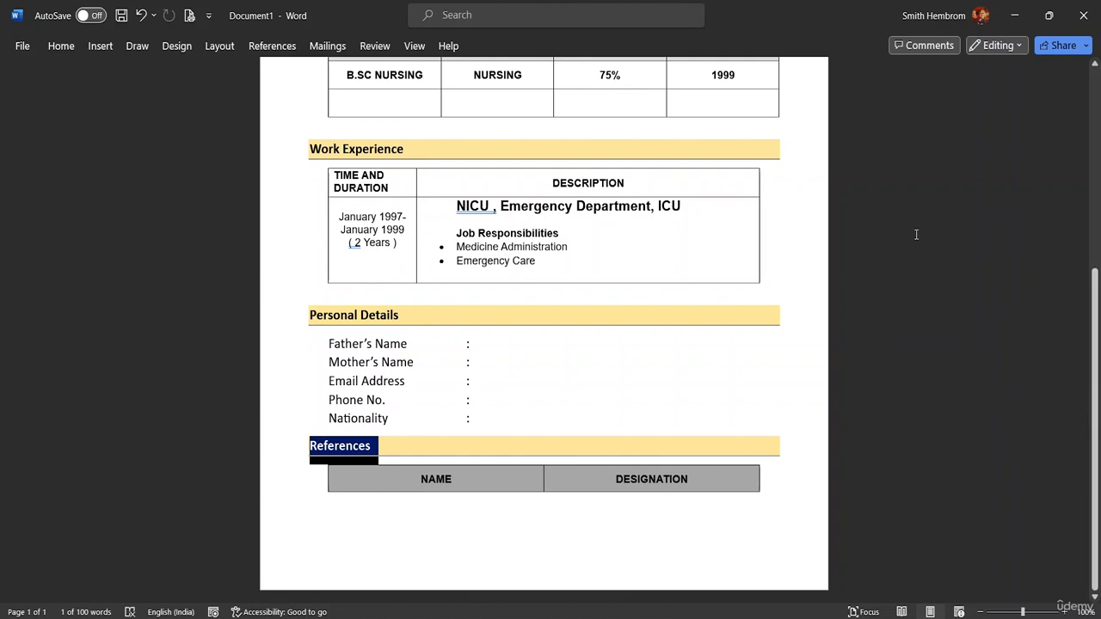
pyautogui.scroll(3, 978, 246)
pyautogui.scroll(-3, 1046, 293)
pyautogui.click(20, 48)
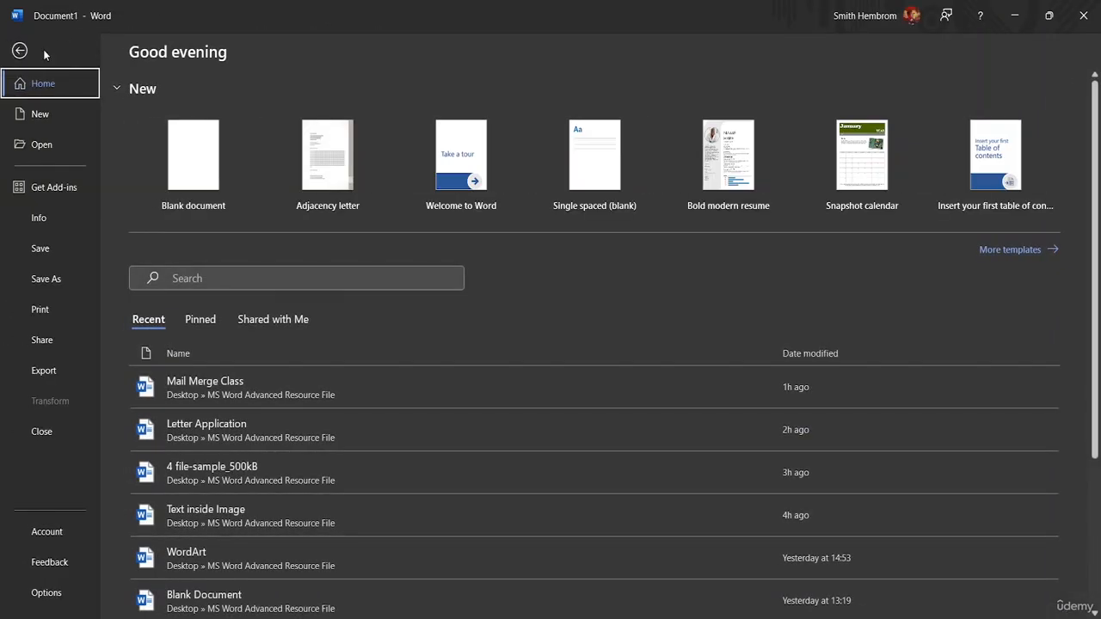
pyautogui.click(19, 49)
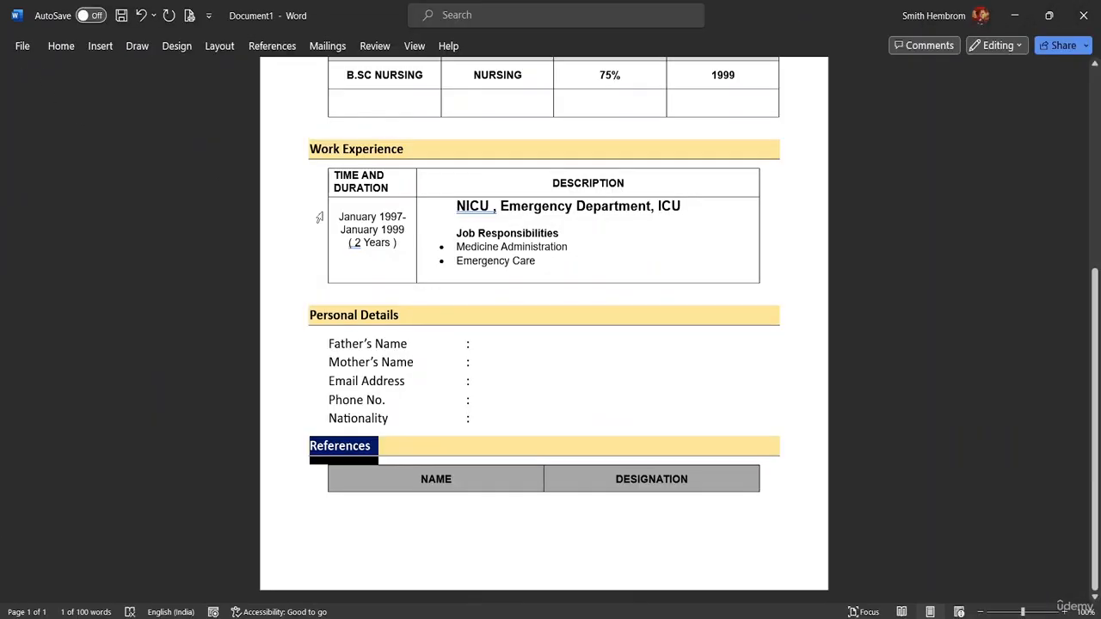
pyautogui.click(74, 48)
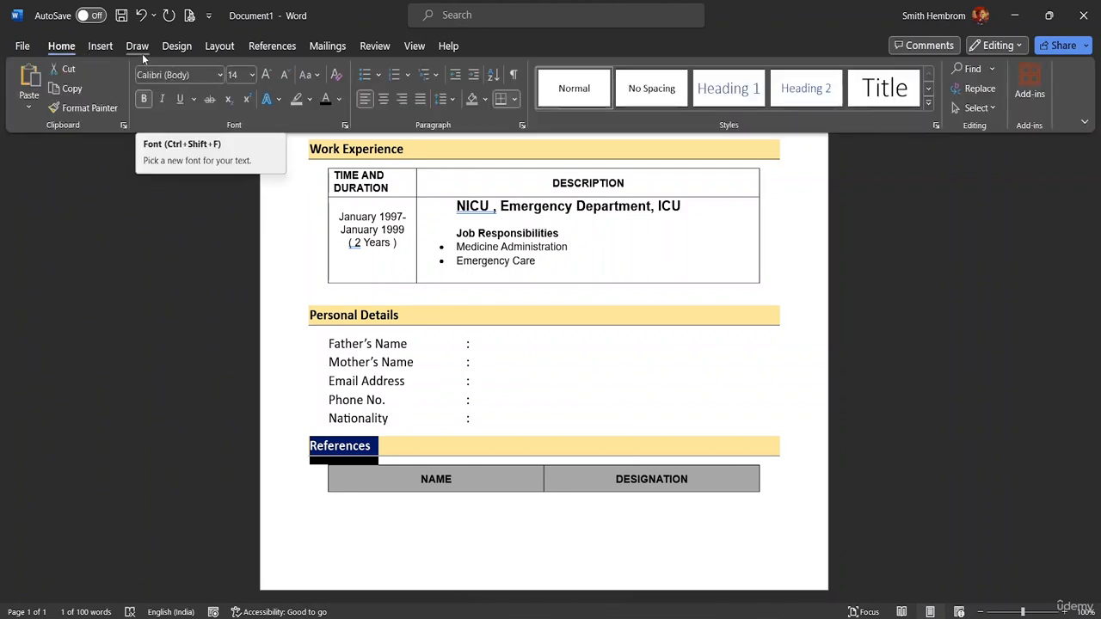
pyautogui.click(99, 46)
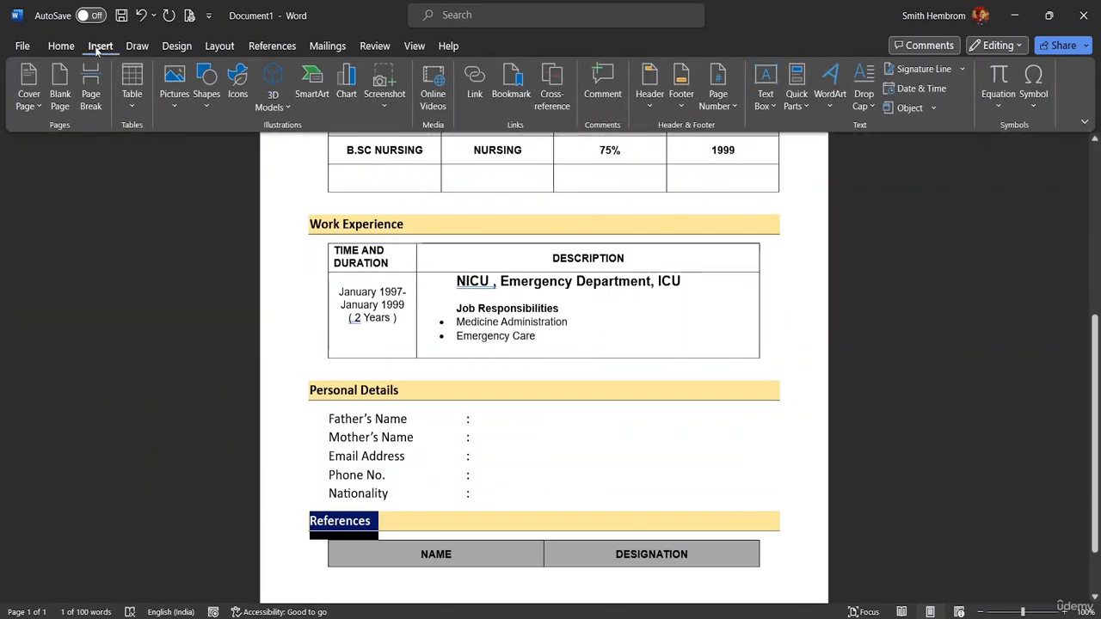
pyautogui.click(60, 94)
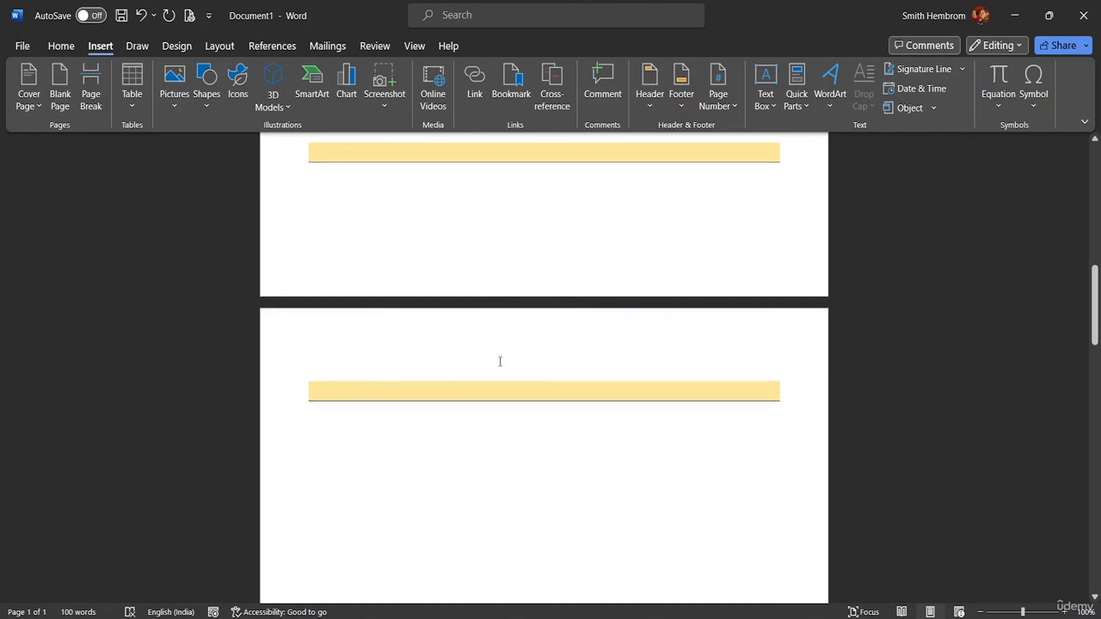
pyautogui.scroll(4, 543, 325)
pyautogui.scroll(1, 556, 324)
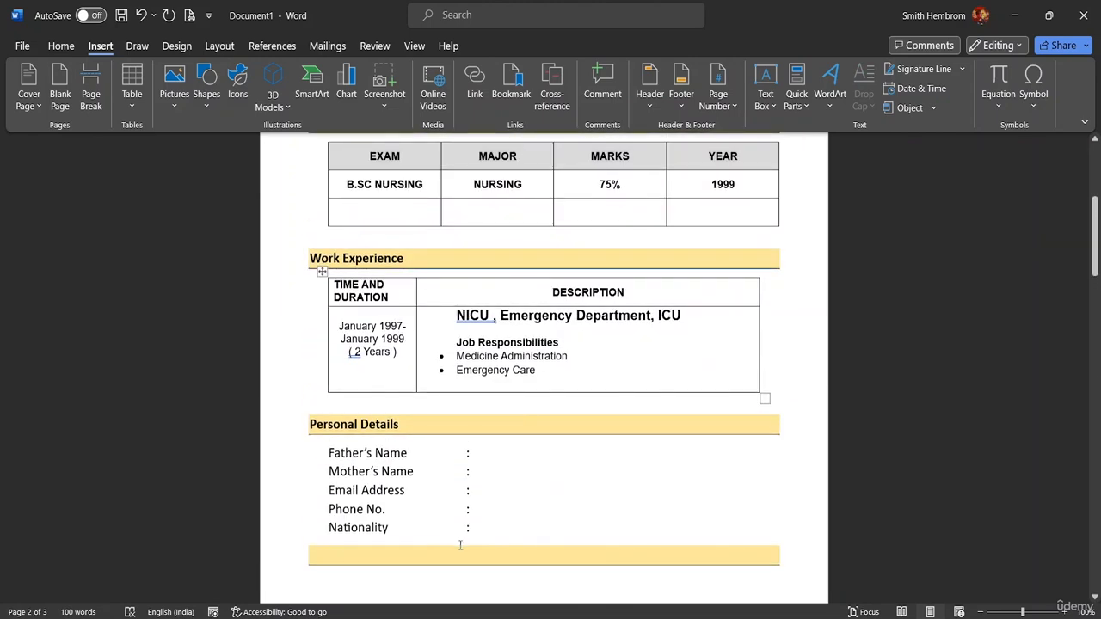
pyautogui.doubleClick(441, 561)
pyautogui.doubleClick(441, 560)
pyautogui.write('References NAME\tDESIGNATION')
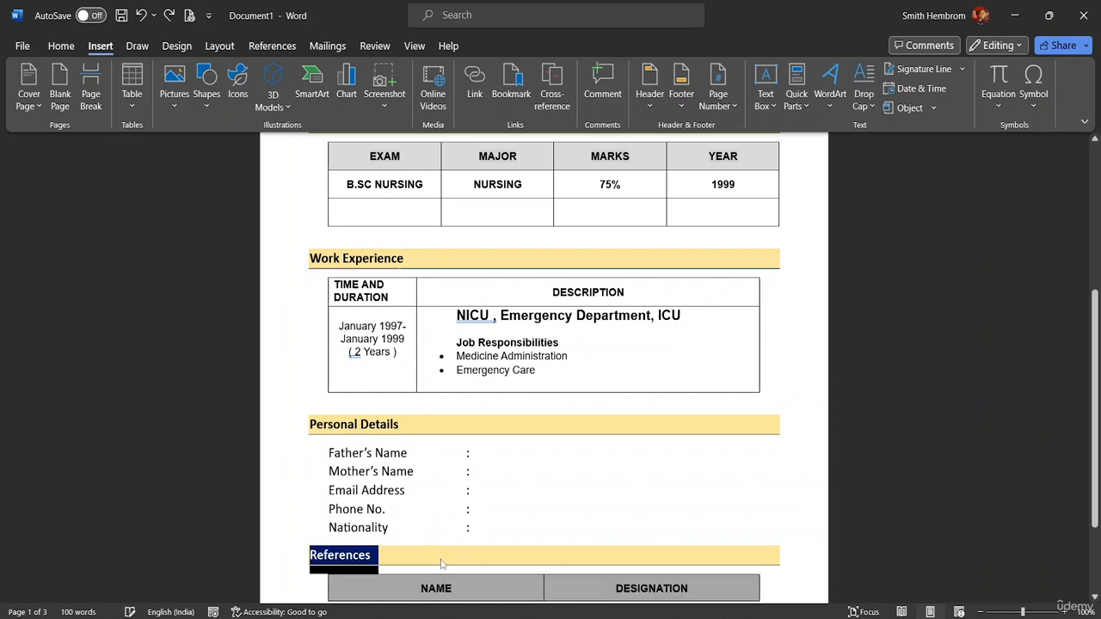
pyautogui.scroll(-1, 531, 454)
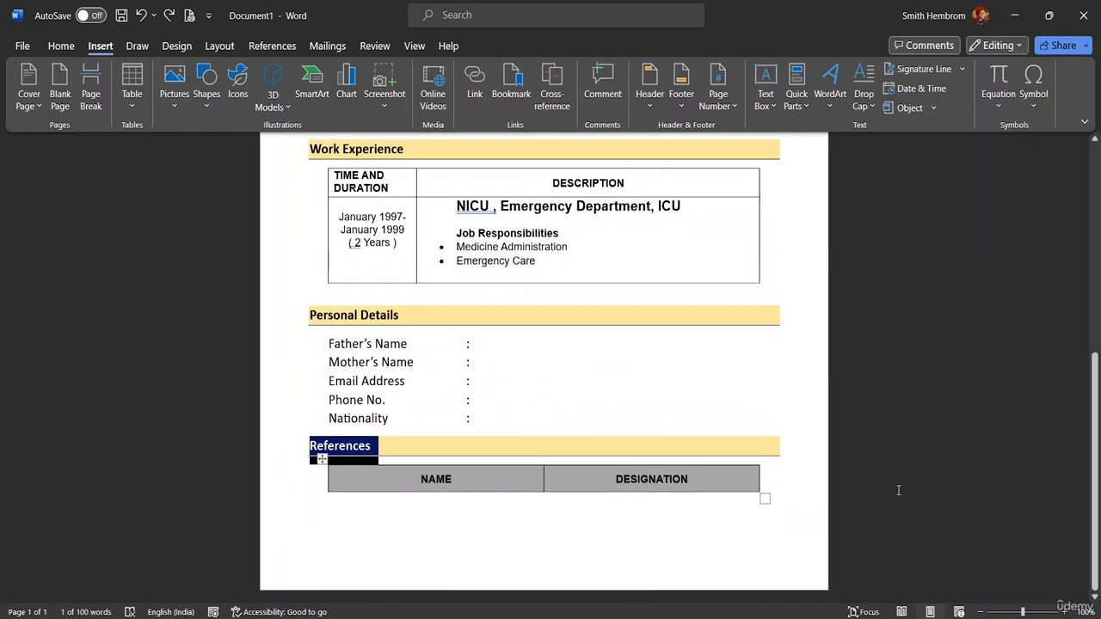
# Step: Insert a blank page after the References table, with the insertion point on the line directly below the table
pyautogui.click(819, 512)
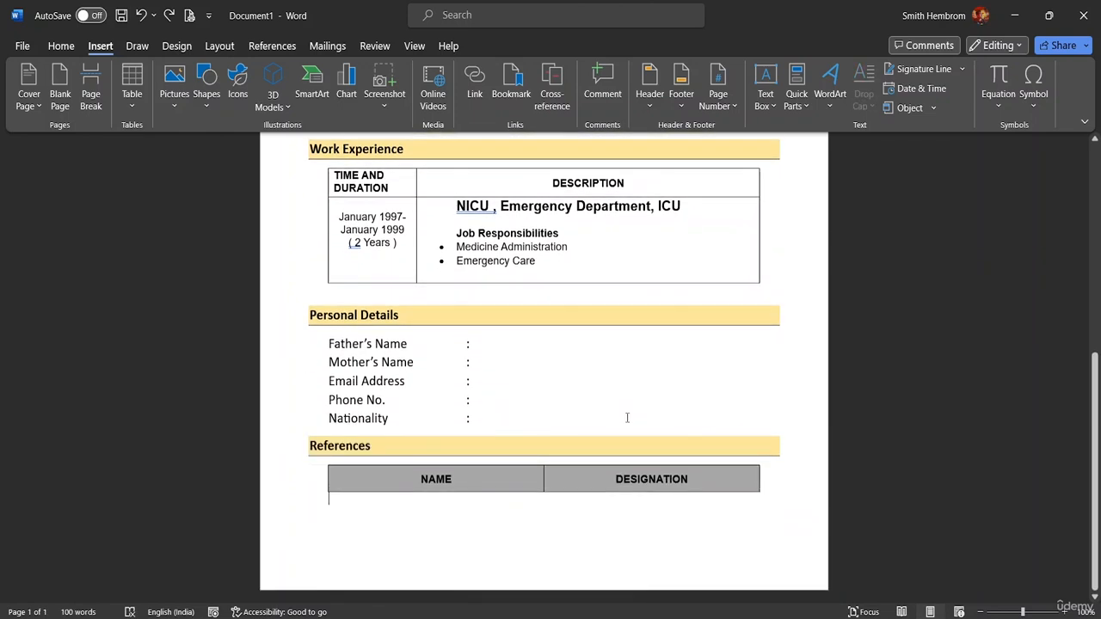
pyautogui.doubleClick(341, 531)
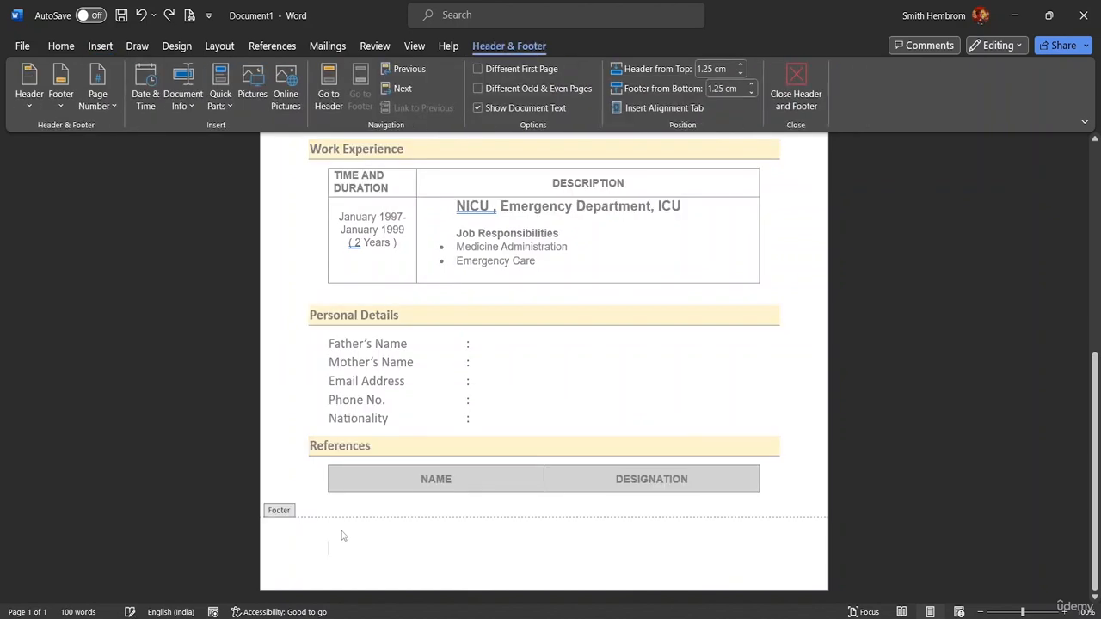
pyautogui.doubleClick(340, 520)
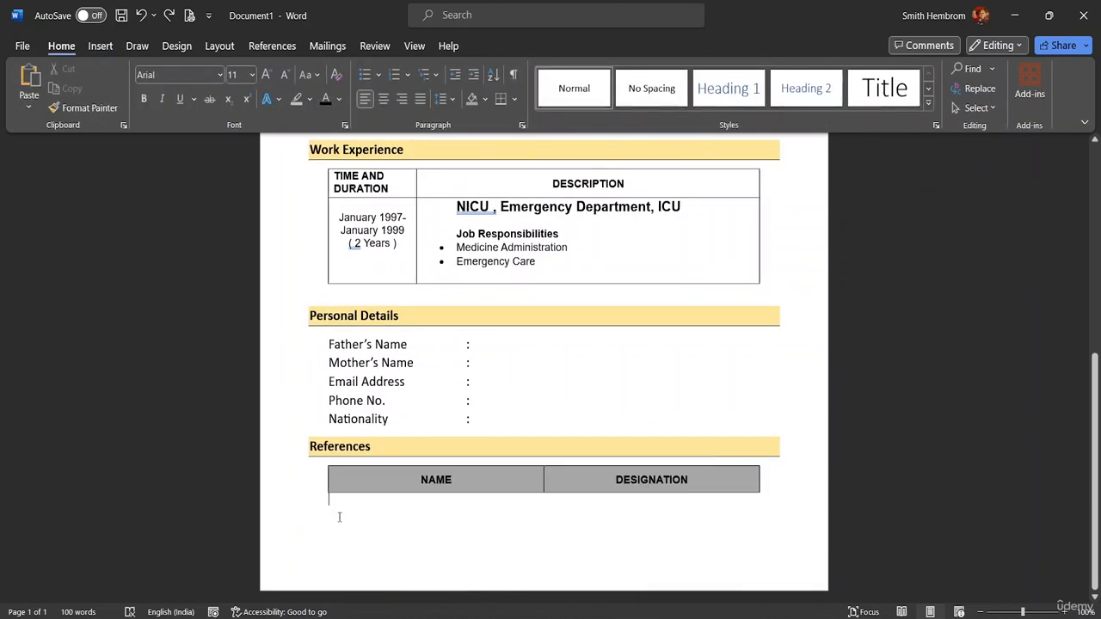
pyautogui.click(101, 48)
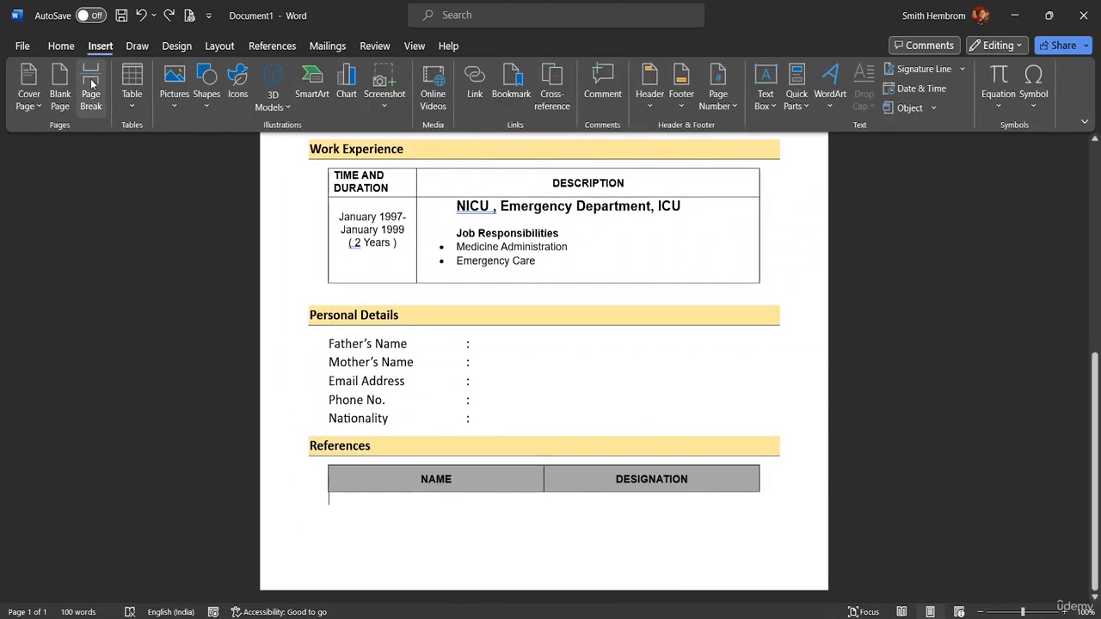
pyautogui.click(60, 93)
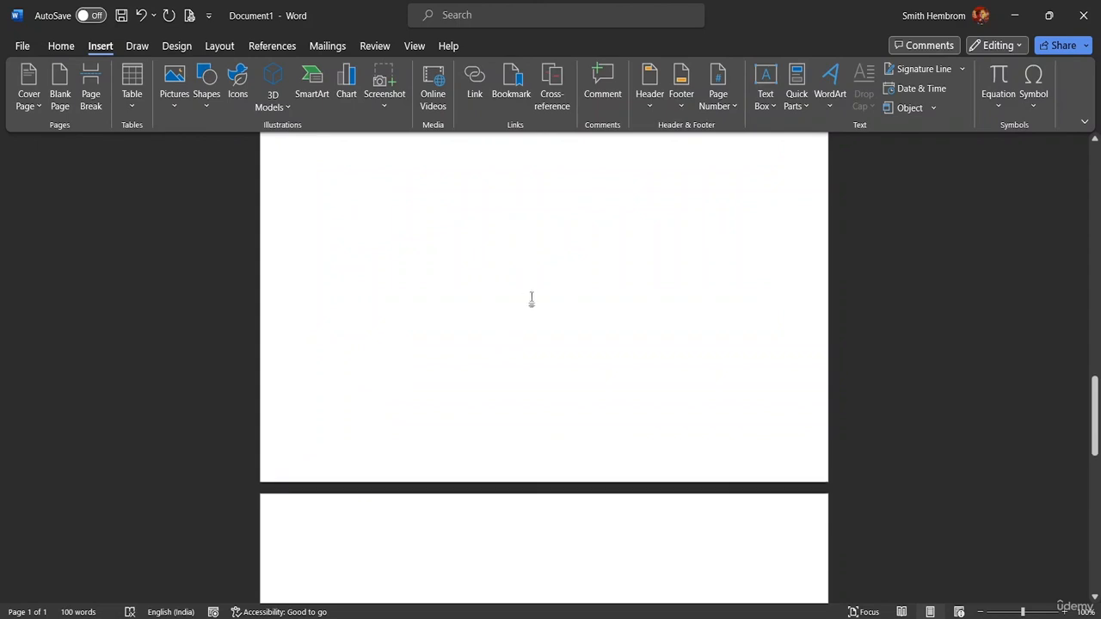
pyautogui.scroll(-4, 708, 457)
pyautogui.scroll(3, 726, 418)
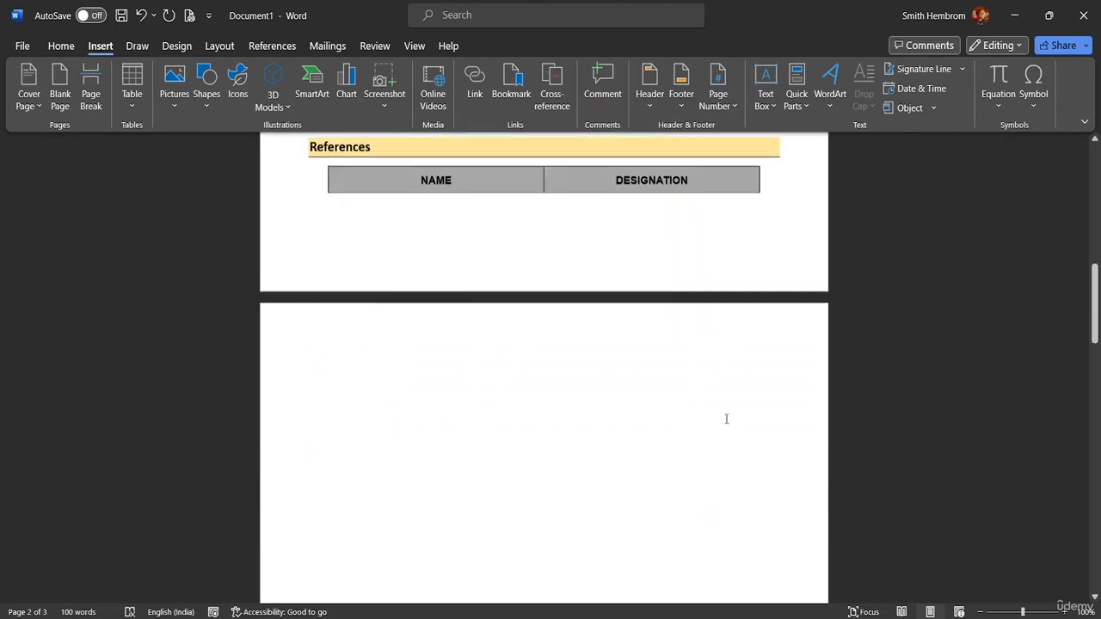
pyautogui.scroll(-3, 740, 411)
pyautogui.scroll(-5, 761, 418)
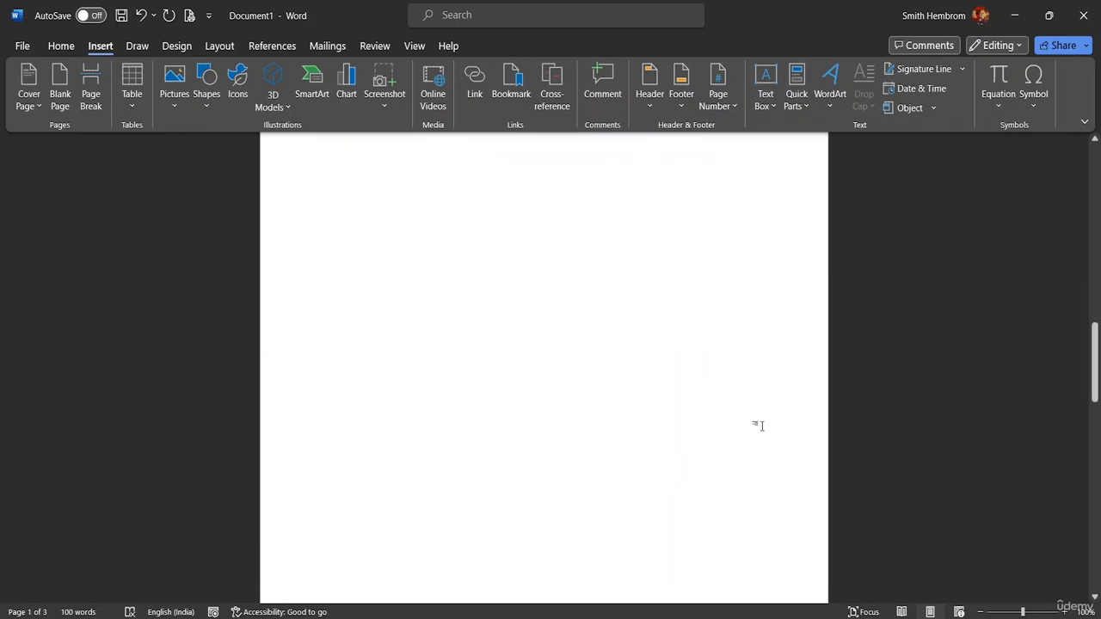
pyautogui.scroll(6, 809, 420)
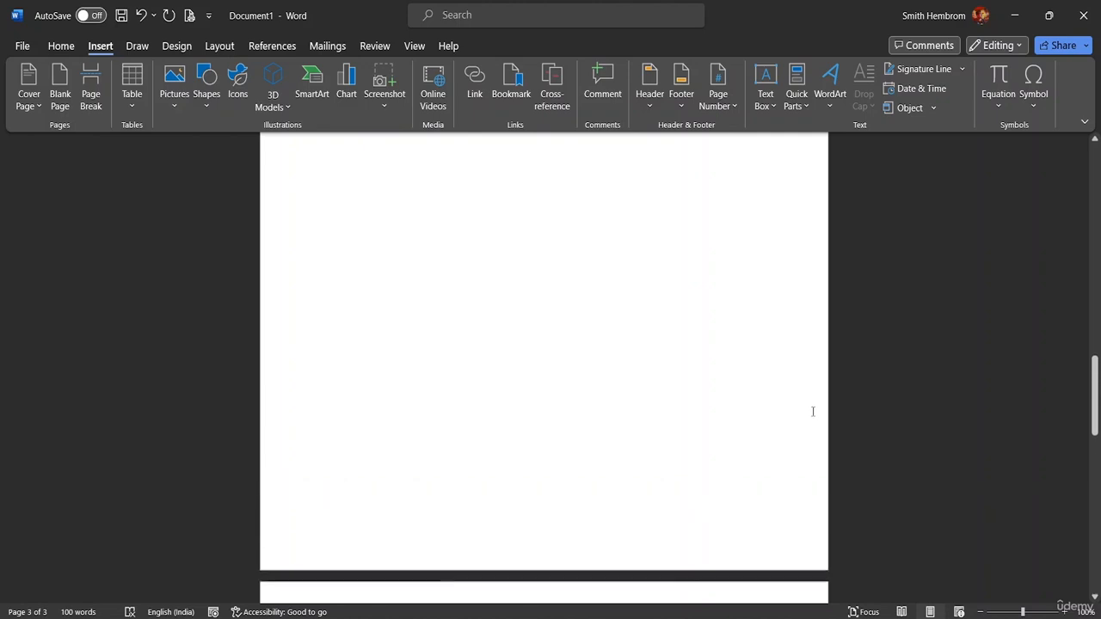
pyautogui.scroll(2, 798, 393)
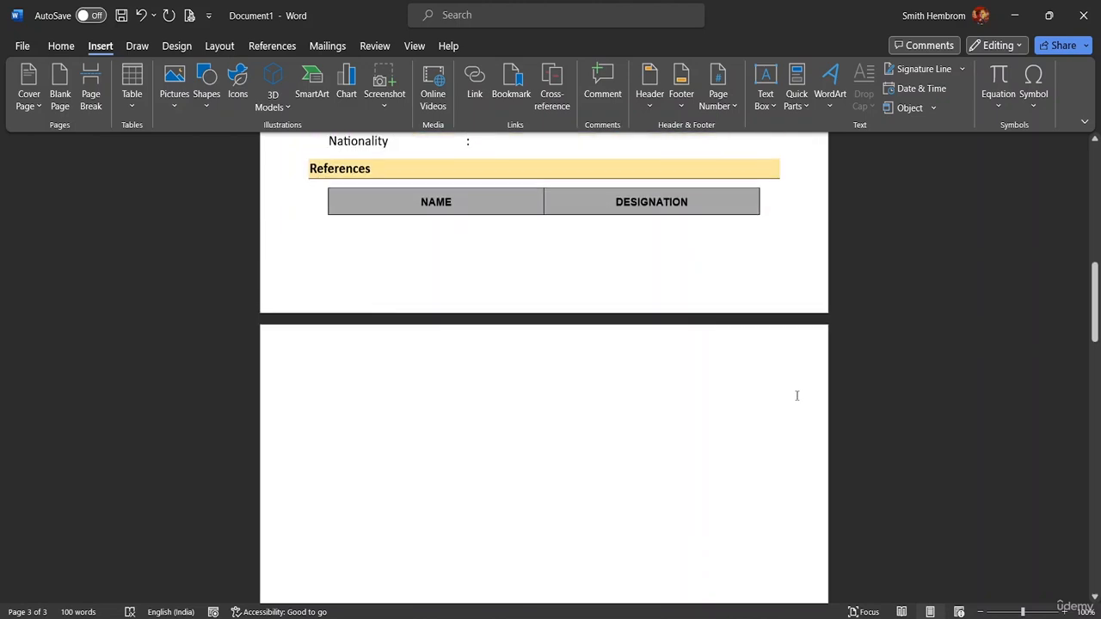
# Step: Copy the shaded References heading and paste it at the start of the second page
pyautogui.moveTo(368, 167); pyautogui.dragTo(327, 185)
pyautogui.hotkey('ctrl', 'c')
pyautogui.click(312, 174)
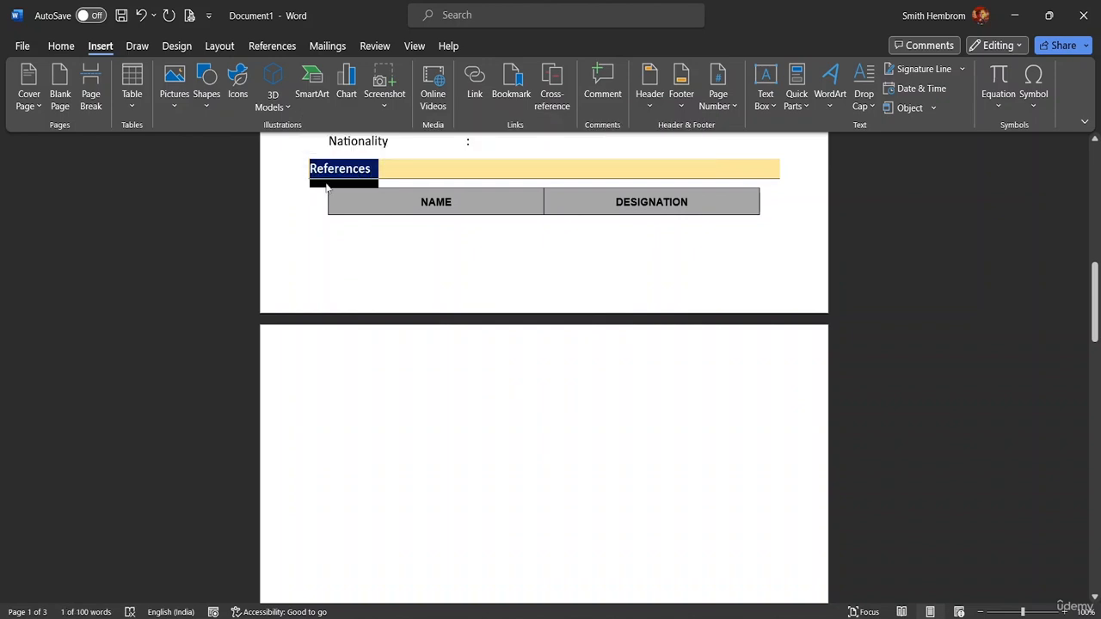
pyautogui.click(313, 388)
pyautogui.click(341, 389)
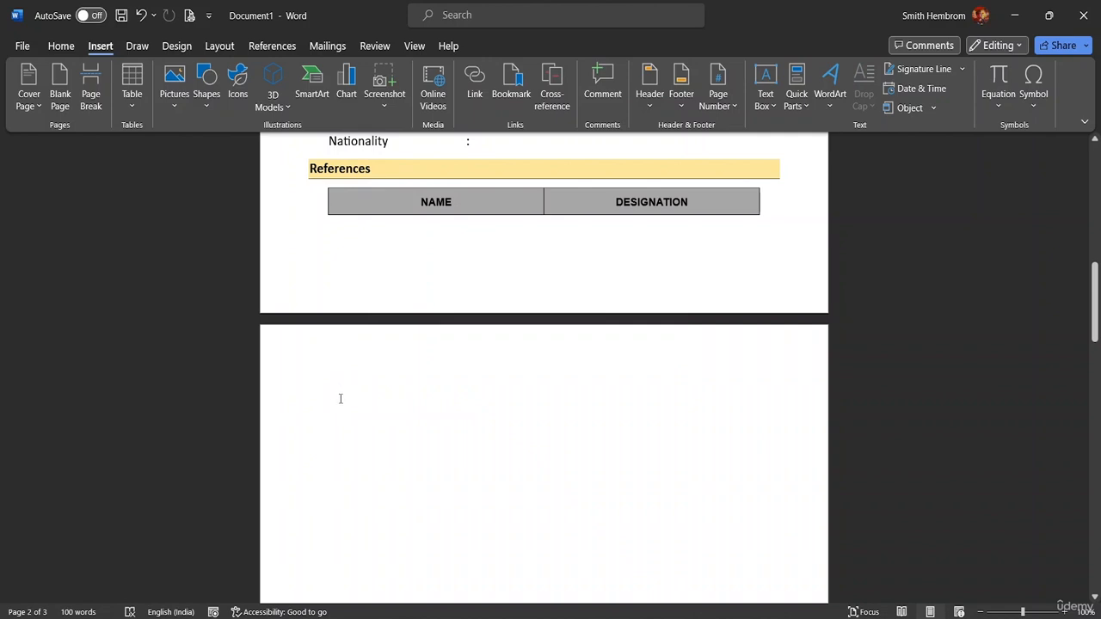
pyautogui.hotkey('ctrl', 'v')
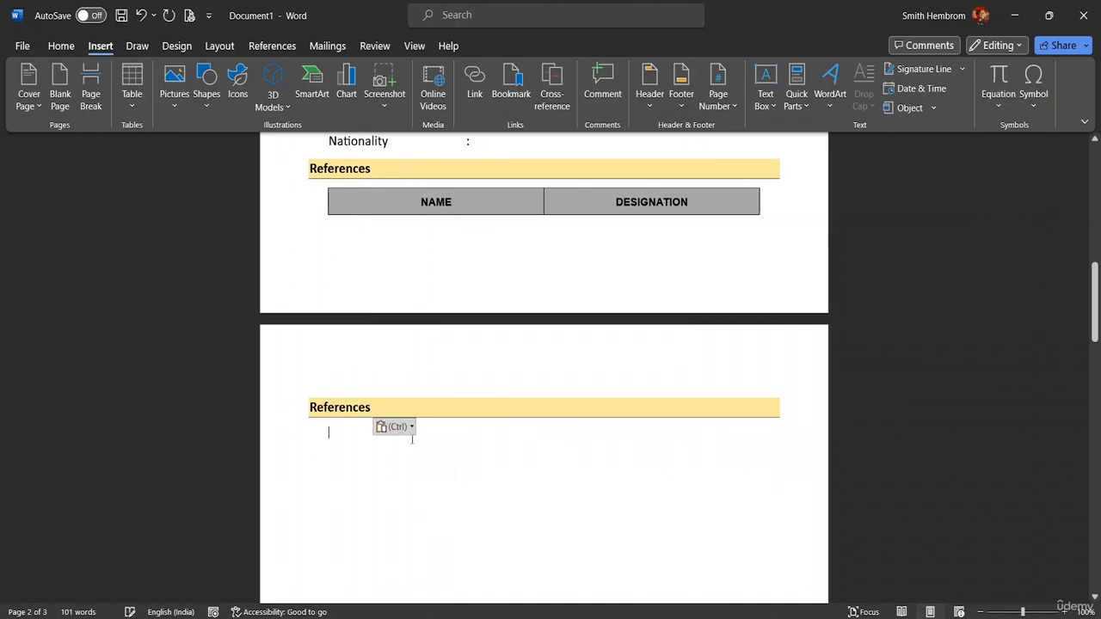
# Step: Replace the pasted heading's text on the second page with "Declaration"
pyautogui.press('BackSpace')
pyautogui.press('BackSpace')
pyautogui.press('BackSpace')
pyautogui.press('BackSpace')
pyautogui.press('BackSpace')
pyautogui.press('BackSpace')
pyautogui.press('BackSpace')
pyautogui.press('BackSpace')
pyautogui.press('BackSpace')
pyautogui.press('BackSpace')
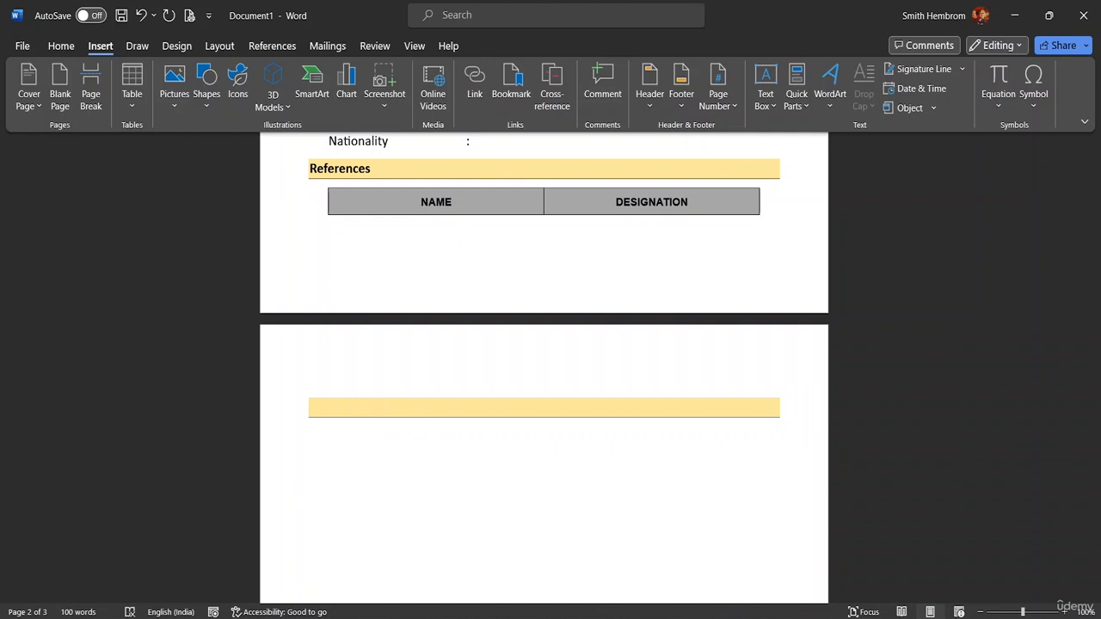
pyautogui.write('d')
pyautogui.press('BackSpace')
pyautogui.write('d')
pyautogui.press('BackSpace')
pyautogui.write('Declaration')
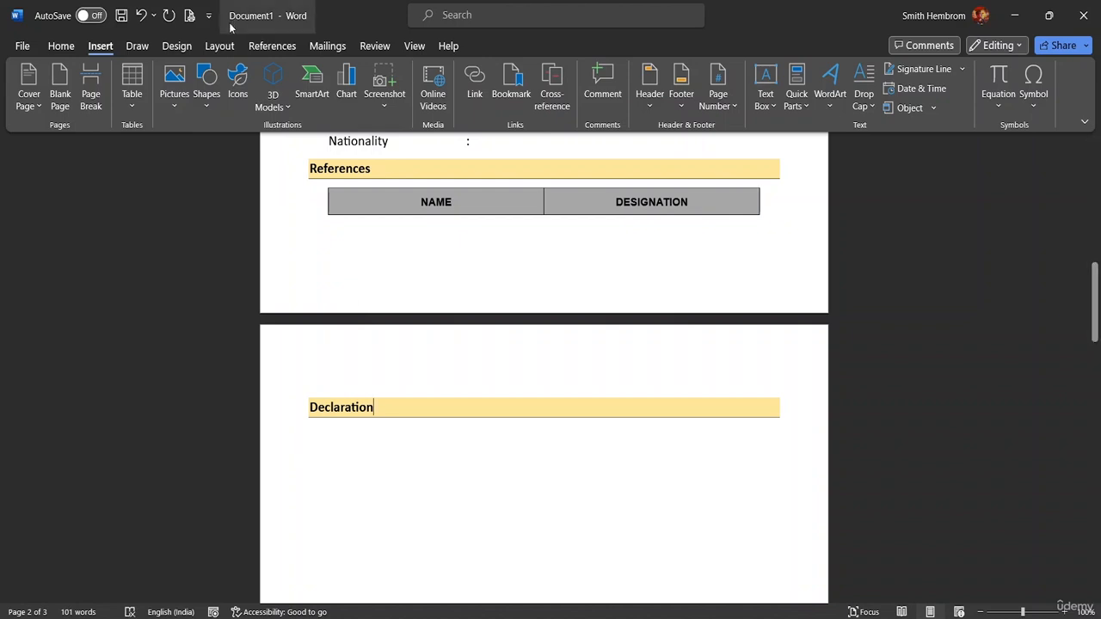
# Step: Write "All the documents and information provided in the resume is true to my knowledge." on a new line under the Declaration heading
pyautogui.press('Return')
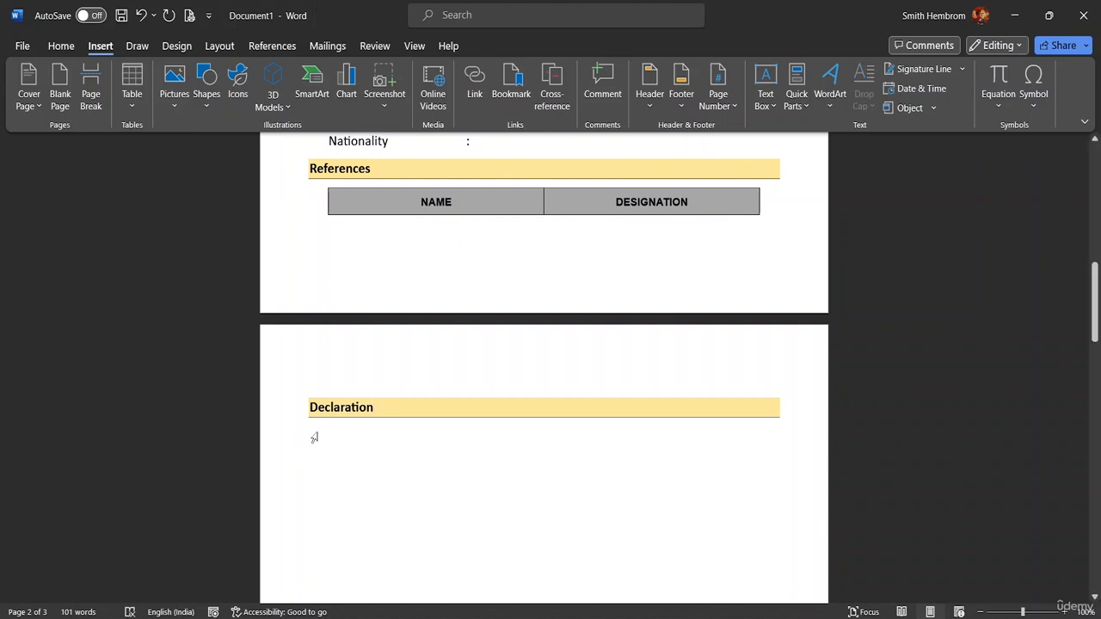
pyautogui.write('All the ')
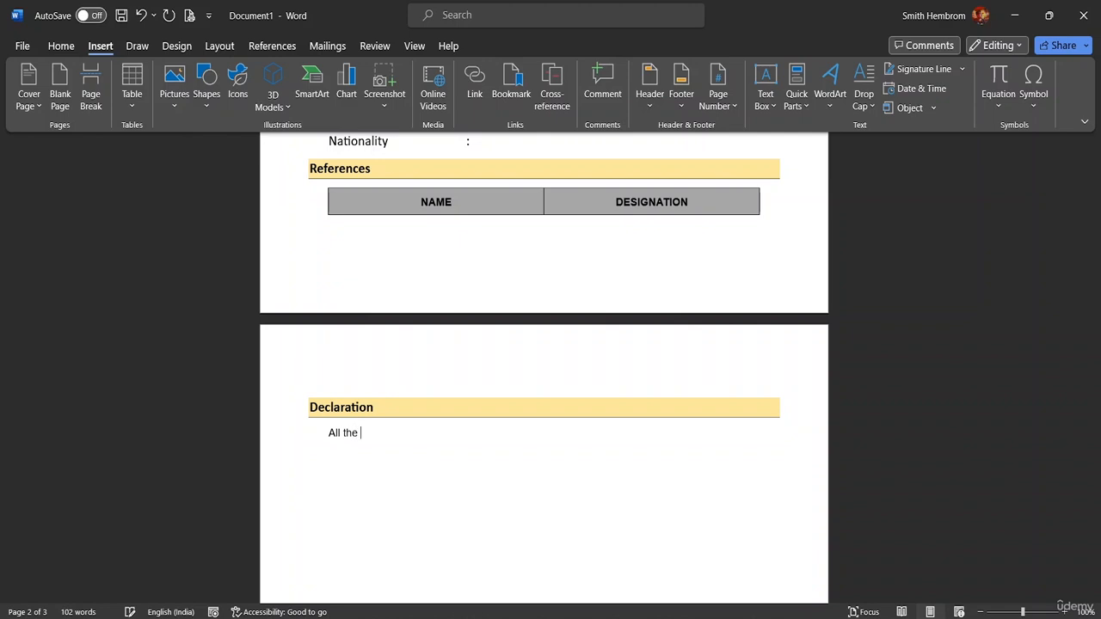
pyautogui.write('documents')
pyautogui.write(' and')
pyautogui.write(' ind')
pyautogui.write('ormation')
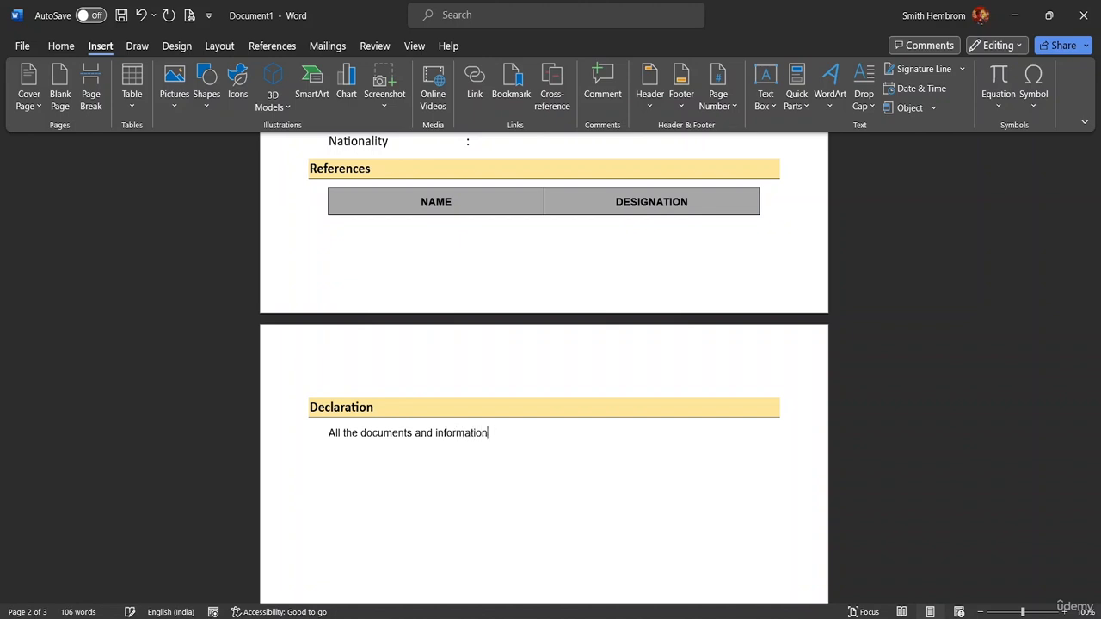
pyautogui.write(' provided')
pyautogui.press('BackSpace')
pyautogui.write('d in the resume is')
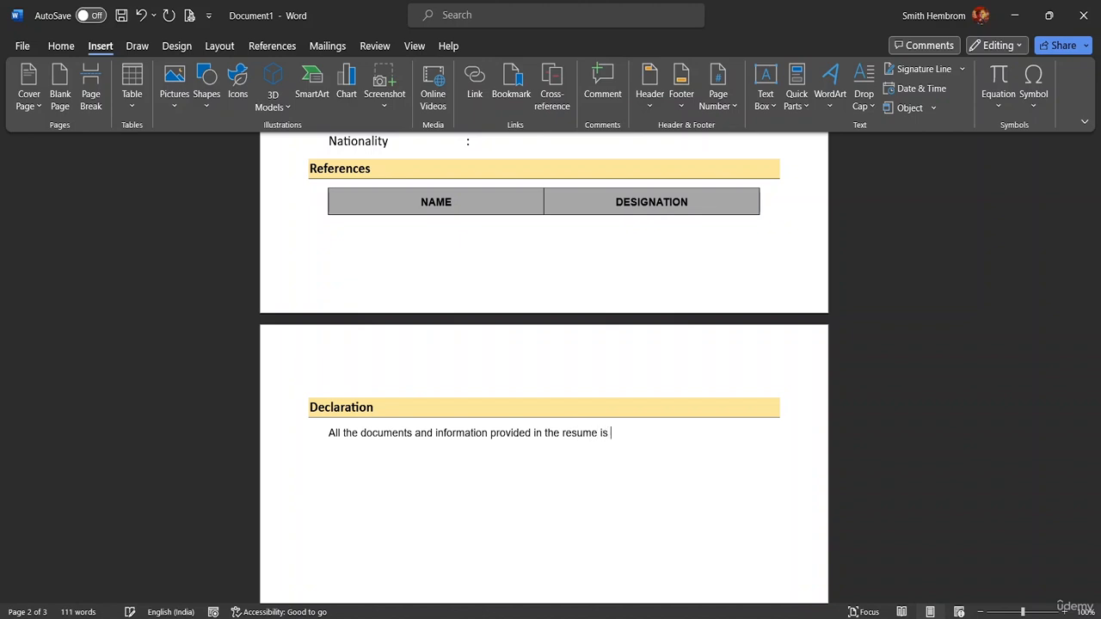
pyautogui.write(' true to my knowledge')
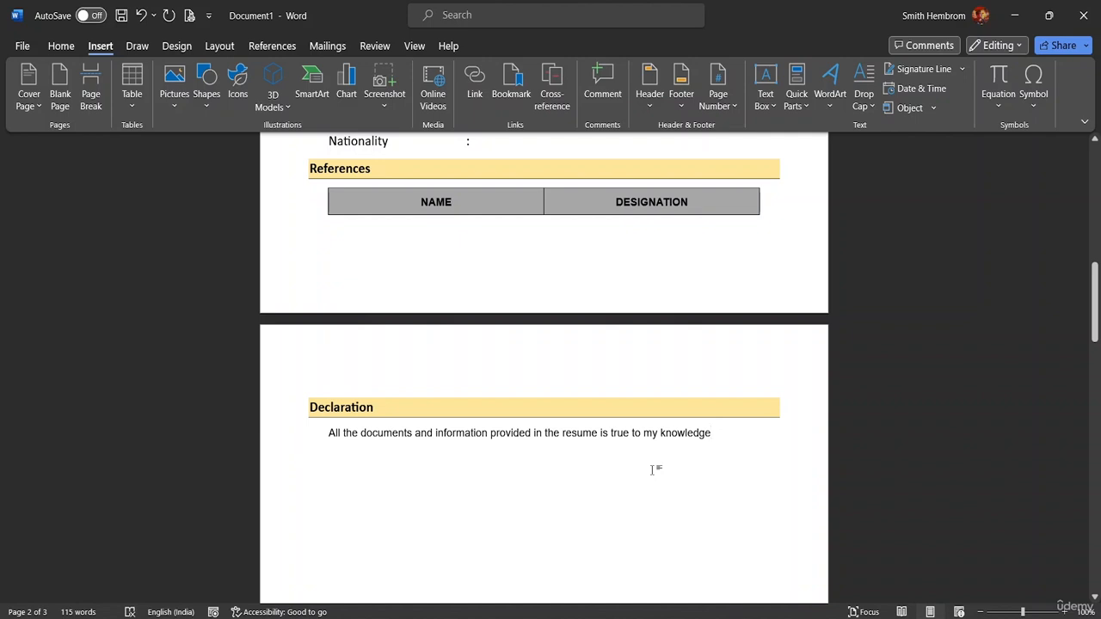
pyautogui.write('.')
# Step: Add the label "DATE:" below the declaration sentence, leaving two blank lines between them
pyautogui.scroll(-1, 545, 422)
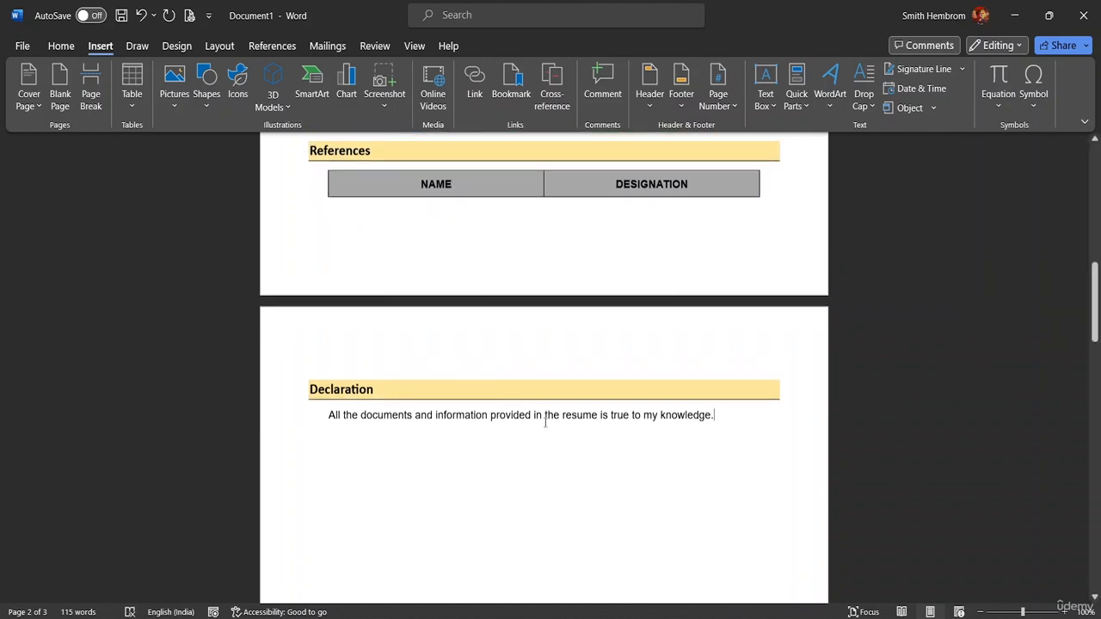
pyautogui.scroll(-3, 545, 422)
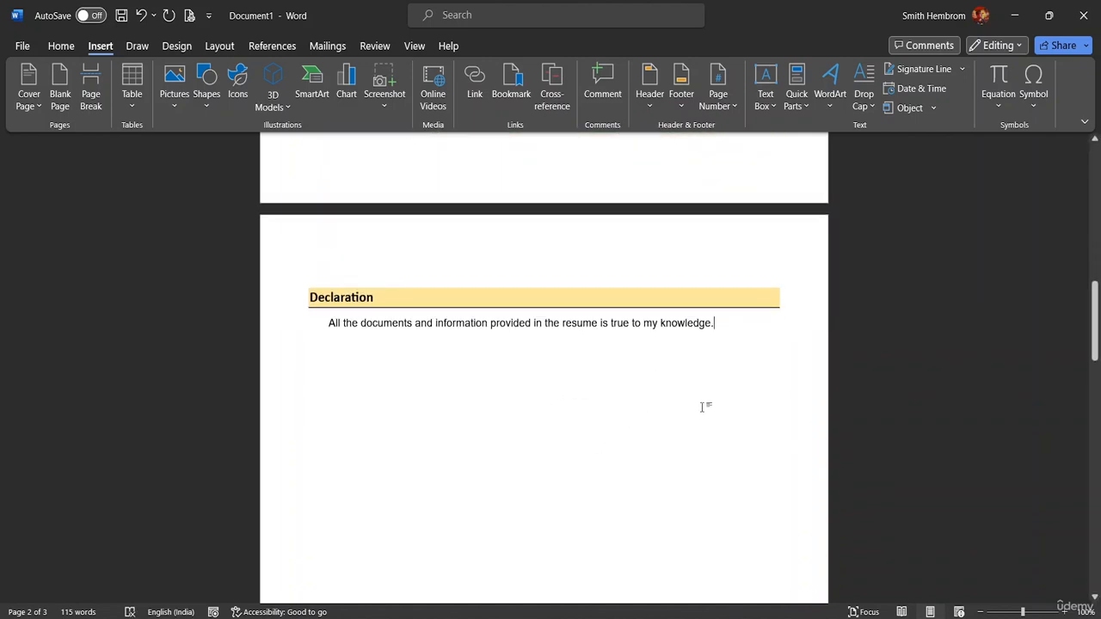
pyautogui.click(658, 406)
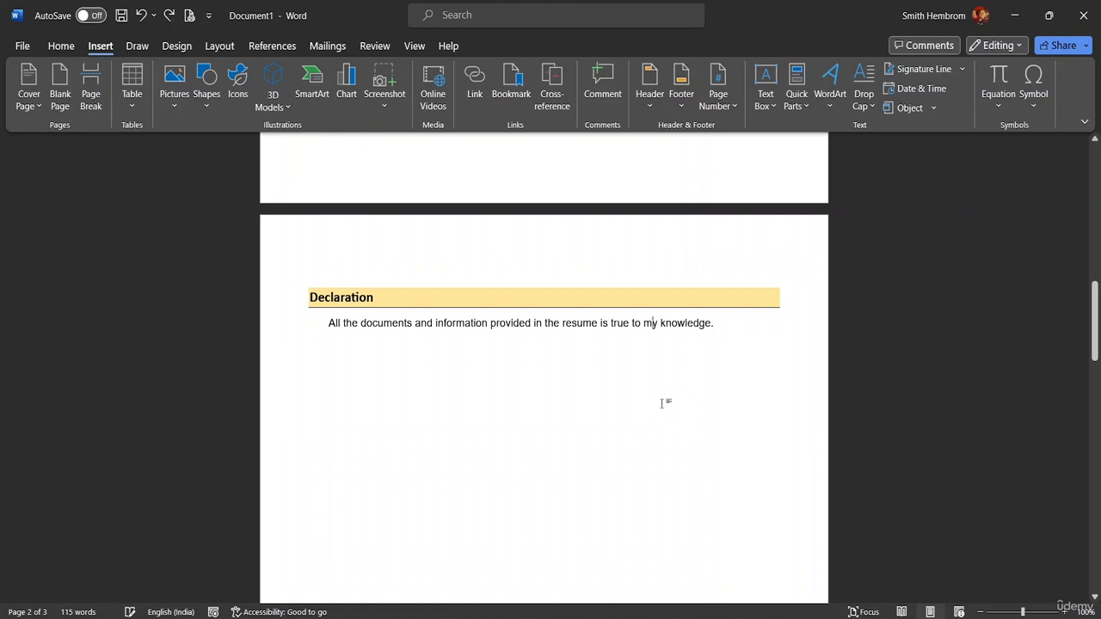
pyautogui.click(723, 320)
pyautogui.press('Return')
pyautogui.press('Return')
pyautogui.press('Return')
pyautogui.press('Return')
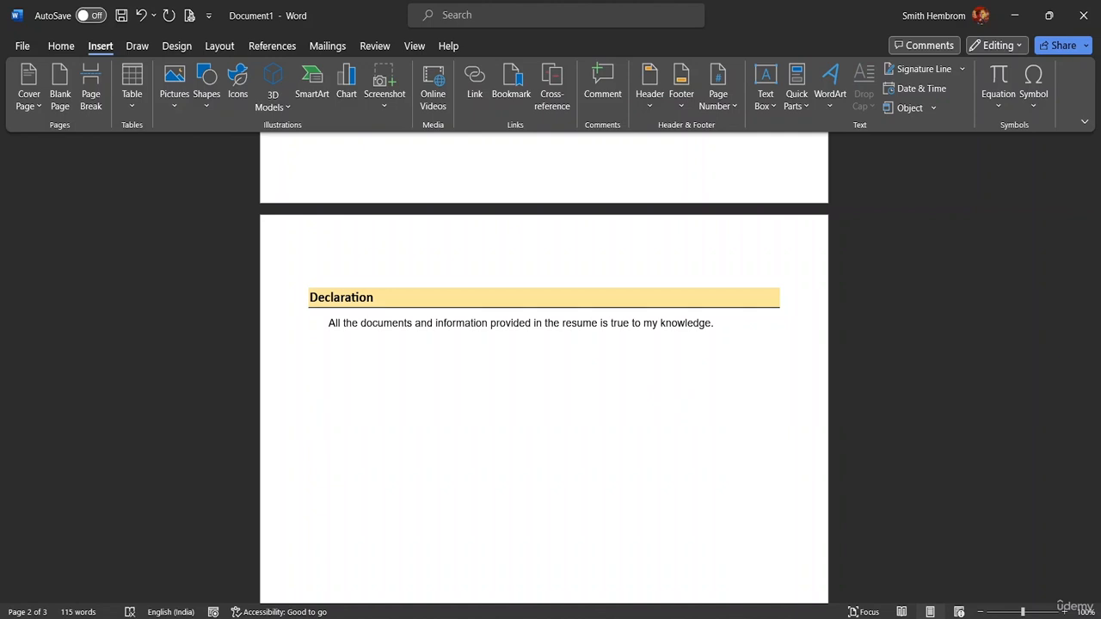
pyautogui.write('DA')
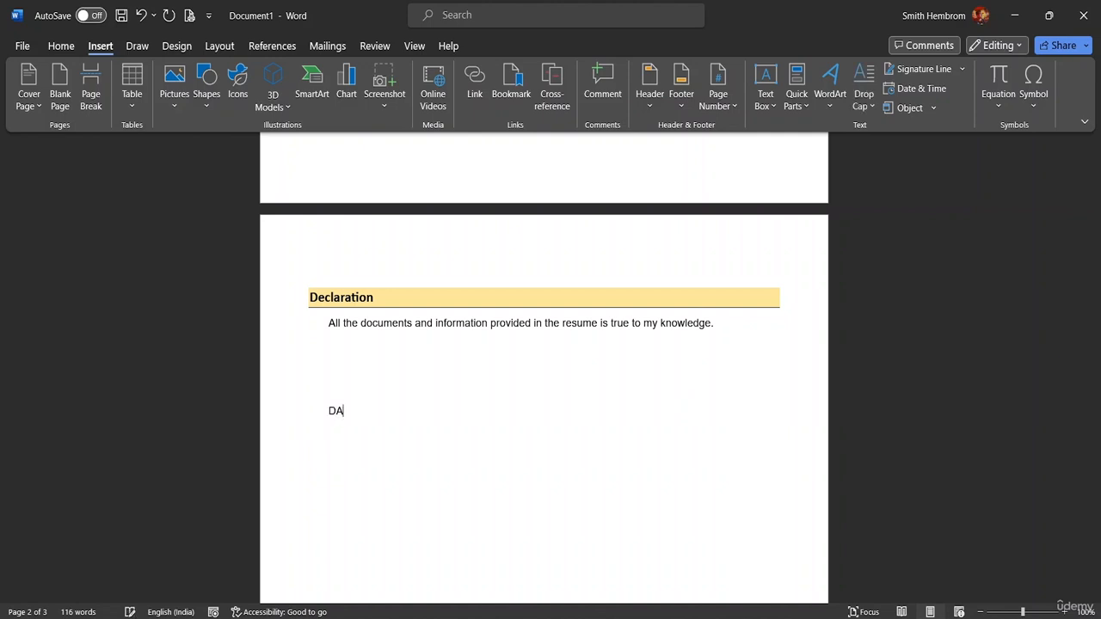
pyautogui.write('TE:')
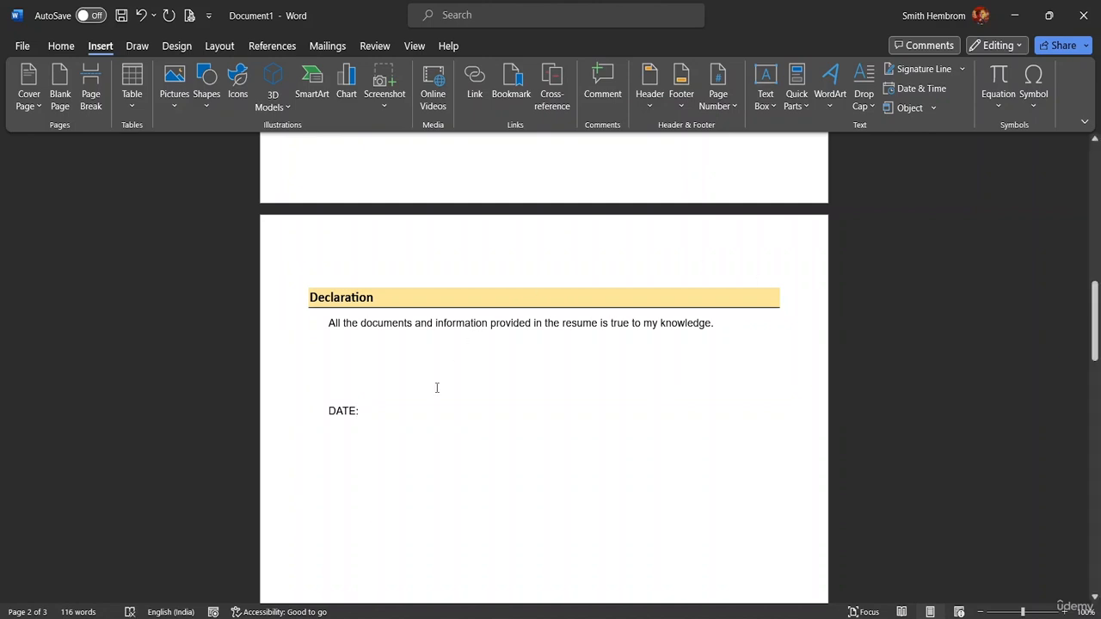
pyautogui.click(330, 410)
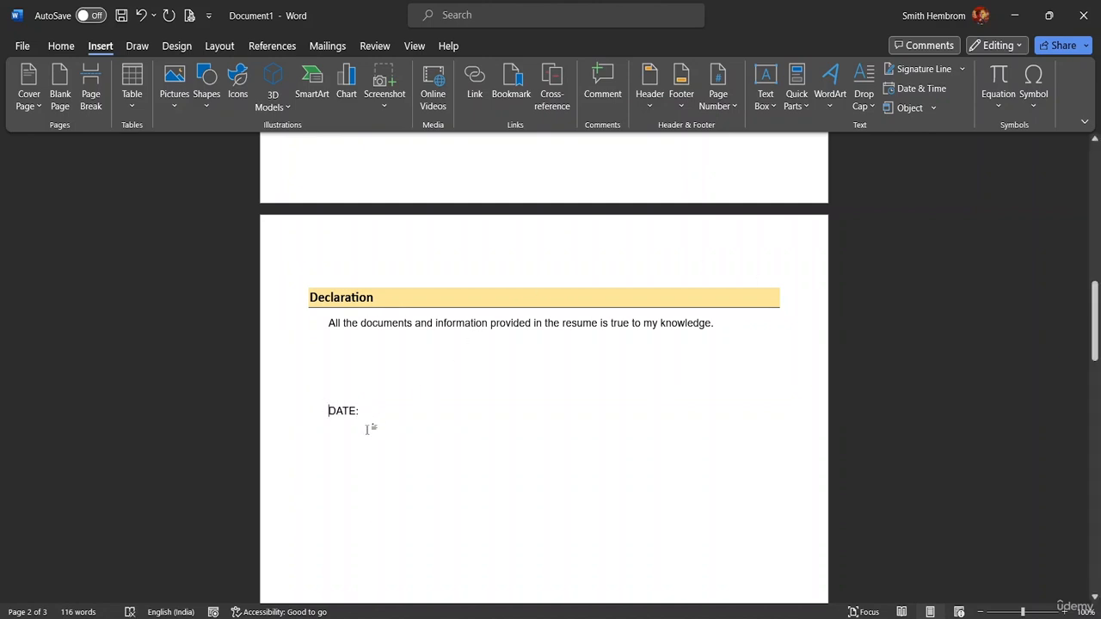
pyautogui.press('BackSpace')
pyautogui.click(647, 391)
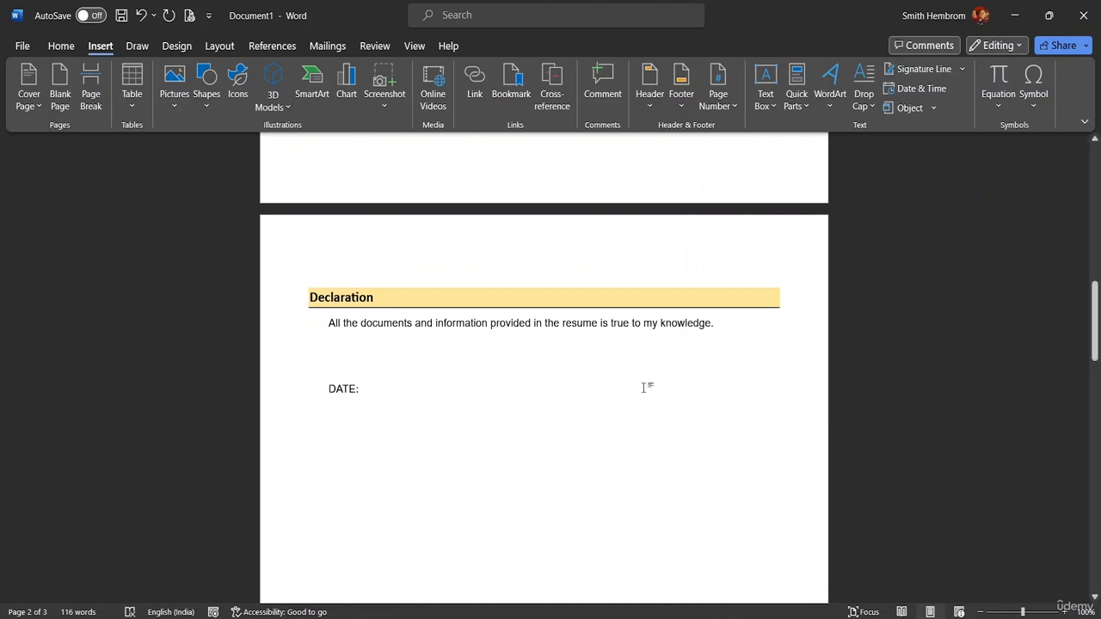
pyautogui.scroll(-8, 648, 387)
pyautogui.scroll(5, 652, 383)
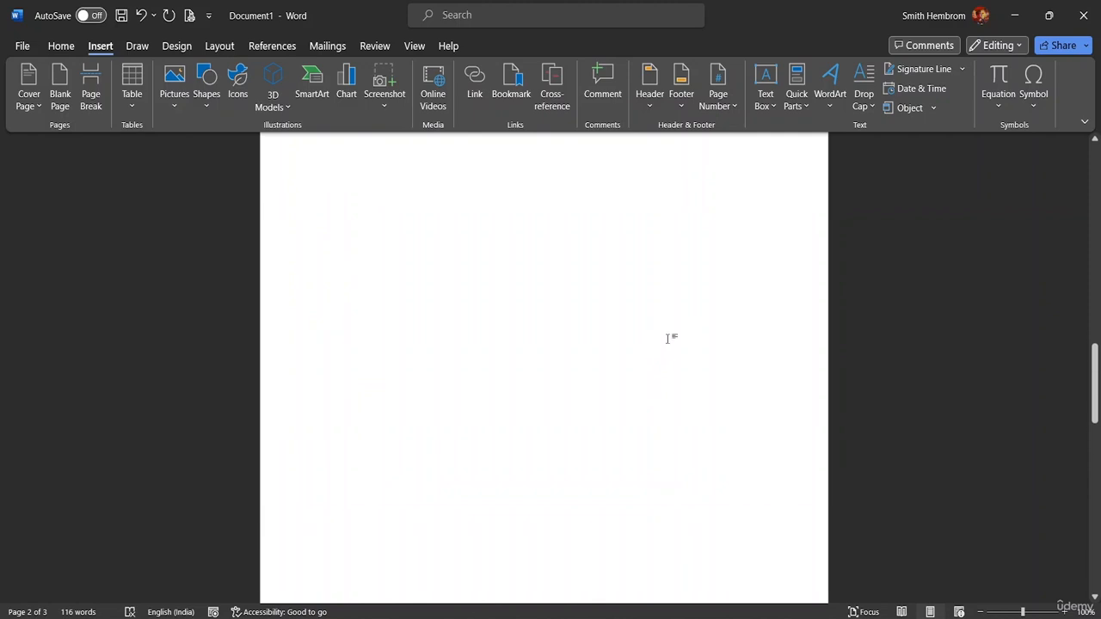
pyautogui.scroll(3, 662, 343)
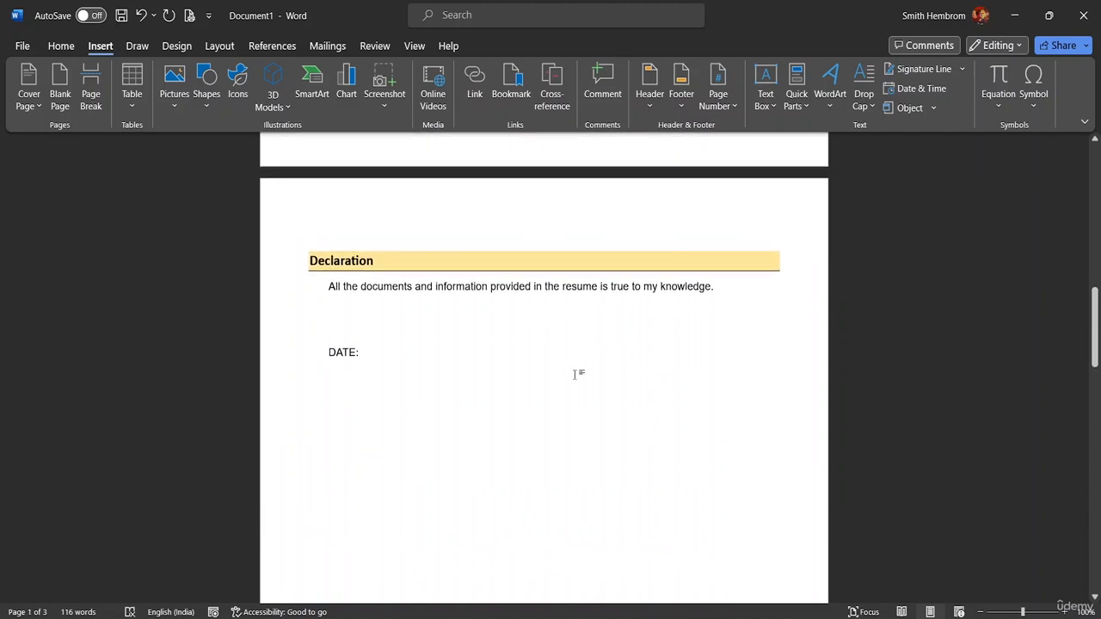
pyautogui.press('Up')
pyautogui.click(526, 352)
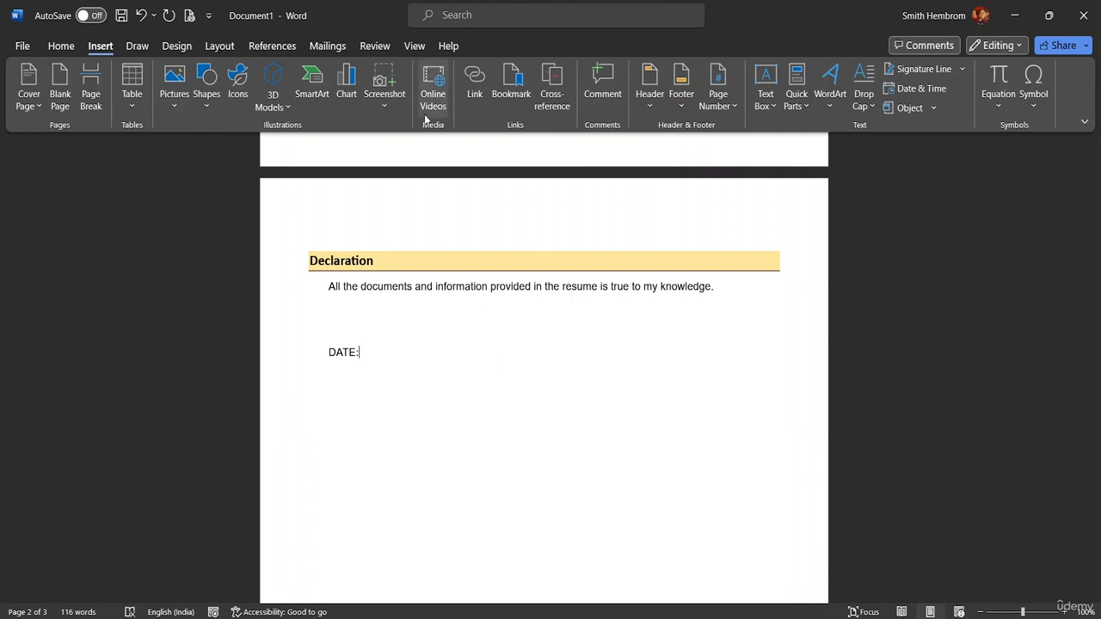
pyautogui.click(69, 48)
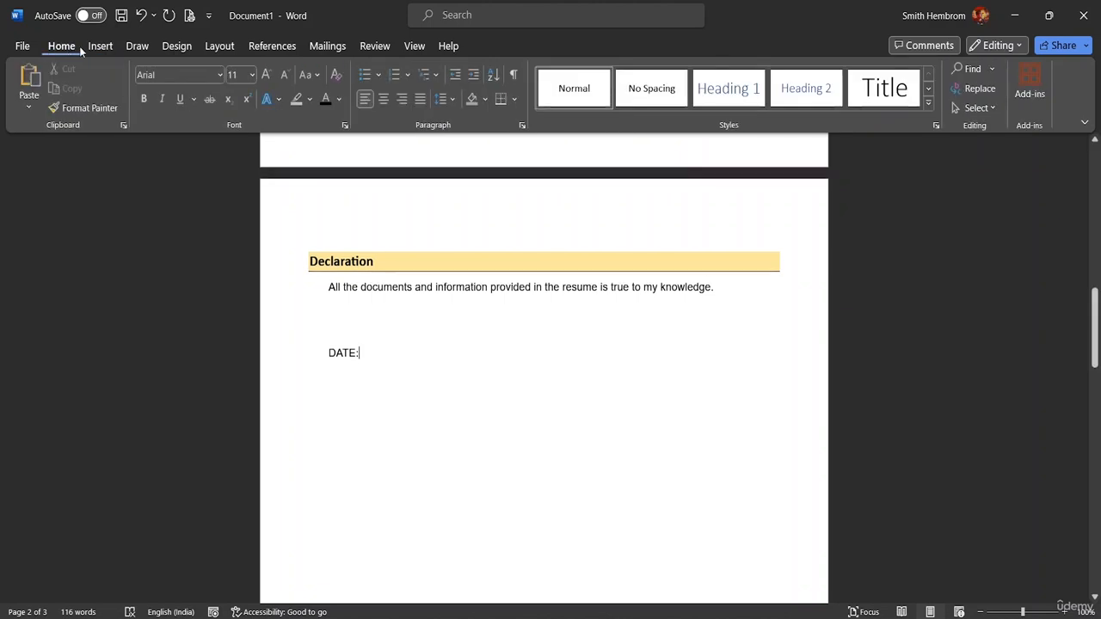
pyautogui.click(405, 100)
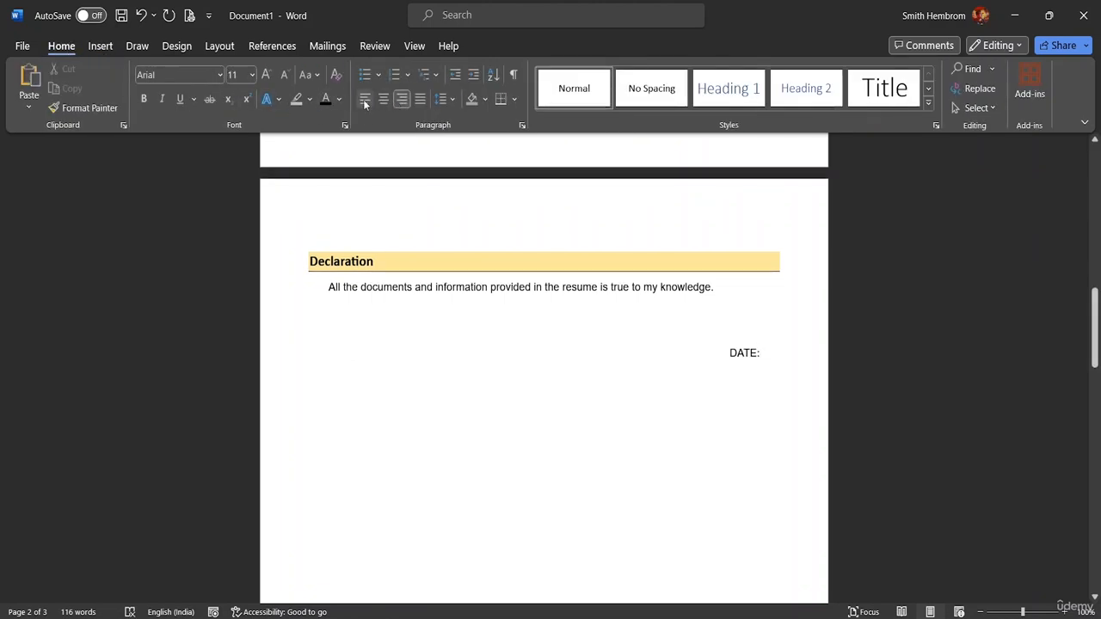
pyautogui.click(365, 100)
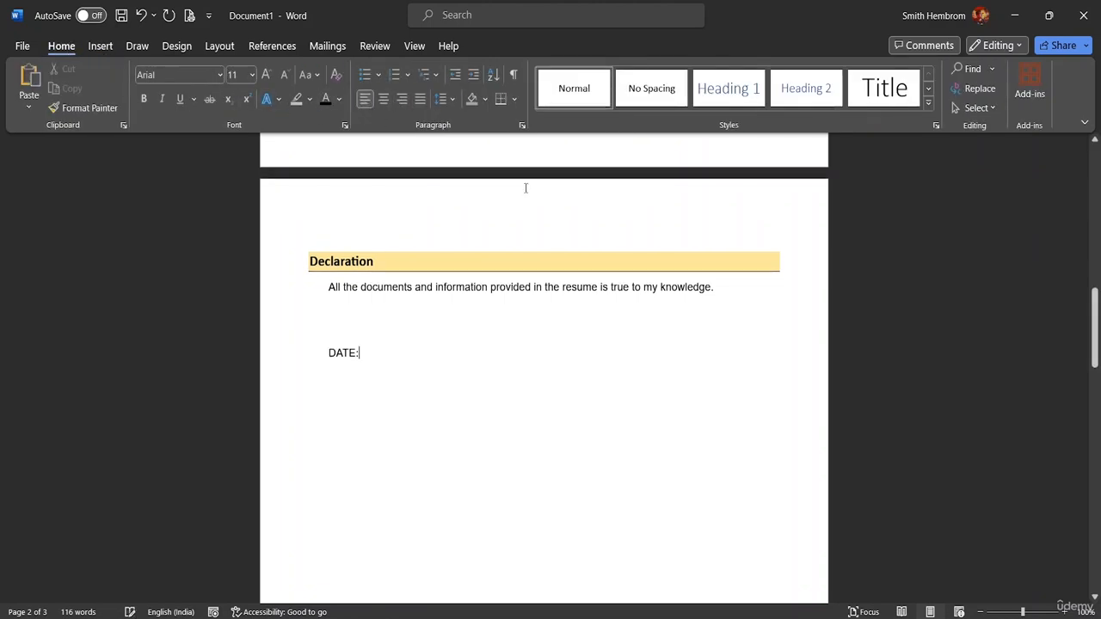
pyautogui.doubleClick(487, 358)
pyautogui.press('Delete')
pyautogui.doubleClick(335, 376)
# Step: Write the candidate's full name below the DATE label, leaving four blank lines between them
pyautogui.click(363, 353)
pyautogui.press('Return')
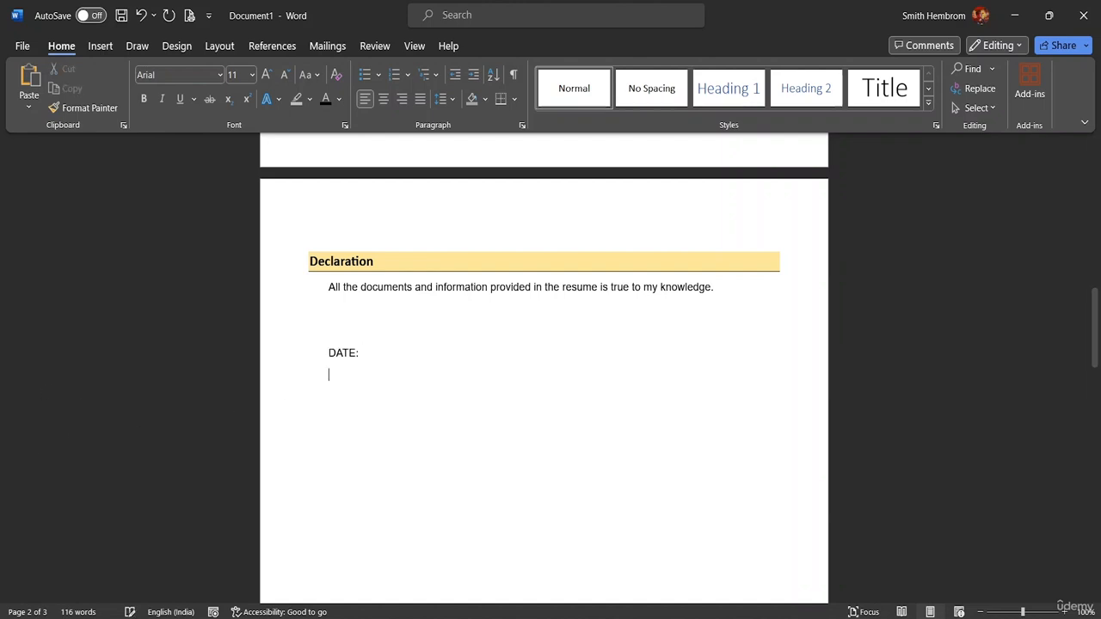
pyautogui.press('Return')
pyautogui.press('Return')
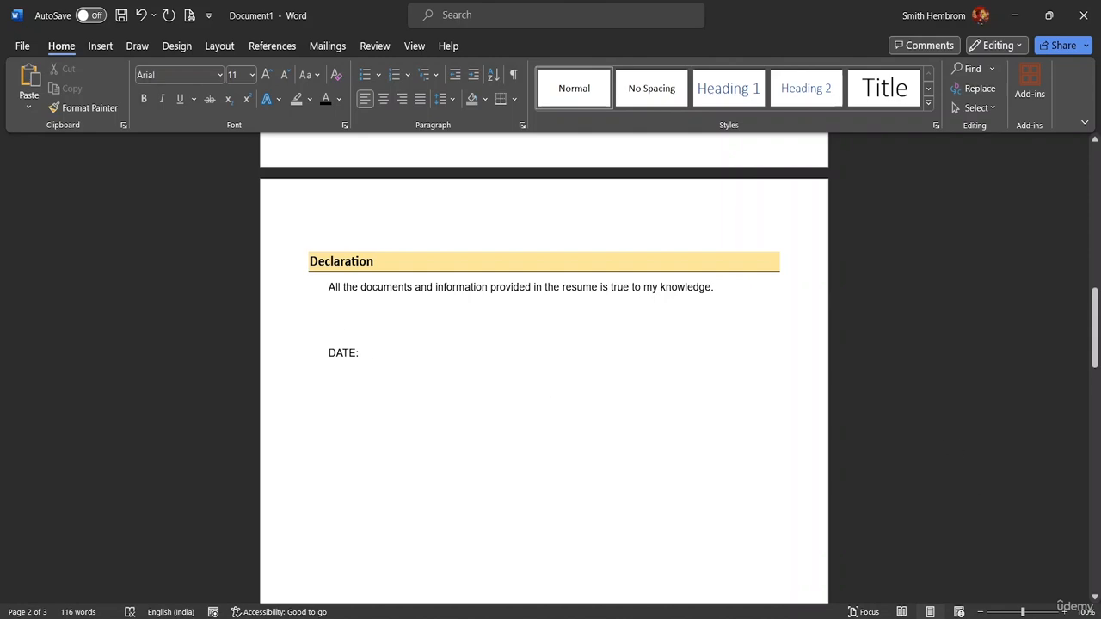
pyautogui.moveTo(1095, 330)
pyautogui.mouseDown()
pyautogui.moveTo(1094, 197)
pyautogui.moveTo(1095, 378)
pyautogui.moveTo(1095, 288)
pyautogui.moveTo(1096, 327)
pyautogui.mouseUp()
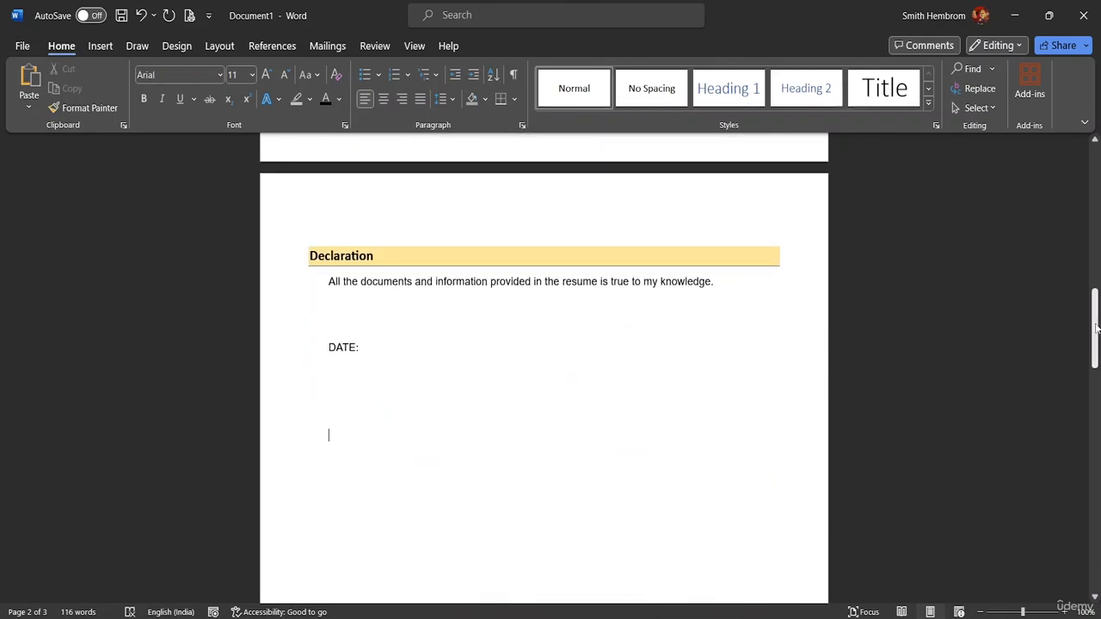
pyautogui.write('Roland Ande')
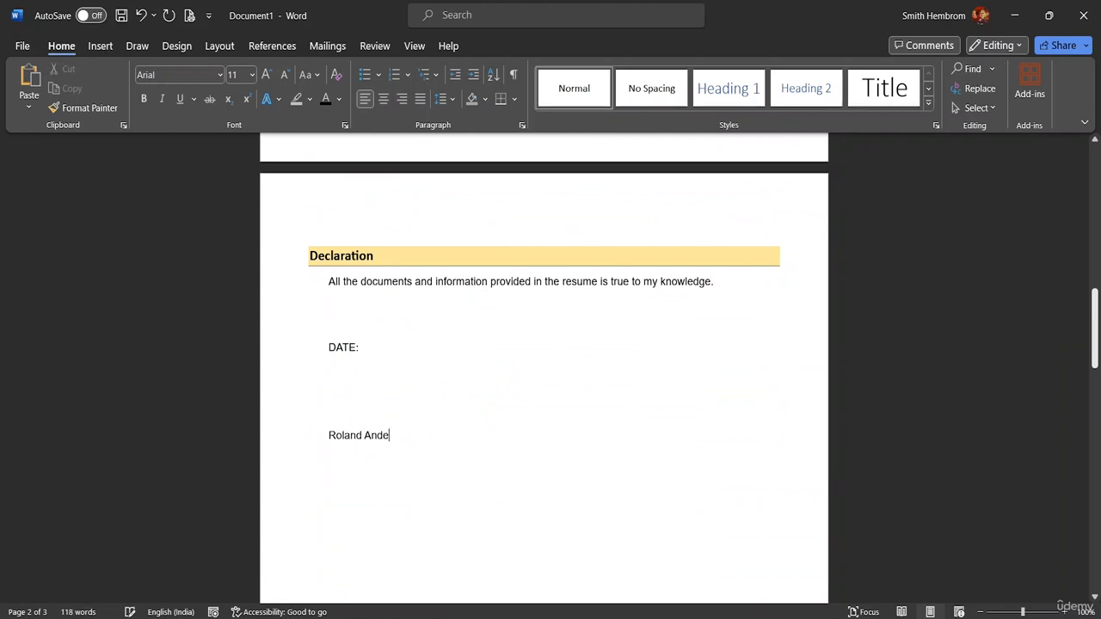
pyautogui.write('rson')
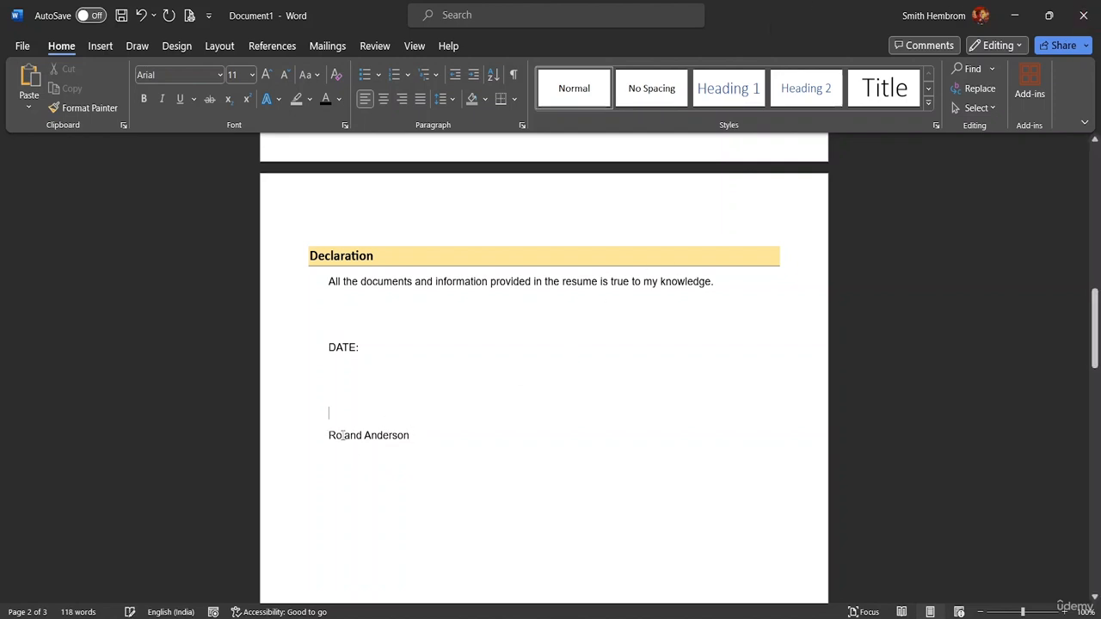
pyautogui.click(328, 435)
pyautogui.press('Return')
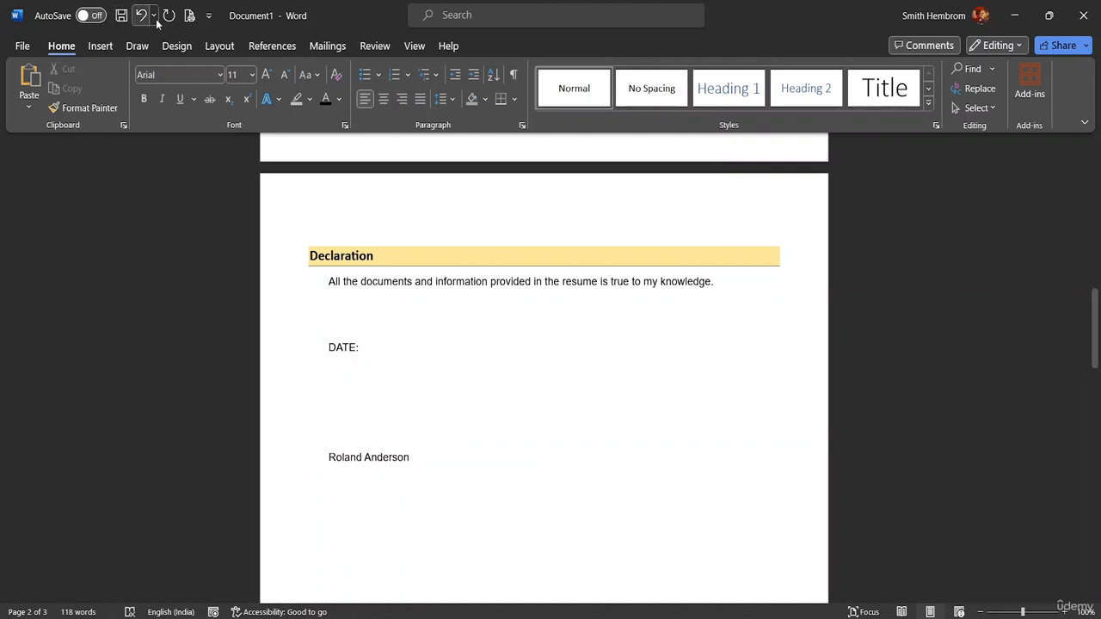
pyautogui.click(97, 47)
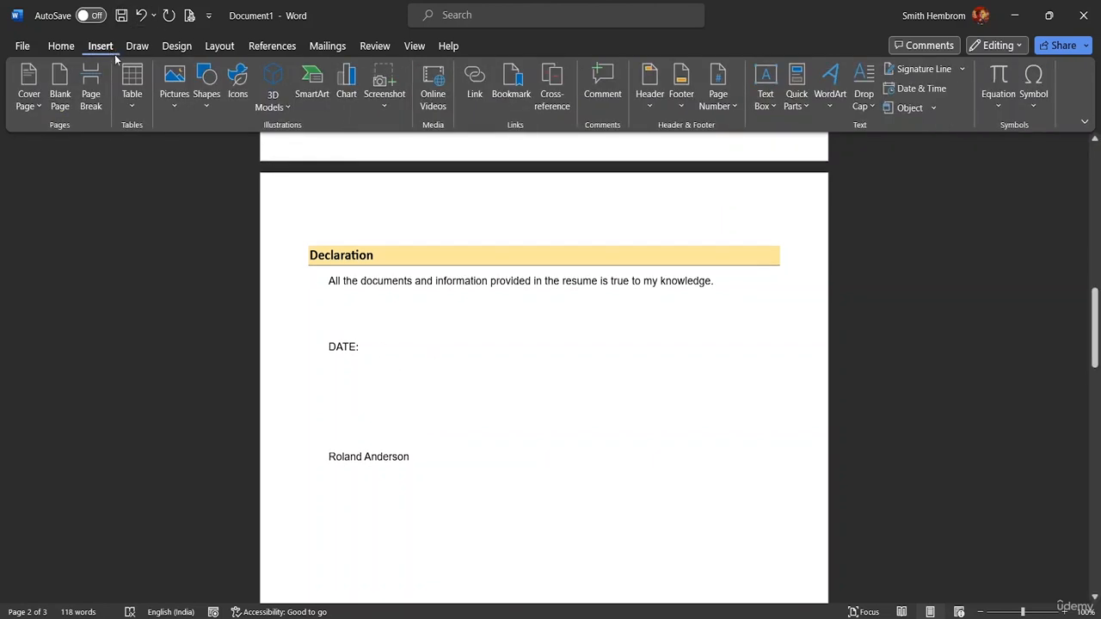
pyautogui.click(200, 108)
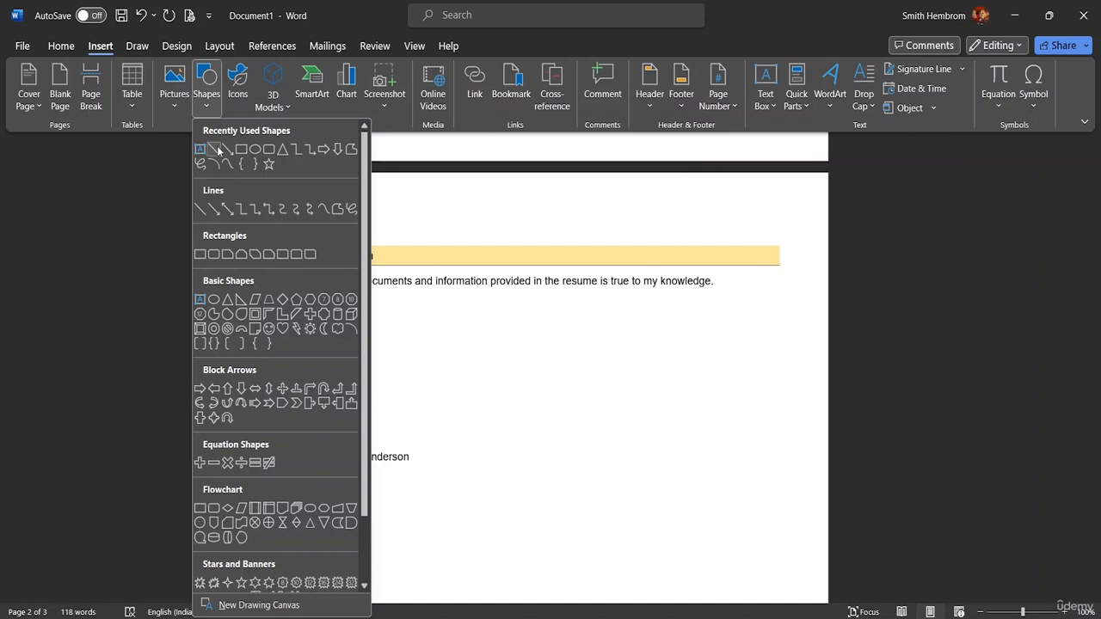
pyautogui.click(217, 151)
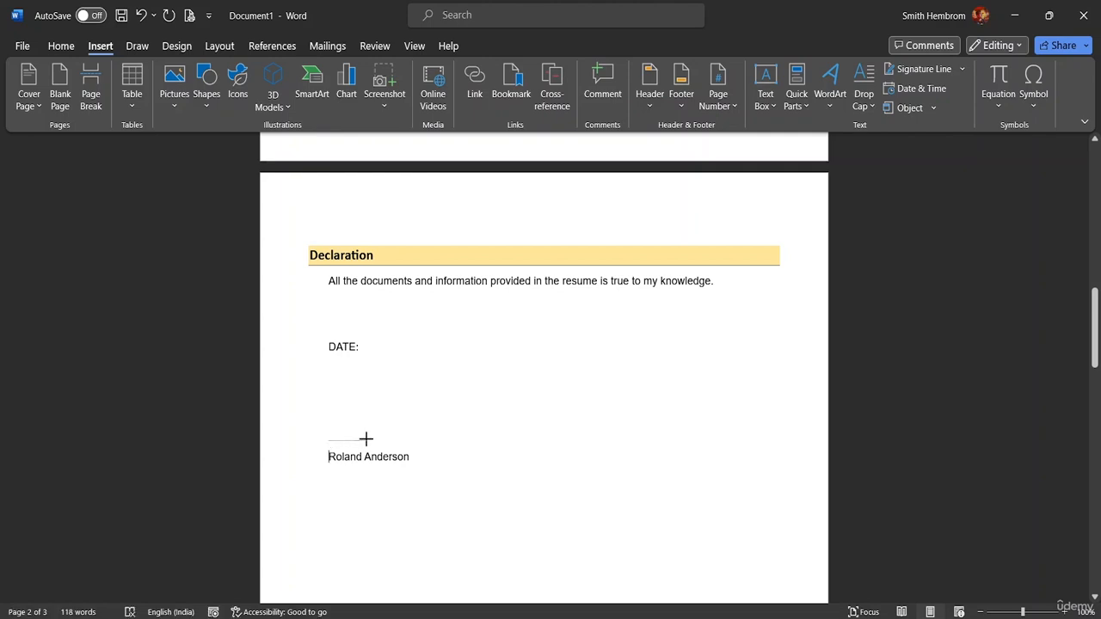
pyautogui.moveTo(311, 442); pyautogui.dragTo(311, 458)
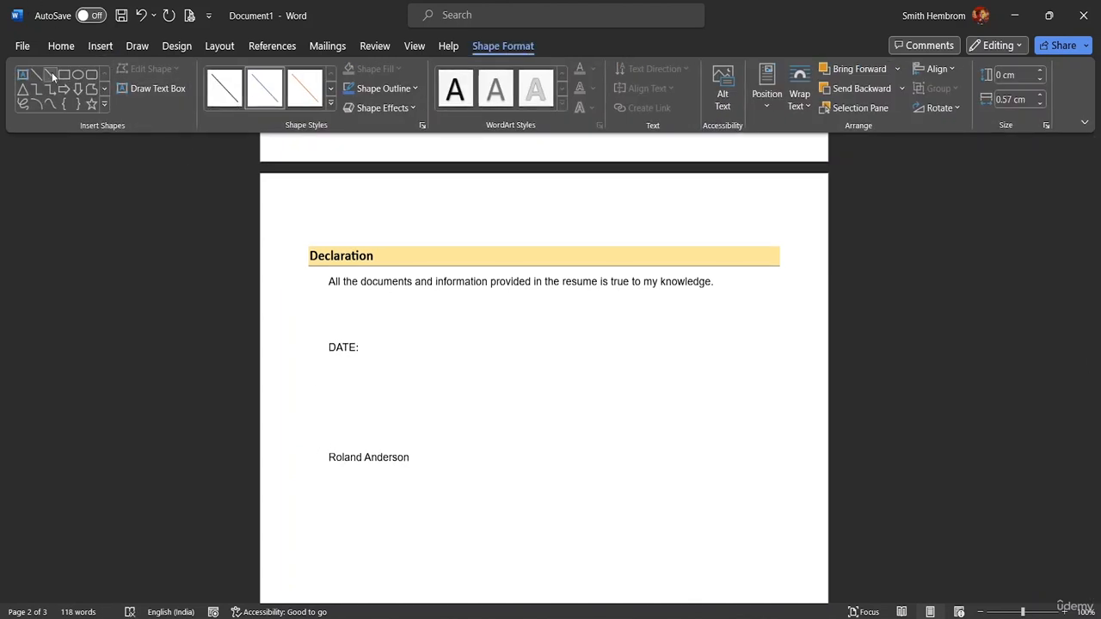
pyautogui.write('References')
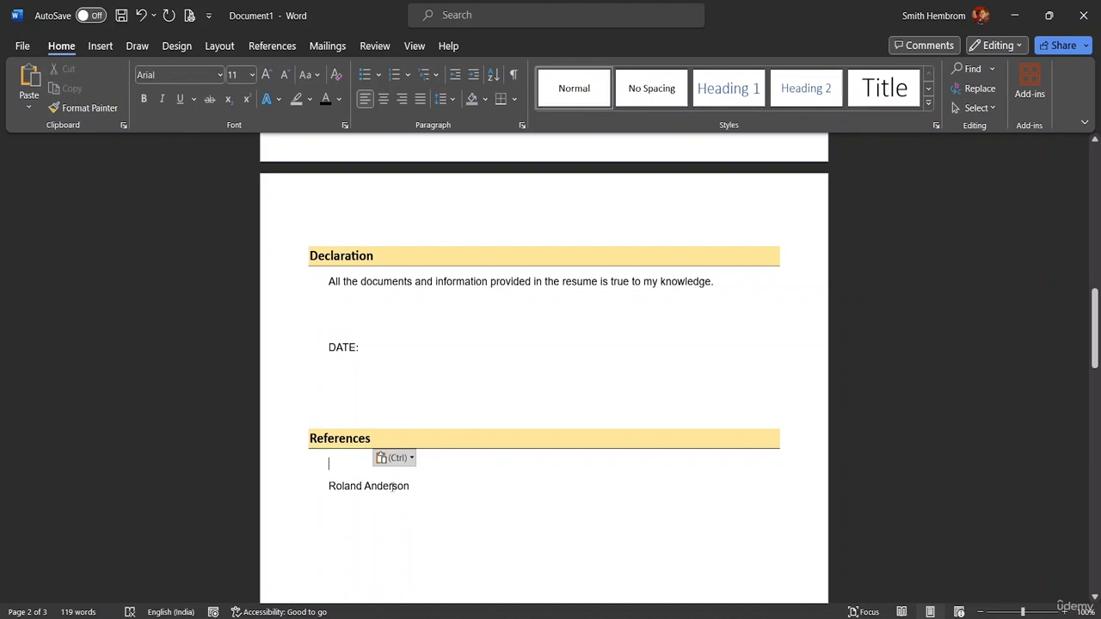
pyautogui.hotkey('ctrl', 'z')
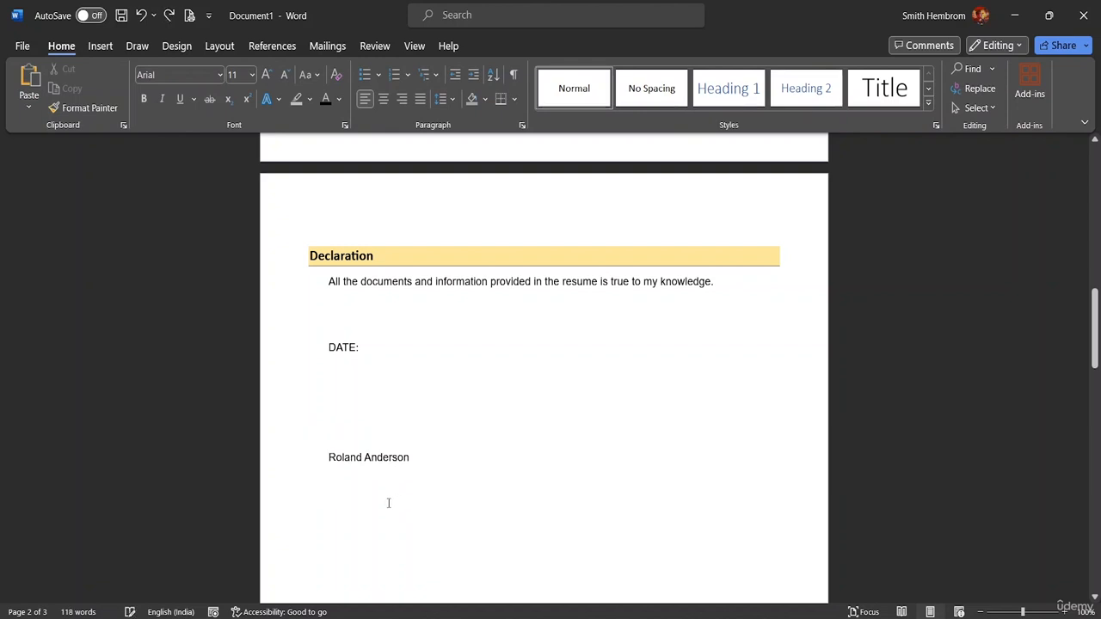
# Step: Draw a straight horizontal signature line about 3.6 cm long just above the candidate's name in the Declaration section
pyautogui.click(96, 48)
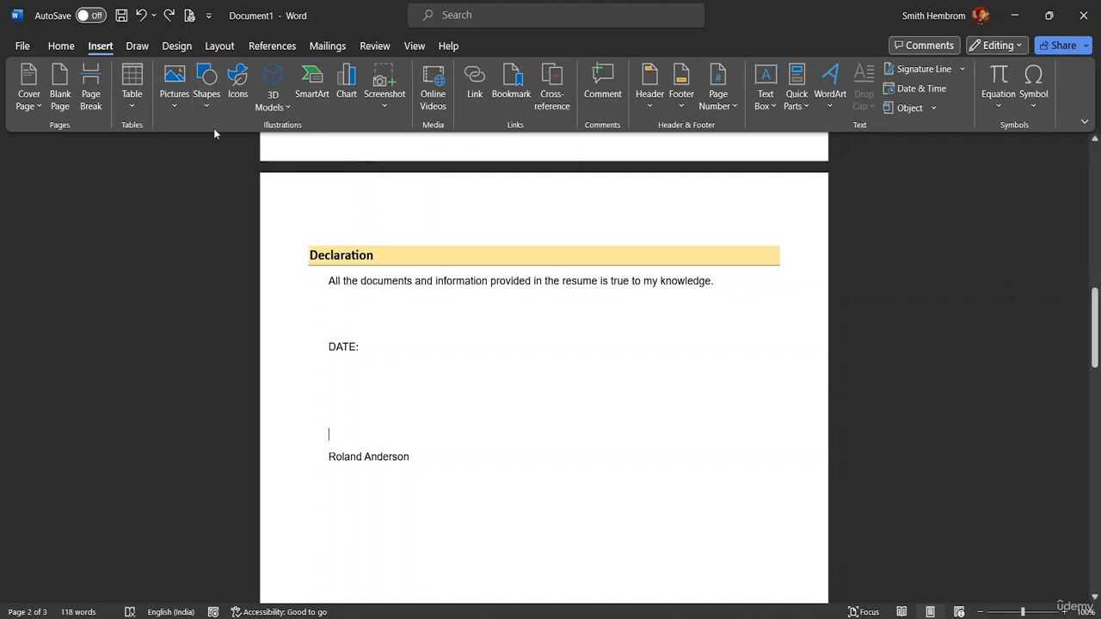
pyautogui.click(212, 104)
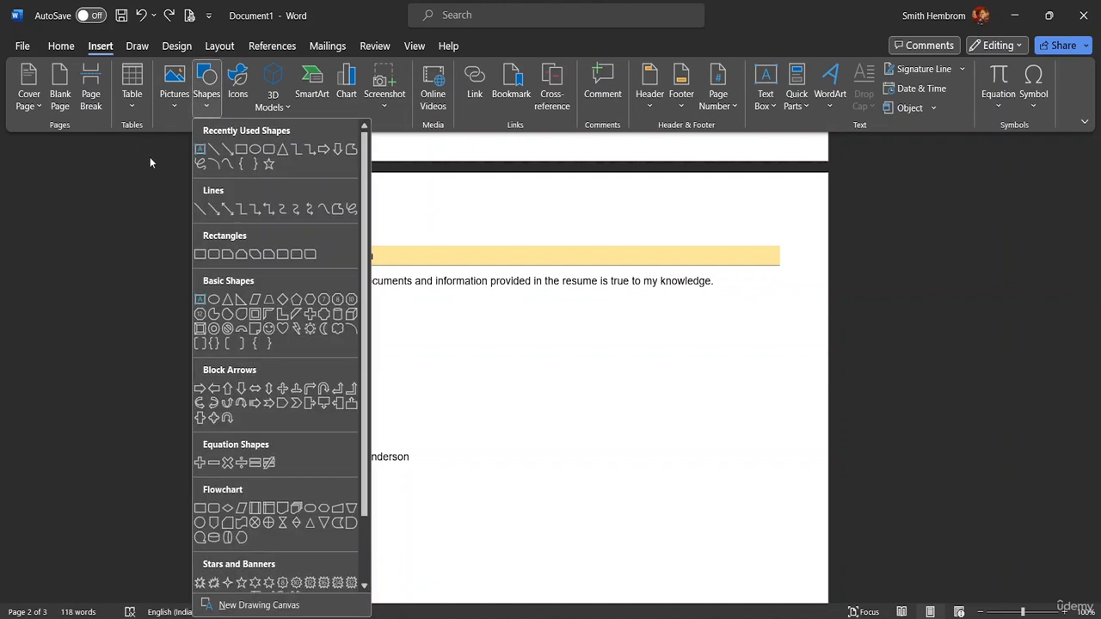
pyautogui.click(215, 150)
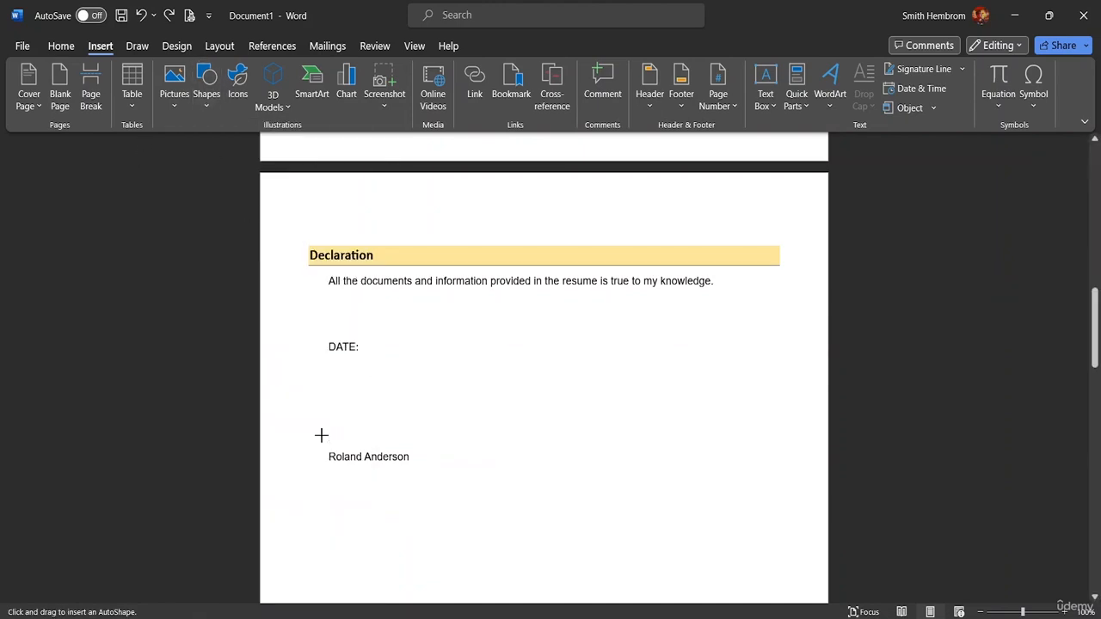
pyautogui.moveTo(322, 436)
pyautogui.mouseDown()
pyautogui.moveTo(436, 439)
pyautogui.moveTo(419, 441)
pyautogui.mouseUp()
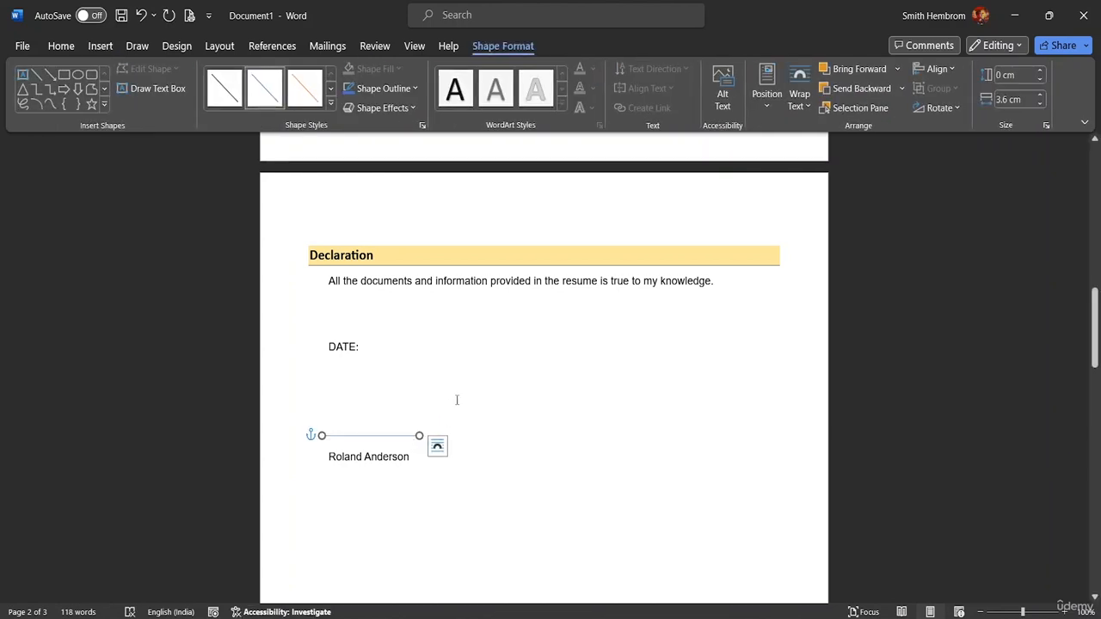
# Step: Set the signature line's outline weight to 1½ pt and its colour to black
pyautogui.click(415, 88)
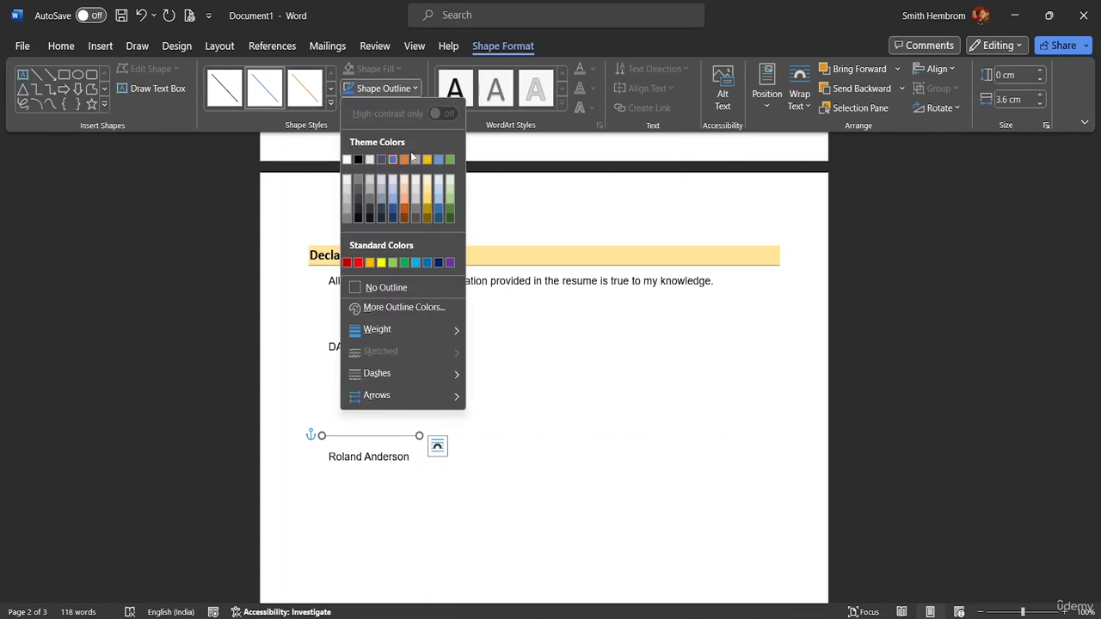
pyautogui.moveTo(431, 325)
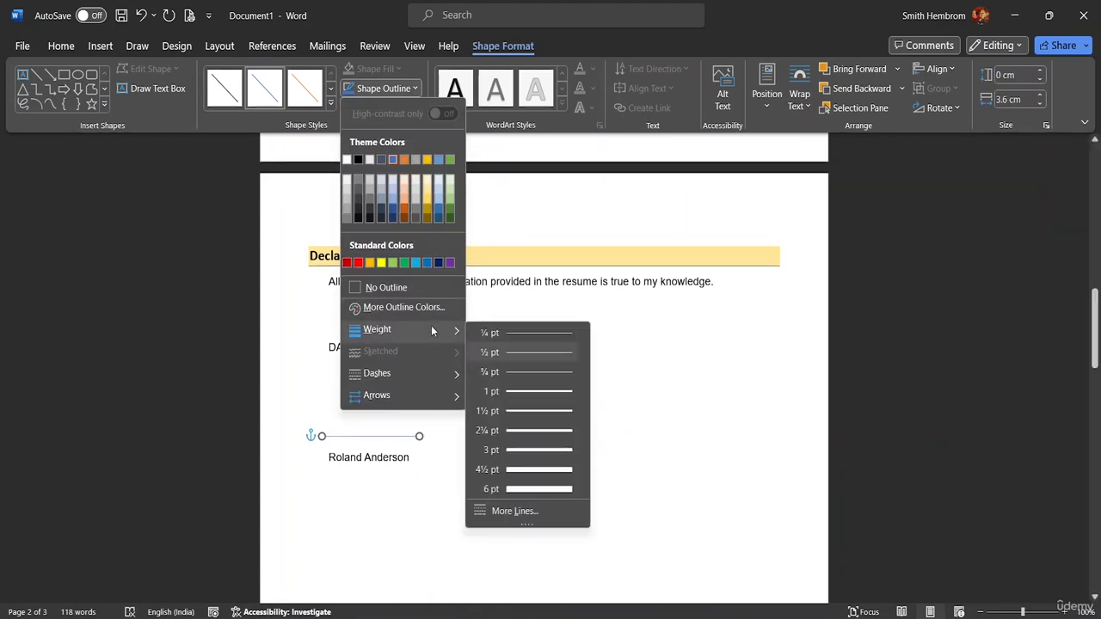
pyautogui.click(516, 414)
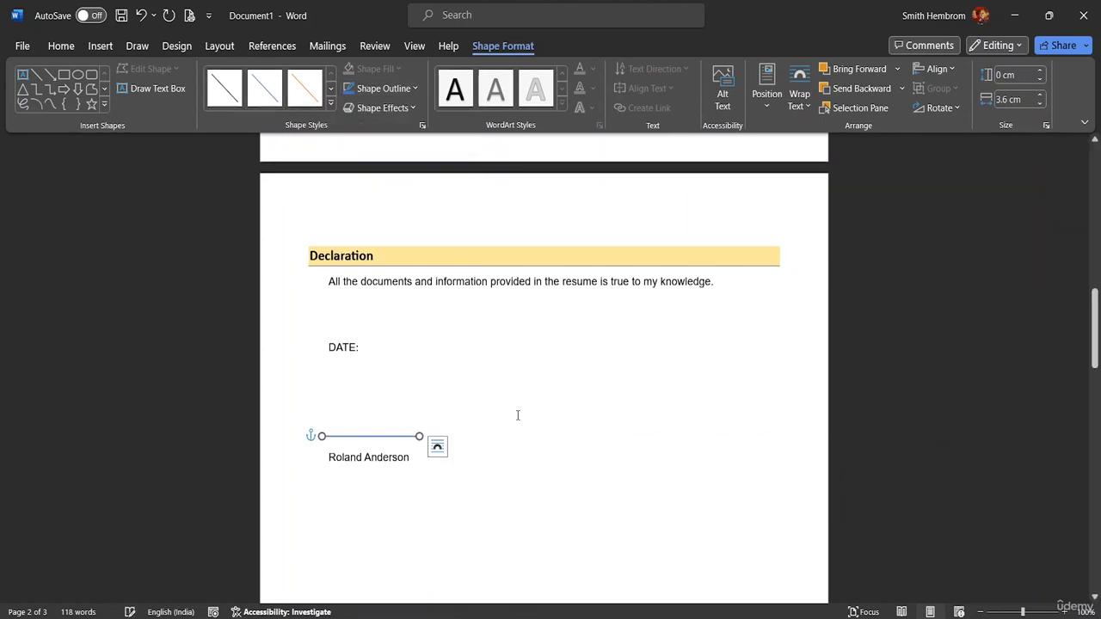
pyautogui.click(409, 88)
pyautogui.click(361, 162)
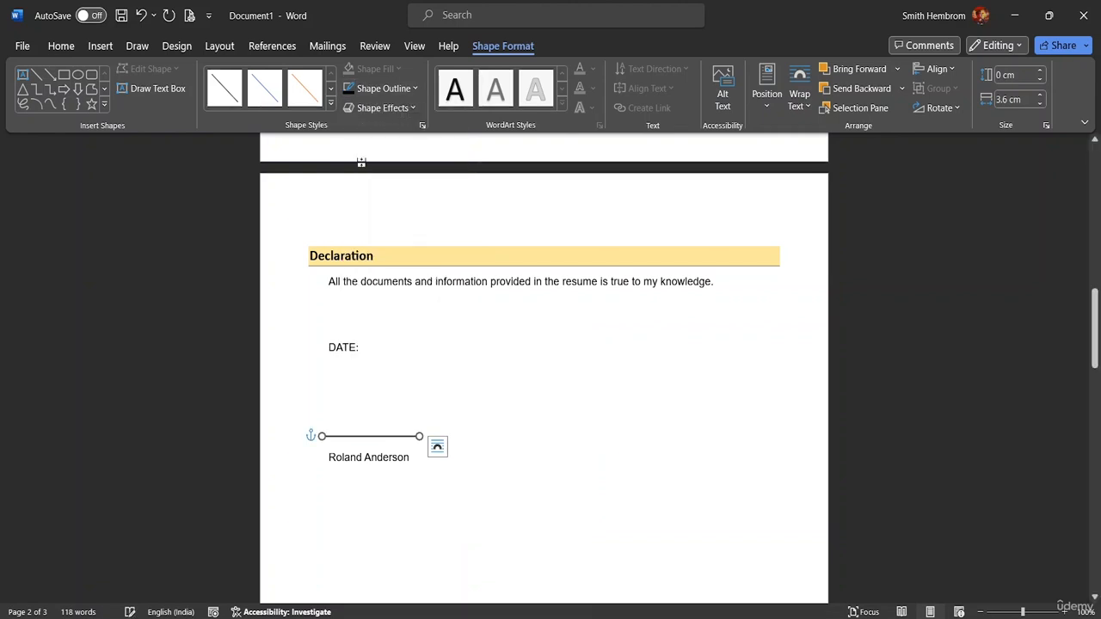
pyautogui.click(390, 413)
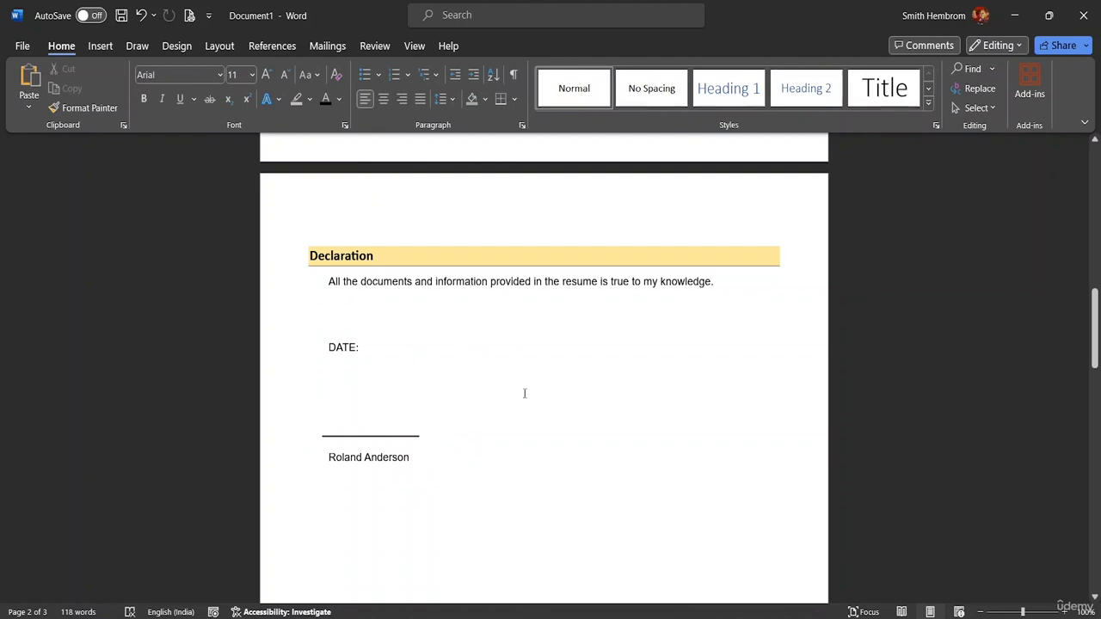
# Step: Draw a rectangle about 4.55 cm by 4.55 cm in the first page's upper-right corner, beside the name and job title
pyautogui.scroll(6, 523, 379)
pyautogui.scroll(6, 522, 350)
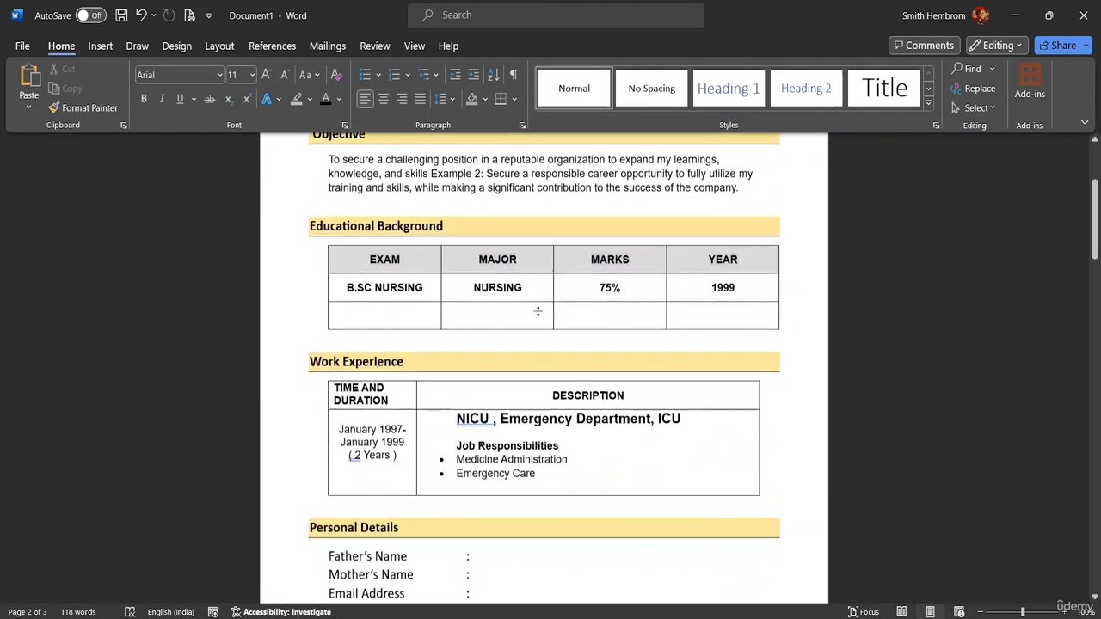
pyautogui.scroll(2, 521, 308)
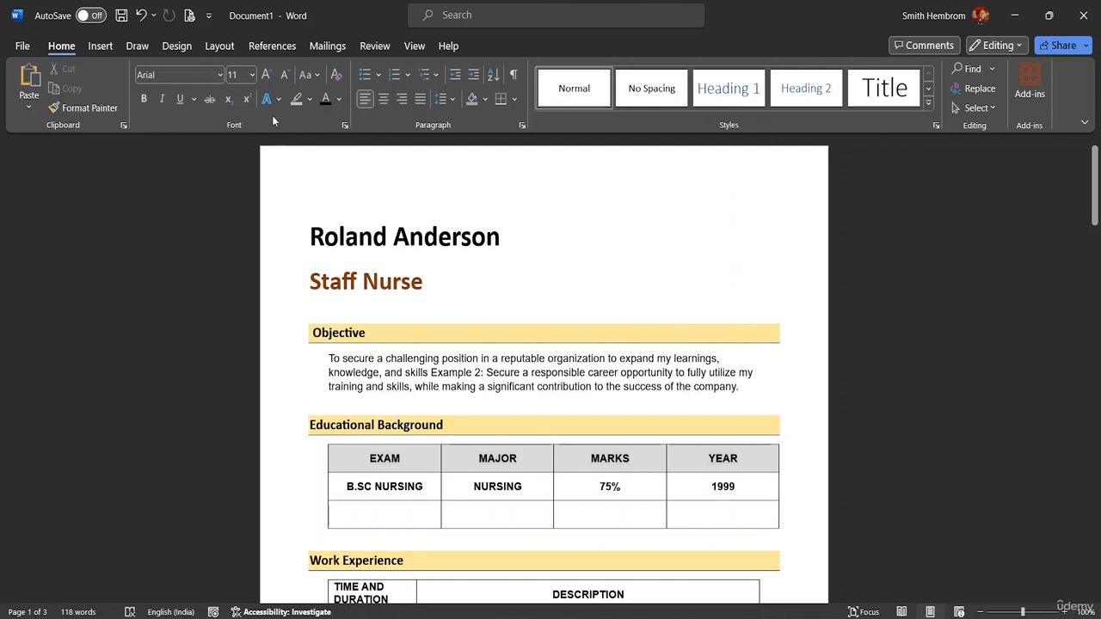
pyautogui.click(98, 47)
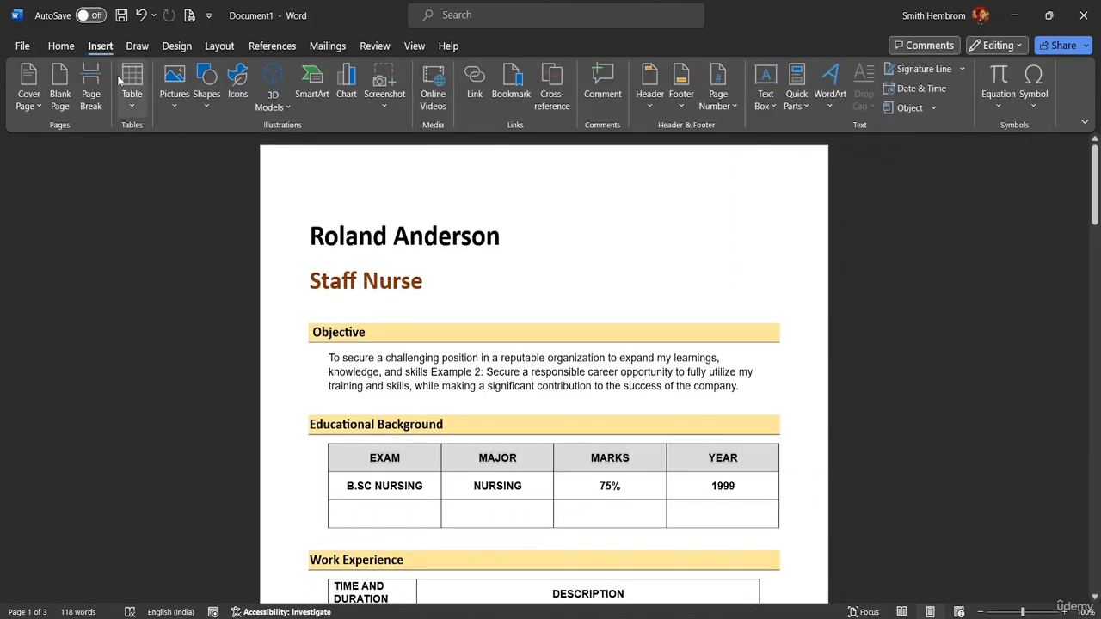
pyautogui.click(207, 102)
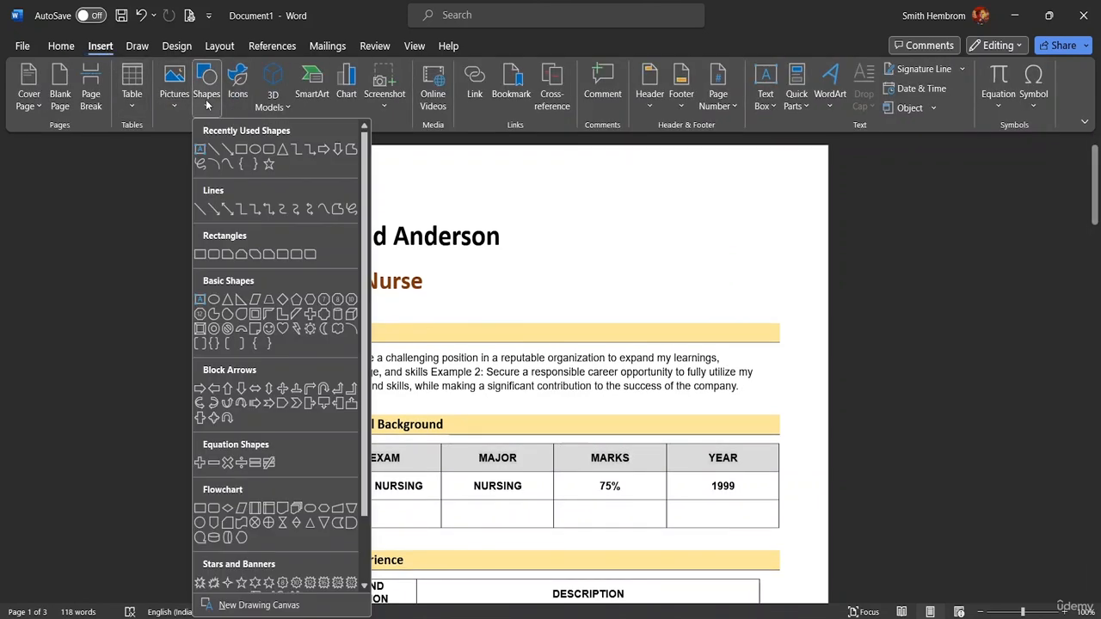
pyautogui.click(241, 152)
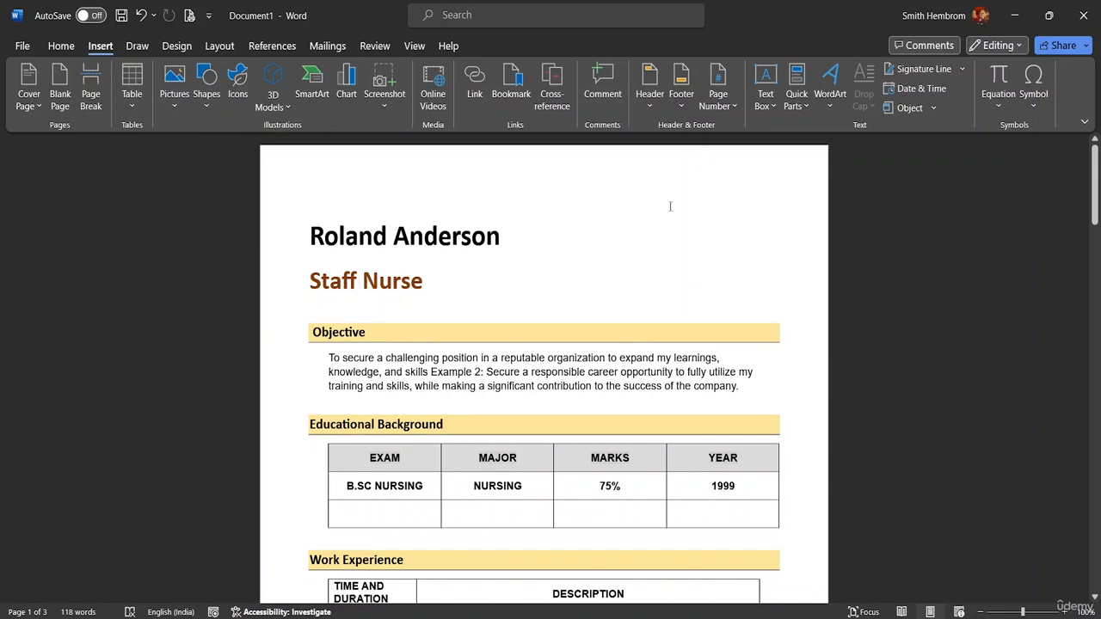
pyautogui.click(211, 91)
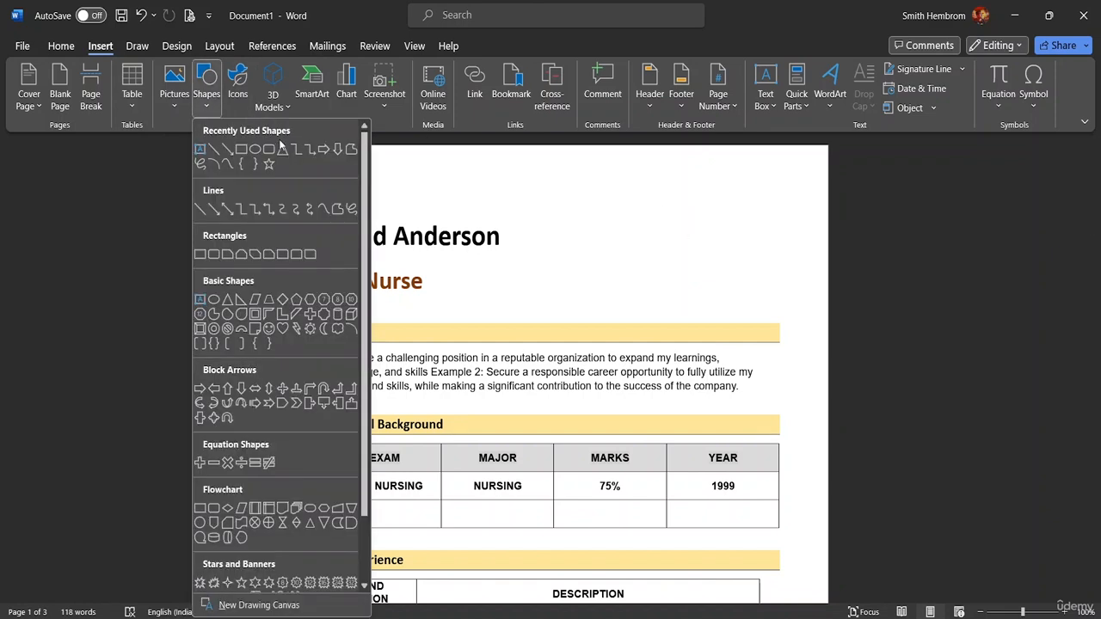
pyautogui.click(241, 151)
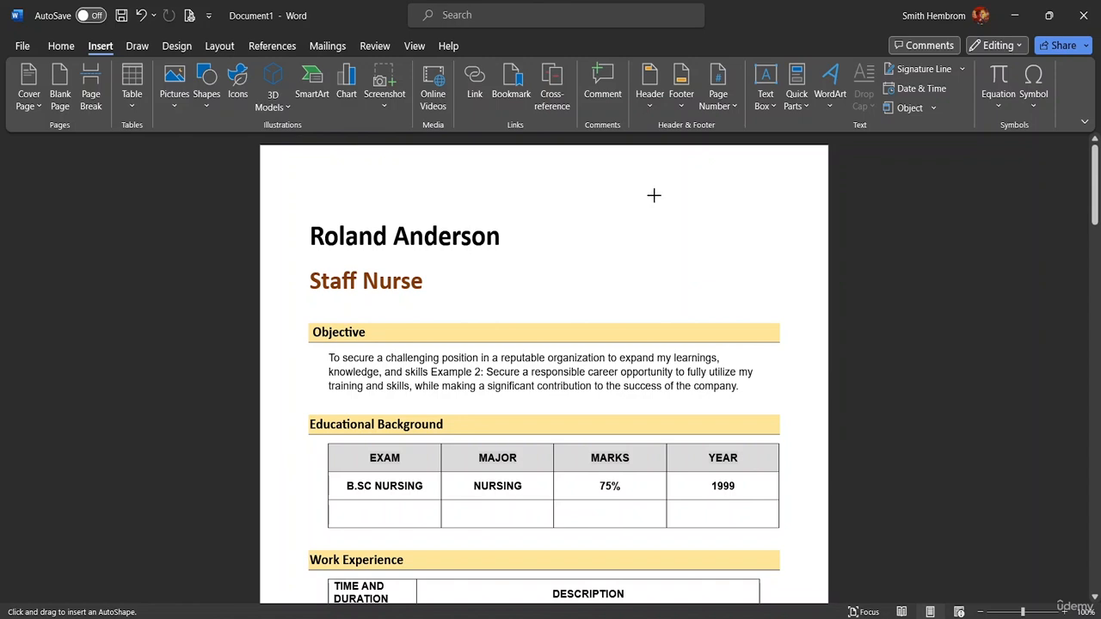
pyautogui.moveTo(653, 182)
pyautogui.mouseDown()
pyautogui.moveTo(728, 256)
pyautogui.moveTo(781, 284)
pyautogui.mouseUp()
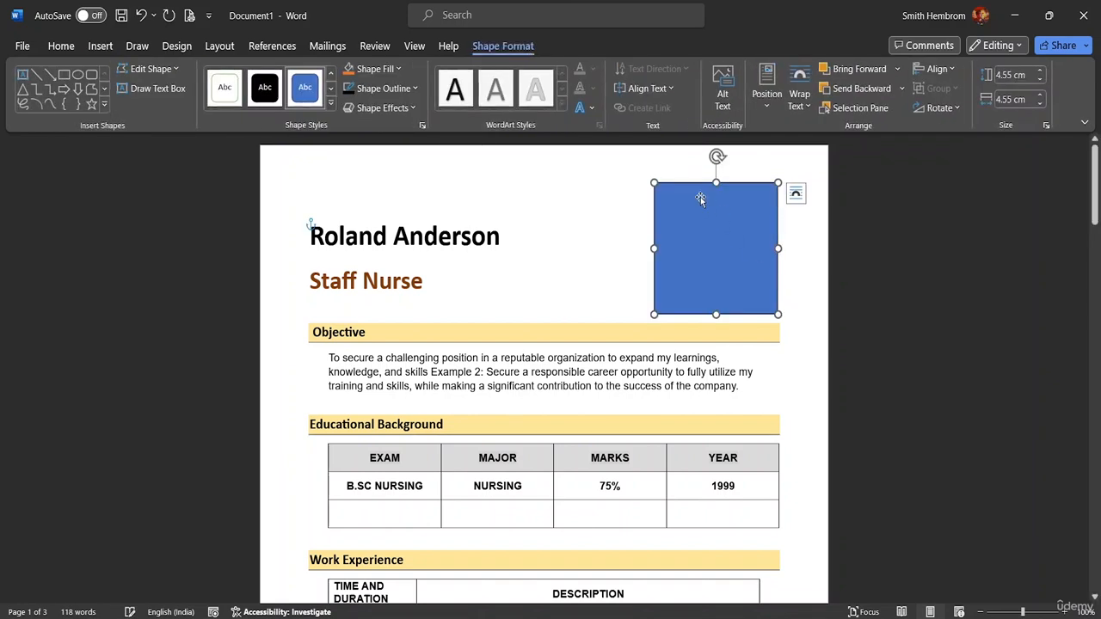
# Step: Remove the photo box's fill and set its outline weight to 3 pt
pyautogui.click(401, 69)
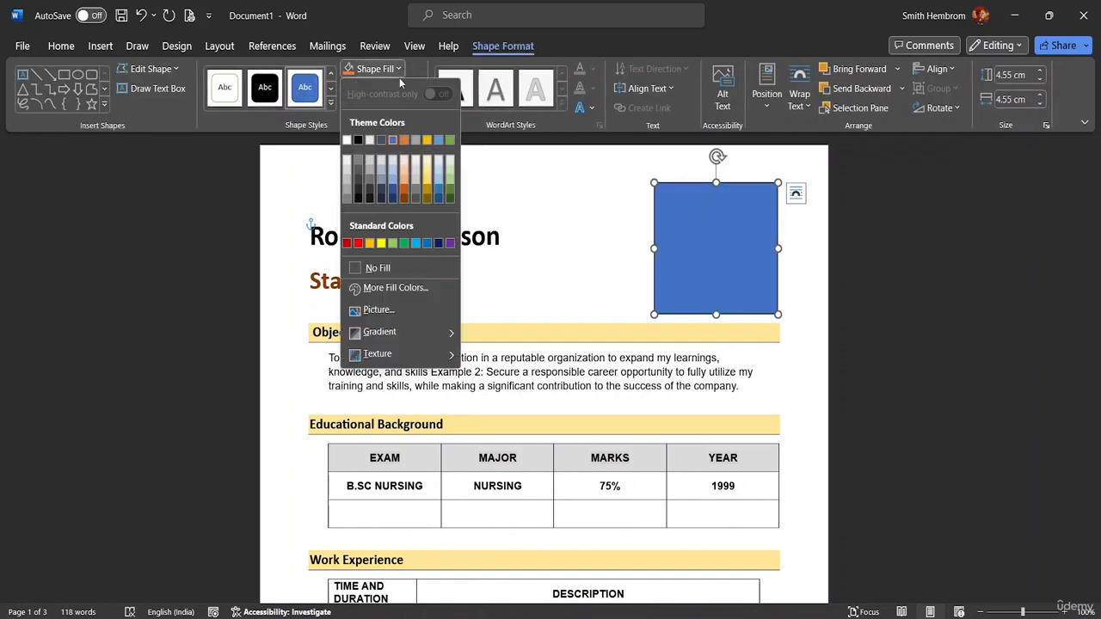
pyautogui.click(388, 267)
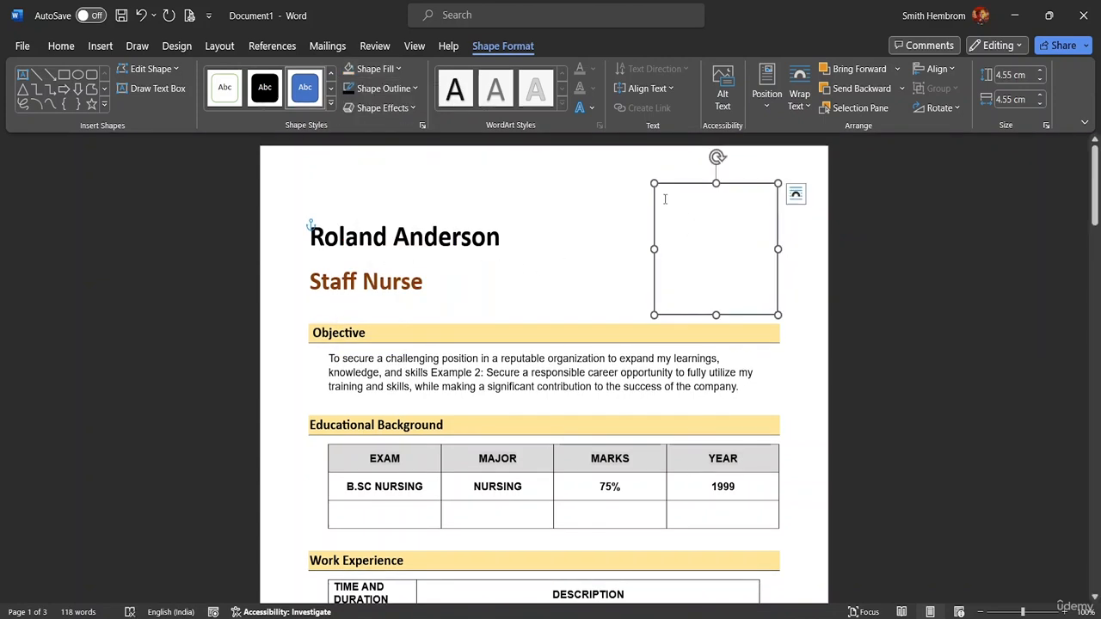
pyautogui.click(408, 89)
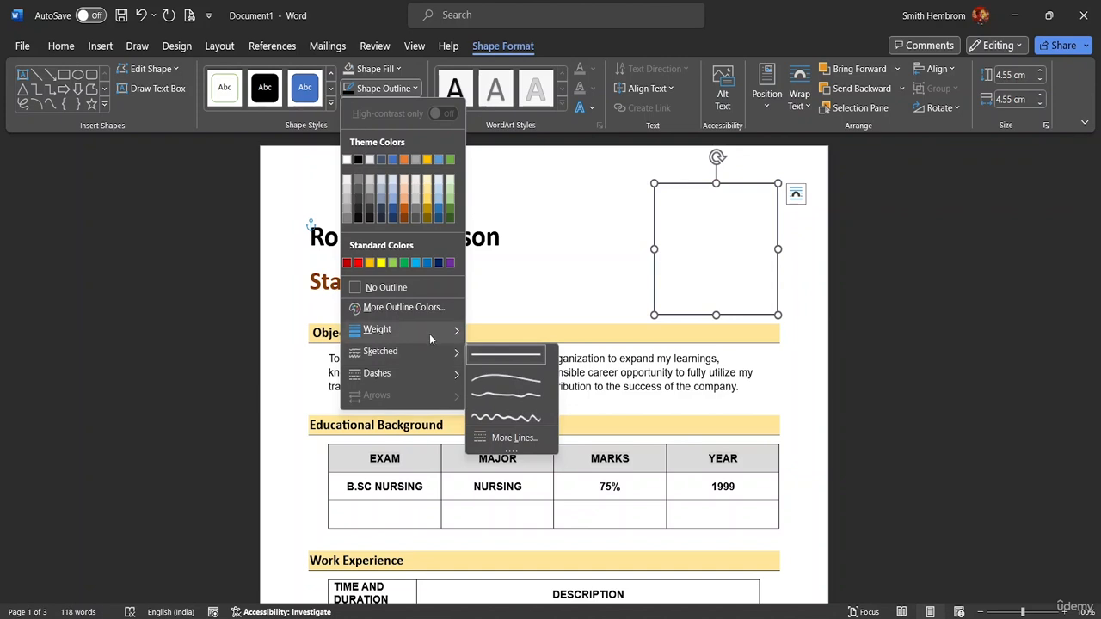
pyautogui.moveTo(430, 331)
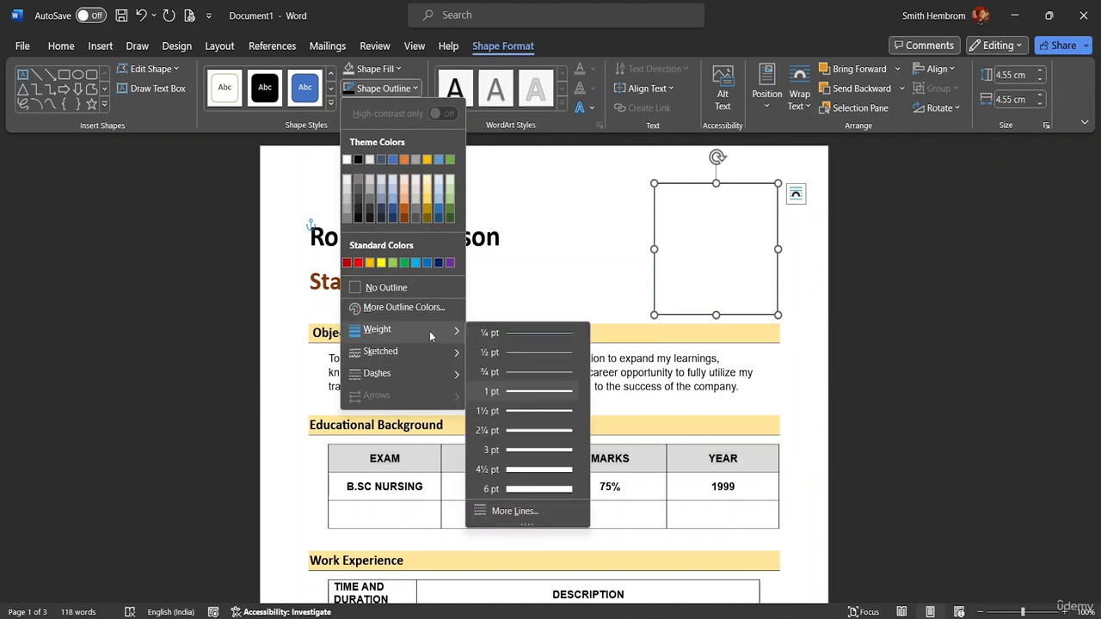
pyautogui.click(513, 452)
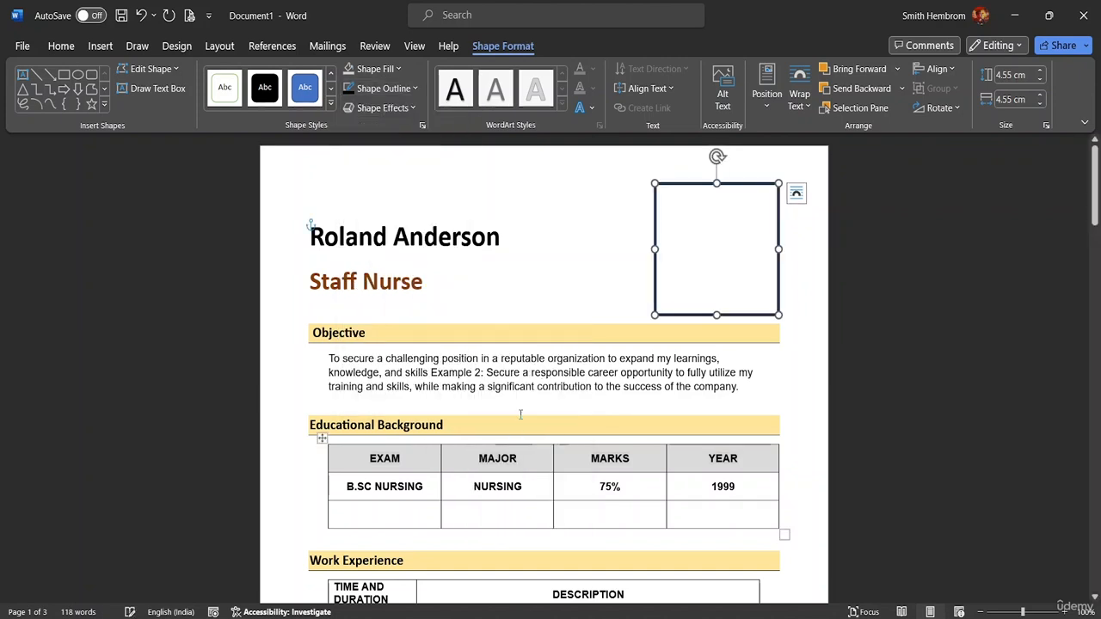
pyautogui.click(691, 263)
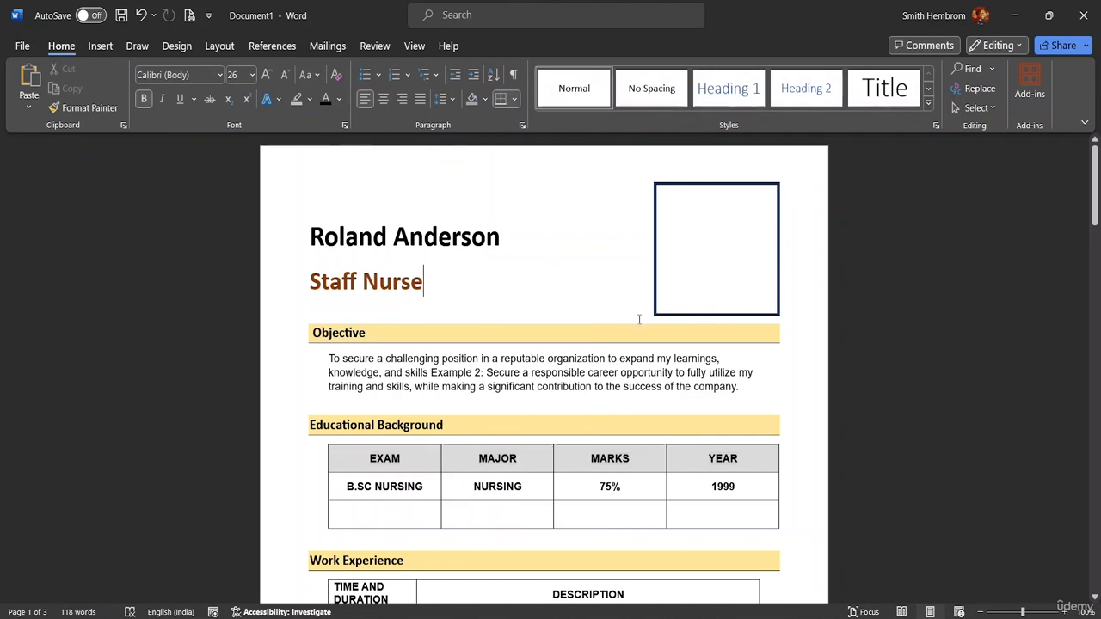
# Step: Review the CV's sections and examine the layout of its pages in the print preview
pyautogui.scroll(-5, 694, 314)
pyautogui.scroll(-1, 696, 306)
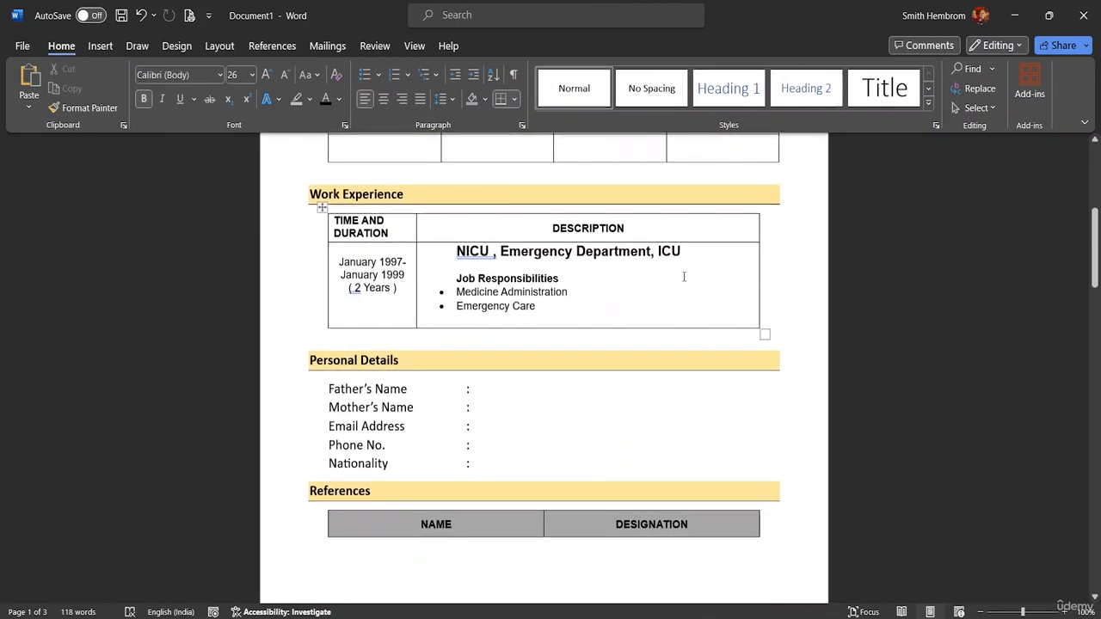
pyautogui.moveTo(1095, 227); pyautogui.dragTo(1094, 141)
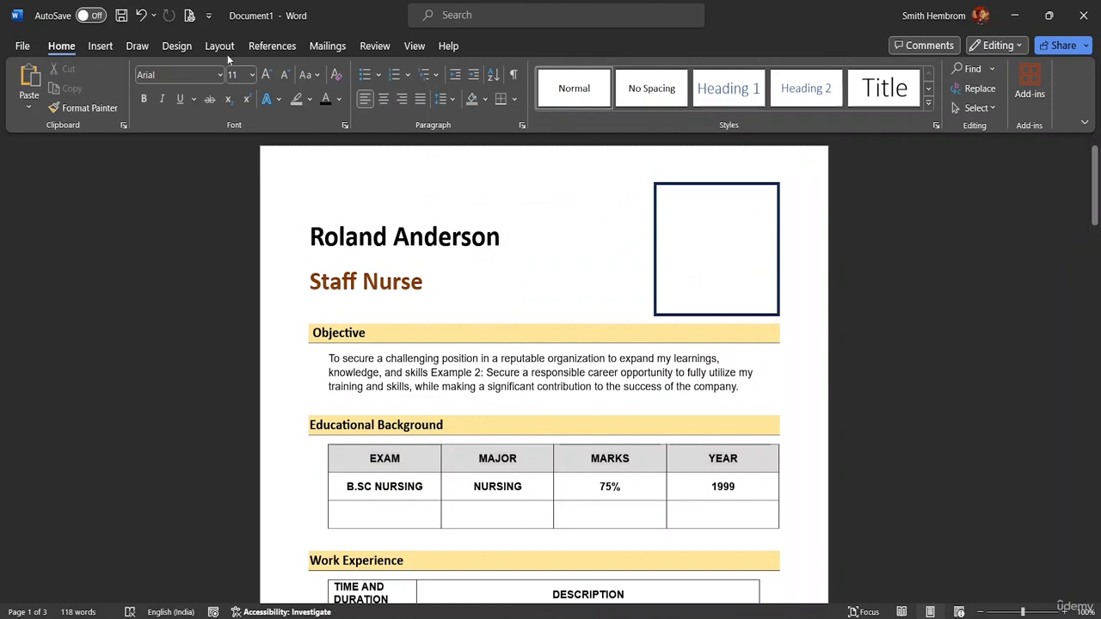
pyautogui.click(23, 47)
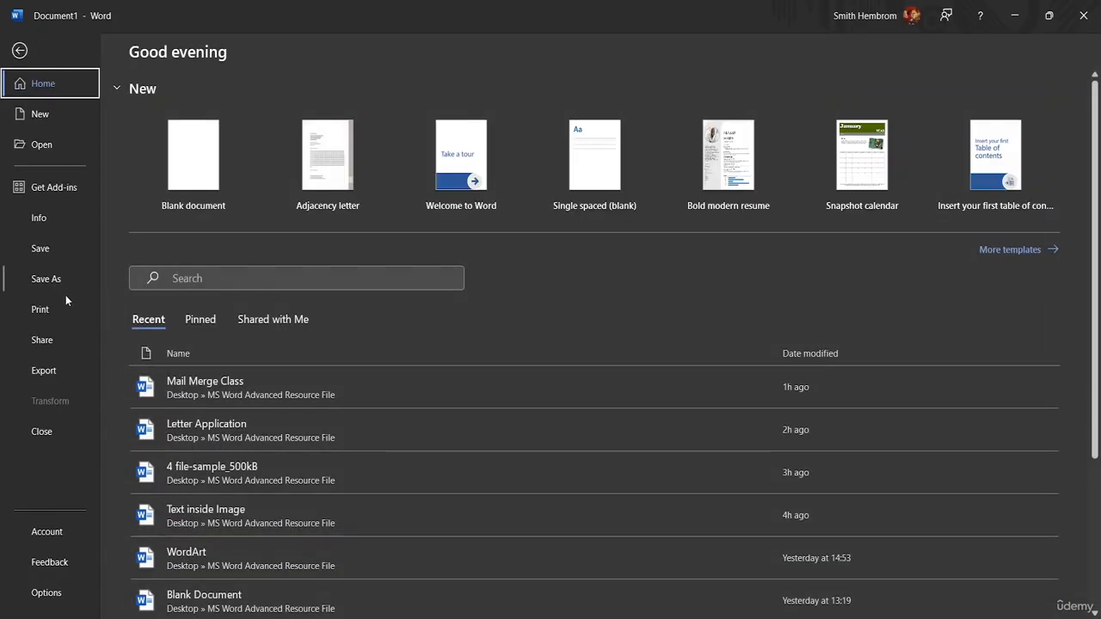
pyautogui.click(54, 316)
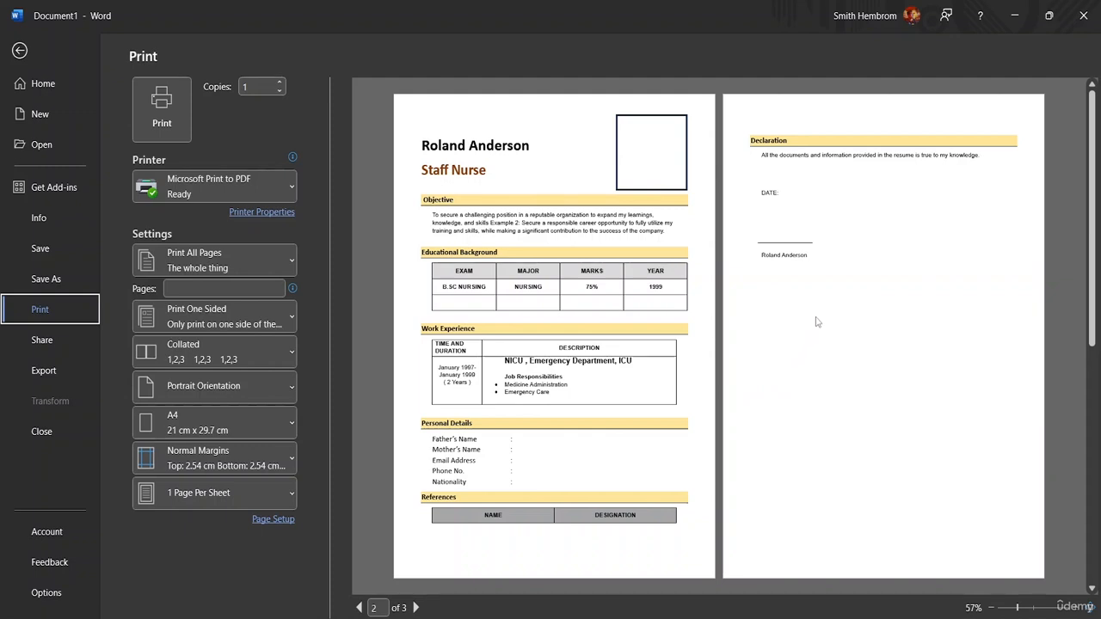
# Step: Save the CV as a Word Document in the MS Word Advanced Resource File folder, named with the candidate's full name followed by "CV"
pyautogui.click(43, 279)
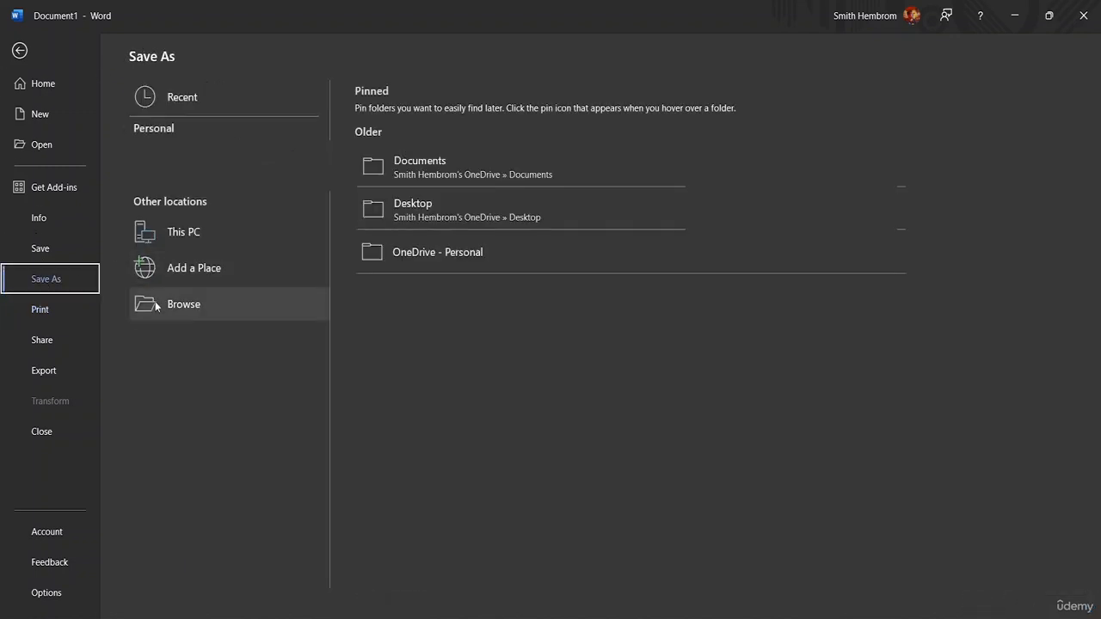
pyautogui.click(166, 315)
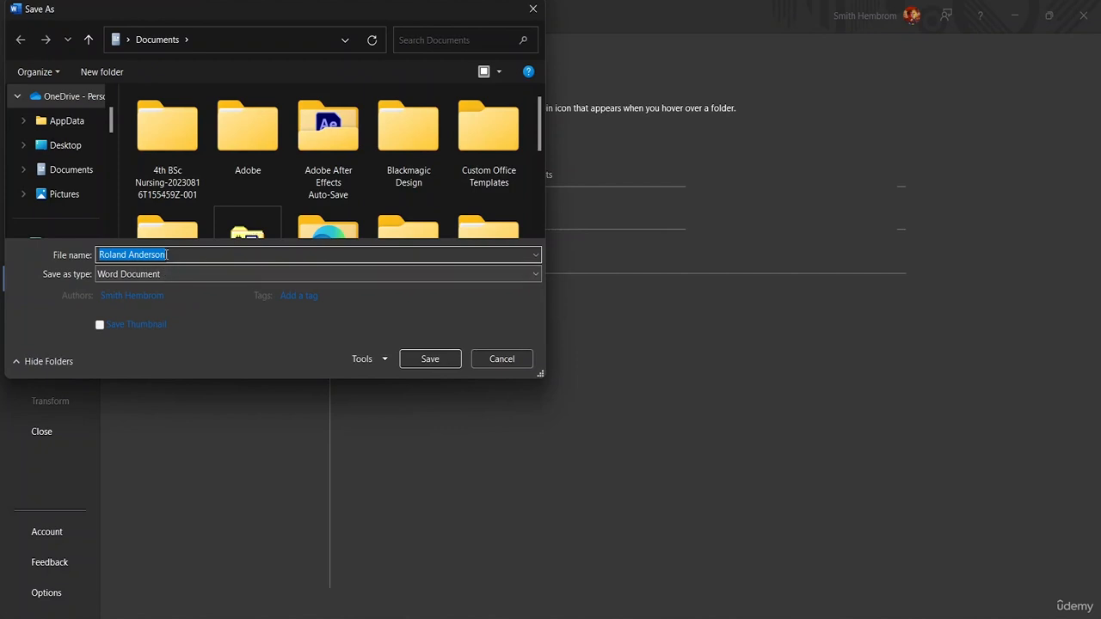
pyautogui.click(173, 256)
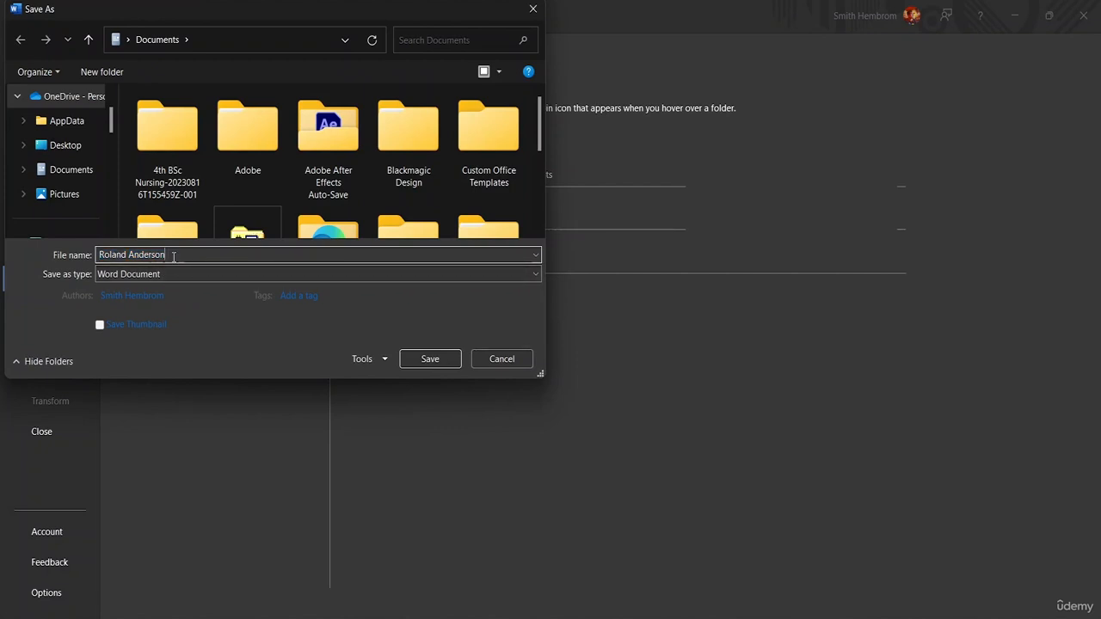
pyautogui.write('CV')
pyautogui.scroll(-5, 81, 177)
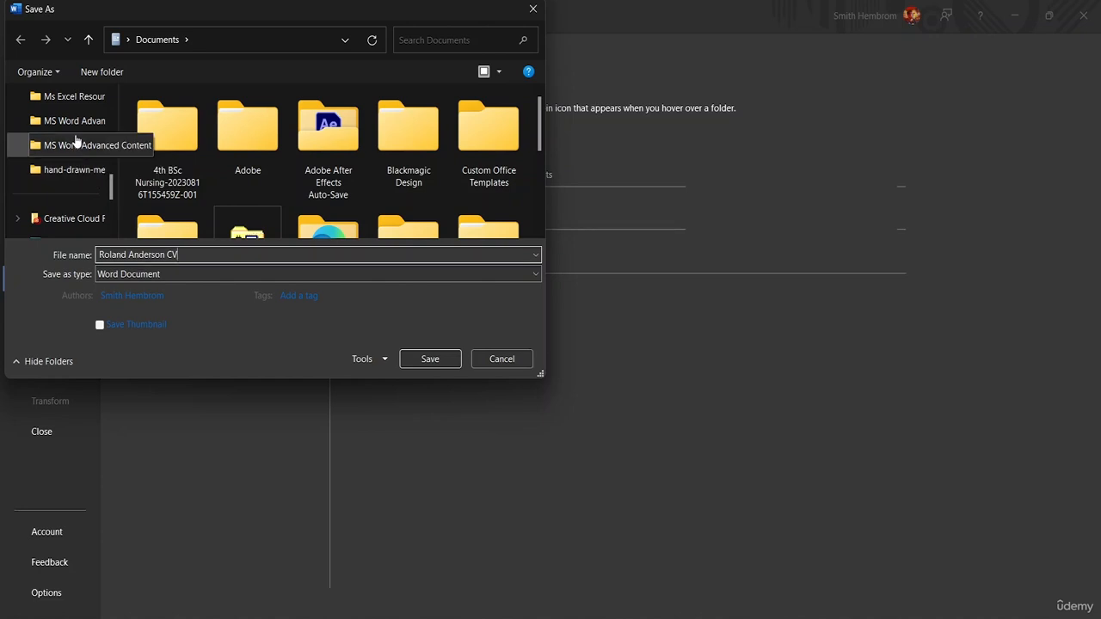
pyautogui.click(75, 120)
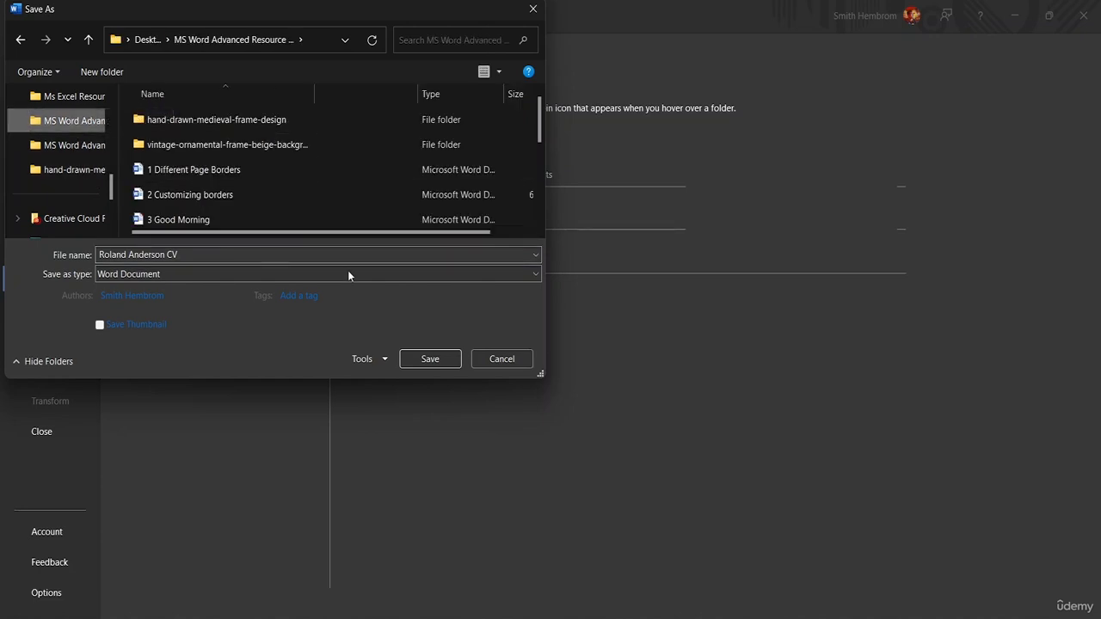
pyautogui.click(410, 362)
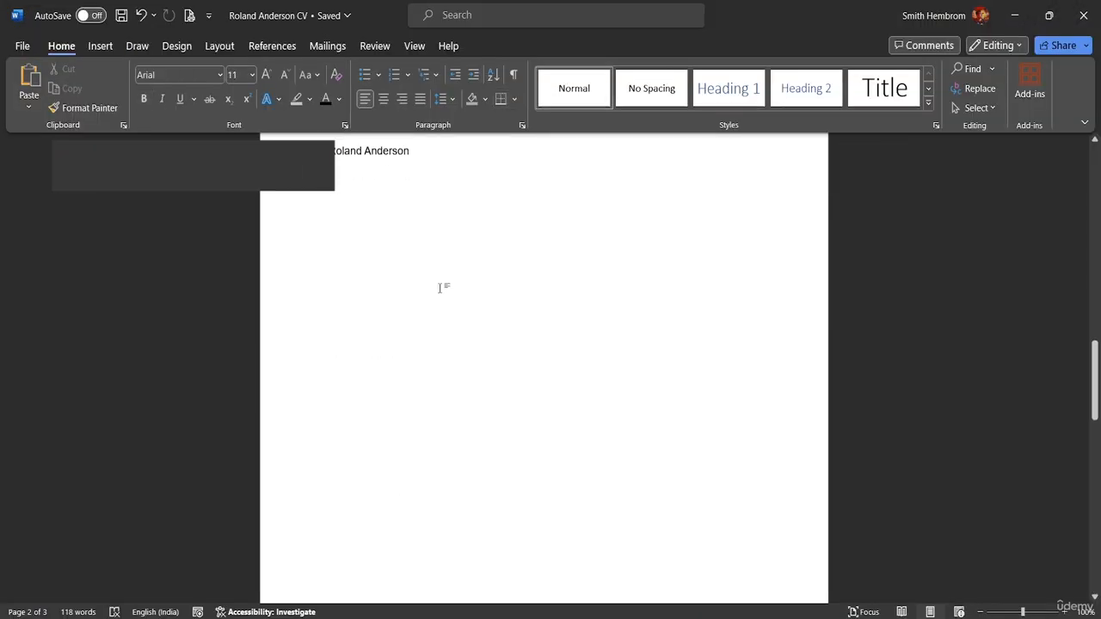
pyautogui.scroll(5, 442, 287)
pyautogui.scroll(10, 488, 208)
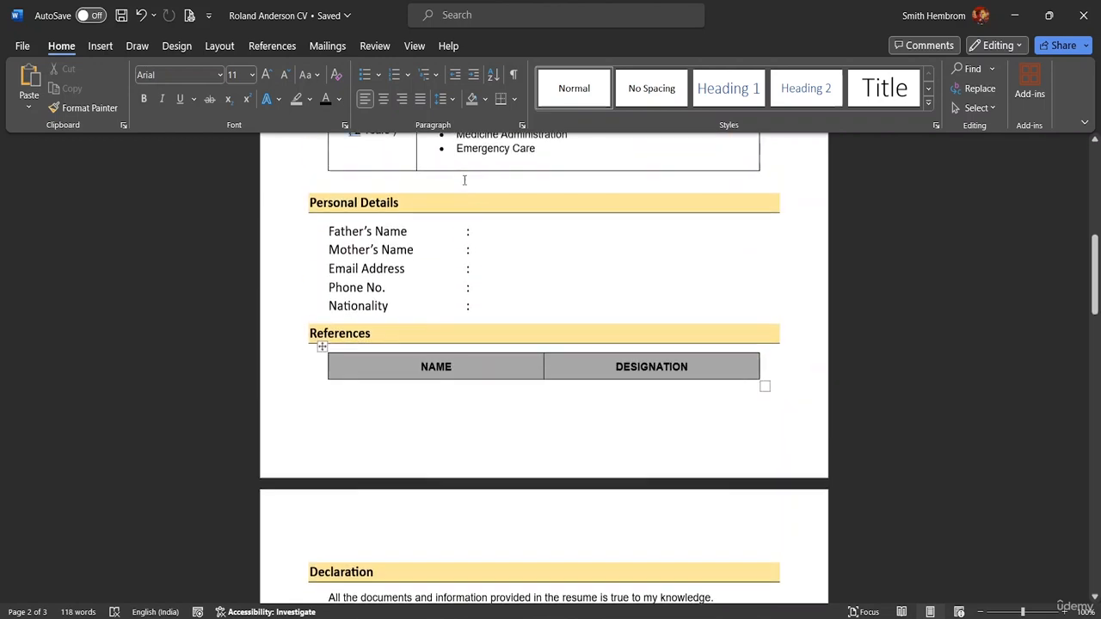
pyautogui.scroll(5, 455, 183)
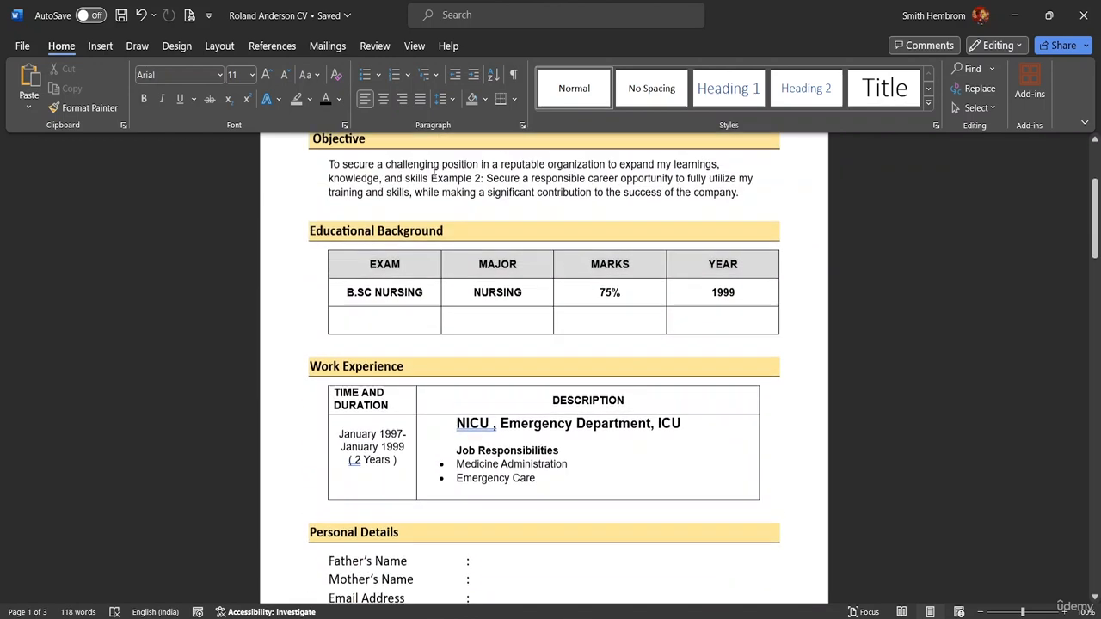